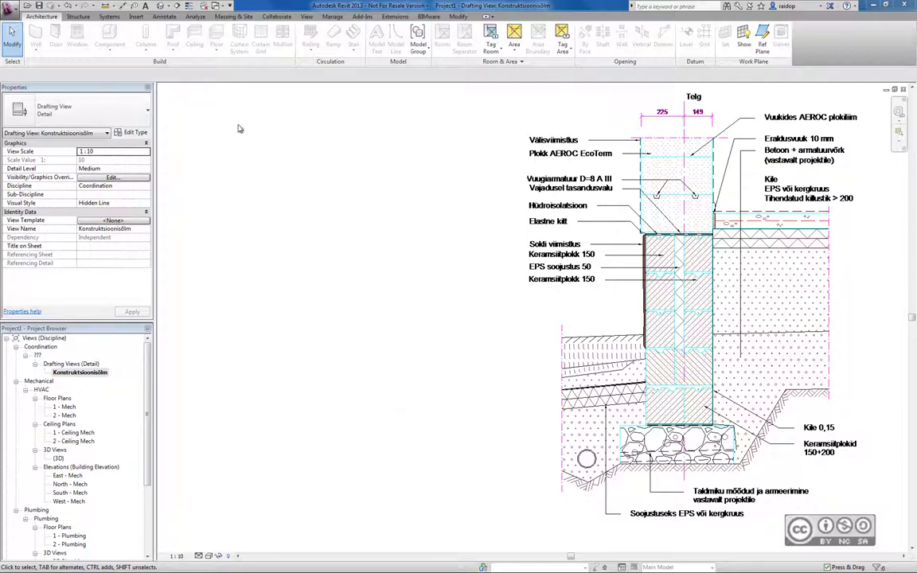
# Start drawing detail lines from the Annotate tab in the Thin Lines style
pyautogui.click(166, 17)
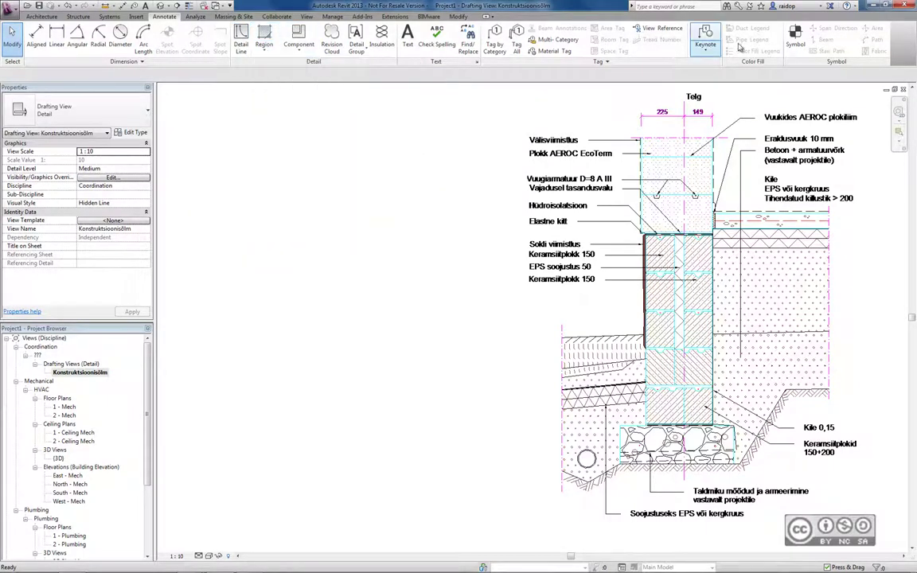
pyautogui.click(240, 44)
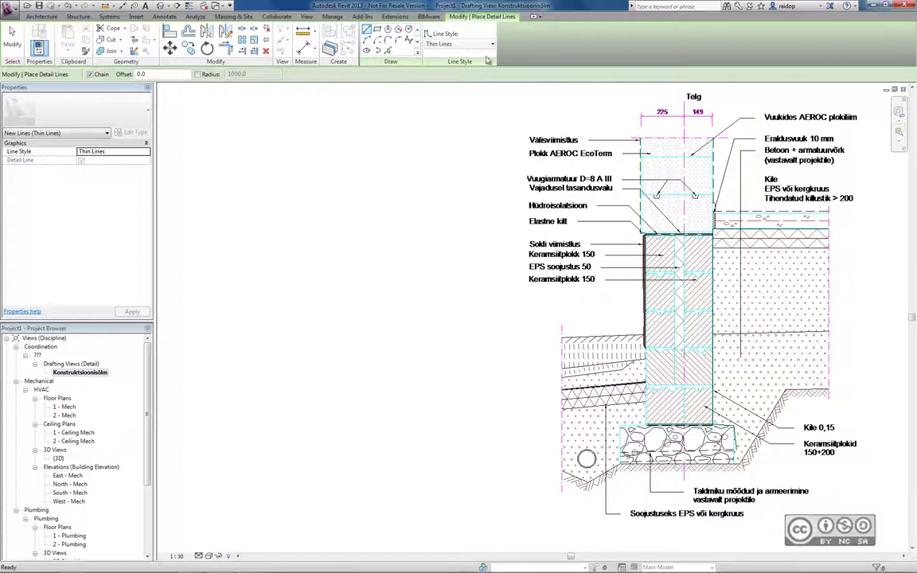
# Keep Thin Lines as the line style and exit the Detail Line command without drawing
pyautogui.click(491, 45)
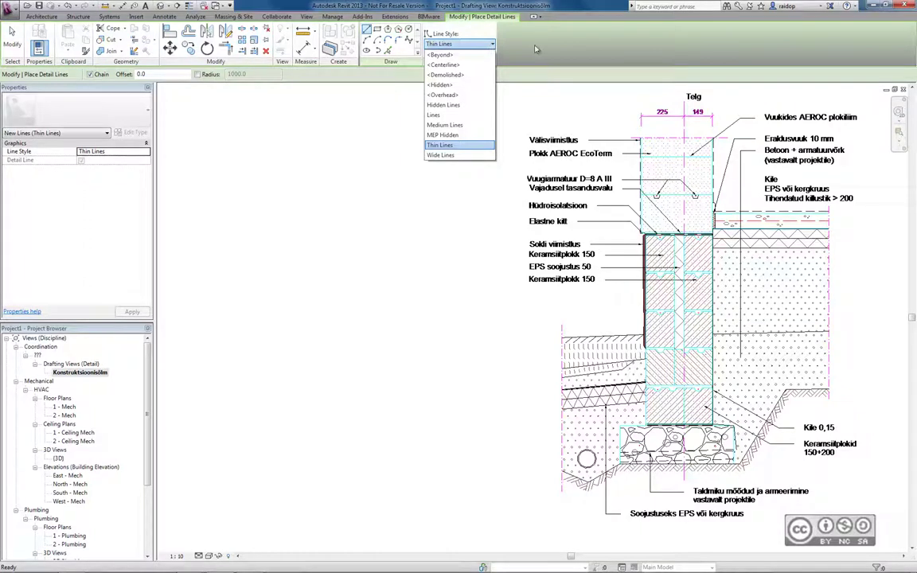
pyautogui.click(488, 44)
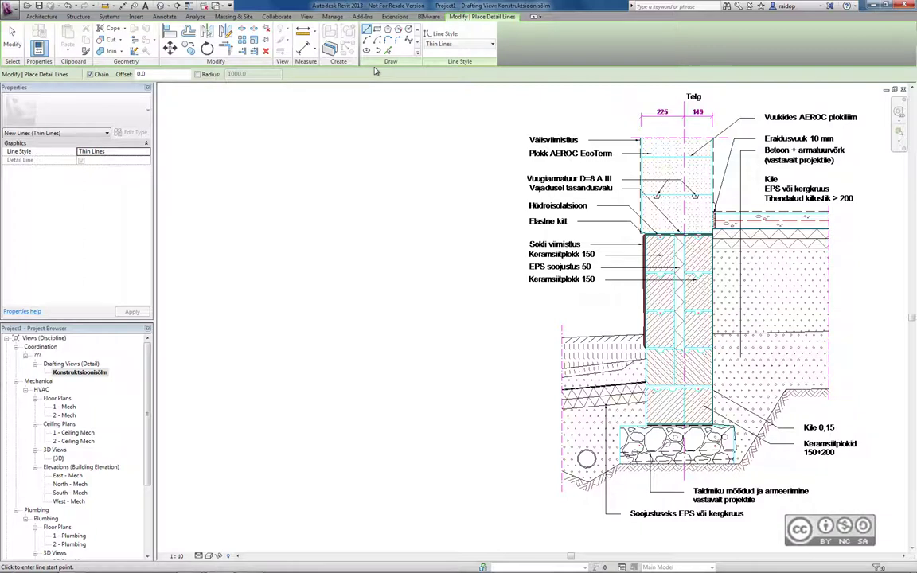
pyautogui.click(11, 40)
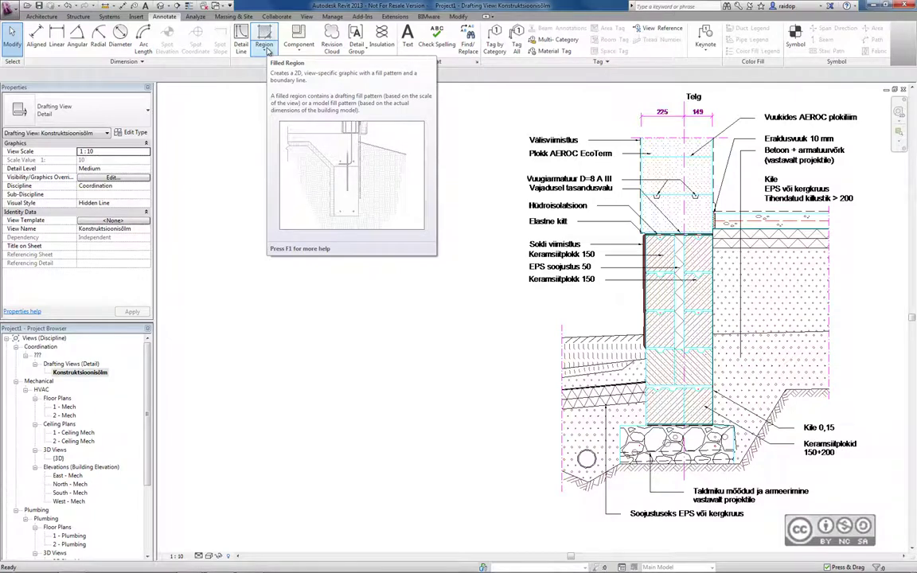
# Begin a Vertical filled region sketch with Thin Lines as the boundary line style
pyautogui.click(265, 36)
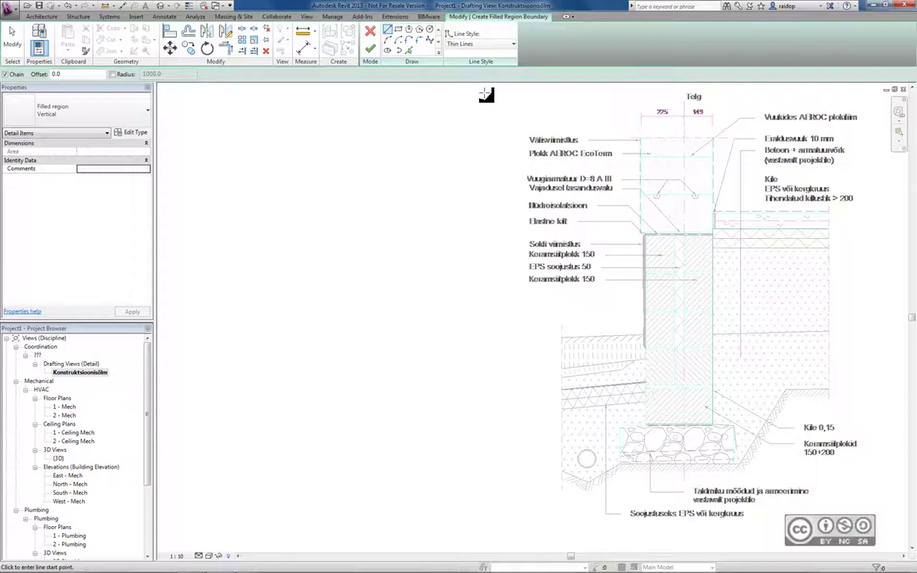
pyautogui.click(511, 44)
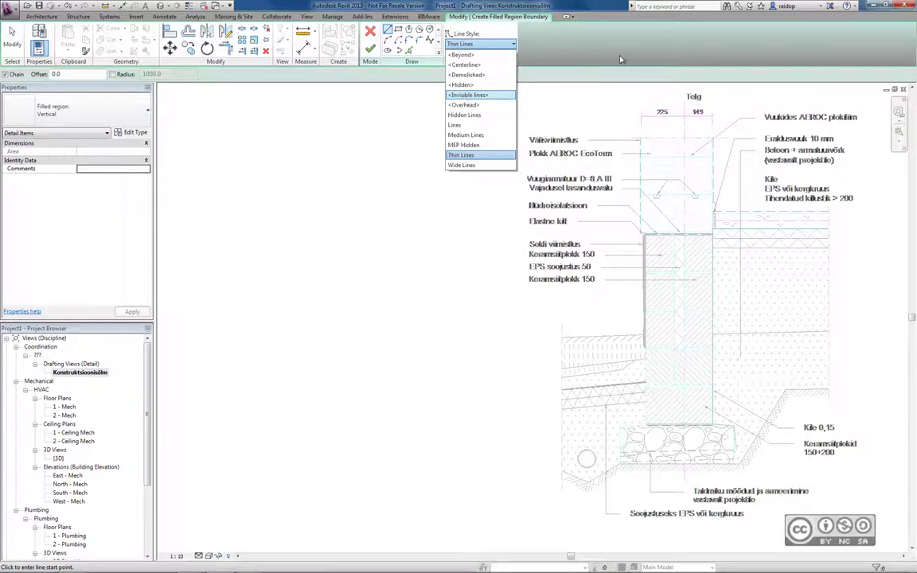
pyautogui.click(558, 49)
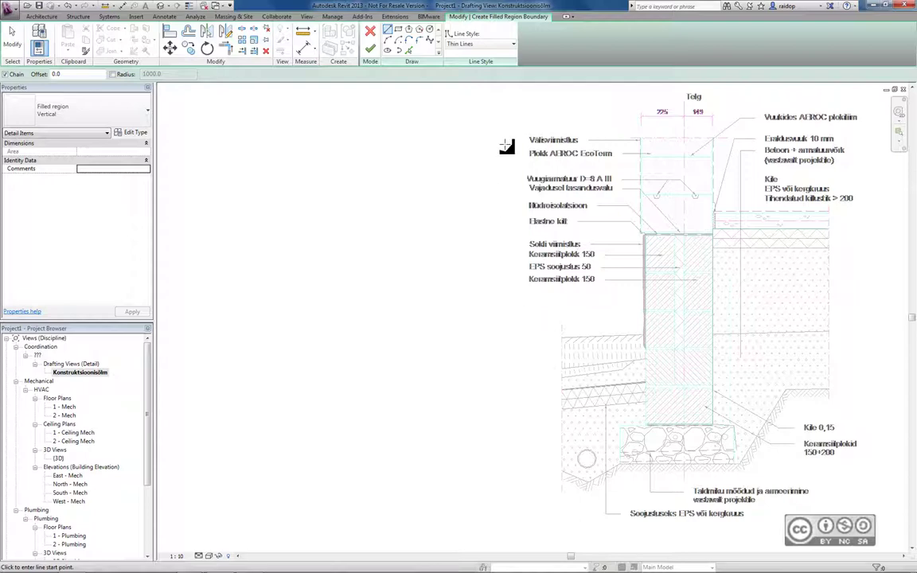
pyautogui.click(497, 44)
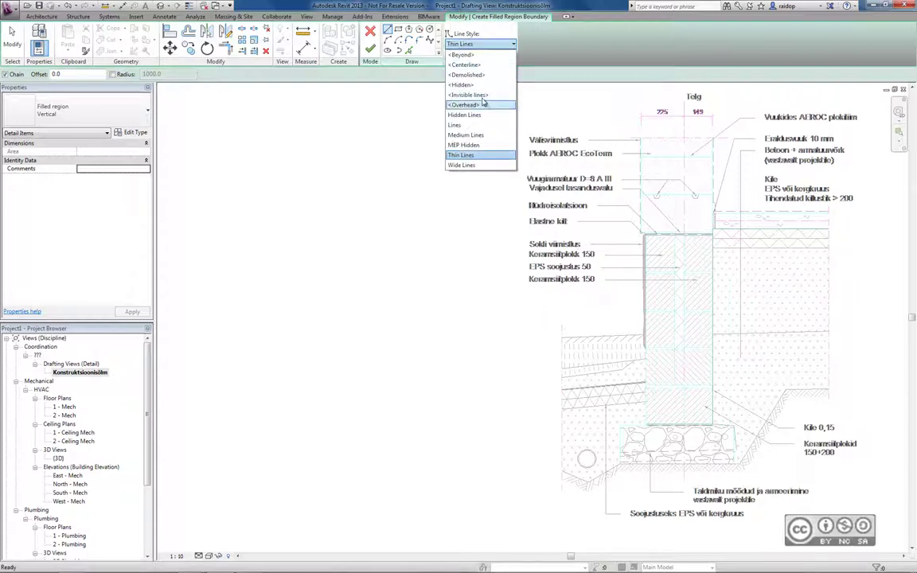
pyautogui.click(529, 59)
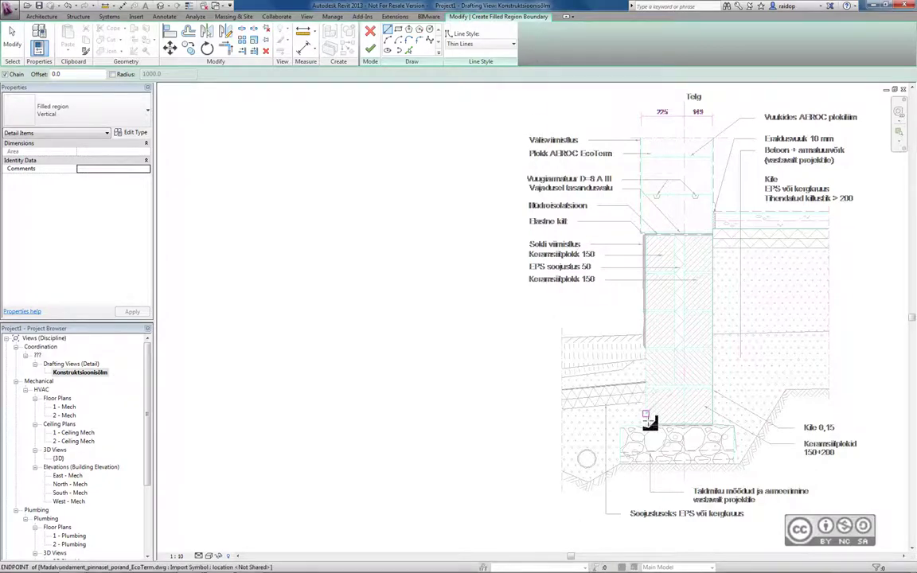
# Sketch a rectangular boundary around the gravel bed beneath the brick wall
pyautogui.click(648, 371)
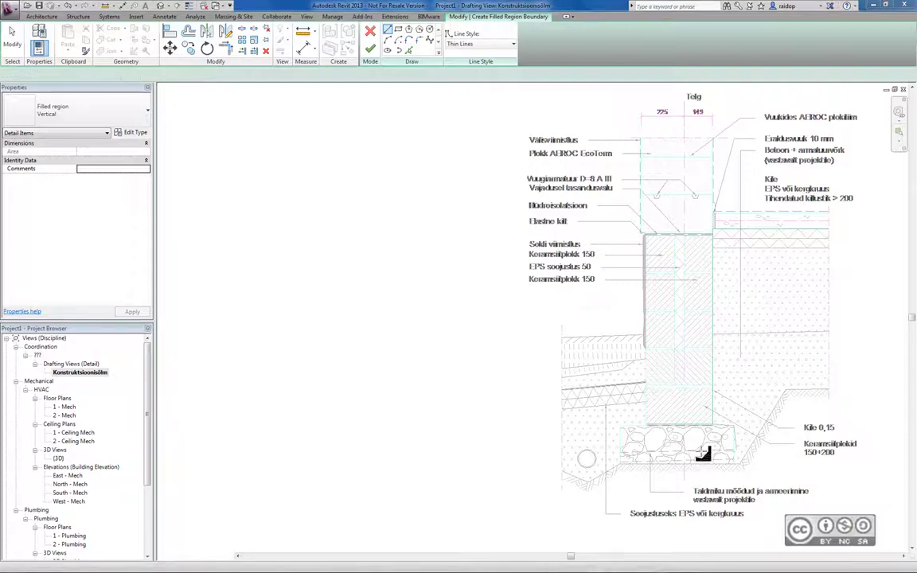
pyautogui.scroll(3, 702, 454)
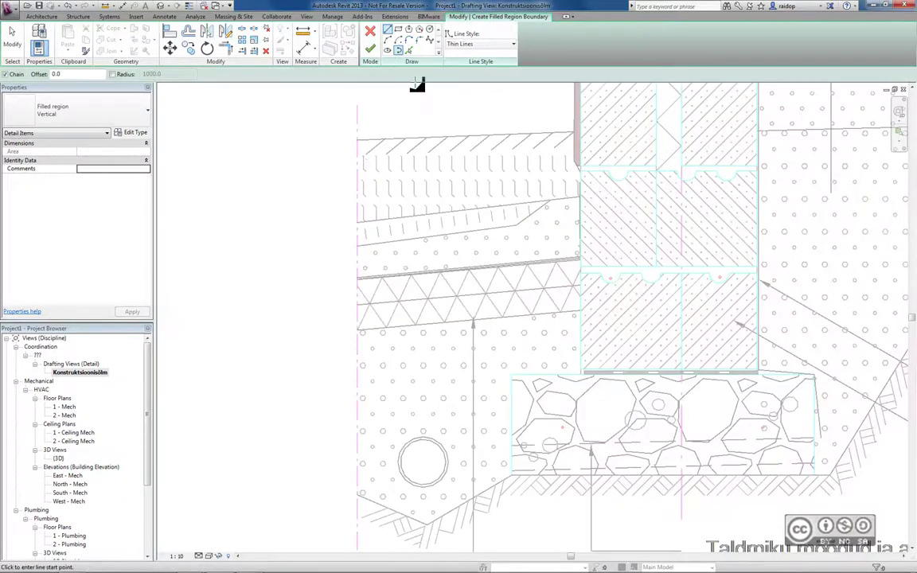
pyautogui.click(512, 476)
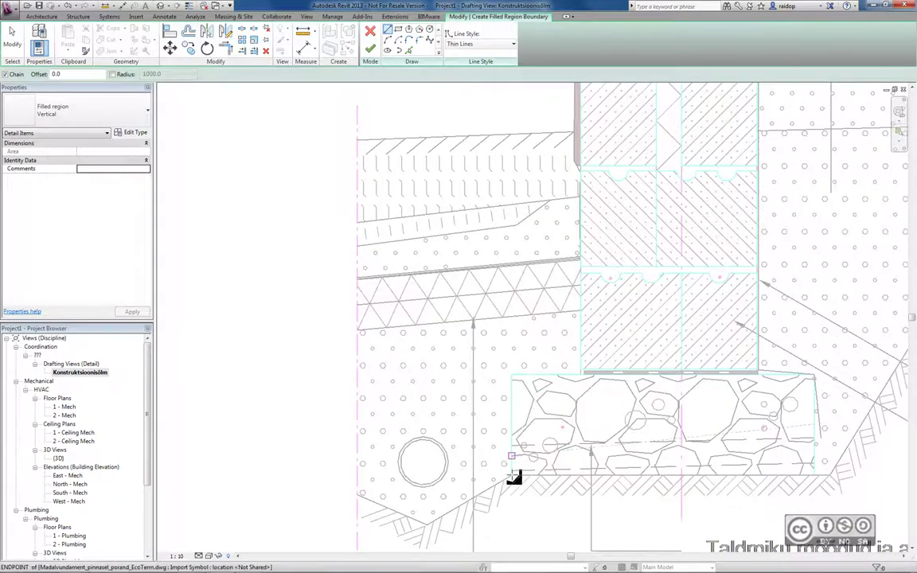
pyautogui.click(514, 375)
pyautogui.click(814, 374)
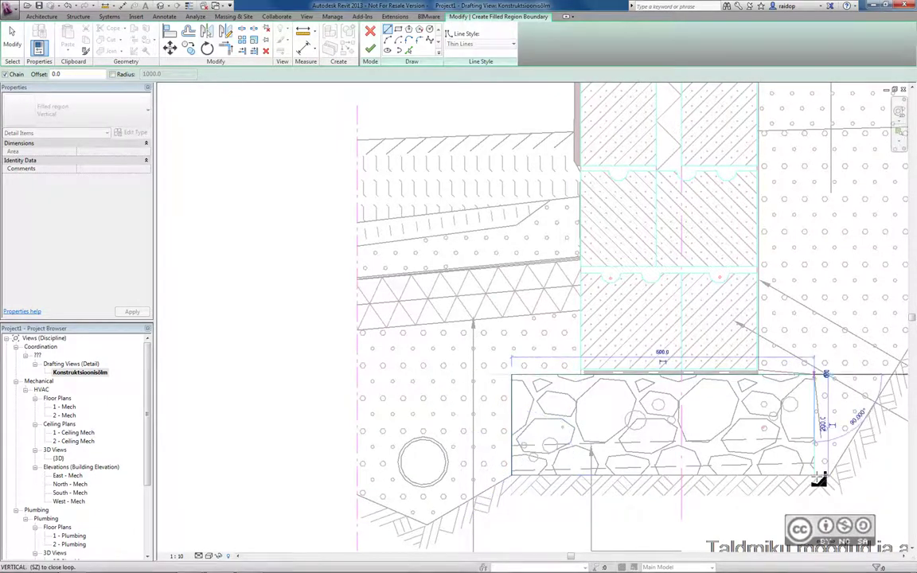
pyautogui.click(815, 475)
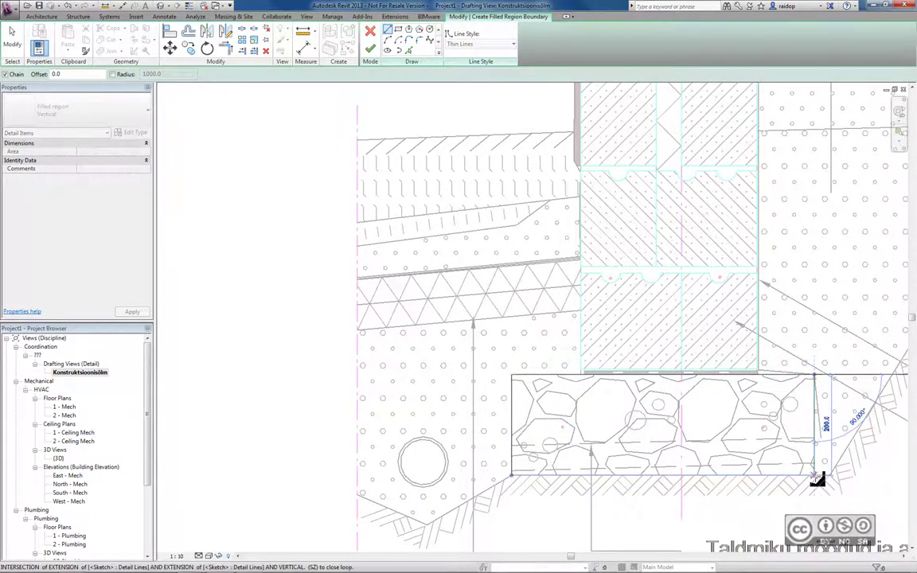
pyautogui.click(513, 476)
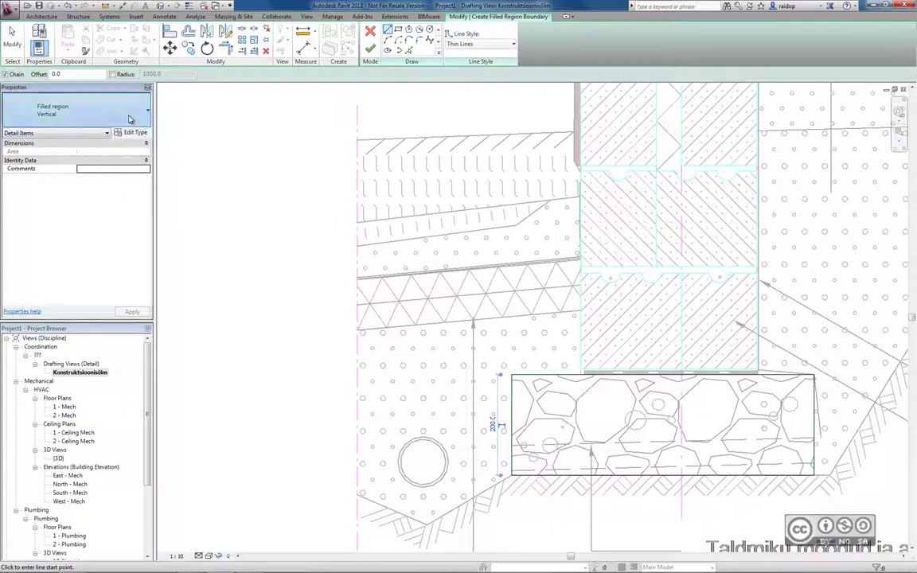
# Make the region Ortho Crosshatch and finish the 0.120 m² filled region
pyautogui.click(130, 118)
pyautogui.click(44, 207)
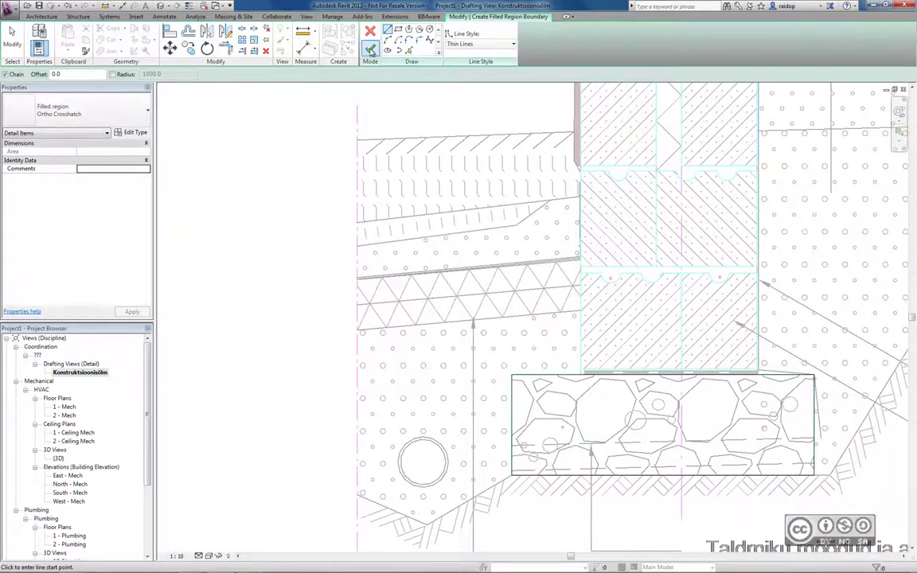
pyautogui.click(371, 49)
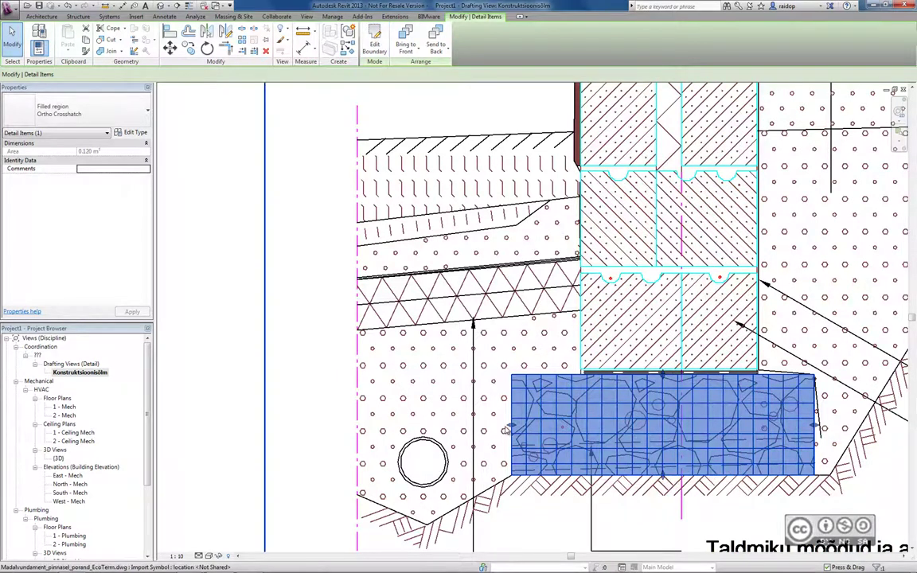
# Drag the crosshatch region's left edges, then open and cancel a boundary edit
pyautogui.moveTo(695, 383); pyautogui.dragTo(540, 427)
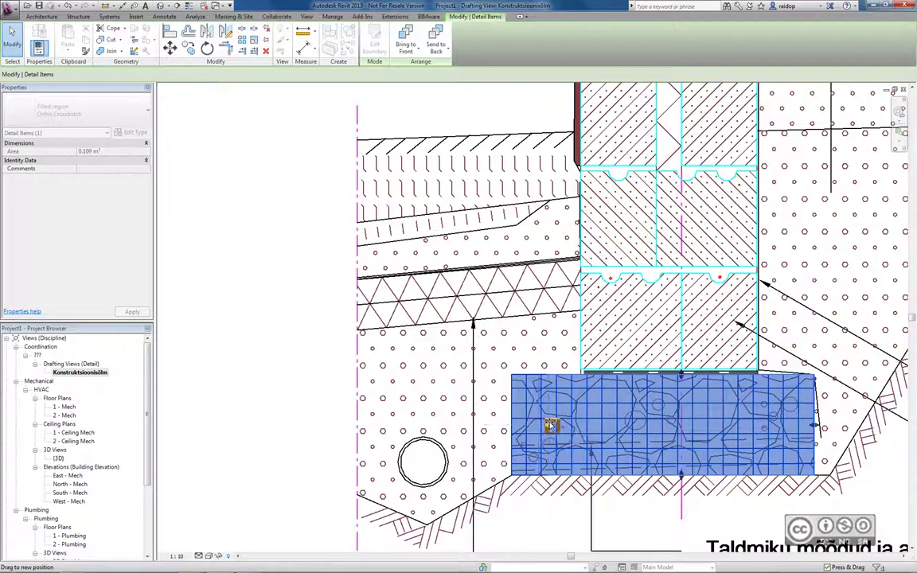
pyautogui.moveTo(574, 430); pyautogui.dragTo(511, 430)
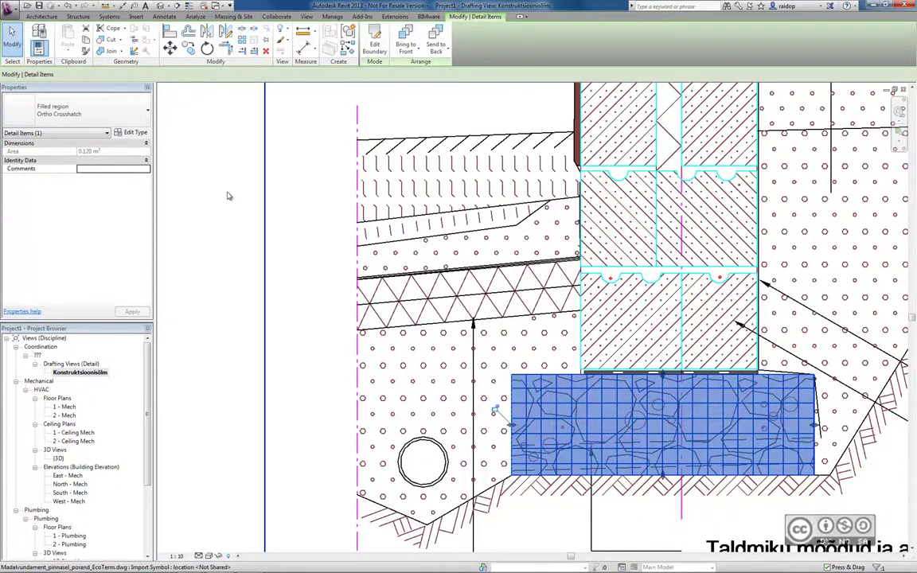
pyautogui.click(131, 113)
pyautogui.click(376, 41)
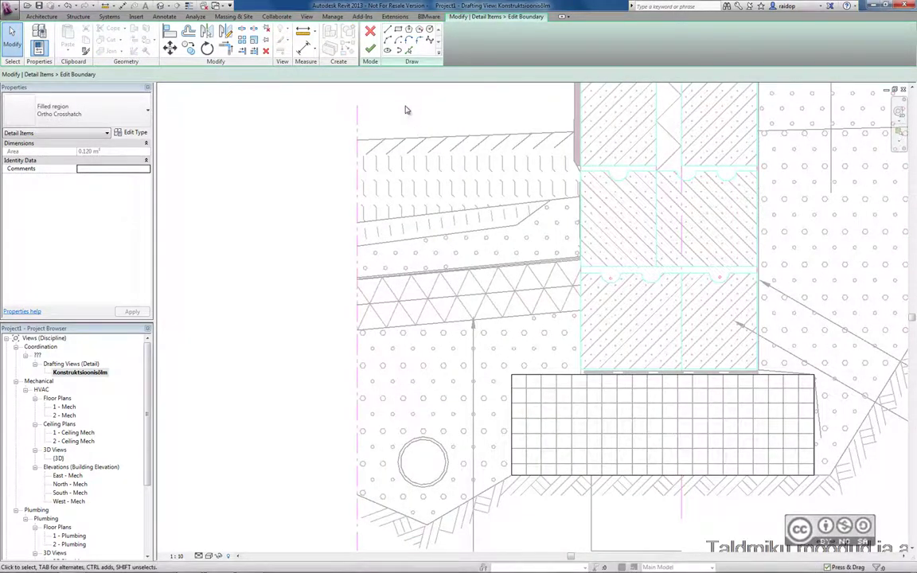
pyautogui.click(370, 32)
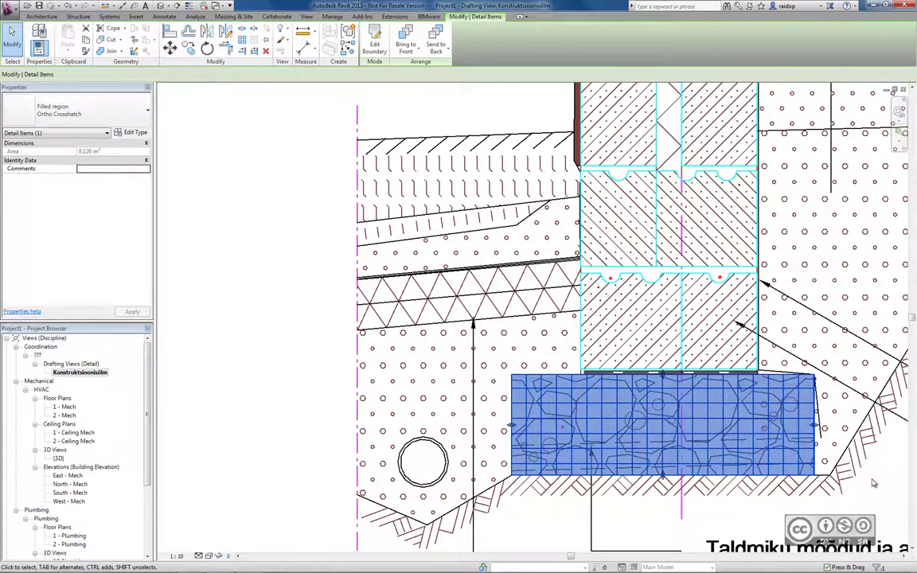
# Reselect the crosshatch region and change its draw order so it masks the gravel
pyautogui.press('Escape')
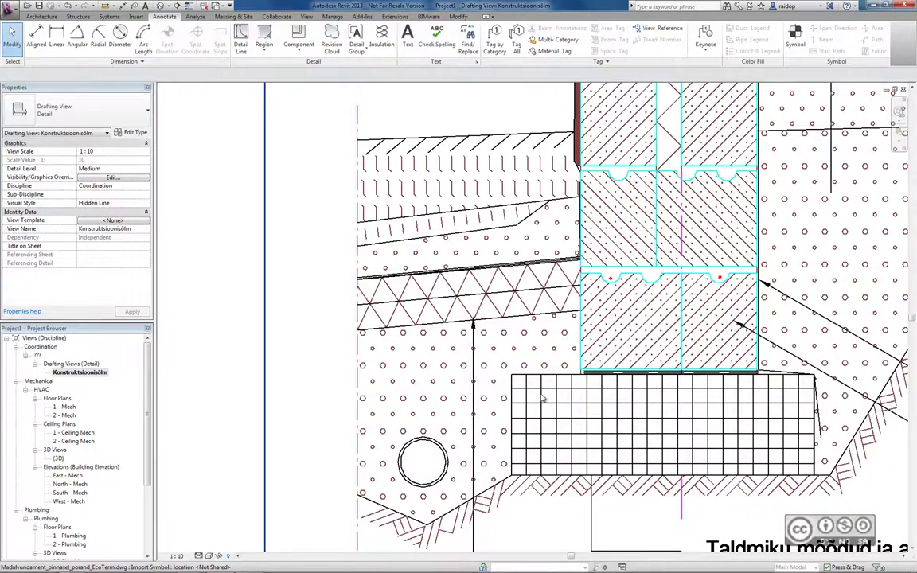
pyautogui.click(544, 400)
pyautogui.click(544, 400)
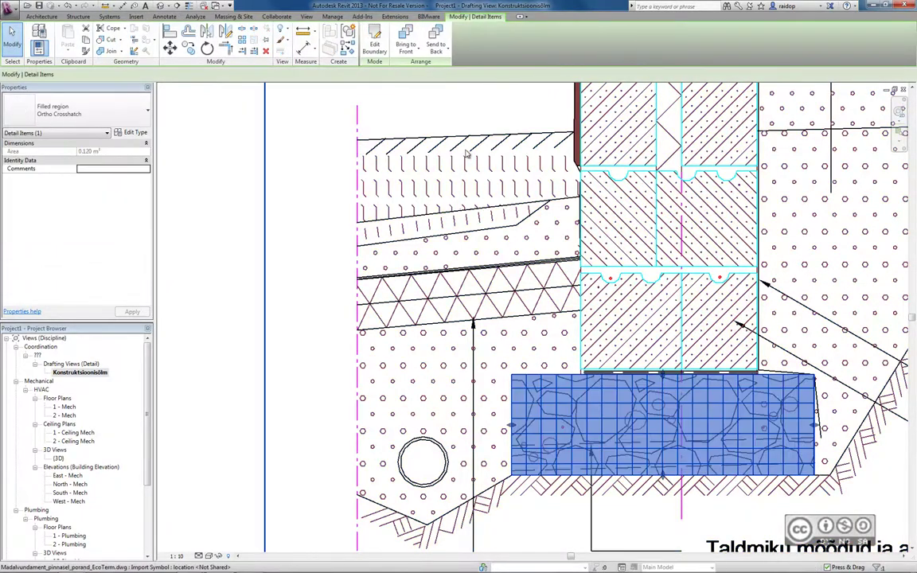
pyautogui.click(412, 54)
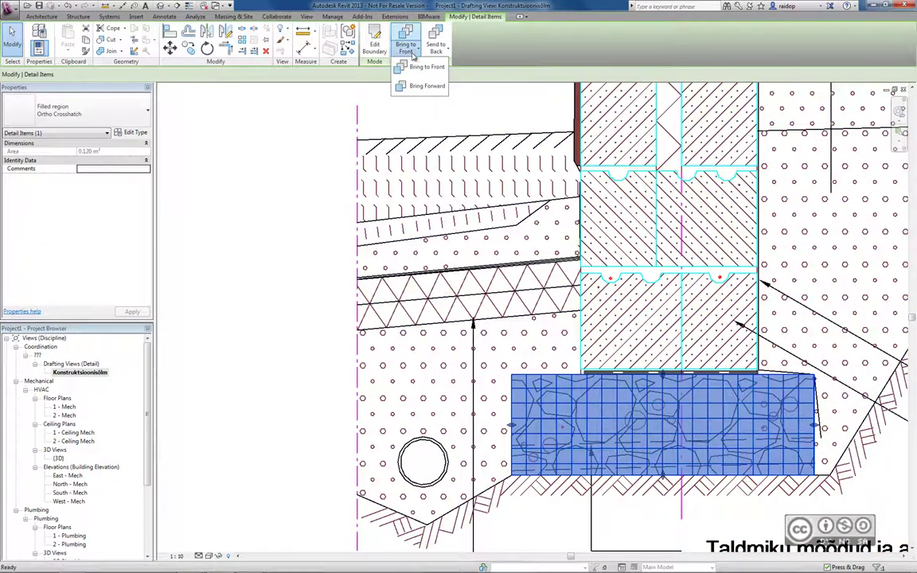
pyautogui.click(440, 40)
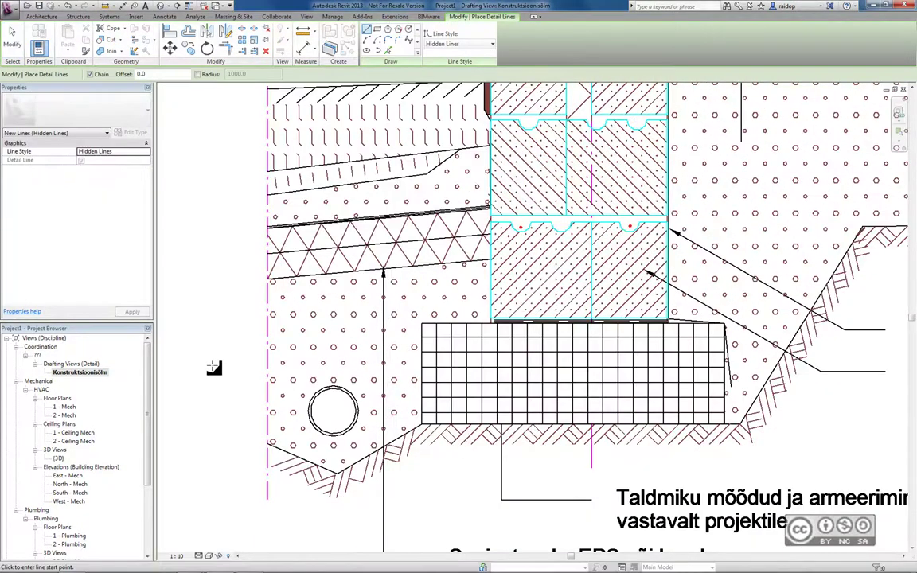
# Pan down to show more of the footing and end the current line command
pyautogui.scroll(-1, 215, 277)
pyautogui.moveTo(225, 316); pyautogui.dragTo(225, 344, button='middle')
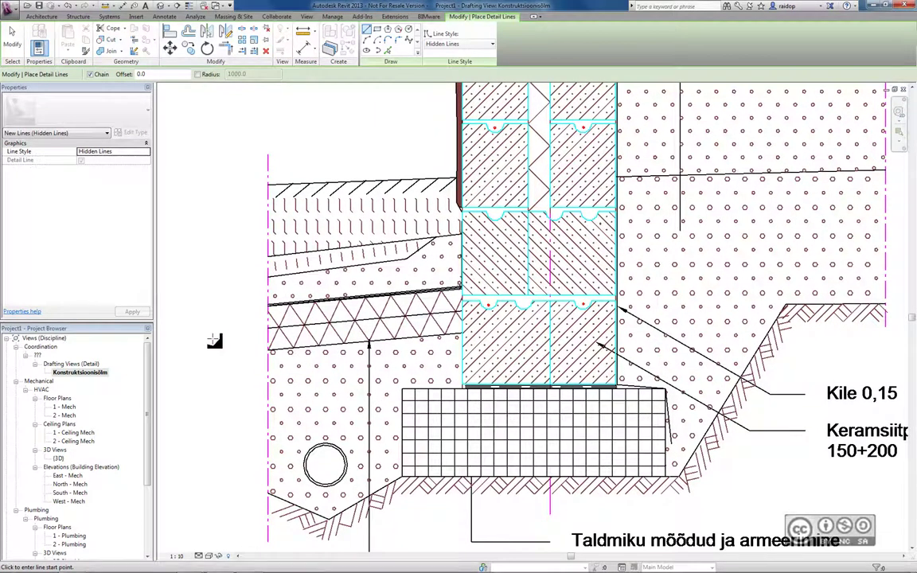
pyautogui.press('Escape')
pyautogui.press('Escape')
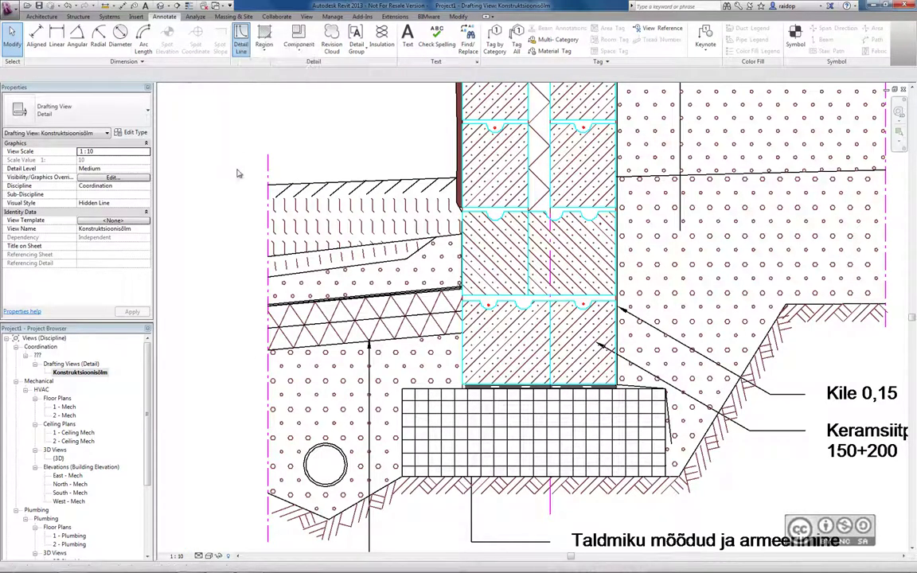
# Draw a Centerline-style detail line down the wall to the Telg axis
pyautogui.press('d')
pyautogui.press('l')
pyautogui.click(456, 45)
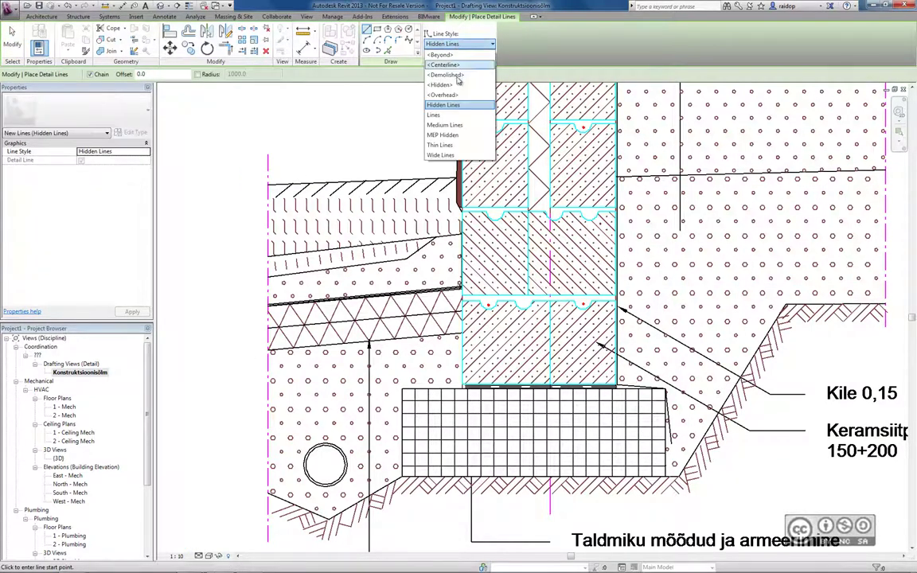
pyautogui.click(444, 64)
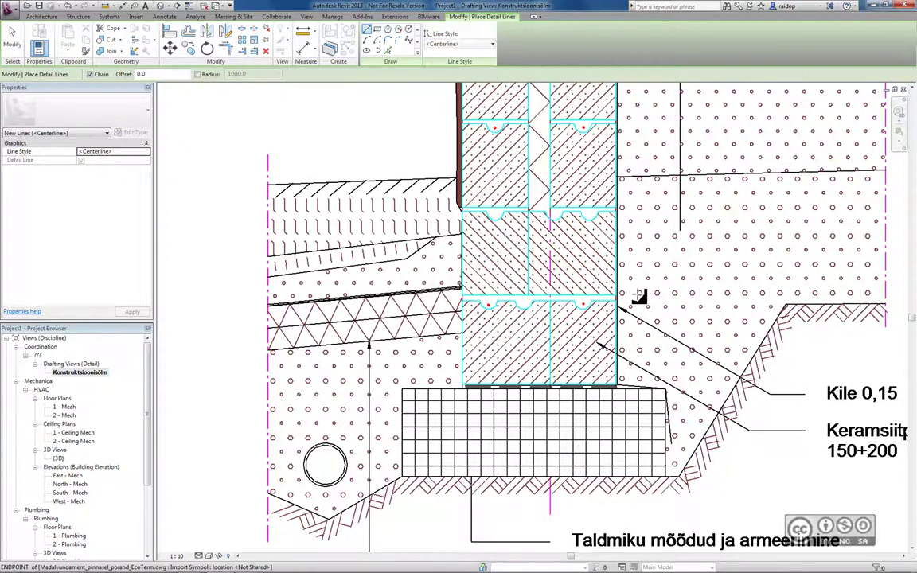
pyautogui.click(536, 514)
pyautogui.keyDown('ctrl'); pyautogui.scroll(5, 542, 194); pyautogui.keyUp('ctrl')
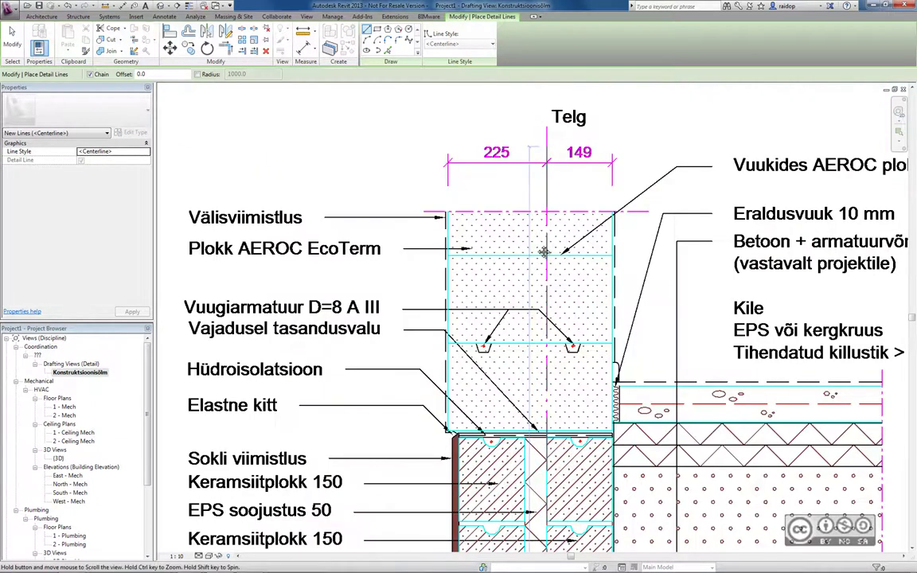
pyautogui.keyDown('ctrl'); pyautogui.scroll(2, 542, 215); pyautogui.keyUp('ctrl')
pyautogui.click(540, 225)
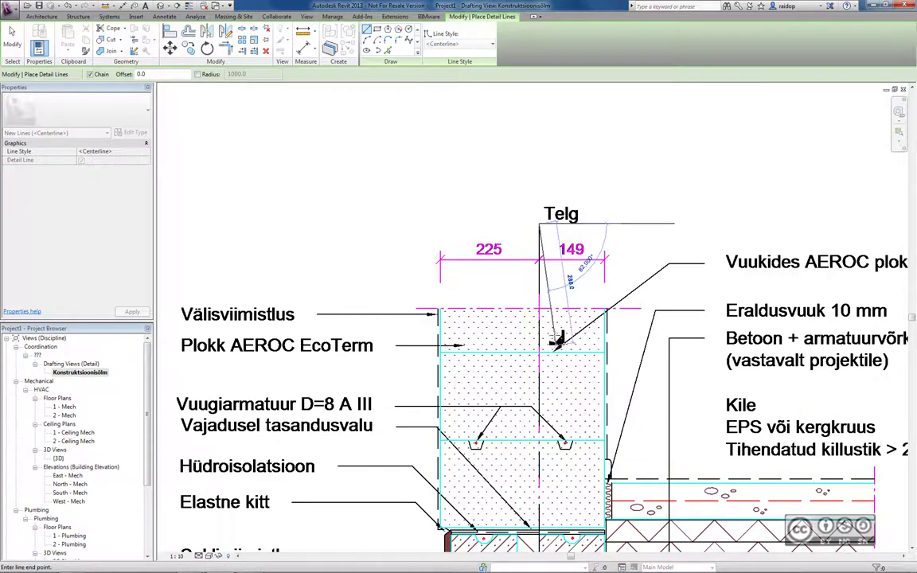
pyautogui.press('Escape')
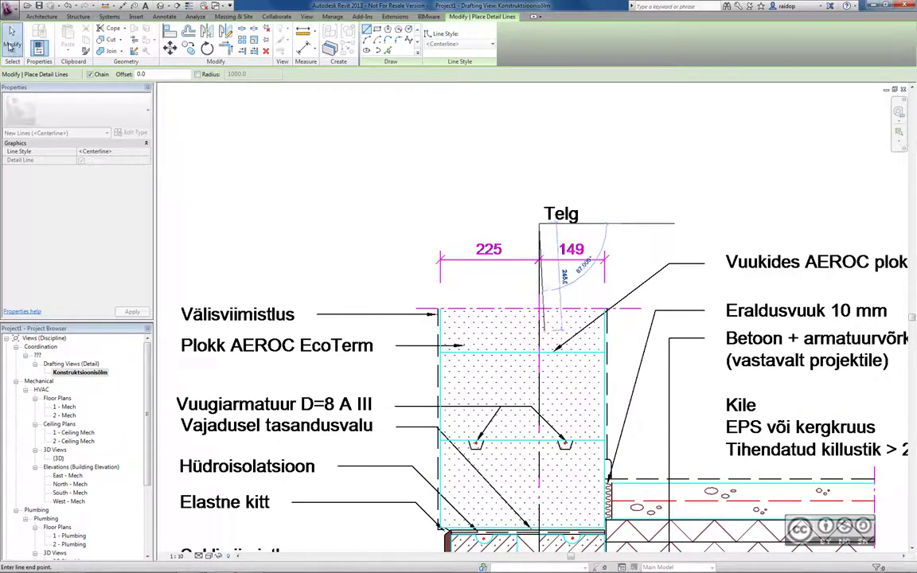
pyautogui.press('Escape')
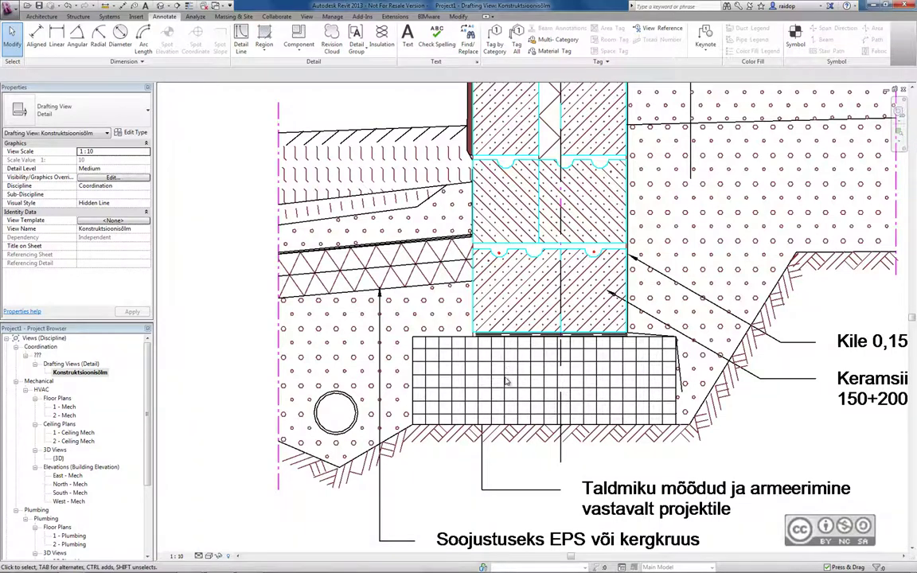
# Select the footing region and try its Bring Forward and Send to Back draw-order options
pyautogui.click(422, 353)
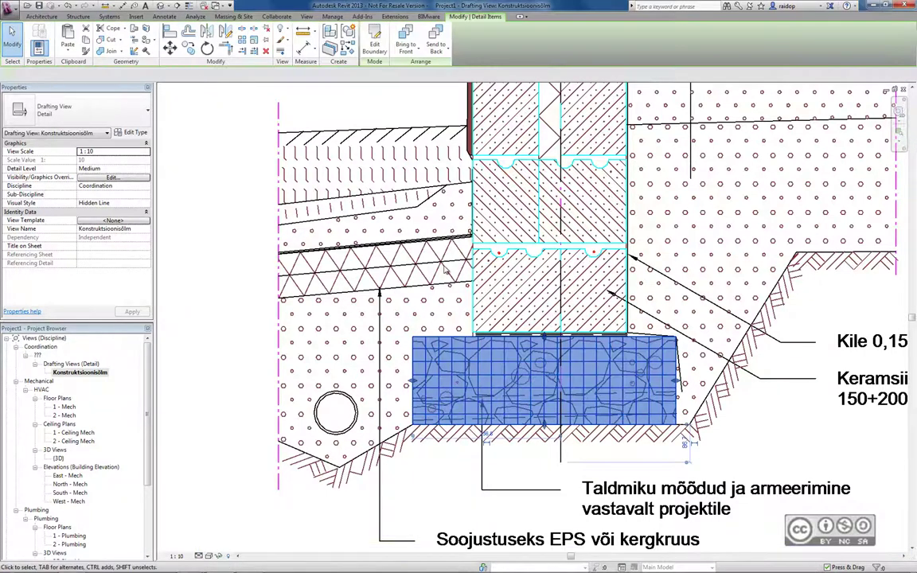
pyautogui.click(406, 48)
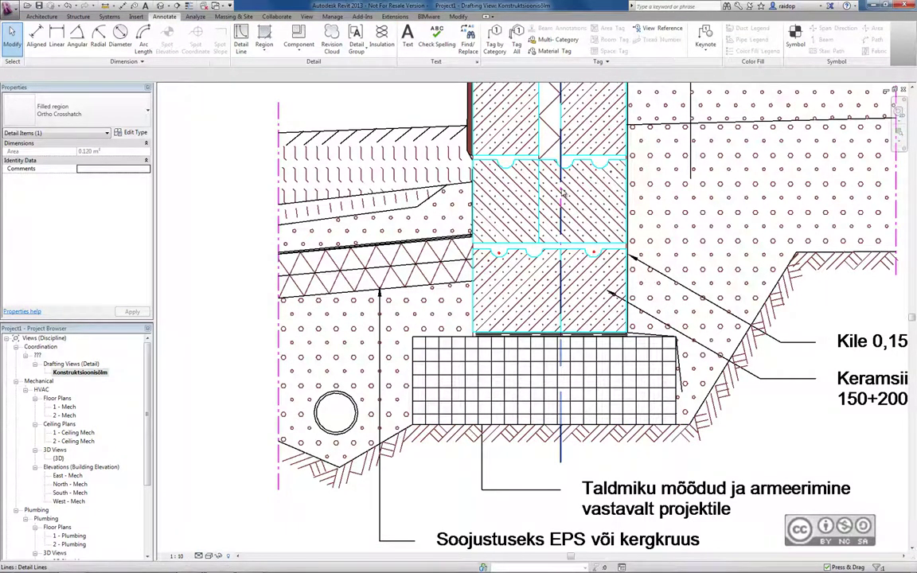
pyautogui.press('Escape')
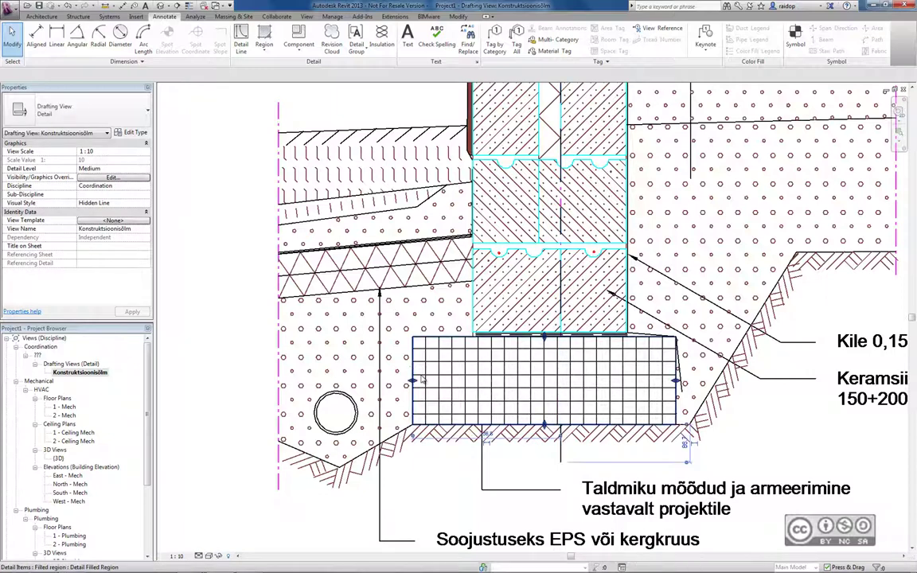
pyautogui.click(427, 368)
pyautogui.click(428, 368)
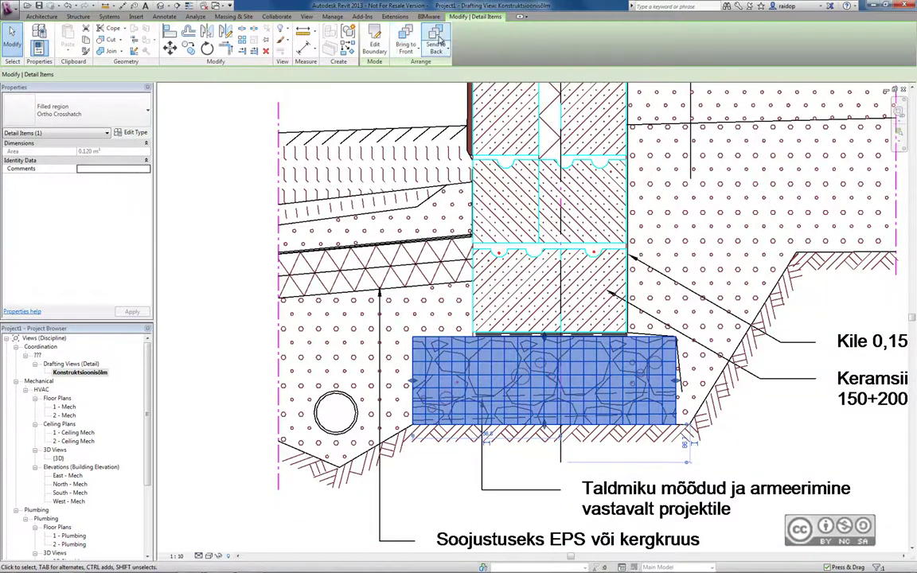
pyautogui.click(408, 52)
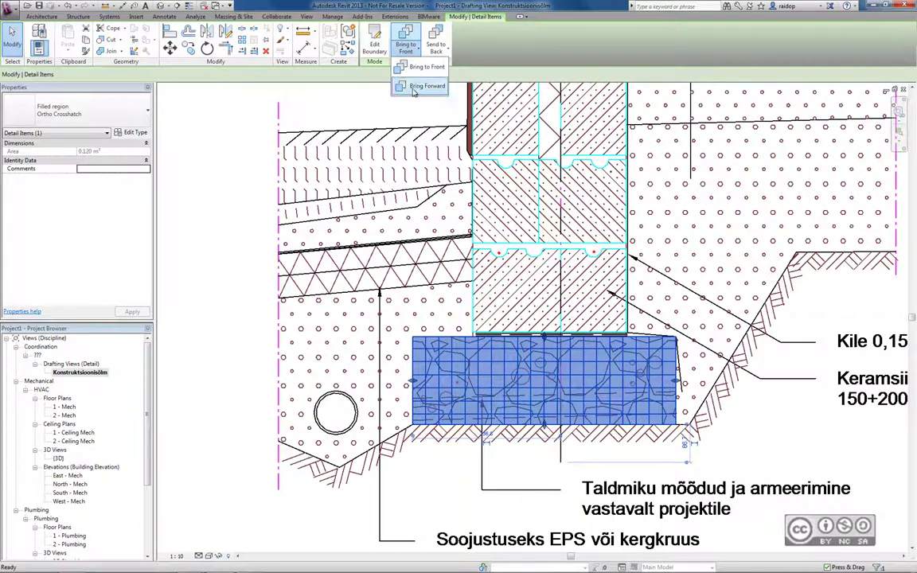
pyautogui.click(443, 51)
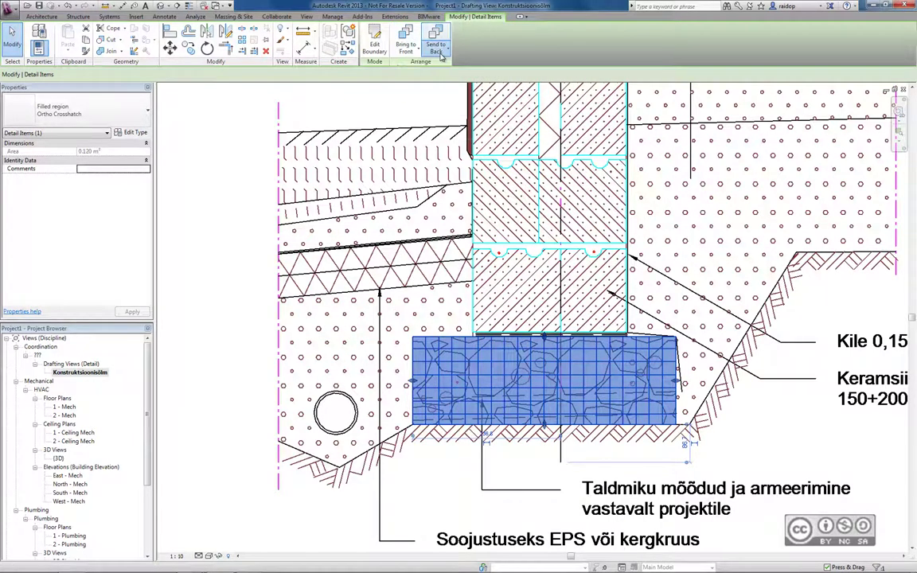
pyautogui.click(442, 51)
pyautogui.click(446, 67)
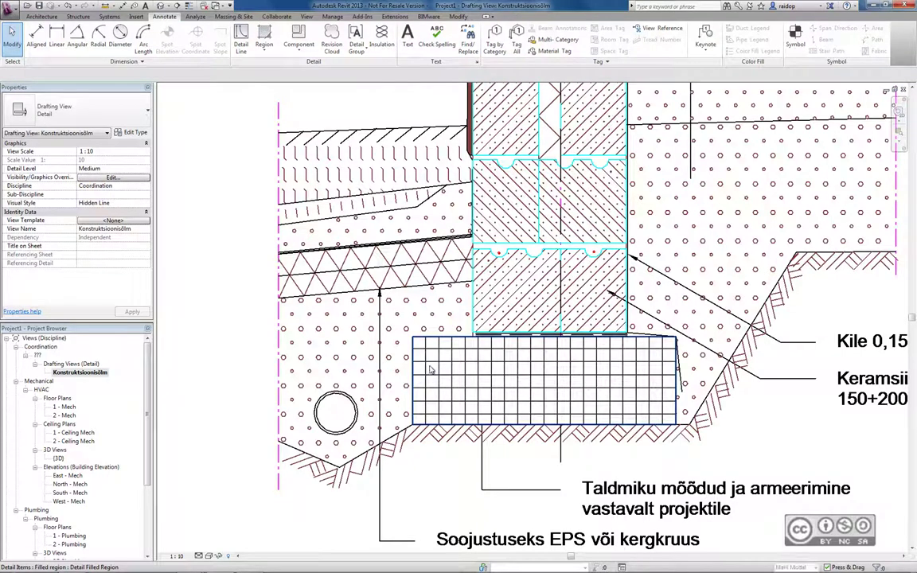
# Bring the Ortho Crosshatch footing region to the front, deselect it, and pan the view
pyautogui.click(414, 374)
pyautogui.click(406, 36)
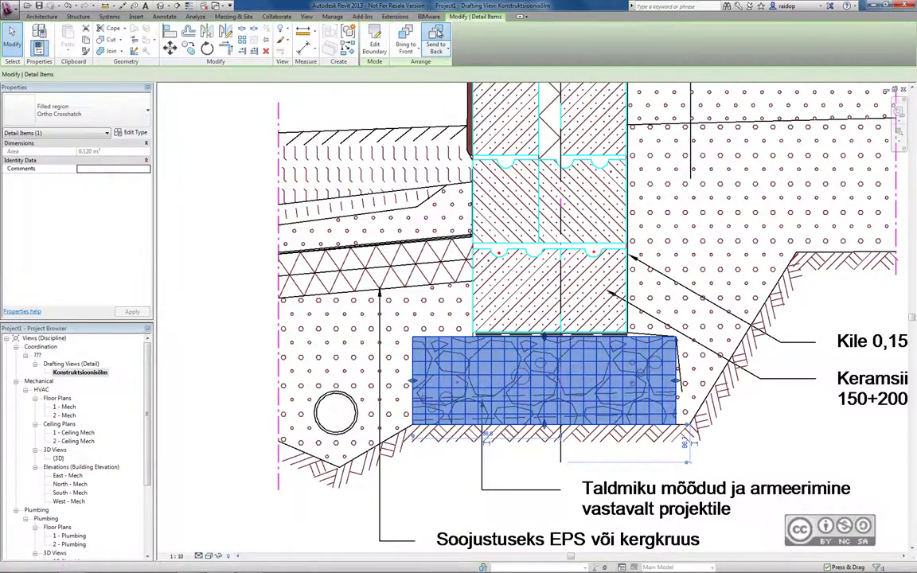
pyautogui.click(205, 350)
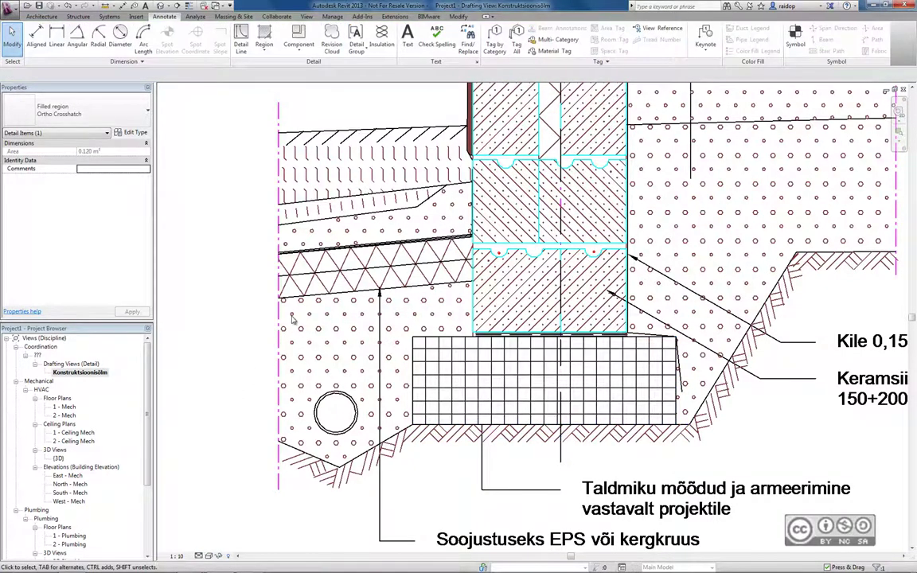
pyautogui.click(207, 288)
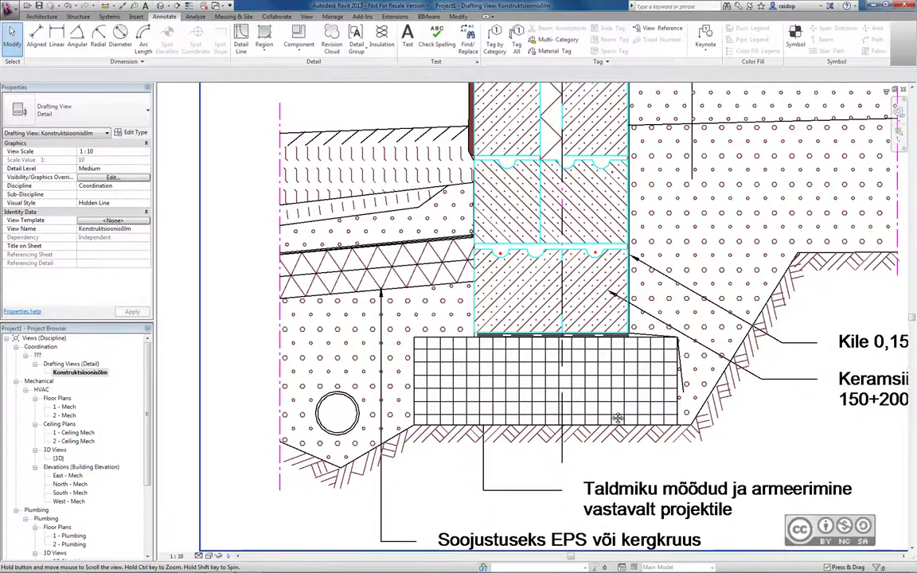
pyautogui.moveTo(430, 343); pyautogui.dragTo(440, 376, button='middle')
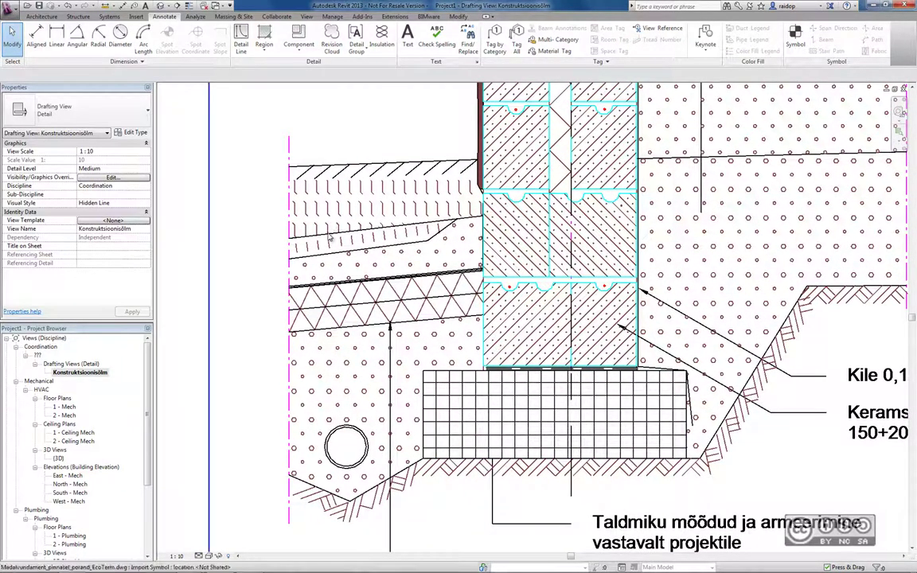
pyautogui.moveTo(466, 409); pyautogui.dragTo(514, 313, button='middle')
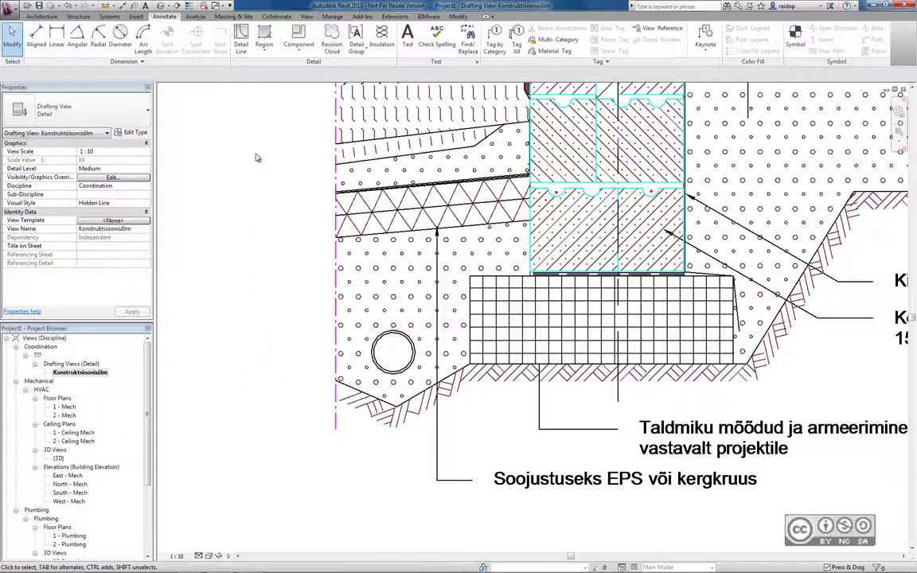
# Open Fill Patterns via Manage > Additional Settings and start a new Drafting pattern
pyautogui.click(334, 17)
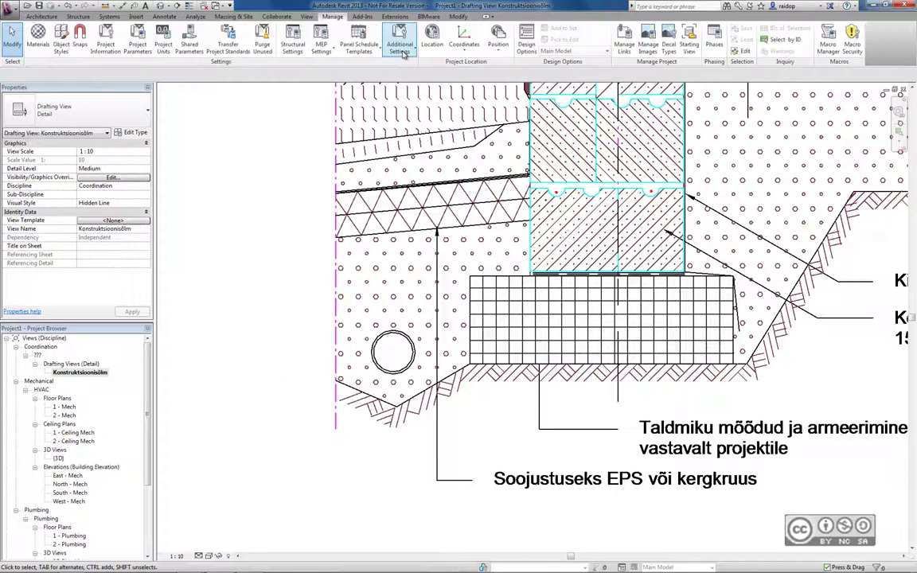
pyautogui.click(399, 45)
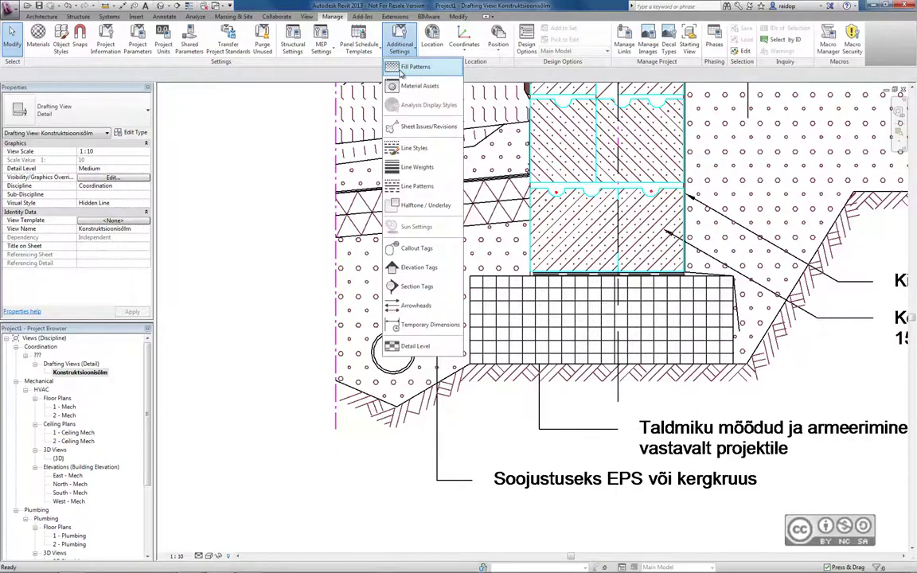
pyautogui.click(402, 66)
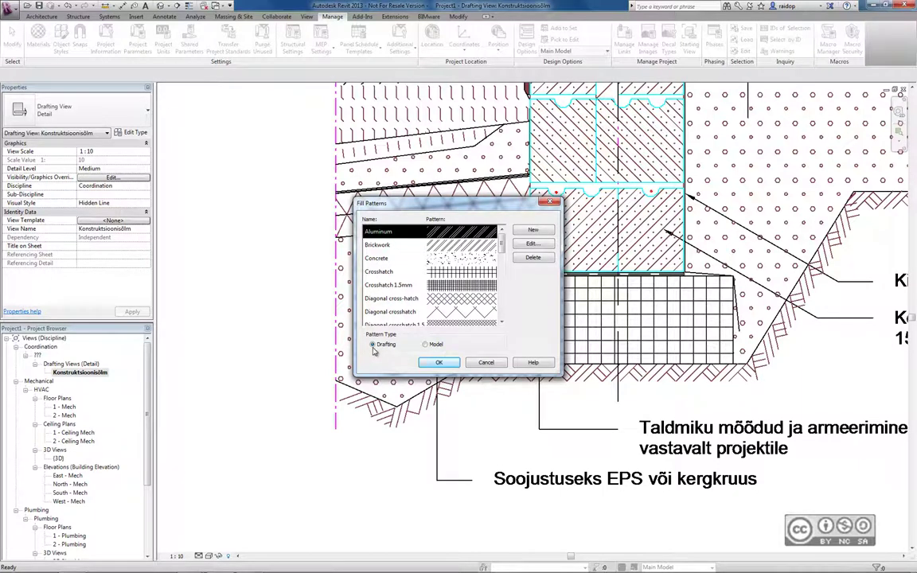
pyautogui.click(426, 344)
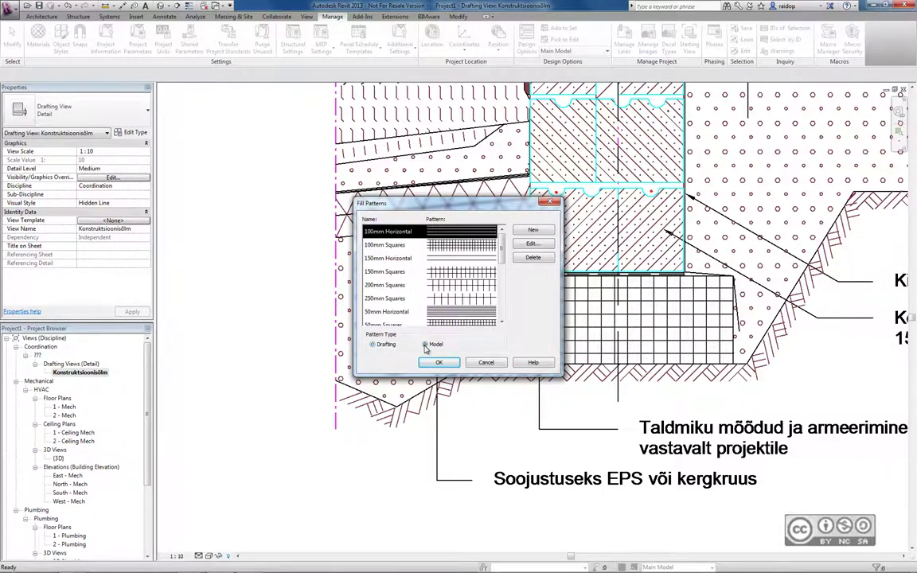
pyautogui.click(389, 345)
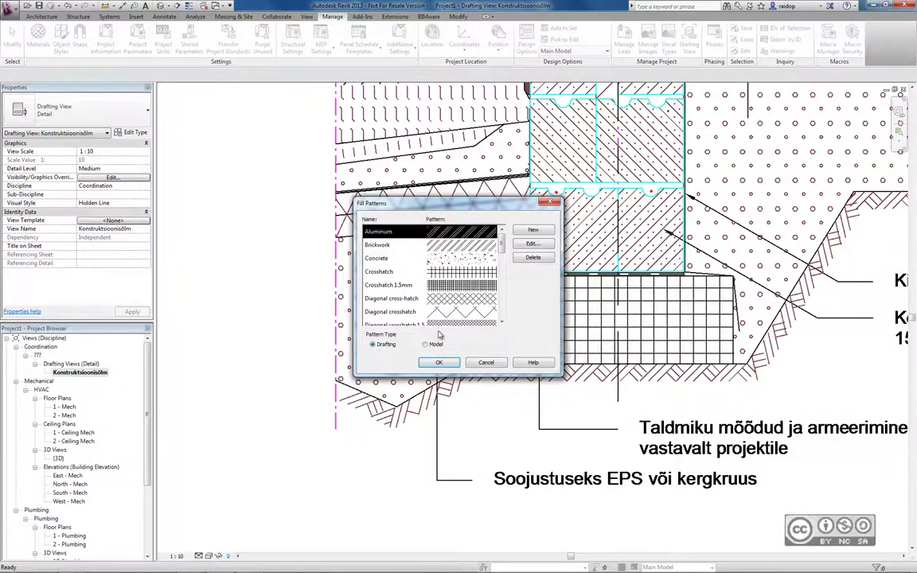
pyautogui.click(537, 230)
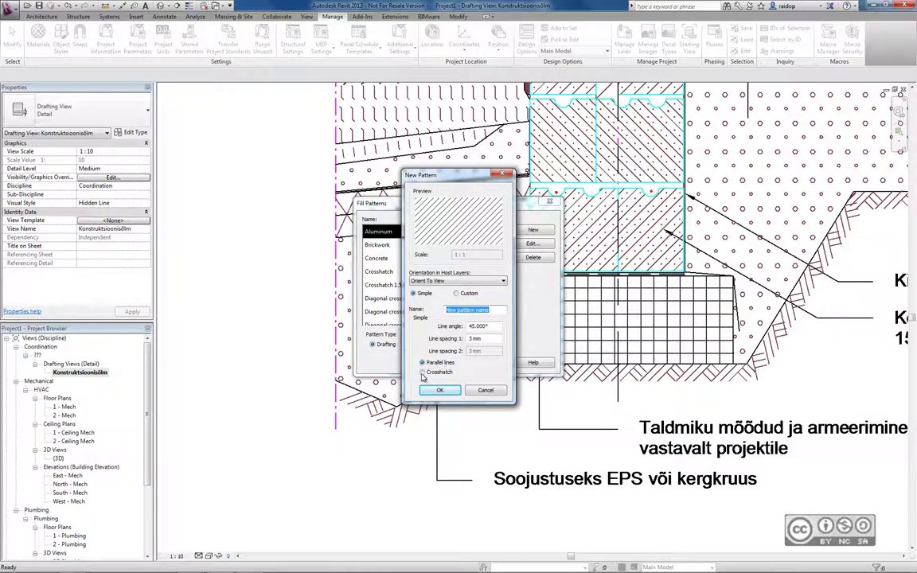
pyautogui.click(425, 372)
# Review the new pattern's 45° line angle and 3 mm spacing, then switch it to Custom
pyautogui.click(423, 363)
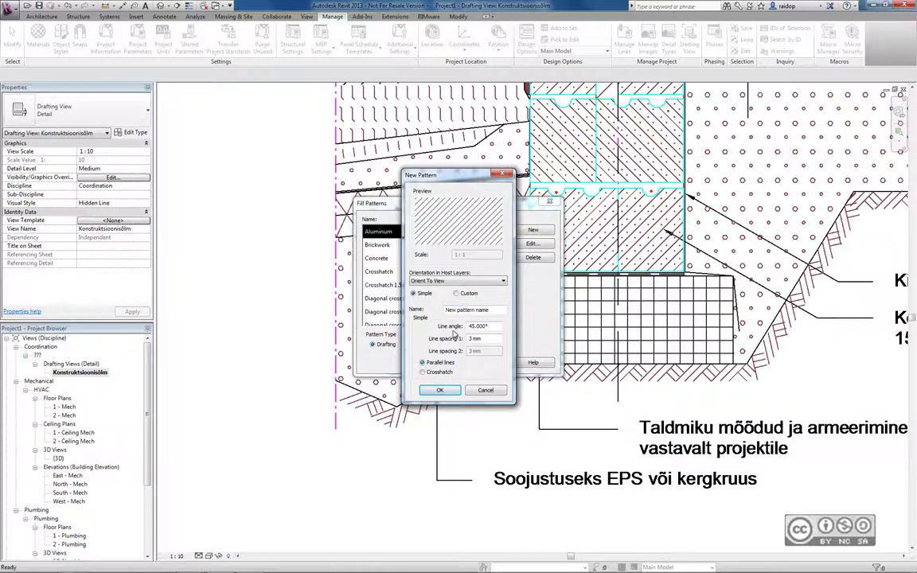
pyautogui.moveTo(498, 325); pyautogui.dragTo(465, 327)
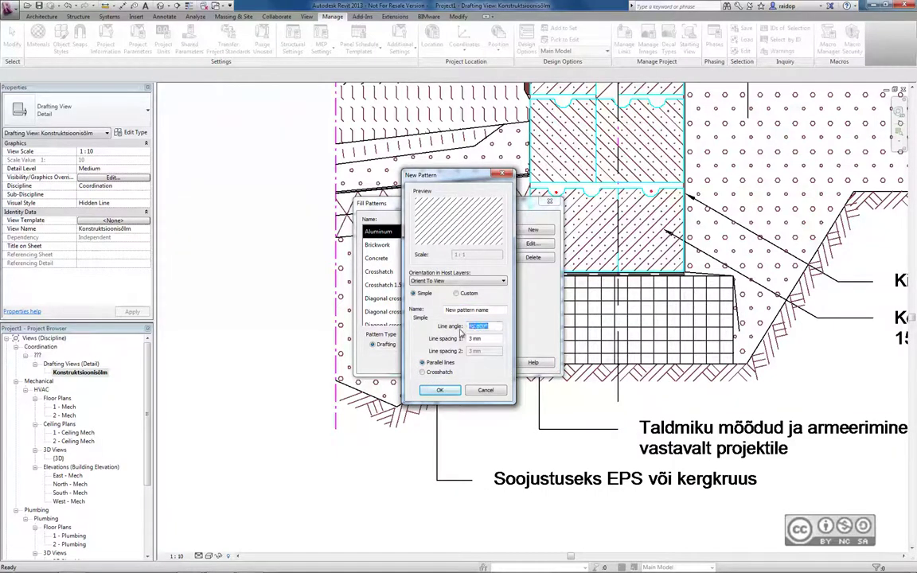
pyautogui.click(488, 339)
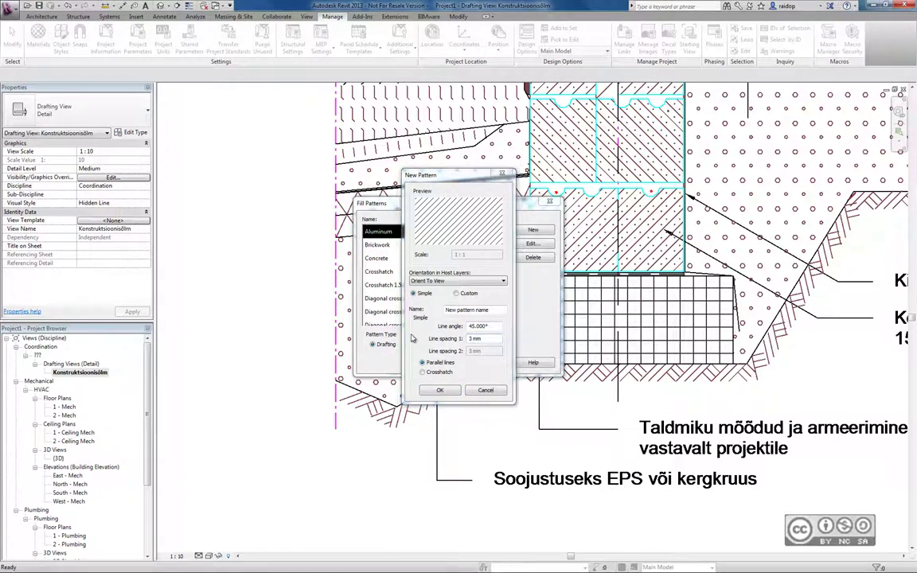
pyautogui.click(475, 296)
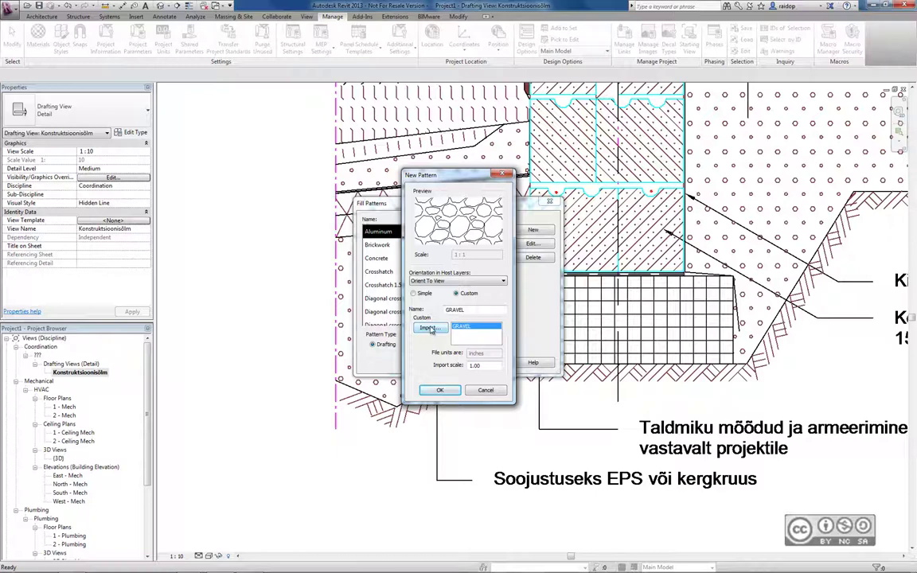
# Browse the pattern import dialog and load patterns from acad.pat
pyautogui.click(429, 328)
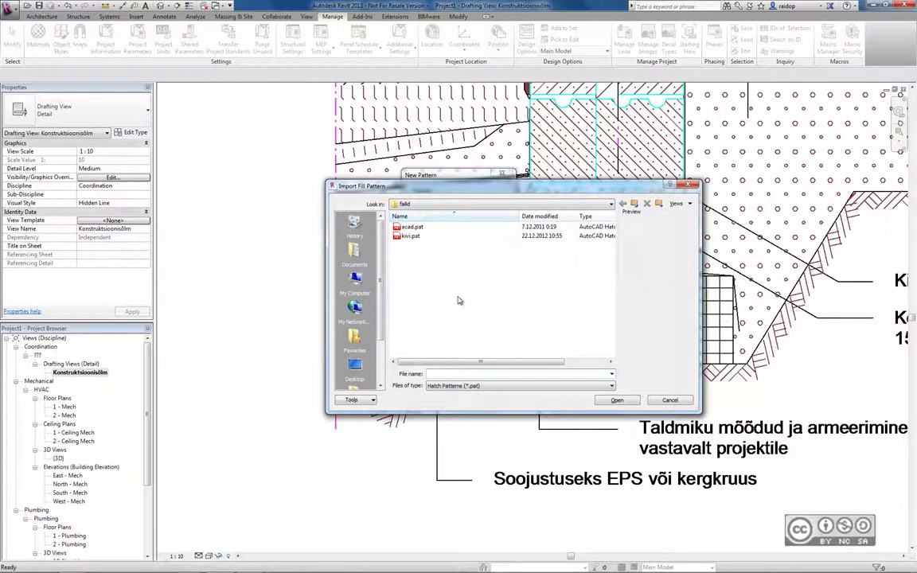
pyautogui.click(422, 228)
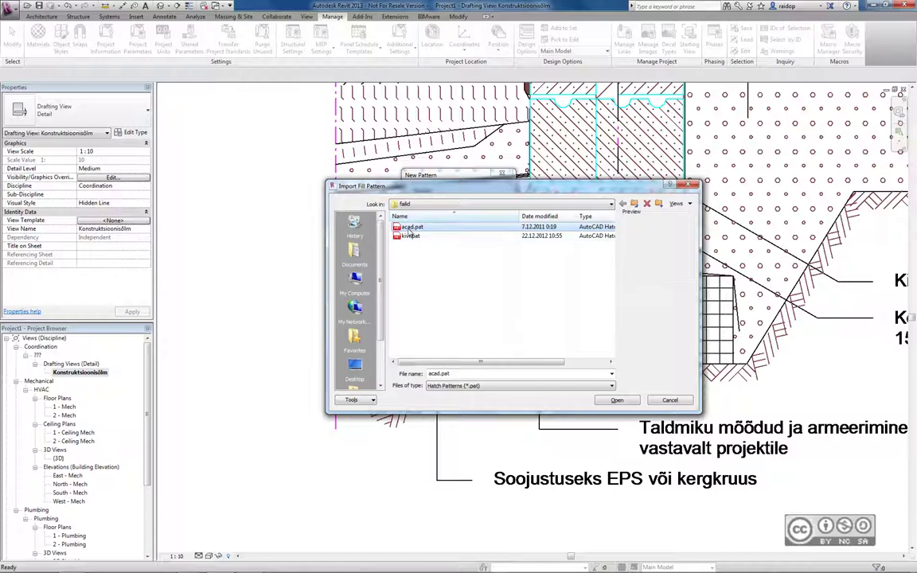
pyautogui.doubleClick(427, 230)
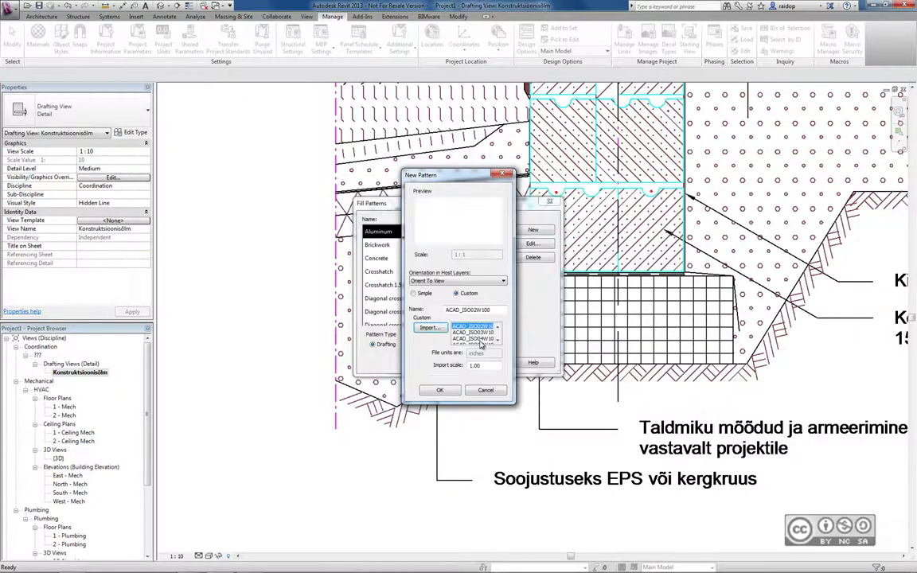
pyautogui.click(498, 344)
pyautogui.click(498, 344)
pyautogui.click(498, 344)
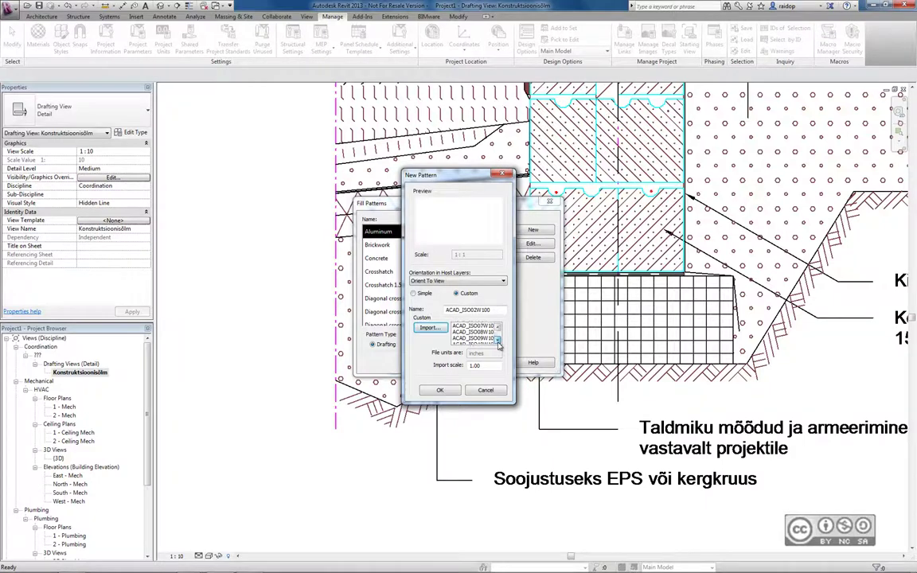
pyautogui.click(498, 344)
pyautogui.click(499, 344)
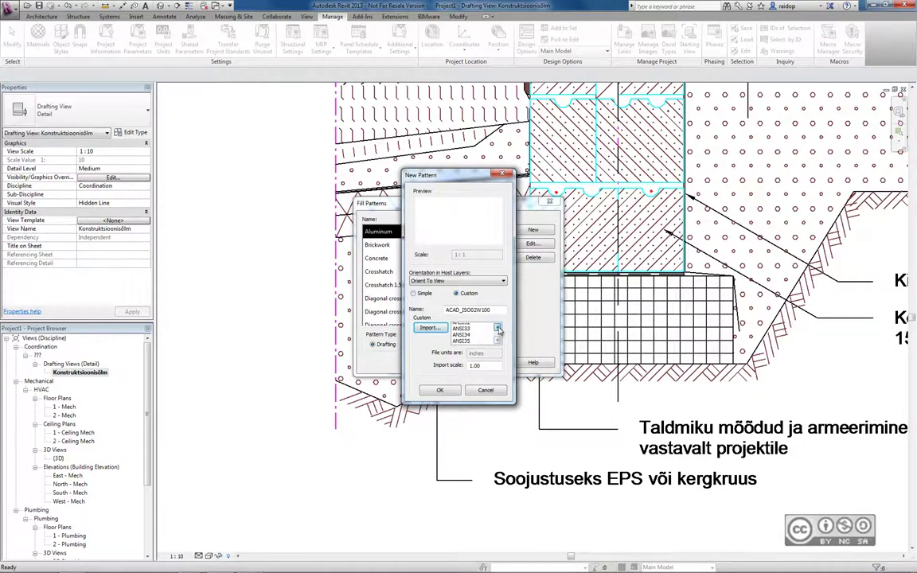
# Import the GRAVEL stone pattern from kivi.pat in the failid folder
pyautogui.click(422, 329)
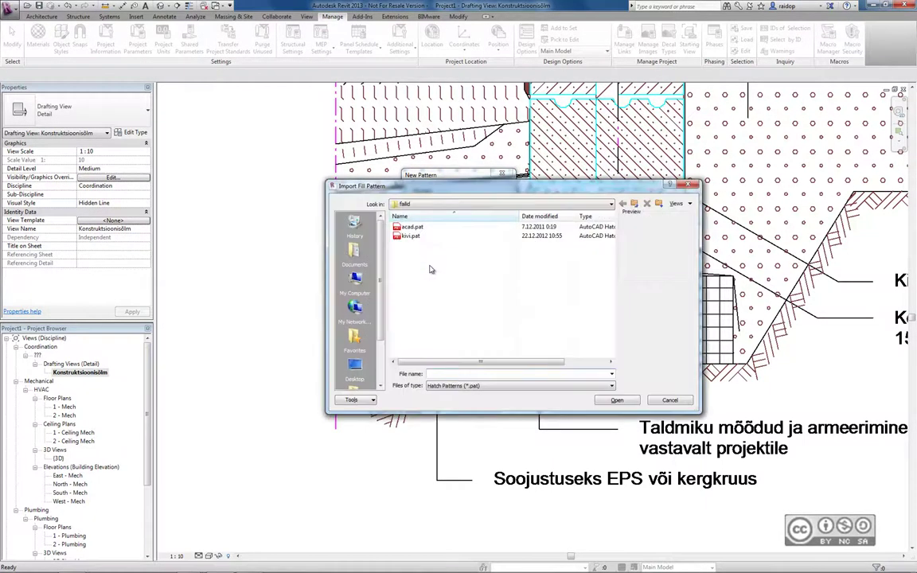
pyautogui.click(408, 235)
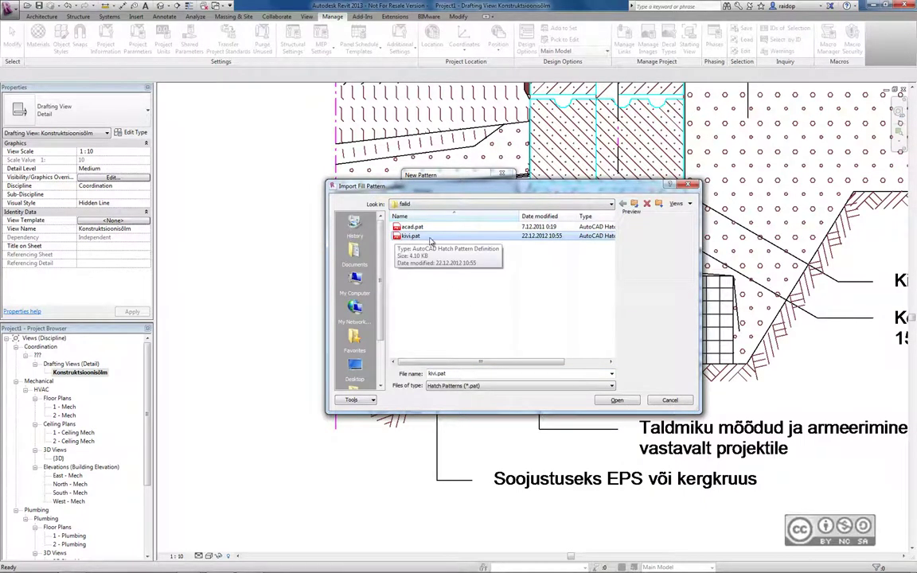
pyautogui.click(624, 398)
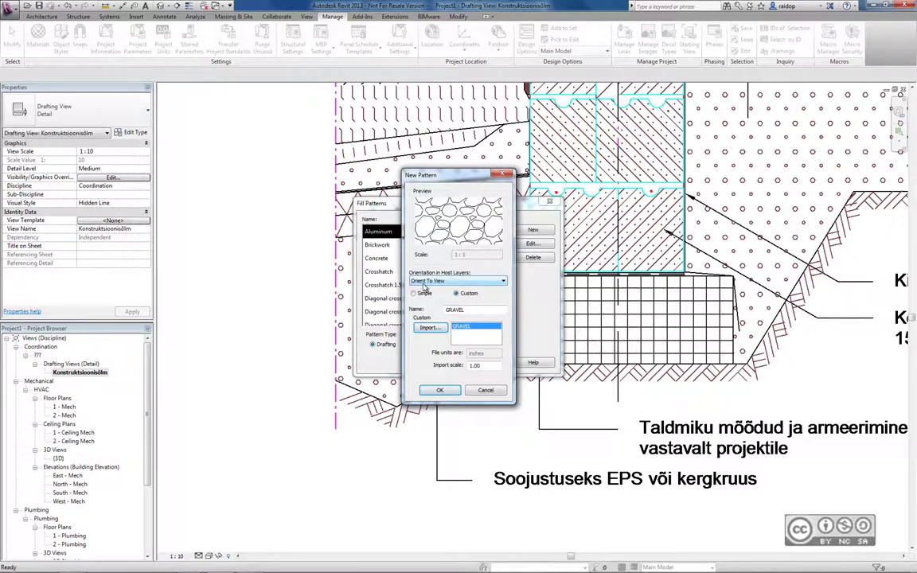
# Give the new stone drafting pattern Keep Readable orientation and name it Kivi
pyautogui.click(424, 282)
pyautogui.click(428, 293)
pyautogui.click(429, 282)
pyautogui.click(430, 287)
pyautogui.click(431, 284)
pyautogui.click(426, 301)
pyautogui.press('Tab')
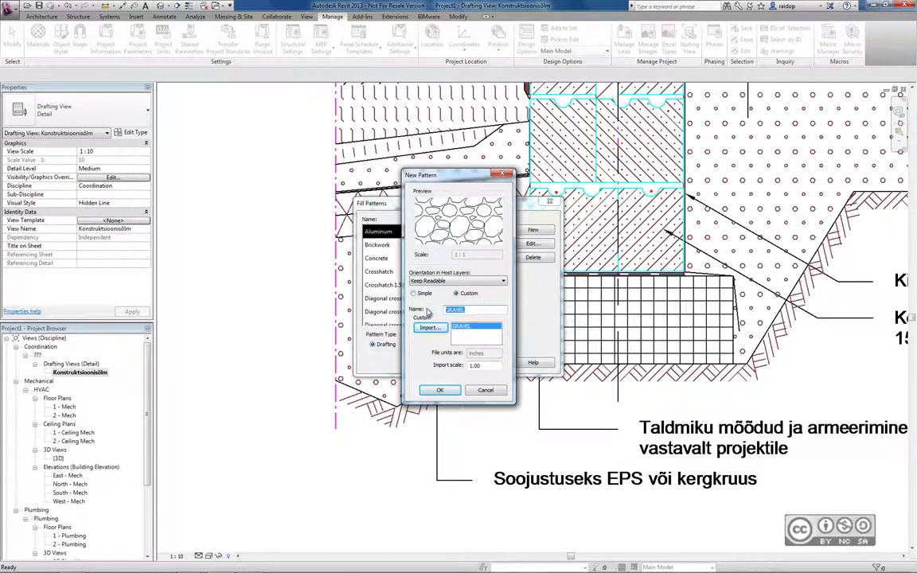
pyautogui.write('Kivi')
pyautogui.click(442, 391)
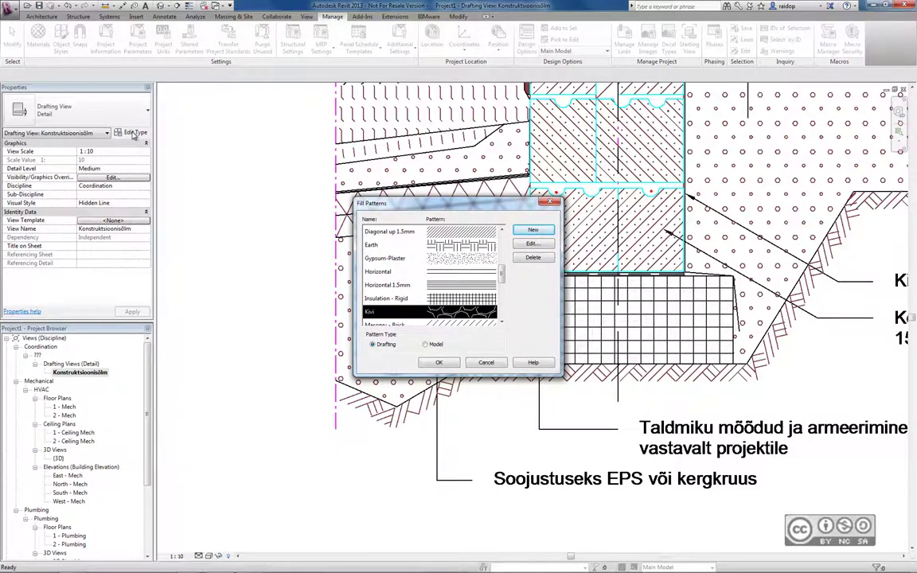
# Duplicate the type of the filled region beneath the footing as a new type Kivi
pyautogui.click(436, 364)
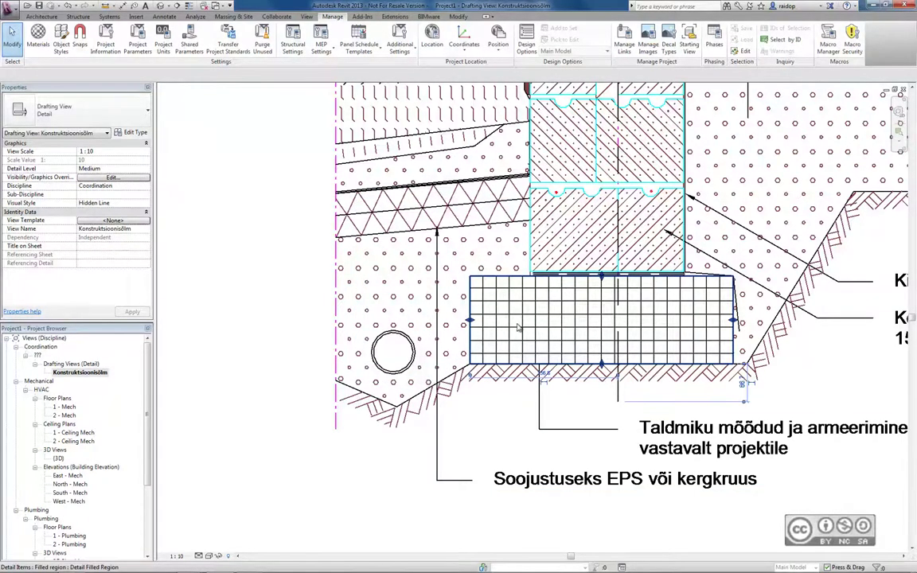
pyautogui.click(475, 334)
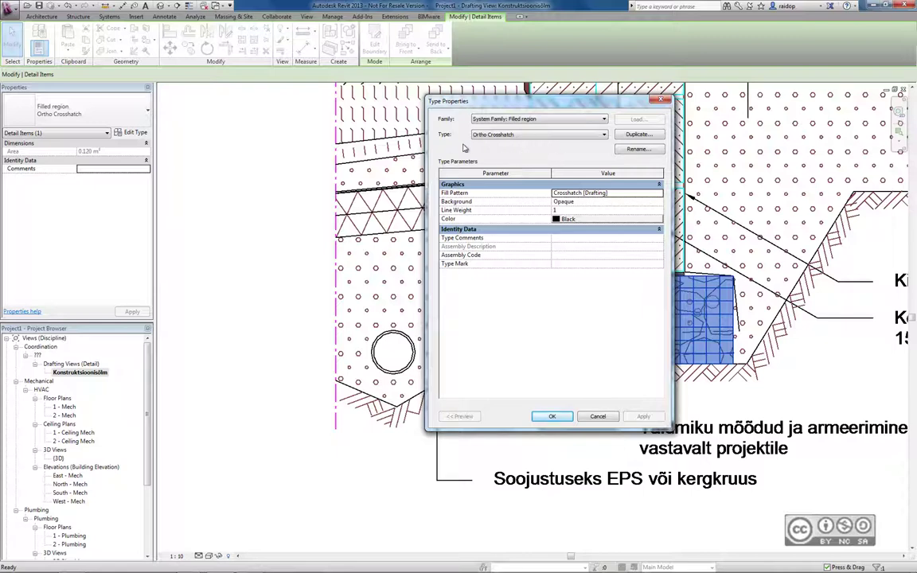
pyautogui.click(638, 134)
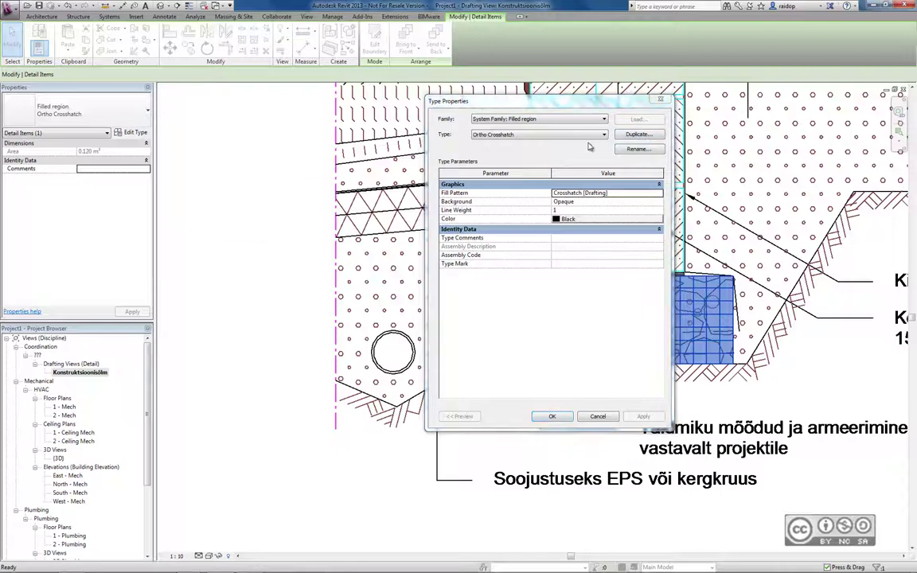
pyautogui.write('Kivi')
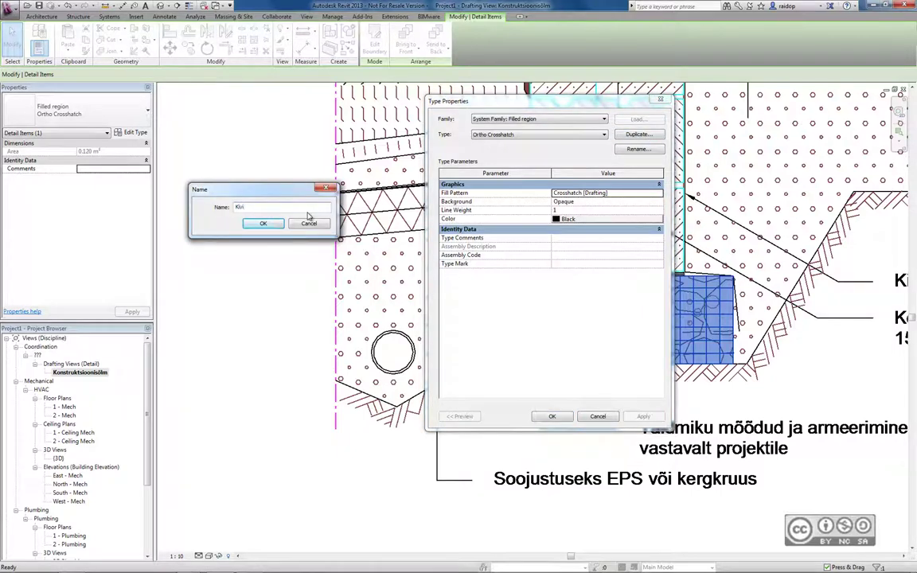
pyautogui.press('Return')
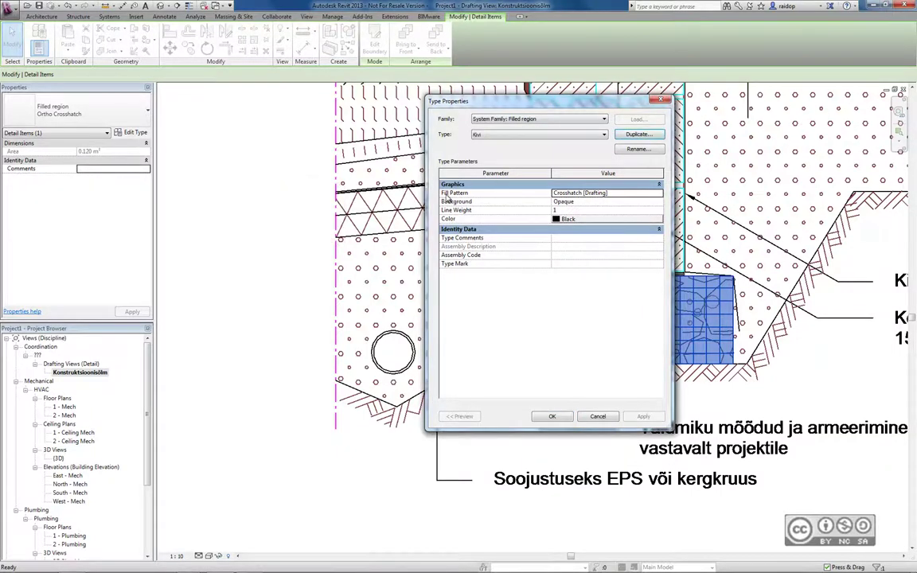
# Set the Kivi region type's fill pattern to Kivi [Drafting] and apply it
pyautogui.click(605, 193)
pyautogui.click(656, 193)
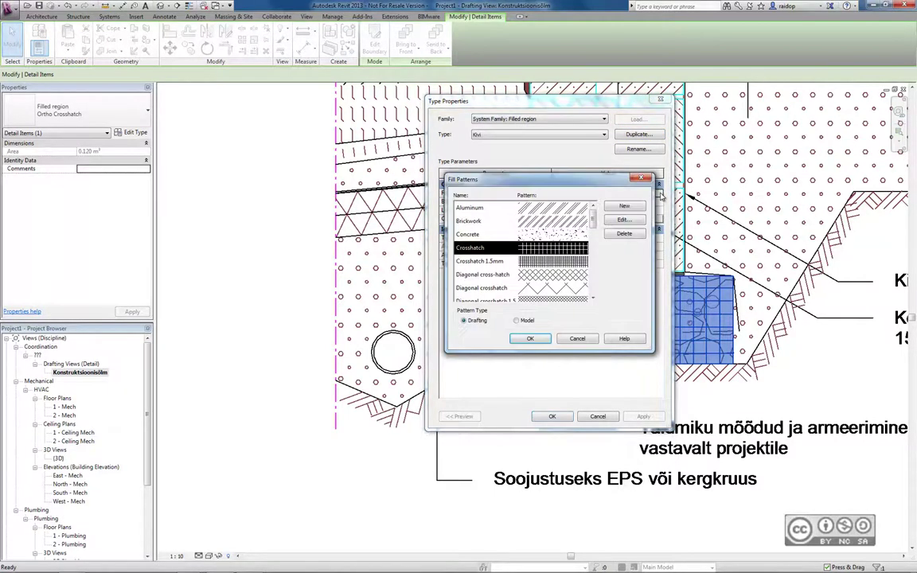
pyautogui.moveTo(594, 222); pyautogui.dragTo(595, 257)
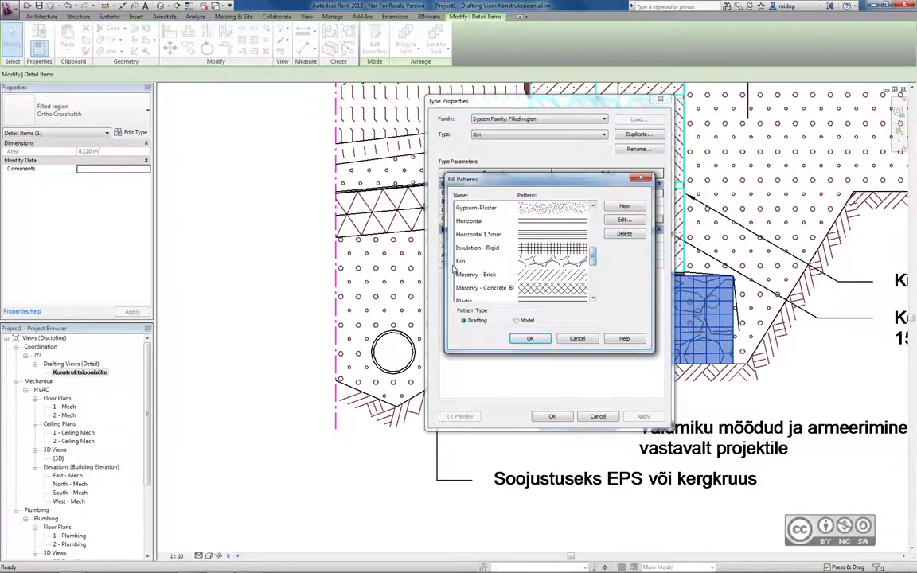
pyautogui.click(481, 262)
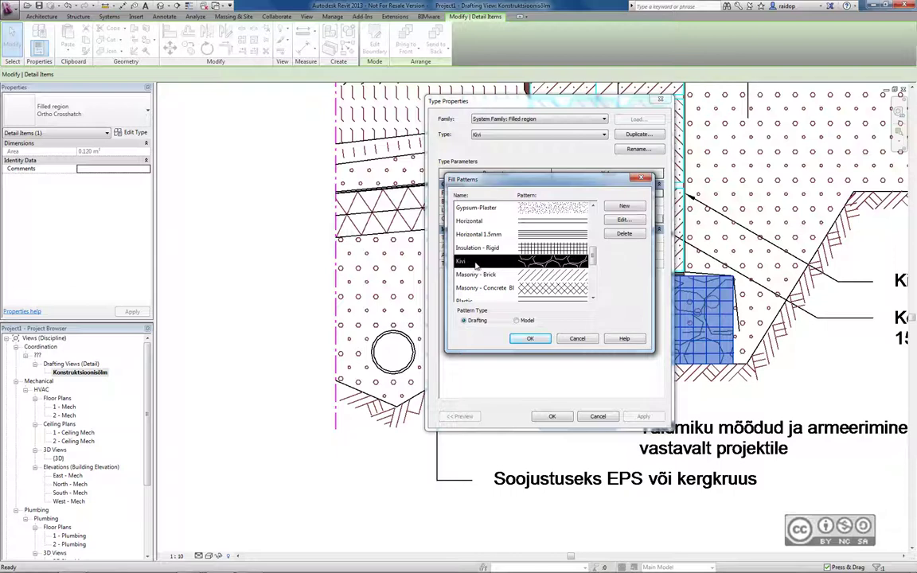
pyautogui.click(528, 339)
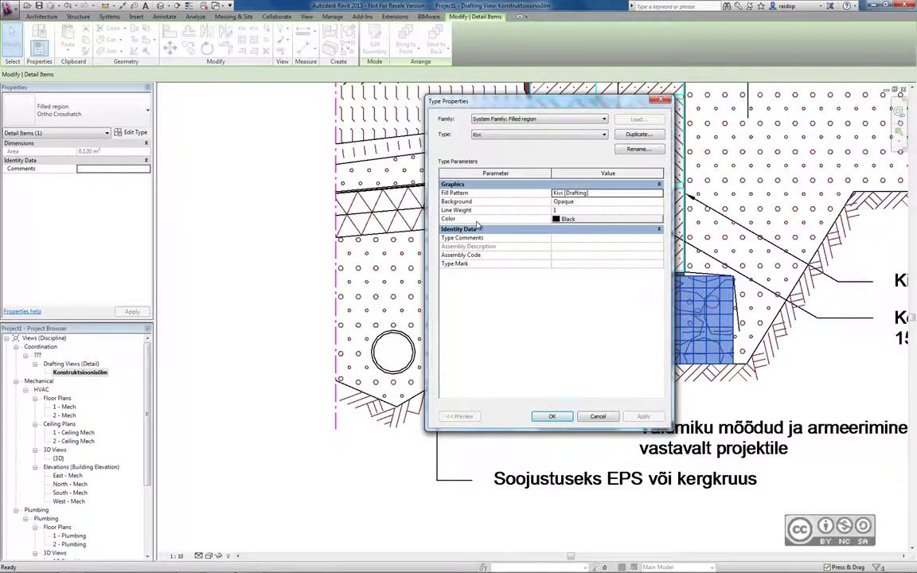
pyautogui.click(552, 415)
pyautogui.click(281, 250)
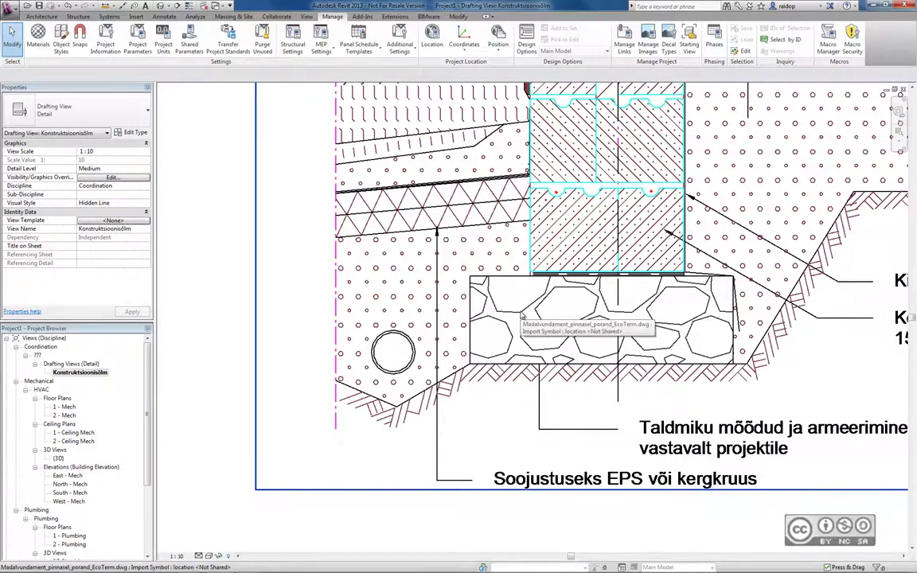
# Sketch a rectangular masking region with Lines boundary style left of the detail
pyautogui.hotkey('alt', 'v')
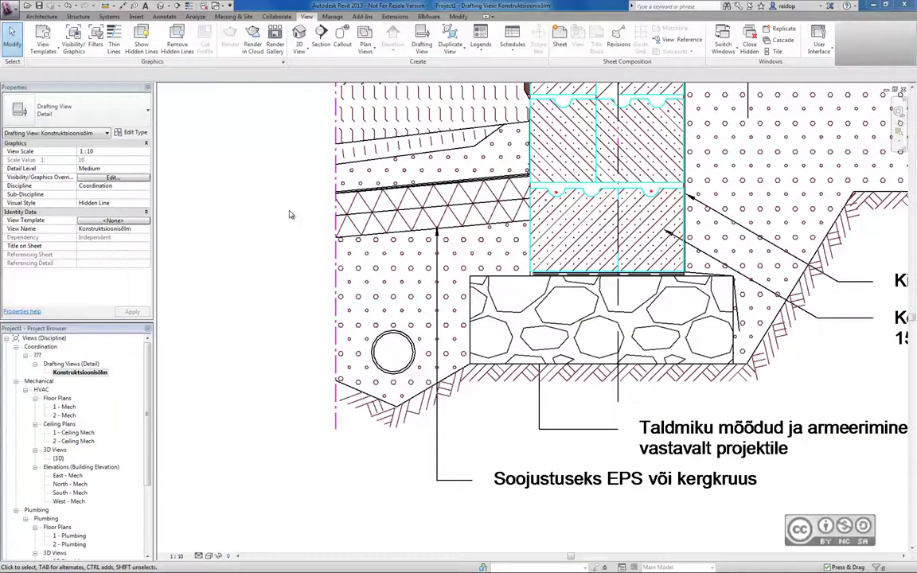
pyautogui.click(165, 19)
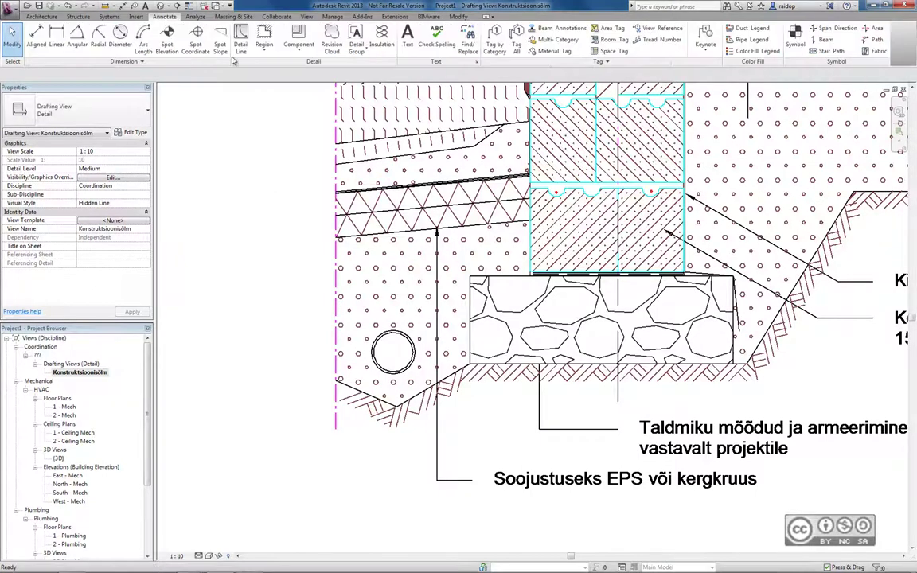
pyautogui.click(264, 45)
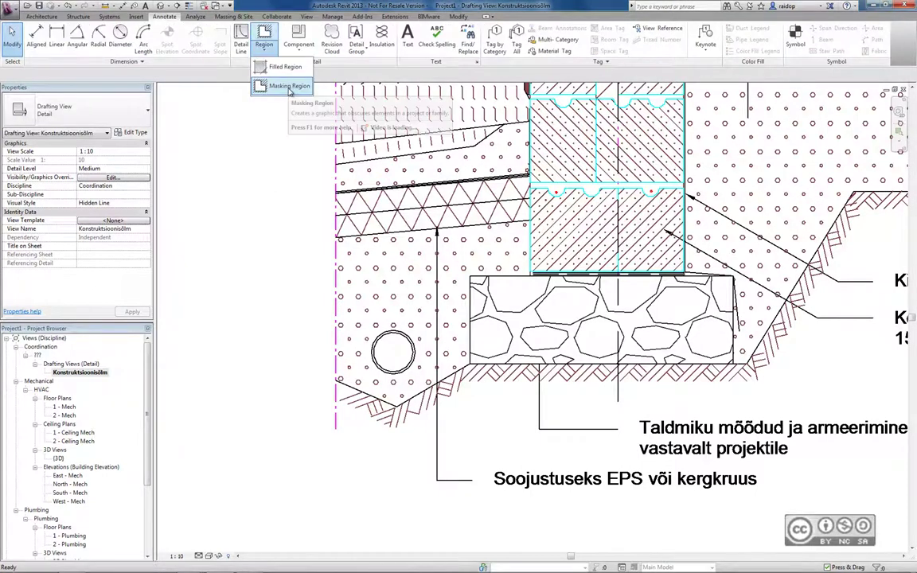
pyautogui.click(283, 88)
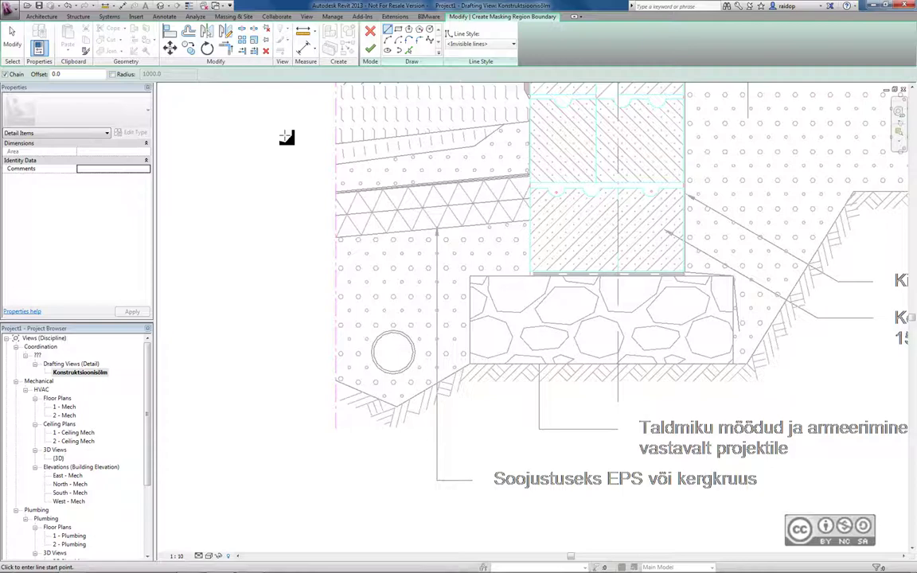
pyautogui.click(498, 45)
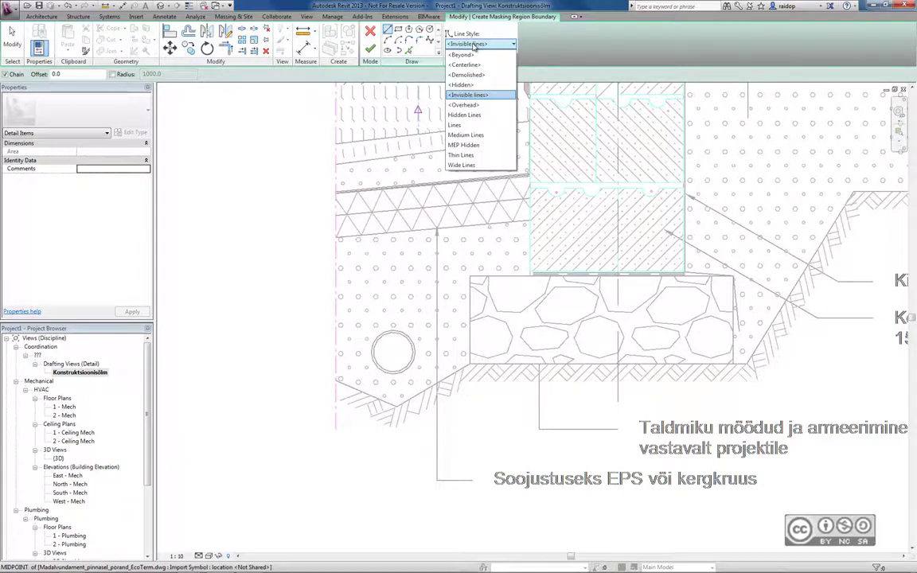
pyautogui.click(457, 126)
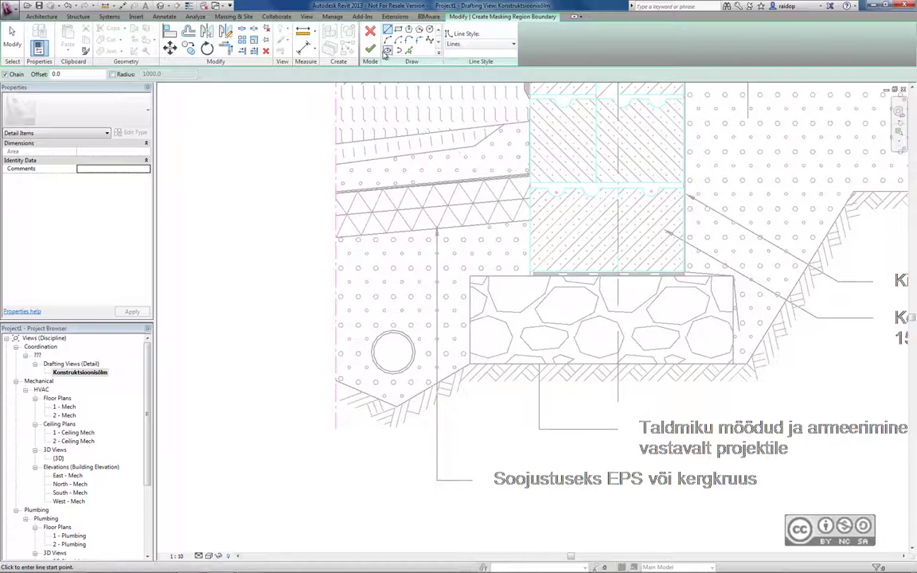
pyautogui.click(215, 148)
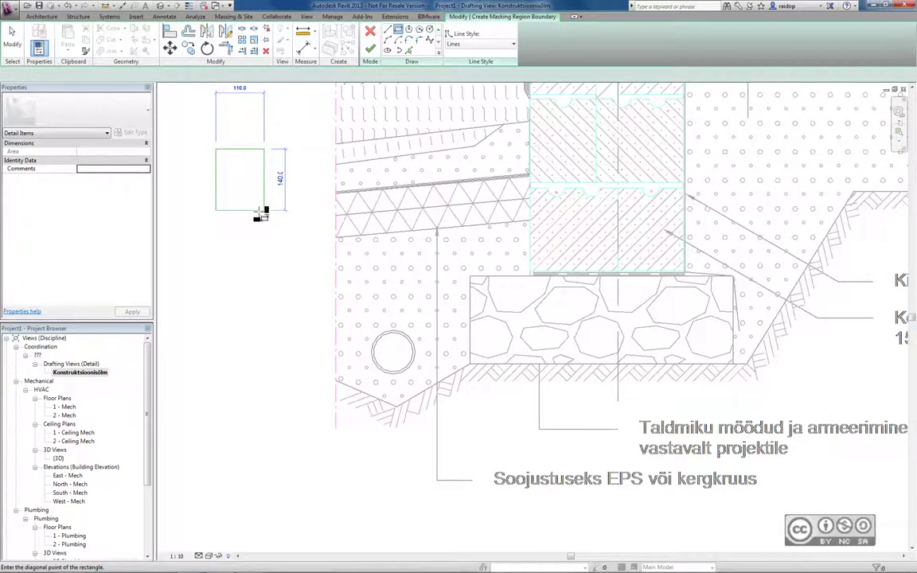
pyautogui.click(264, 211)
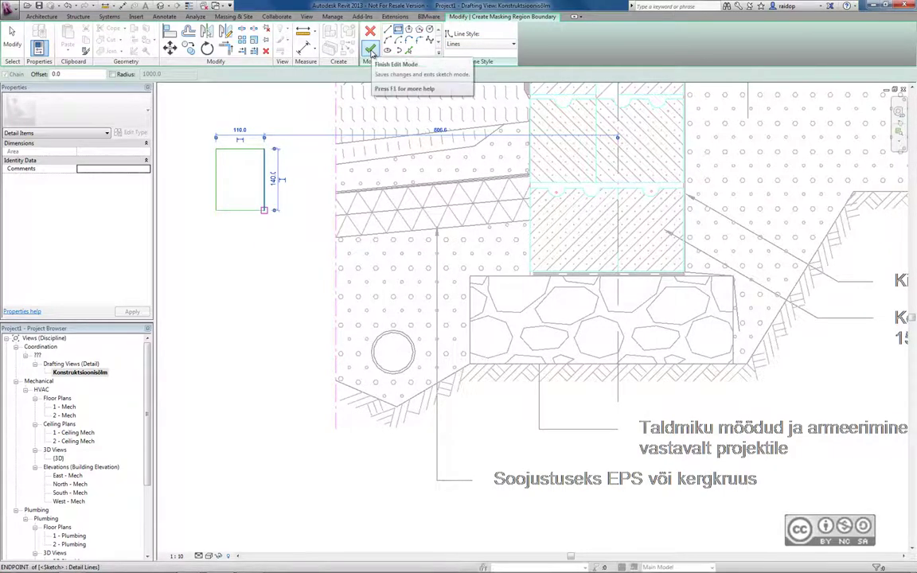
pyautogui.click(371, 50)
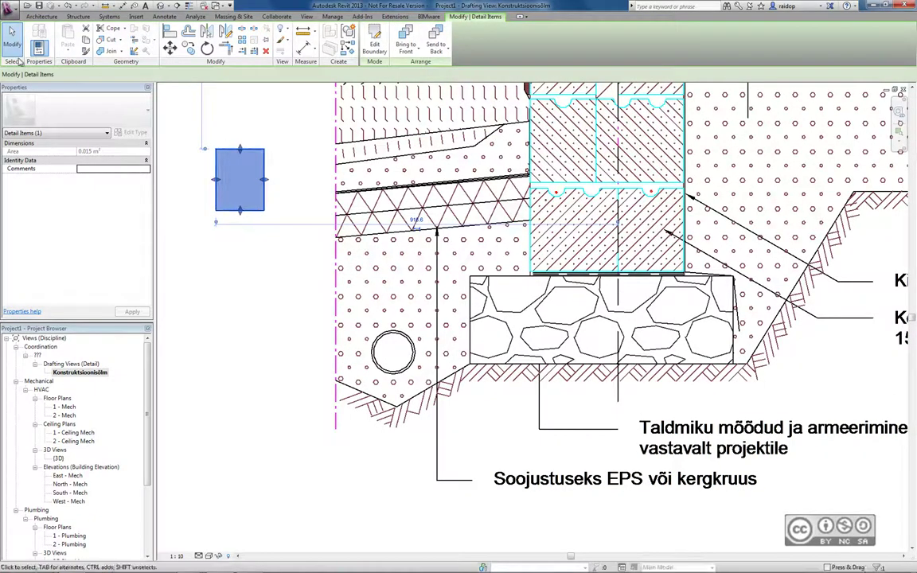
pyautogui.click(284, 210)
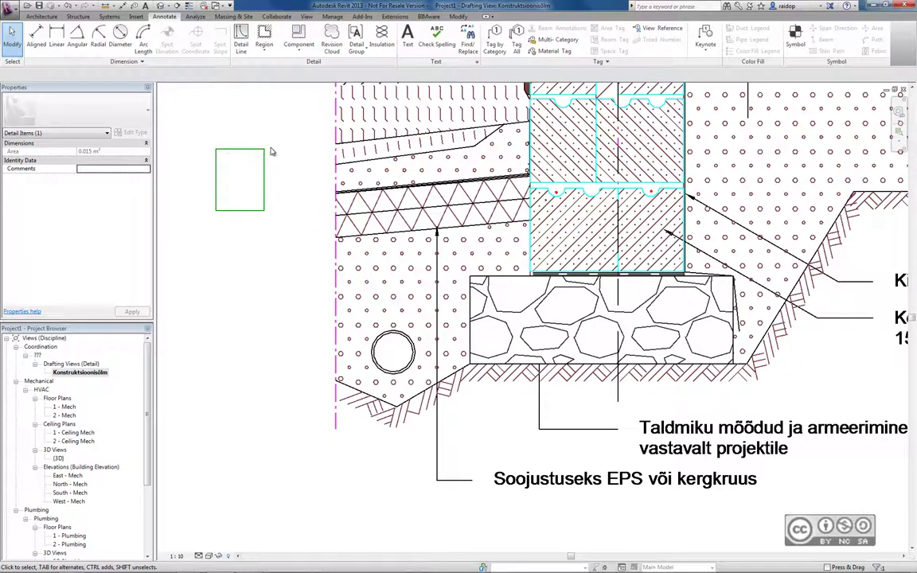
pyautogui.click(231, 211)
pyautogui.click(237, 210)
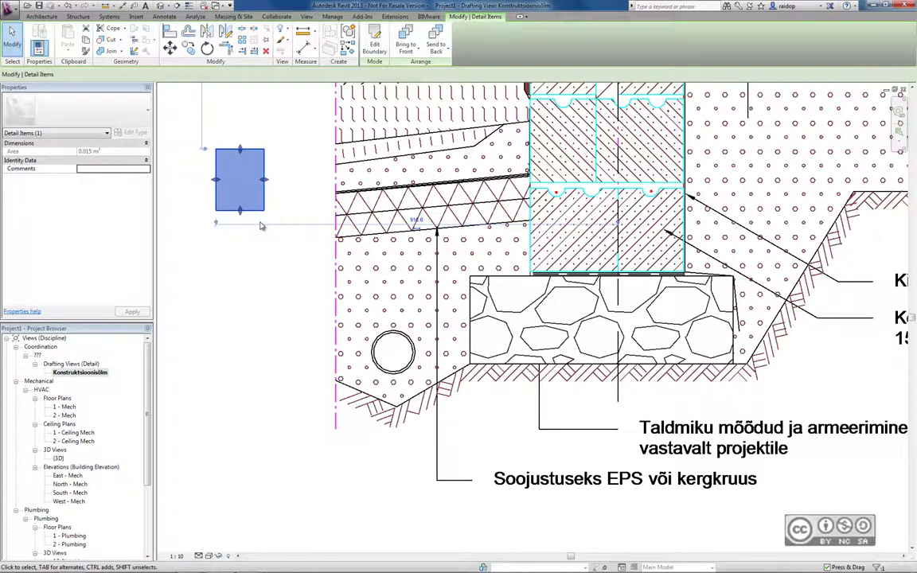
pyautogui.moveTo(238, 192)
pyautogui.mouseDown()
pyautogui.moveTo(344, 214)
pyautogui.moveTo(485, 211)
pyautogui.mouseUp()
pyautogui.click(293, 146)
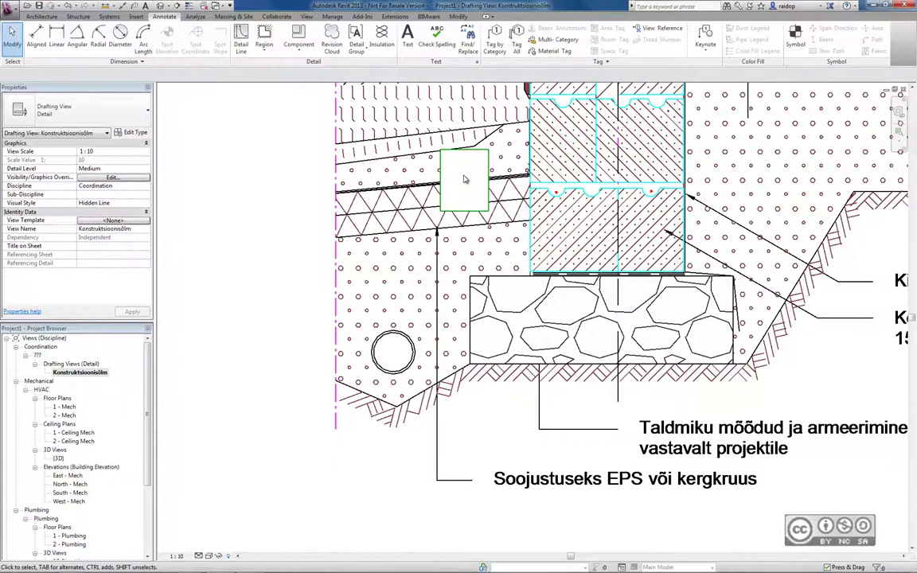
pyautogui.click(475, 204)
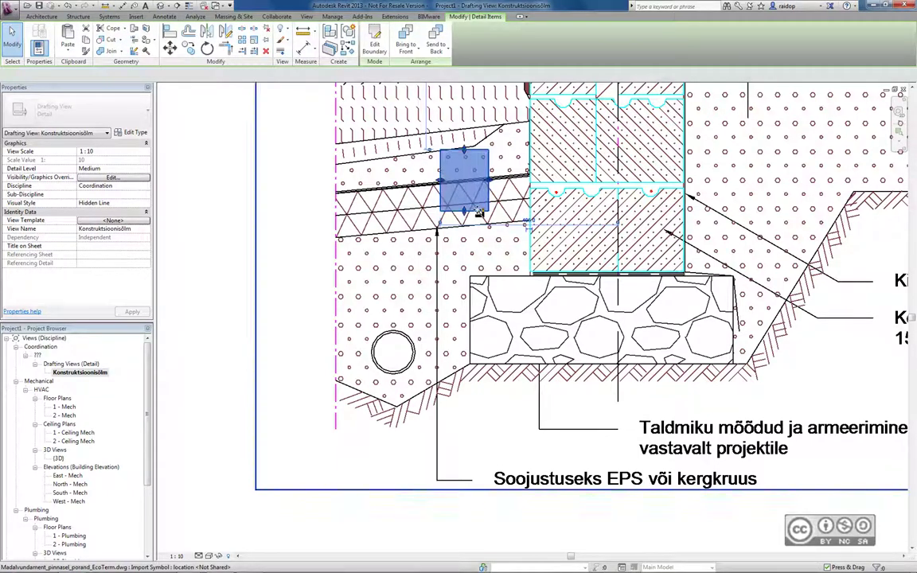
pyautogui.moveTo(478, 214); pyautogui.dragTo(406, 338)
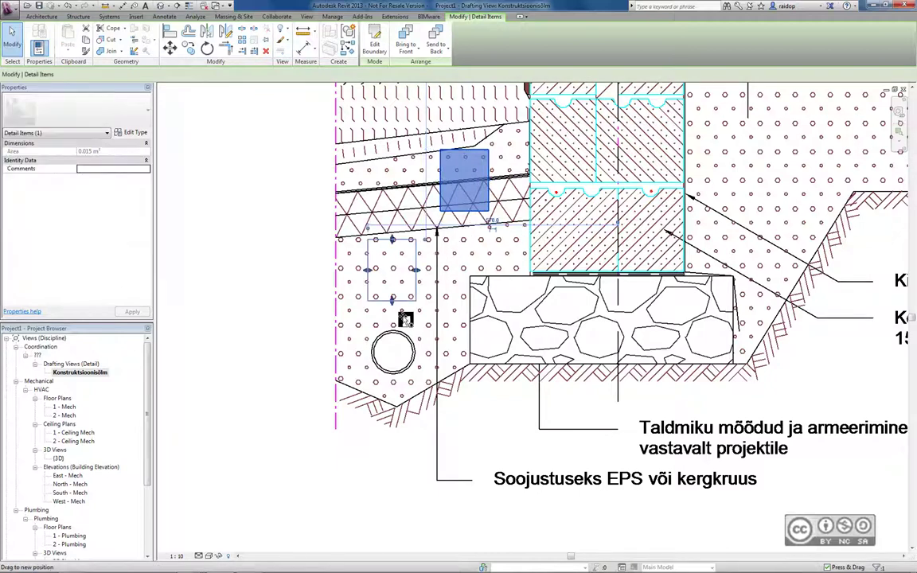
pyautogui.moveTo(406, 338); pyautogui.dragTo(398, 348)
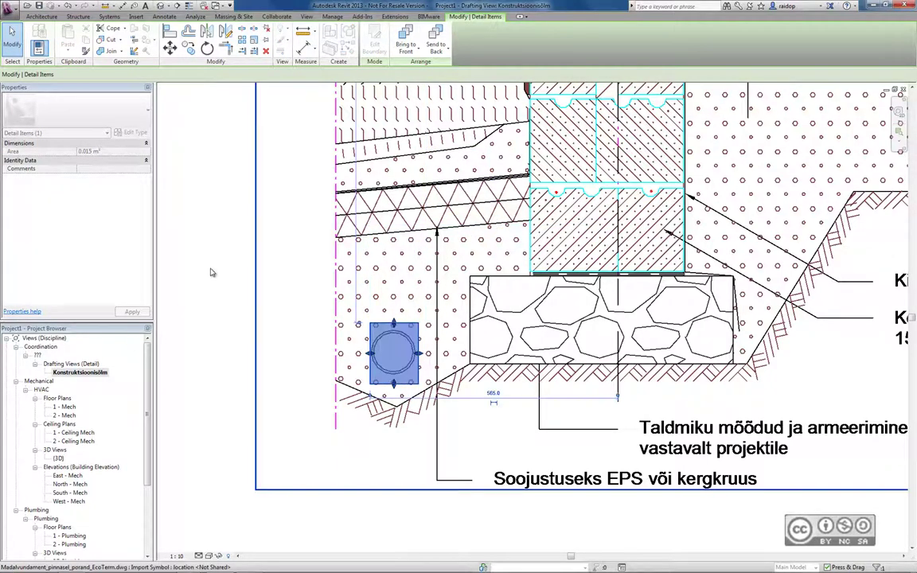
pyautogui.click(248, 413)
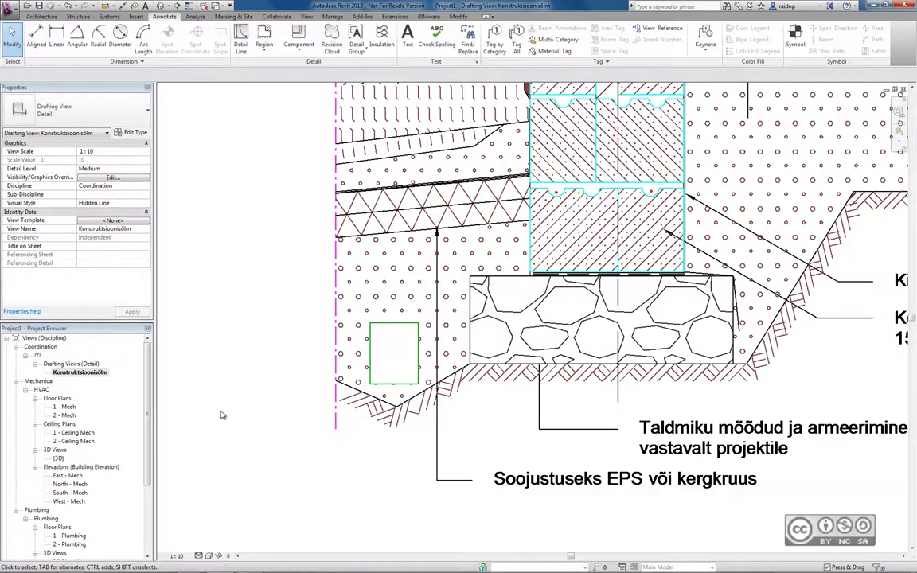
pyautogui.click(209, 556)
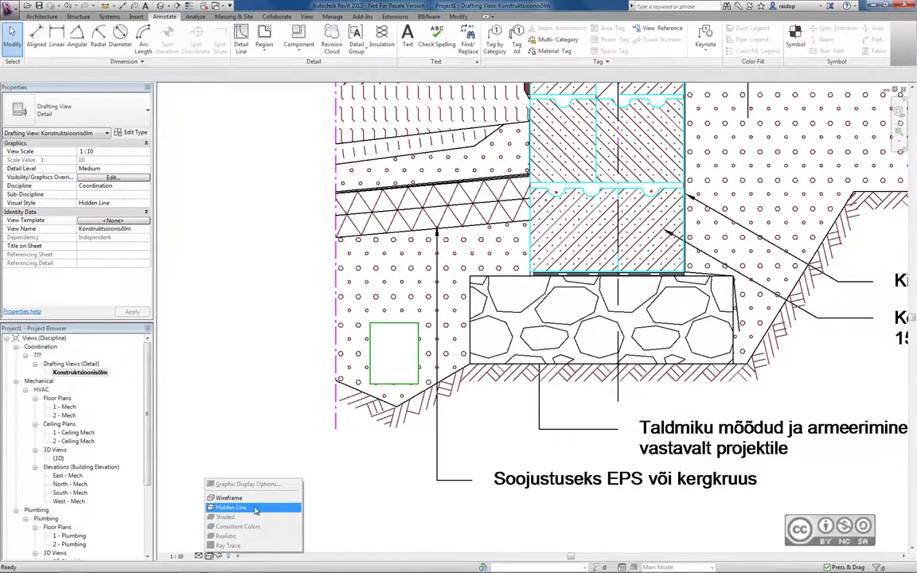
pyautogui.click(230, 498)
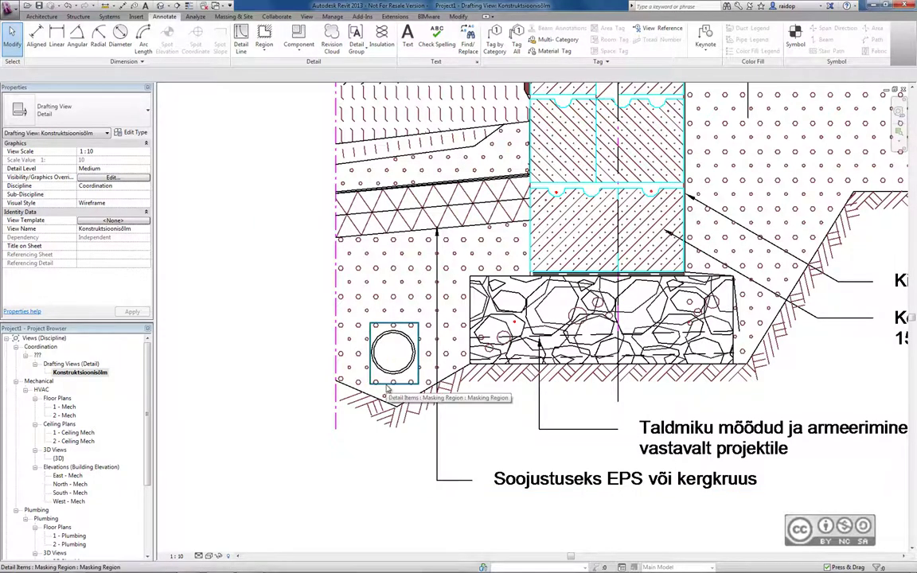
pyautogui.click(208, 556)
pyautogui.click(225, 510)
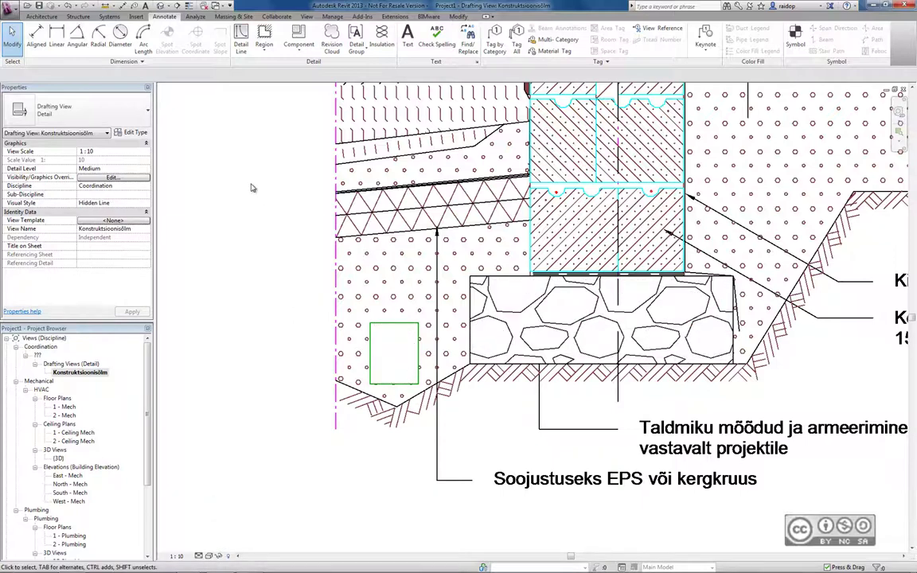
# Paste a second 'Soojustuseks EPS või kergkruus' text note below the insulation label
pyautogui.click(407, 36)
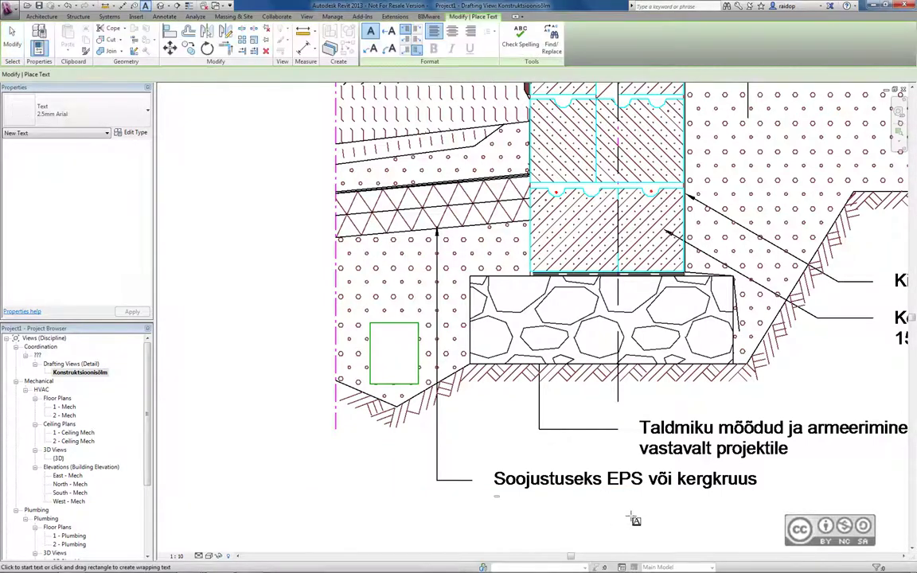
pyautogui.moveTo(495, 496); pyautogui.dragTo(758, 526)
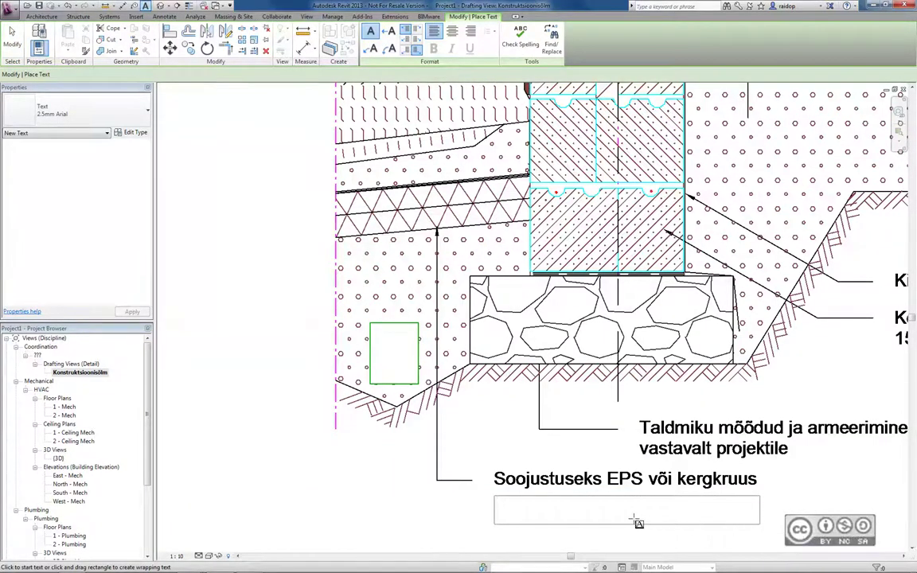
pyautogui.write('Soojustuseks EPS või kergkruus')
pyautogui.click(451, 454)
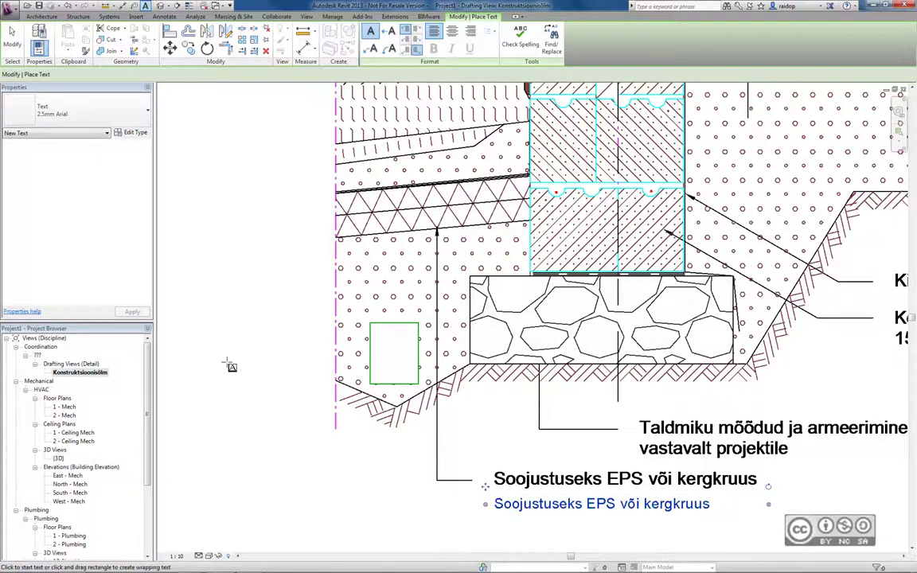
pyautogui.click(13, 43)
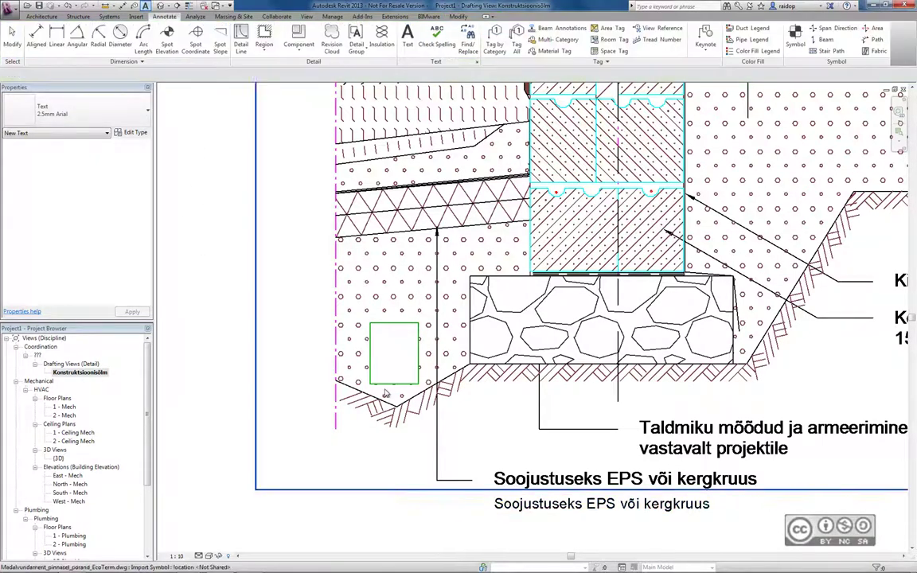
# Move the masking rectangle off the drain pipe, then zoom to fit the detail
pyautogui.click(402, 346)
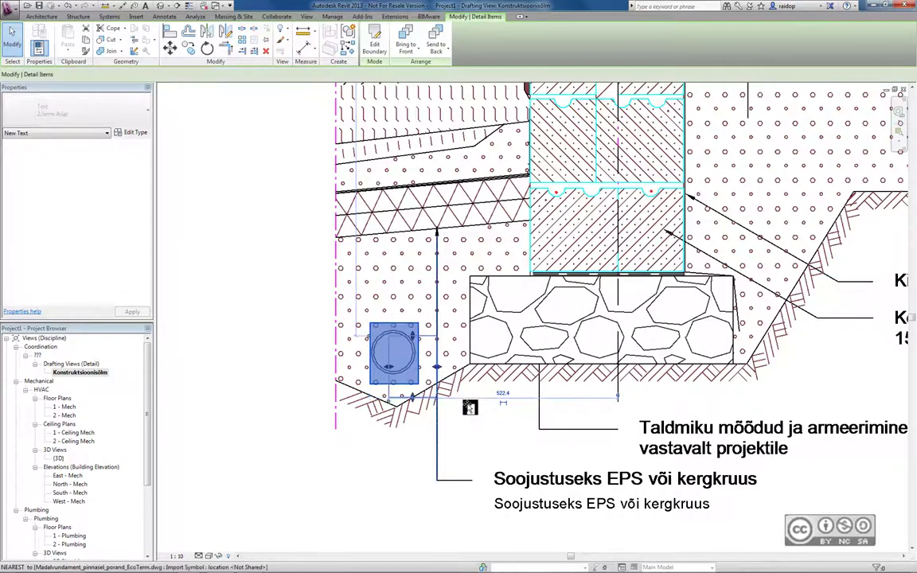
pyautogui.click(483, 424)
pyautogui.moveTo(537, 476); pyautogui.dragTo(542, 472)
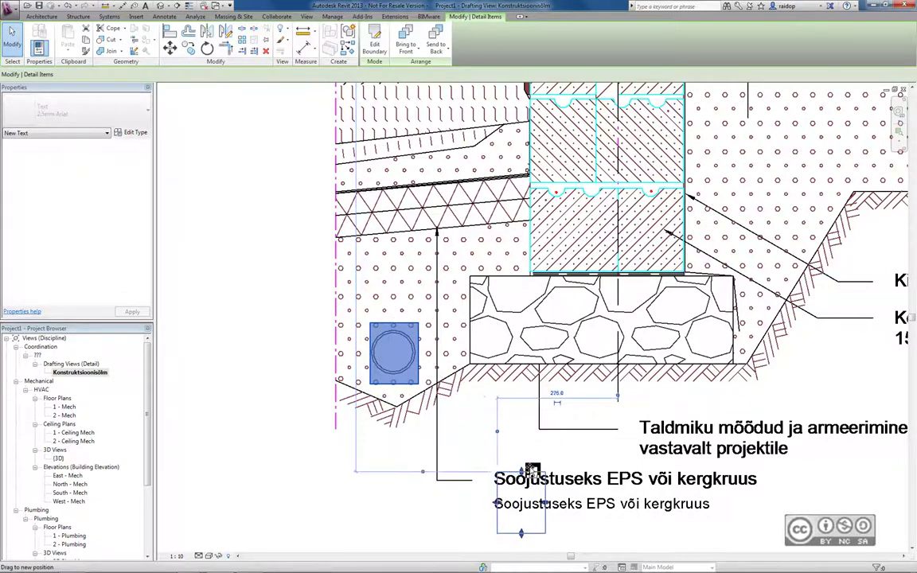
pyautogui.click(395, 516)
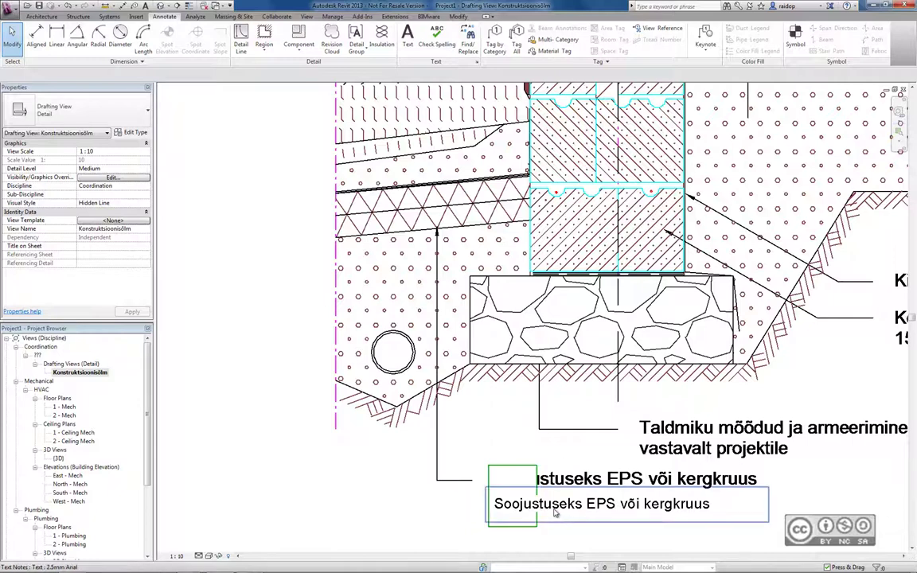
pyautogui.click(451, 511)
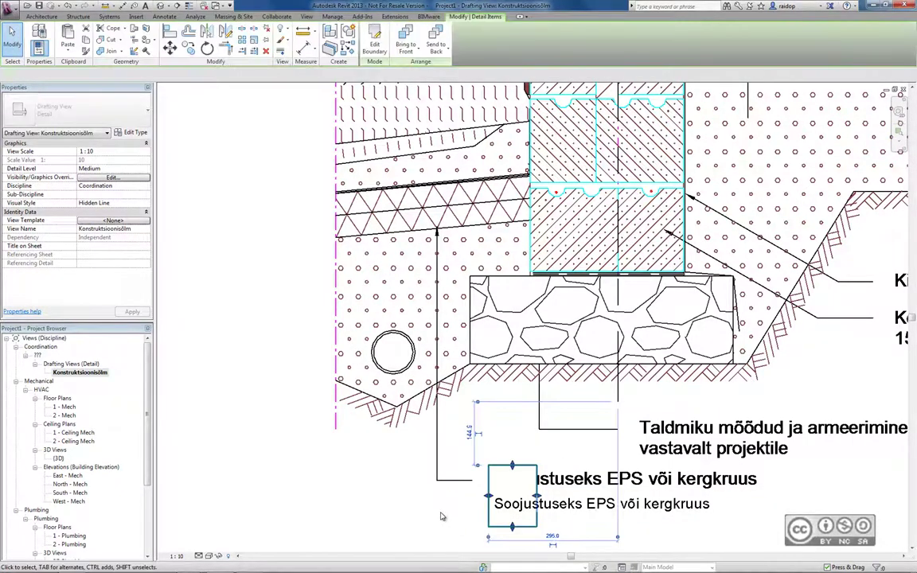
pyautogui.click(412, 458)
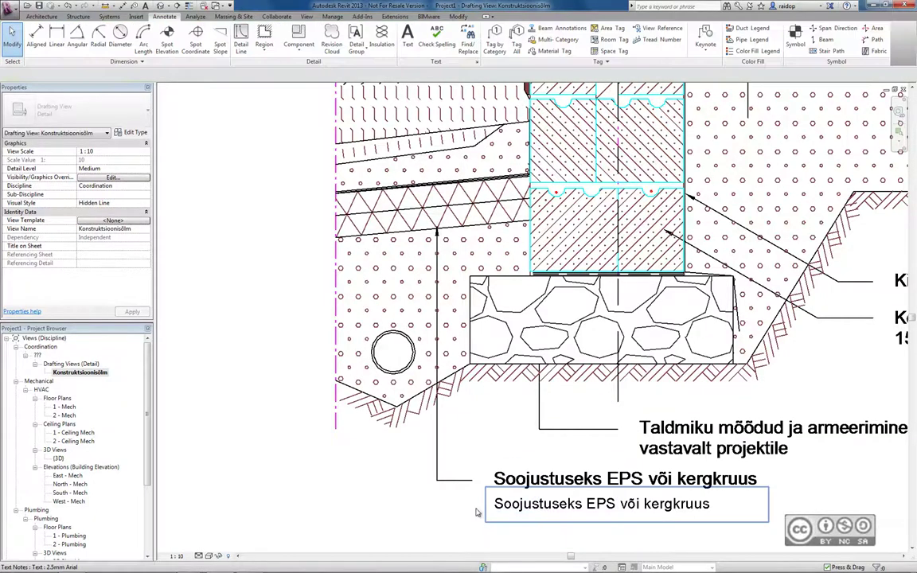
pyautogui.press('z')
pyautogui.press('f')
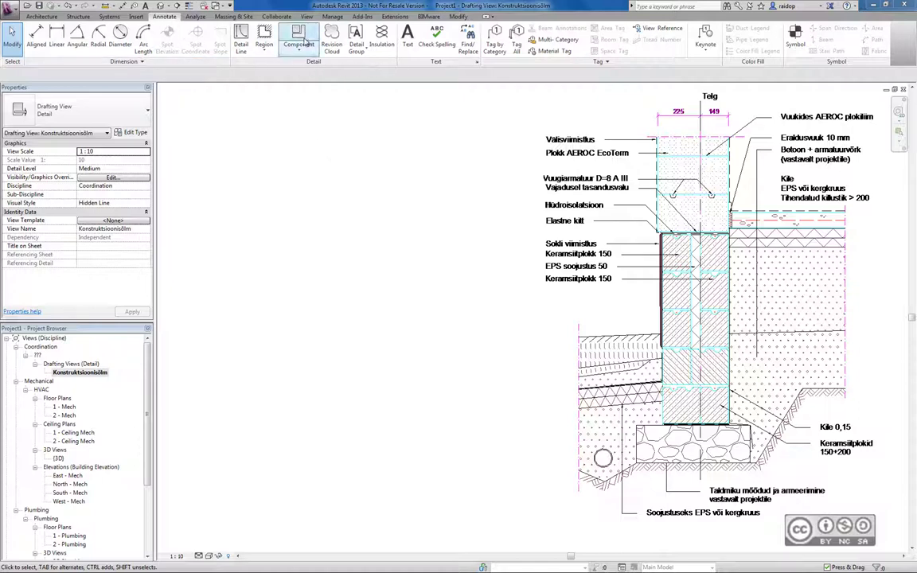
# Start placing a Detail Component from the Annotate tab's Component dropdown
pyautogui.click(300, 54)
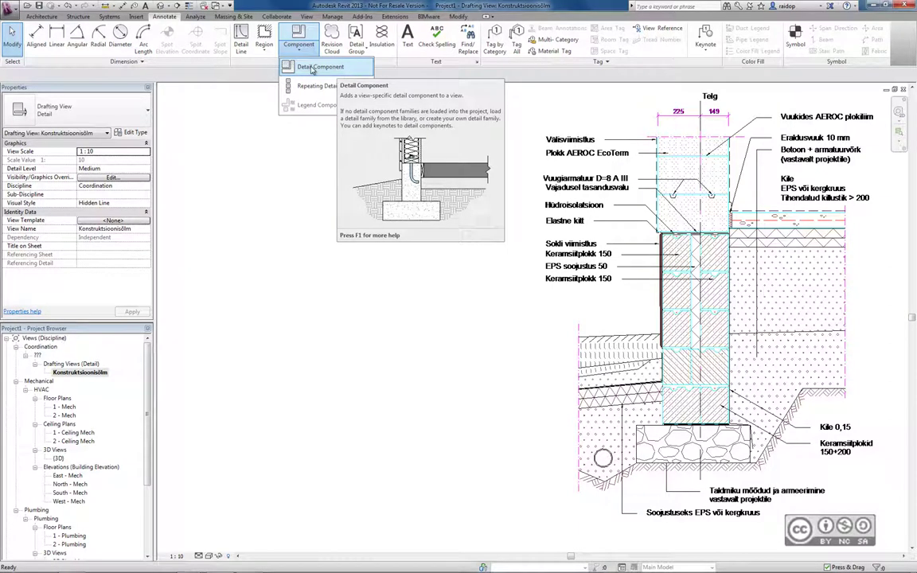
pyautogui.click(312, 68)
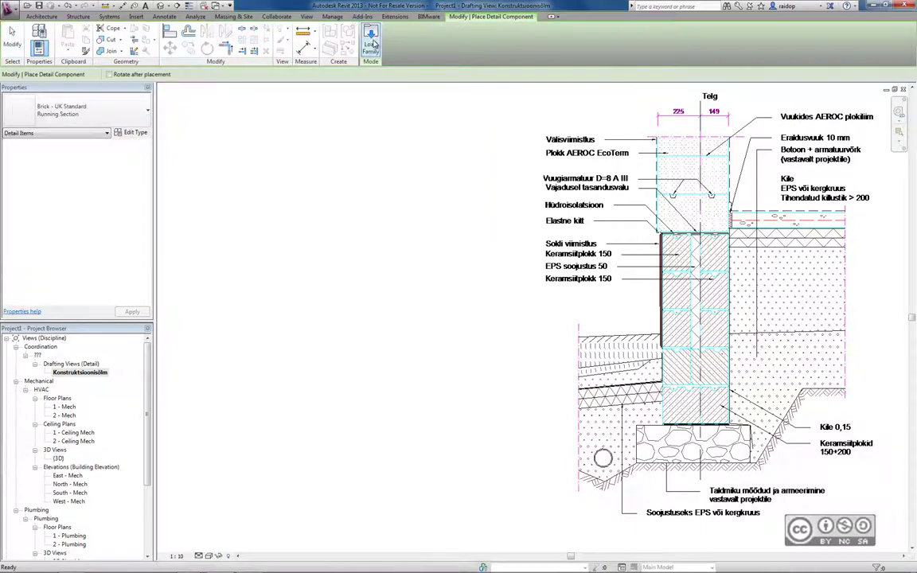
pyautogui.click(372, 44)
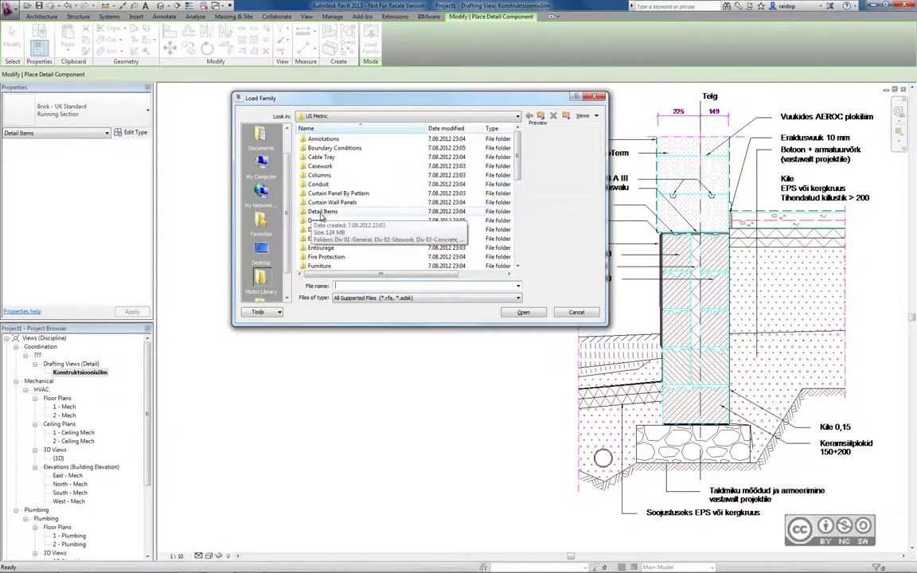
pyautogui.doubleClick(322, 213)
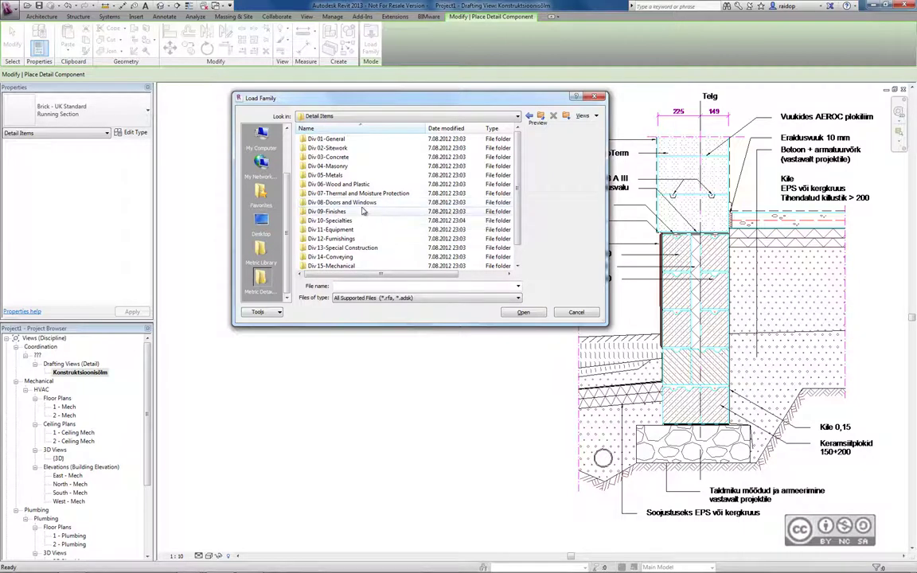
pyautogui.scroll(-1, 351, 239)
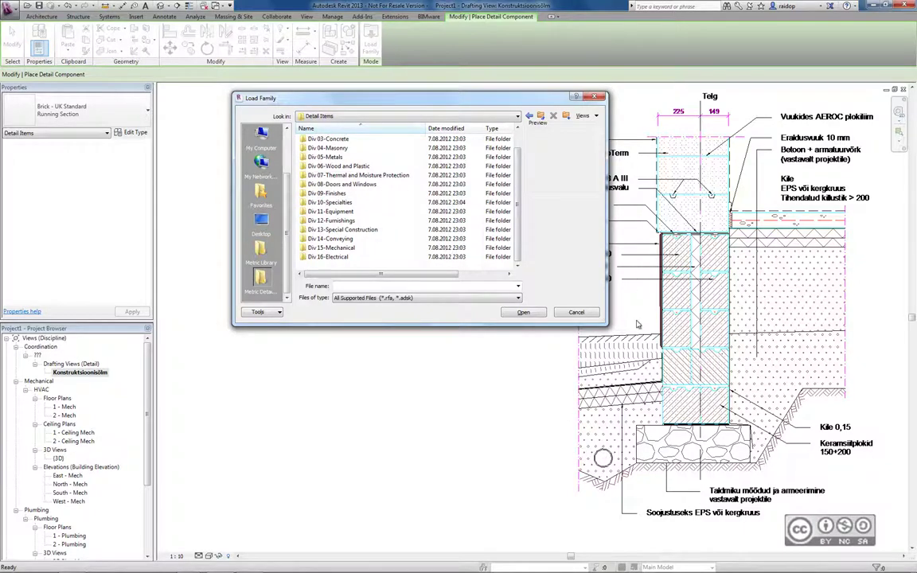
pyautogui.press('Escape')
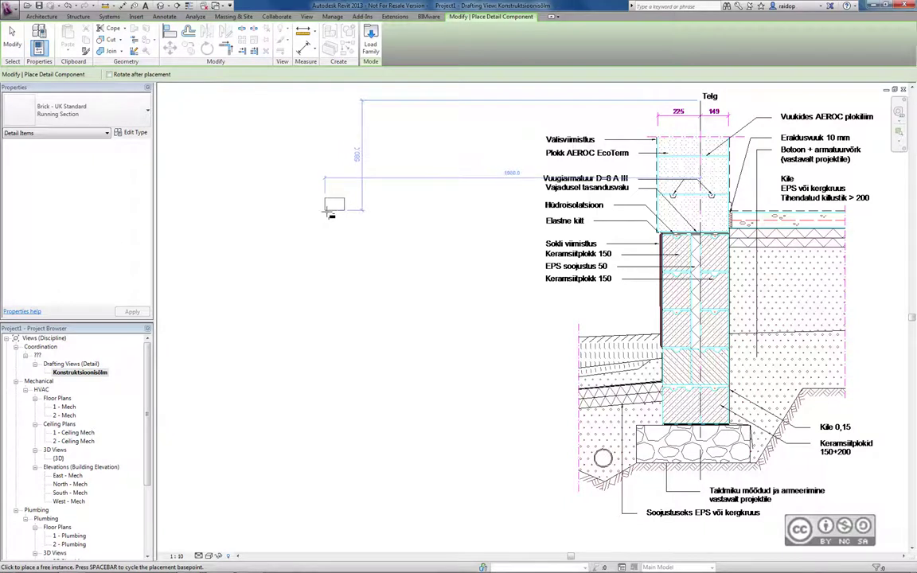
# Place a Brick - UK Standard Running Section left of the detail and review its type
pyautogui.click(33, 110)
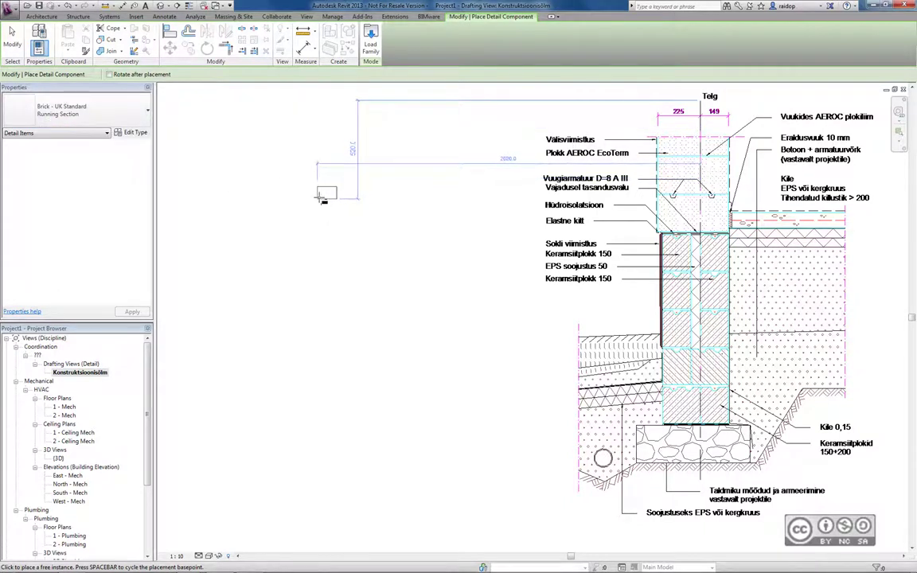
pyautogui.click(317, 199)
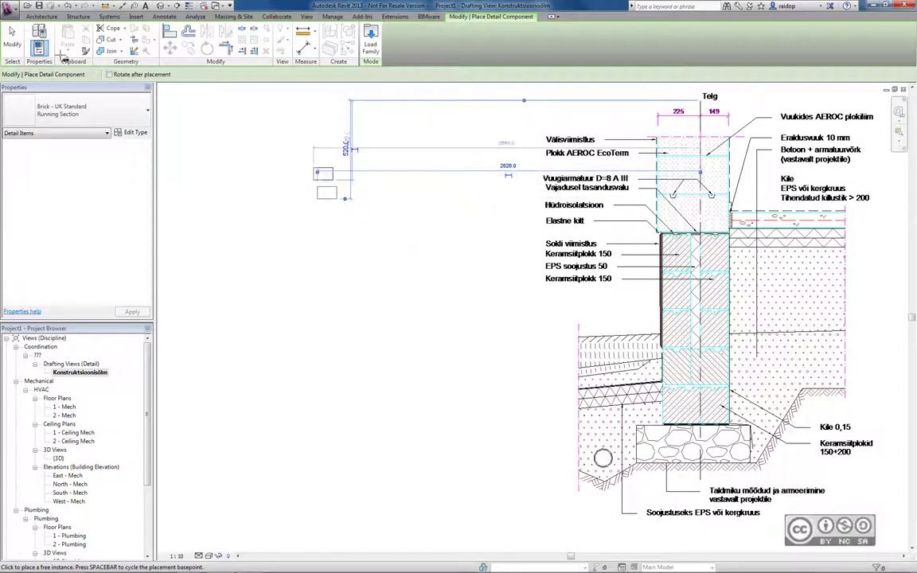
pyautogui.press('Escape')
pyautogui.press('Escape')
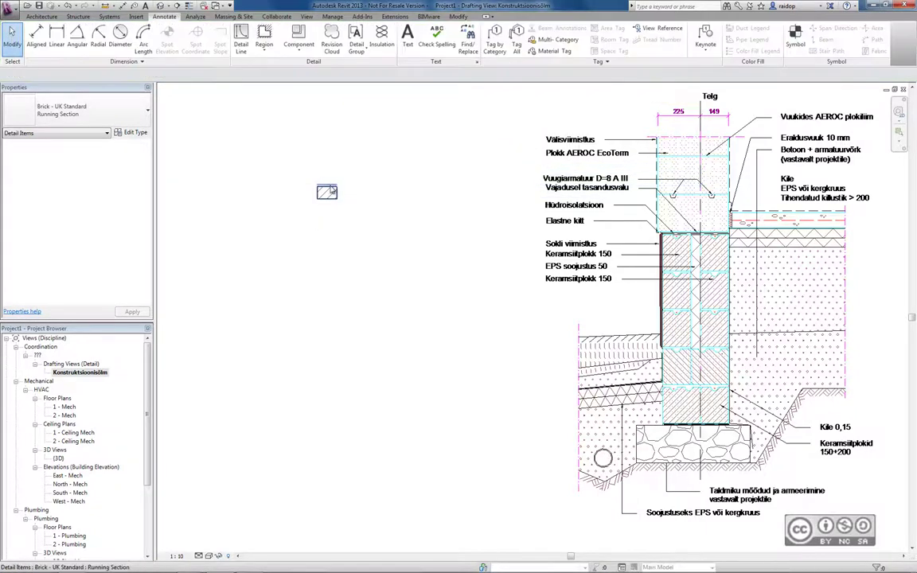
pyautogui.click(327, 192)
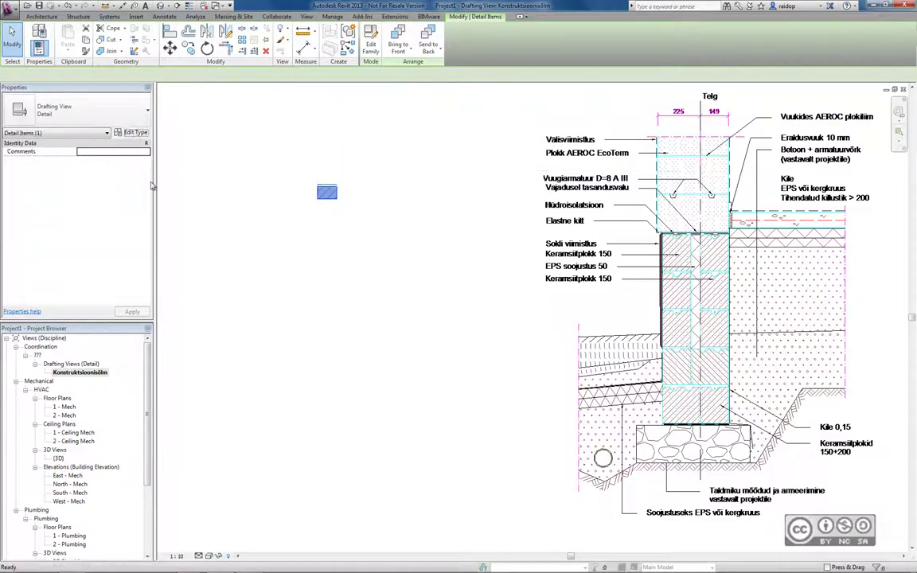
pyautogui.click(131, 132)
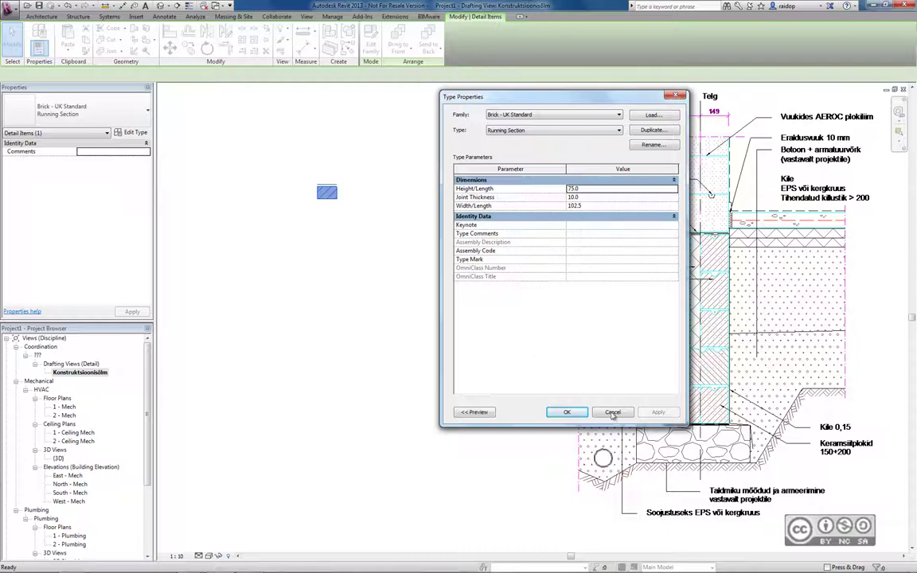
pyautogui.click(567, 411)
pyautogui.click(324, 231)
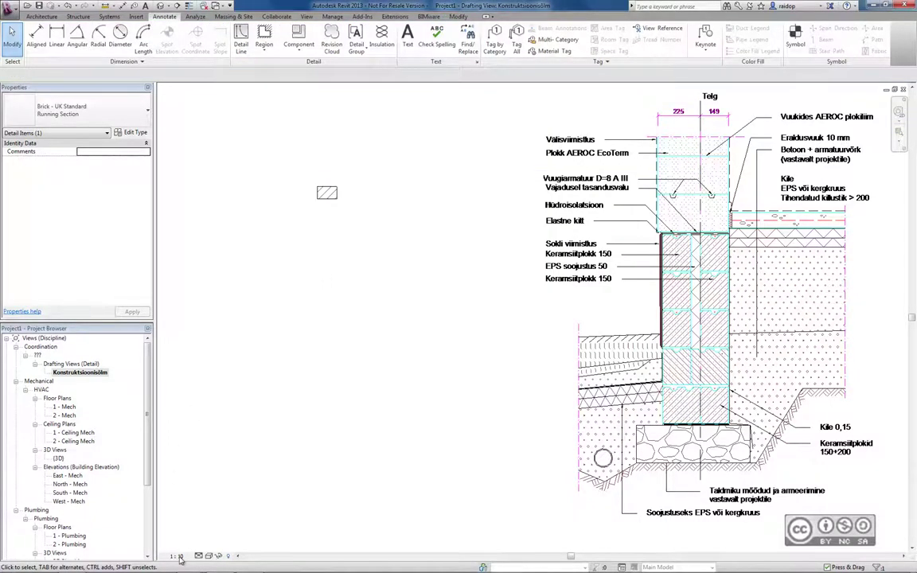
# Change the drafting view scale to 1:20
pyautogui.click(165, 503)
pyautogui.click(177, 555)
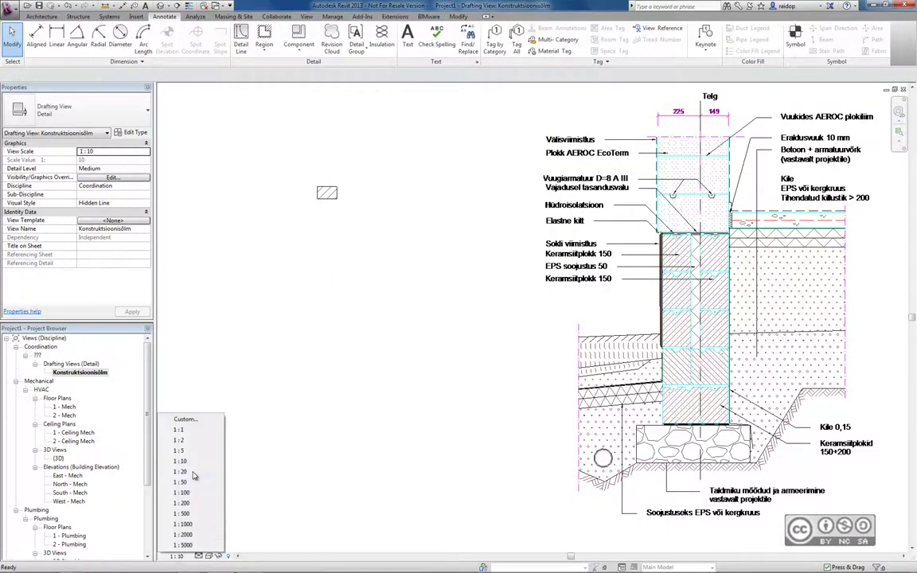
pyautogui.click(177, 429)
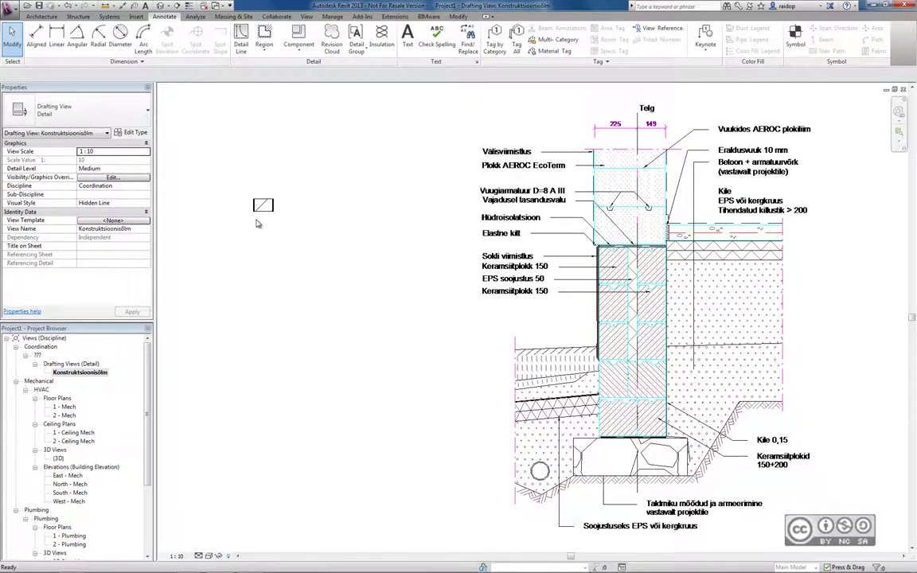
pyautogui.click(177, 556)
pyautogui.click(172, 439)
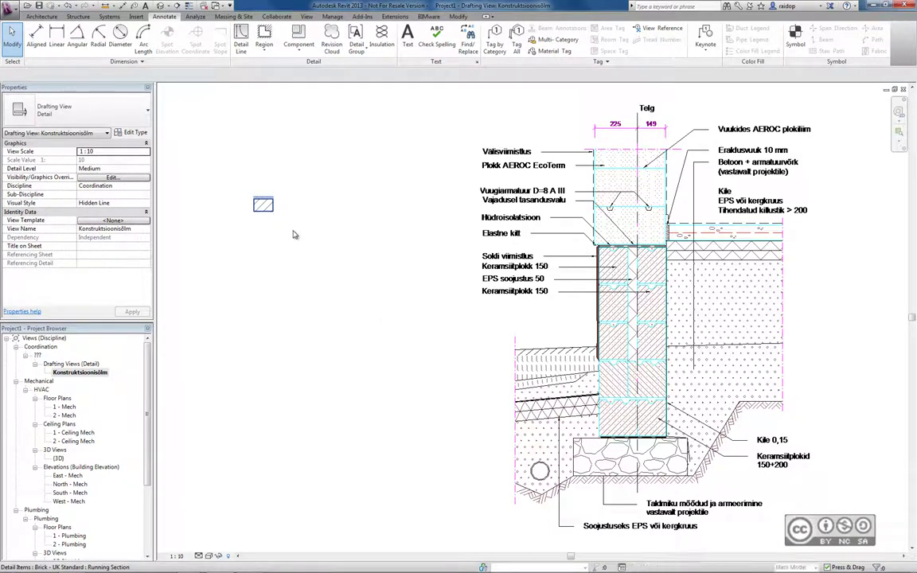
# Resize the brick type to 375 width and 200 Height/Length
pyautogui.click(265, 206)
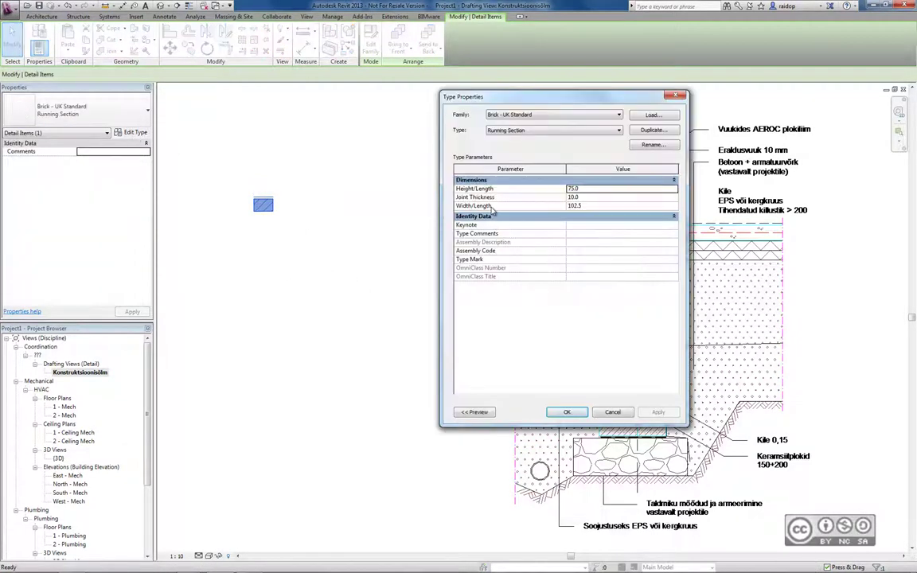
pyautogui.click(581, 205)
pyautogui.write('375')
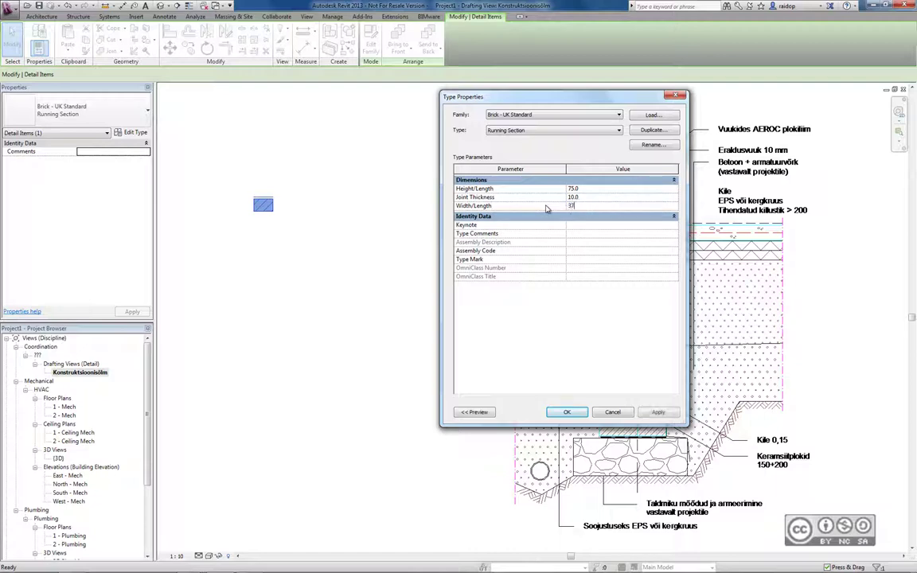
pyautogui.click(520, 188)
pyautogui.doubleClick(588, 189)
pyautogui.write('200')
pyautogui.click(659, 411)
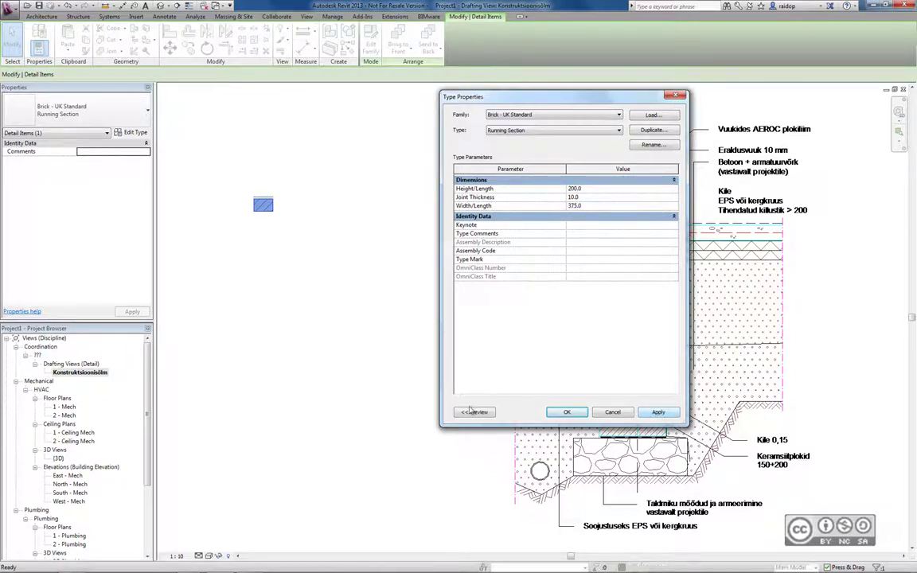
pyautogui.click(566, 411)
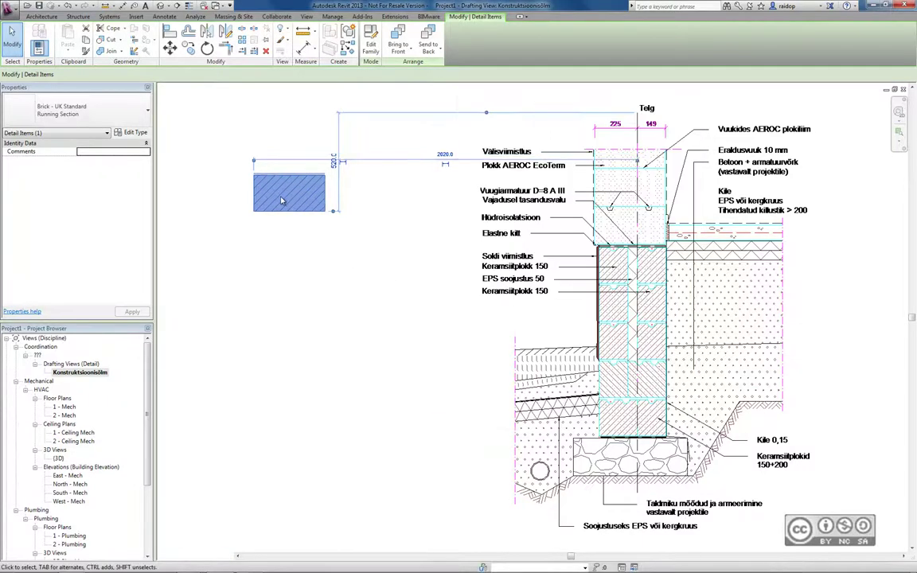
# Move the brick into the wall base just above the footing and deselect it
pyautogui.moveTo(281, 199)
pyautogui.mouseDown()
pyautogui.moveTo(634, 392)
pyautogui.moveTo(632, 403)
pyautogui.mouseUp()
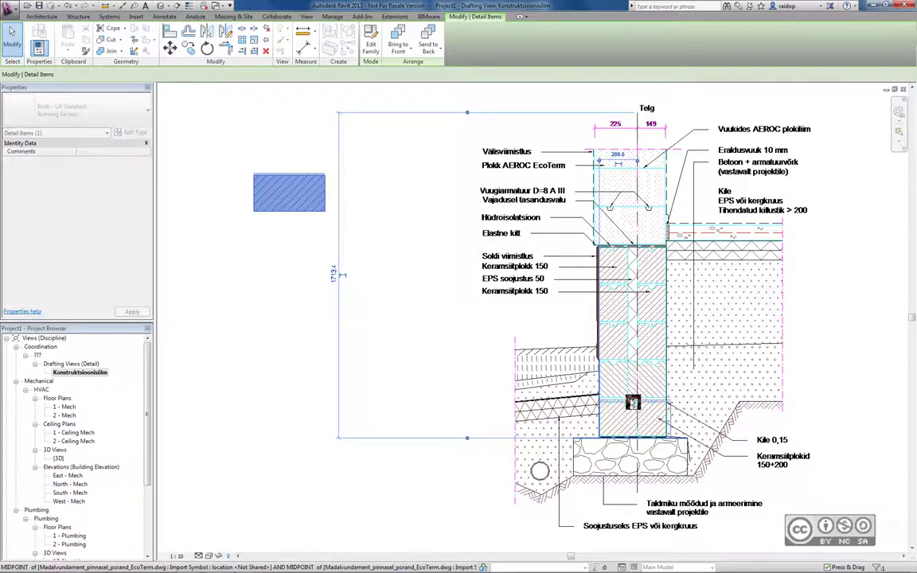
pyautogui.moveTo(633, 402); pyautogui.dragTo(628, 402)
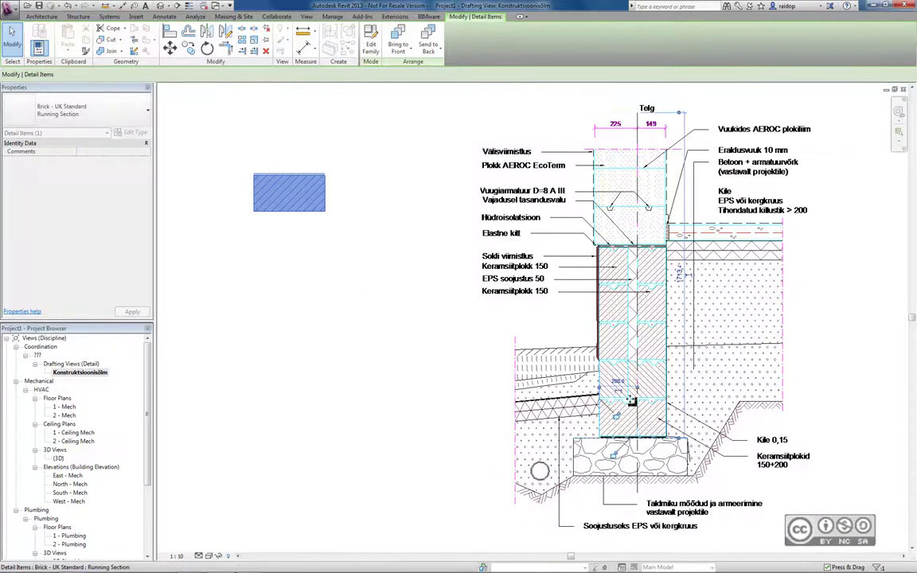
pyautogui.click(293, 286)
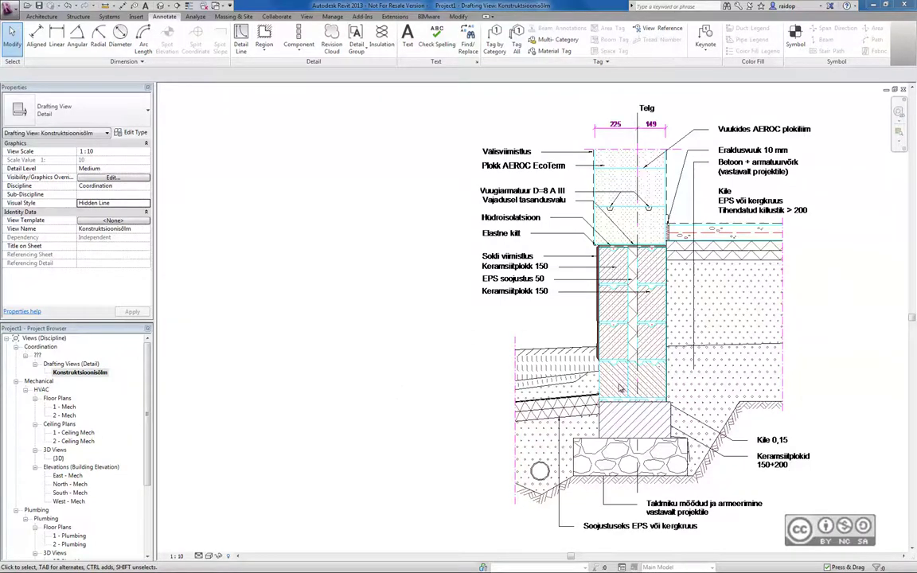
# Start placing a Repeating Detail Component from the Component dropdown
pyautogui.click(299, 48)
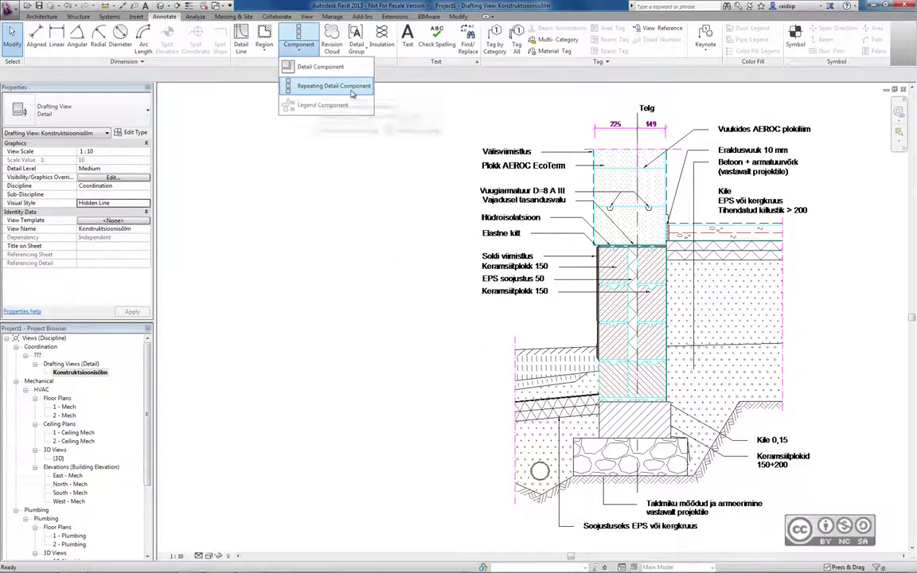
pyautogui.click(299, 44)
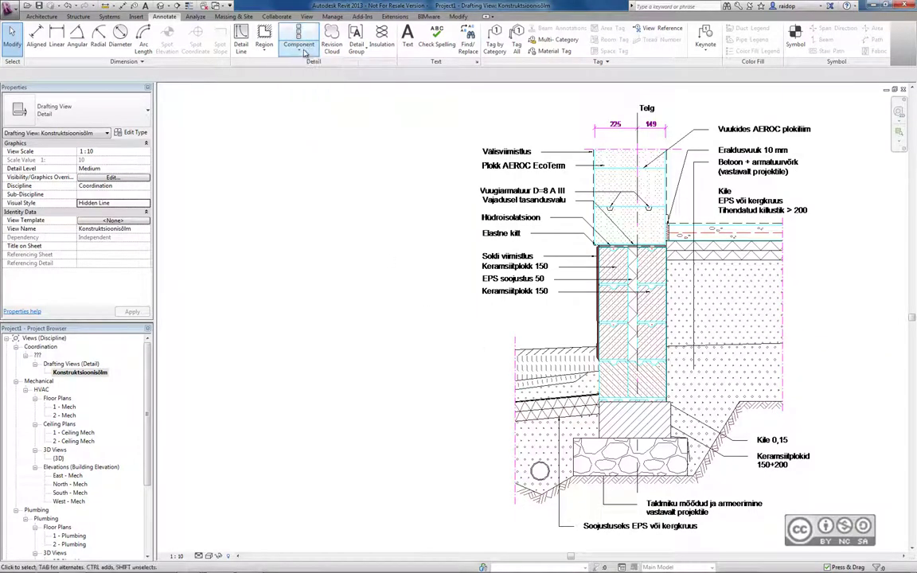
pyautogui.click(298, 44)
pyautogui.click(333, 85)
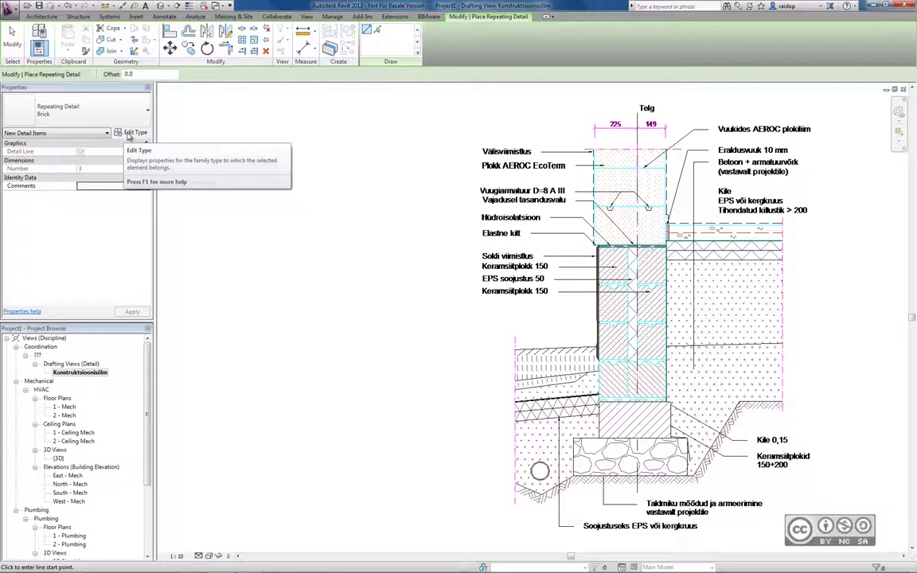
# Confirm the Brick repeating detail type keeps a Fill Available Space layout
pyautogui.click(128, 134)
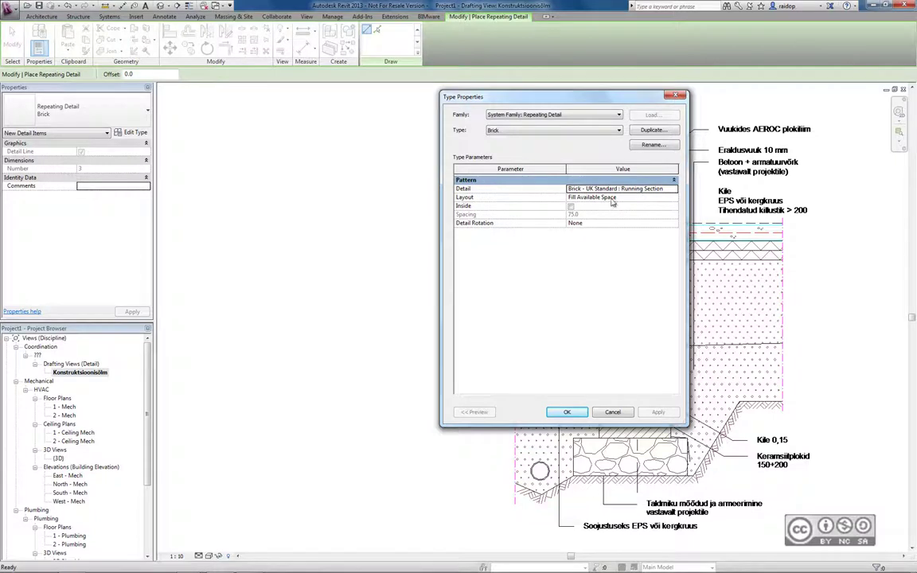
pyautogui.click(674, 198)
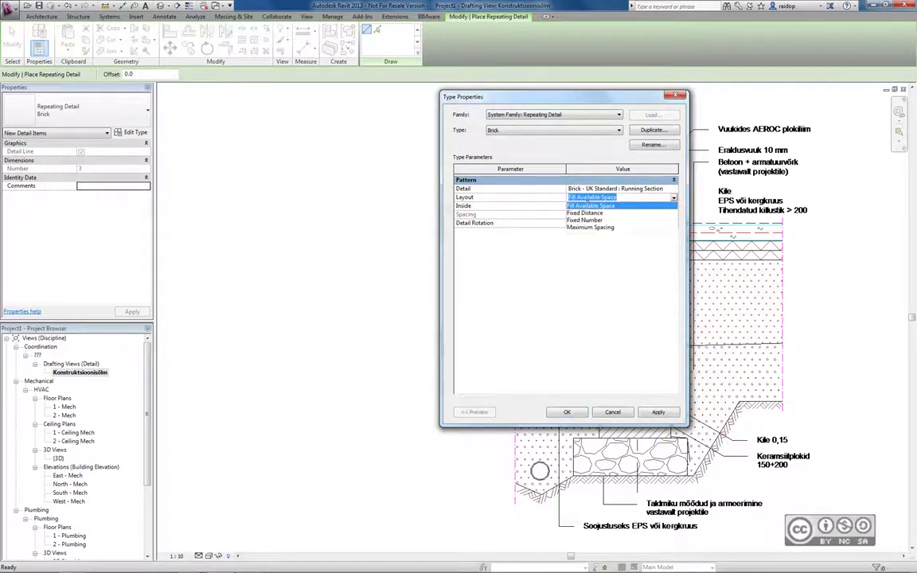
pyautogui.click(629, 198)
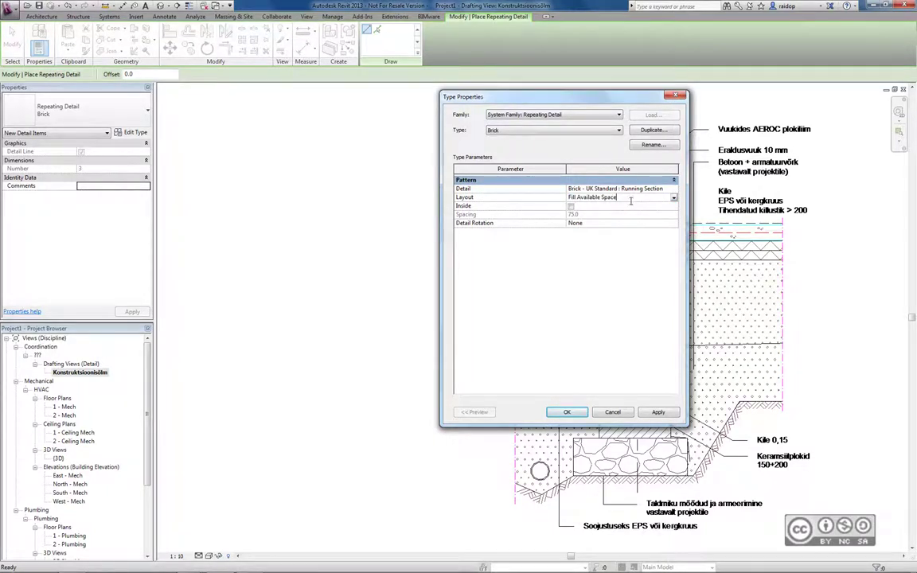
pyautogui.click(564, 411)
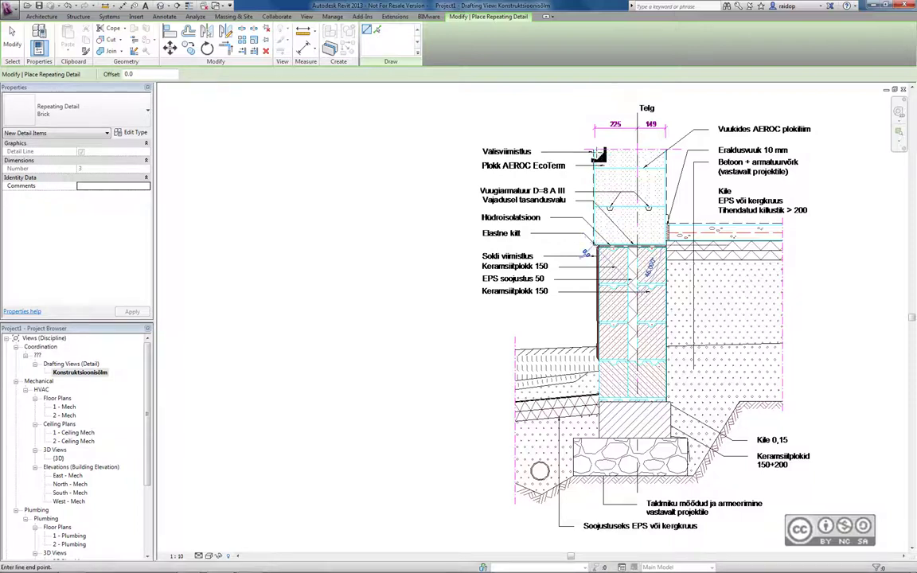
# Draw a Brick repeating detail about 500 up from the wall corner, then exit and deselect
pyautogui.click(593, 246)
pyautogui.click(597, 166)
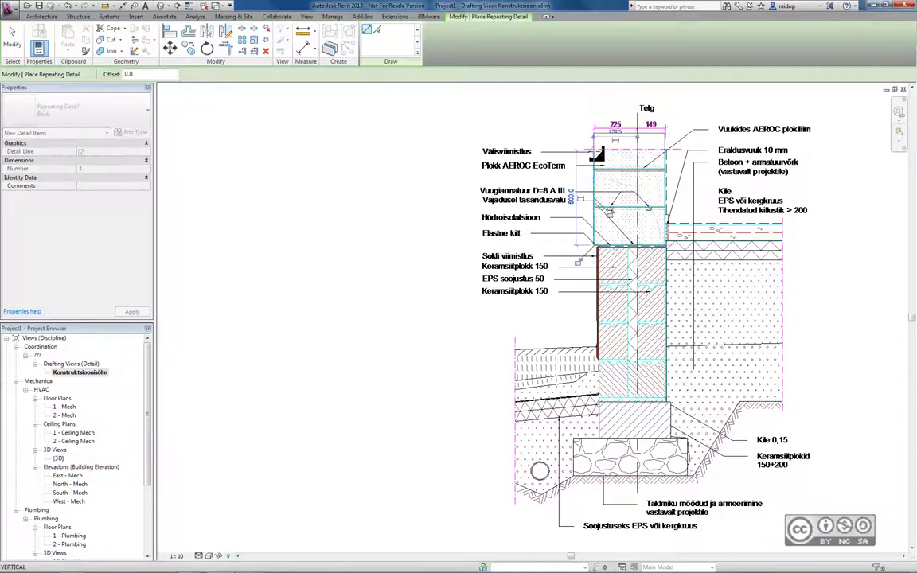
pyautogui.click(17, 45)
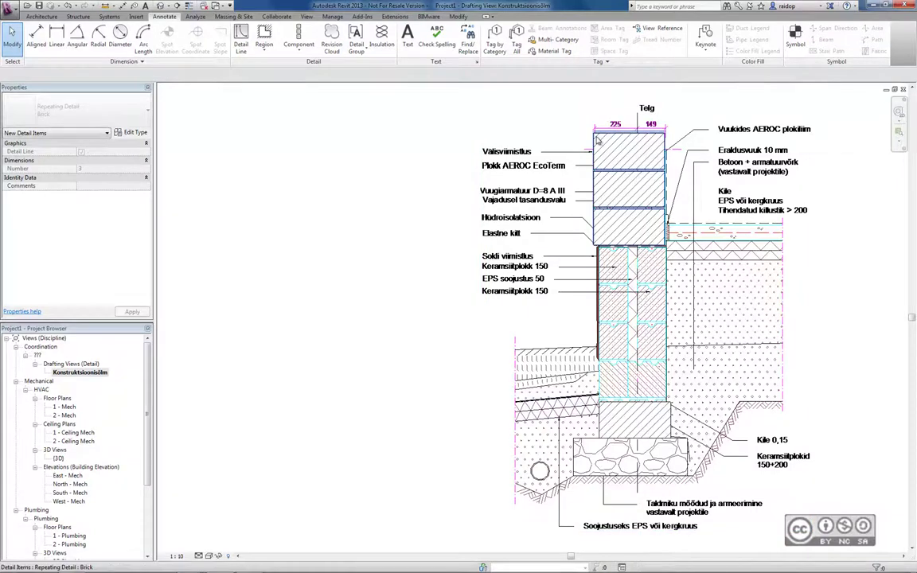
pyautogui.click(537, 125)
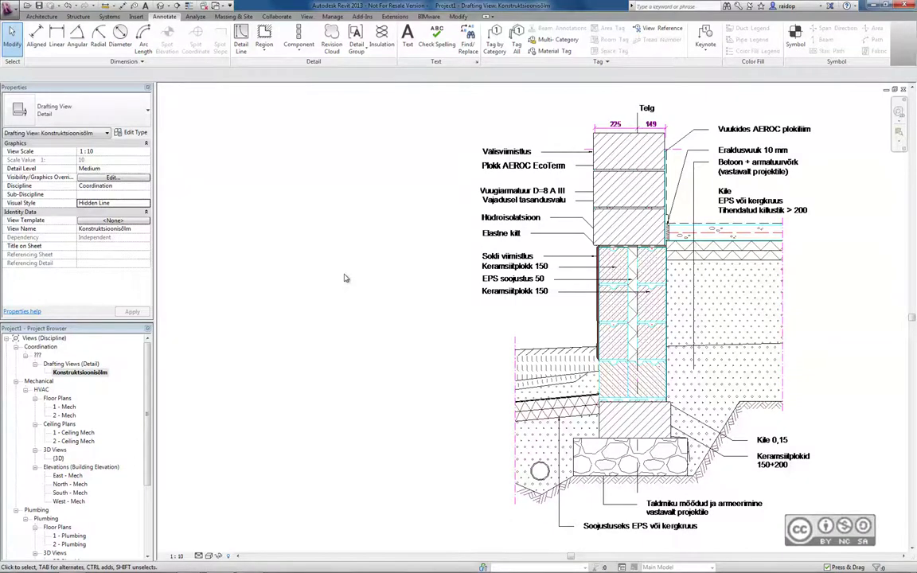
# Start another Brick repeating detail and try the Fixed Distance layout in its type settings
pyautogui.click(293, 48)
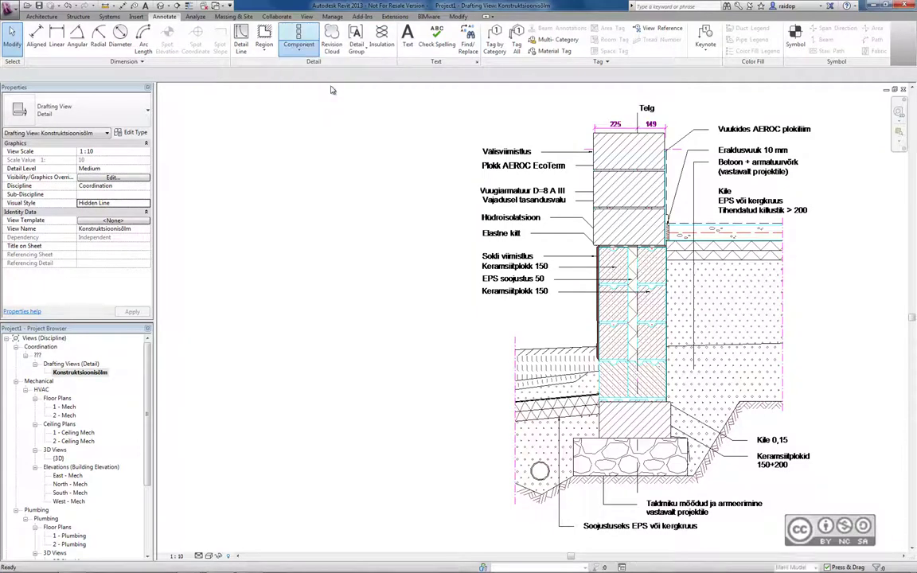
pyautogui.click(133, 133)
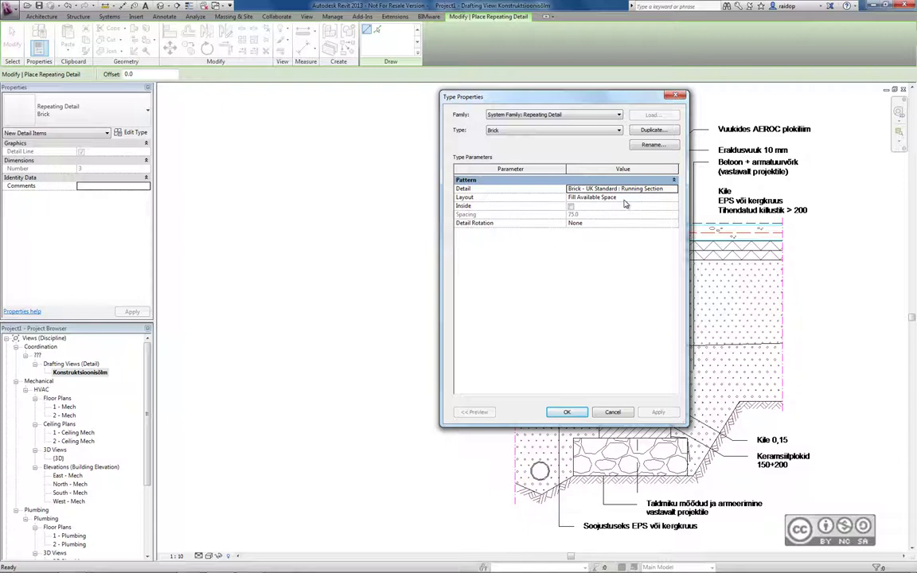
pyautogui.click(624, 198)
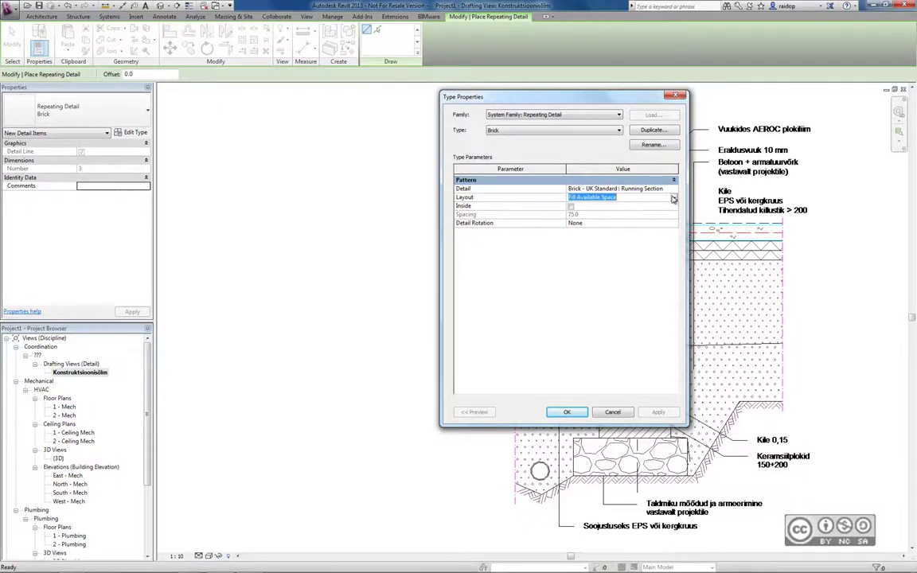
pyautogui.click(673, 198)
pyautogui.click(593, 206)
pyautogui.click(596, 199)
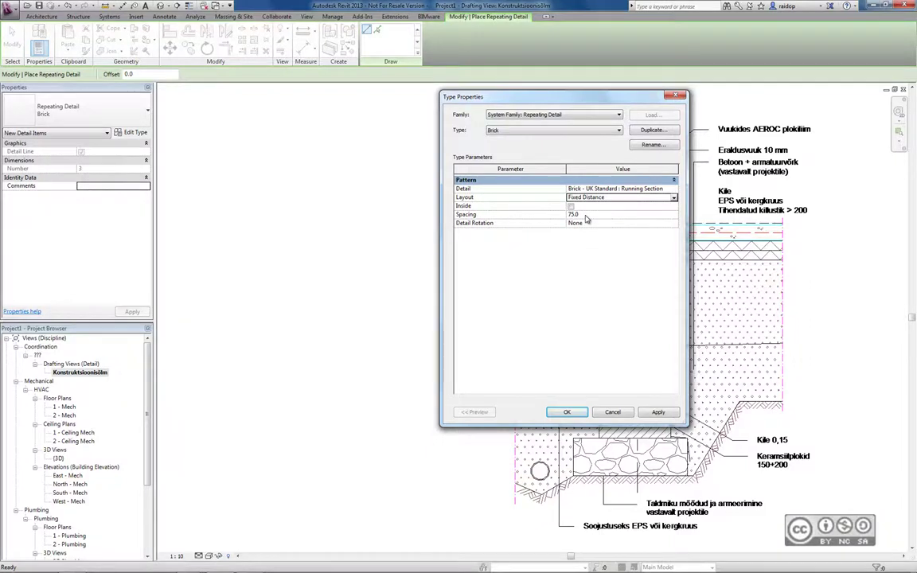
# Try Fixed Number, then settle on Maximum Spacing with spacing 75.0
pyautogui.click(590, 197)
pyautogui.click(589, 215)
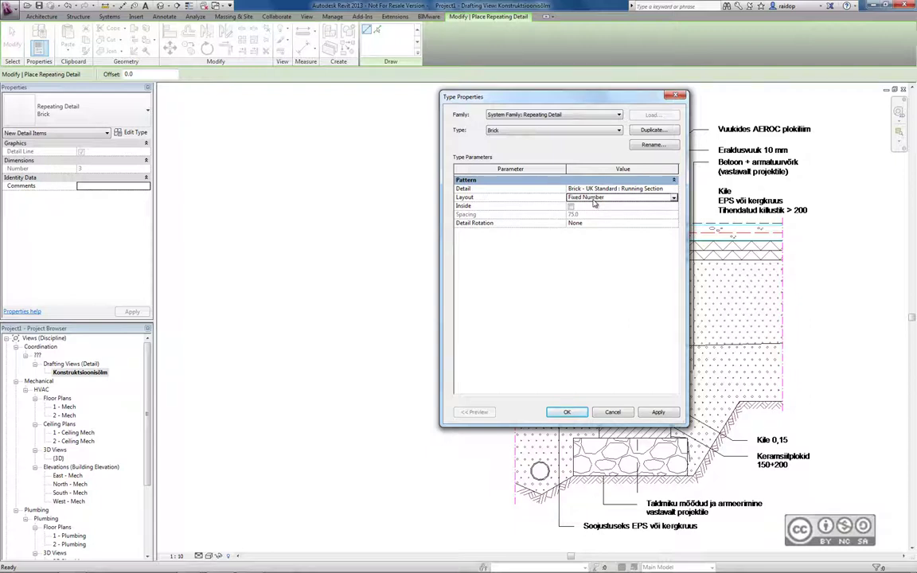
pyautogui.click(593, 198)
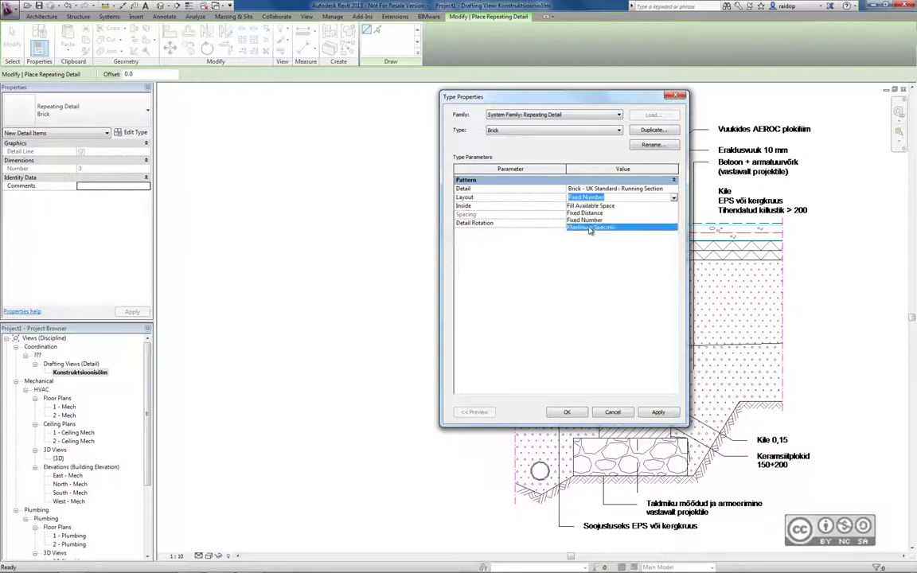
pyautogui.click(593, 229)
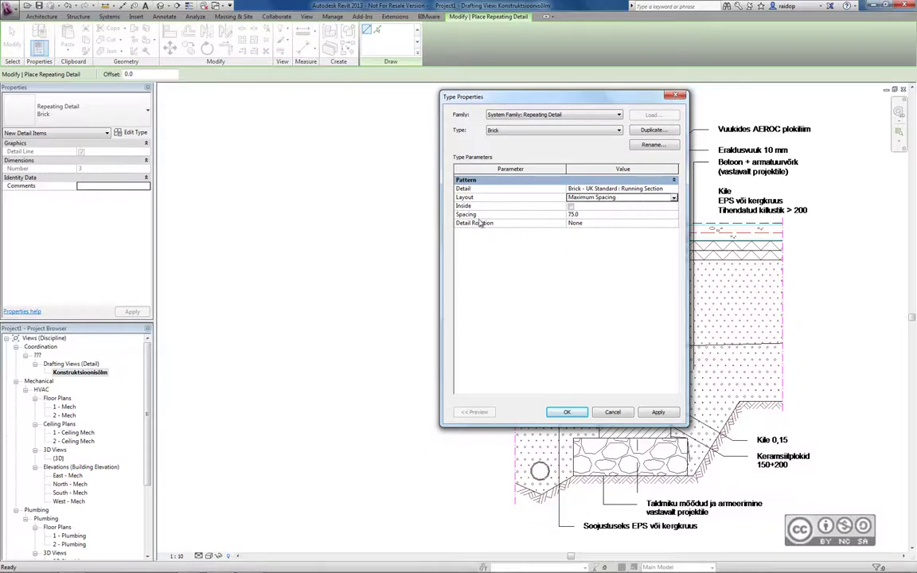
pyautogui.click(588, 214)
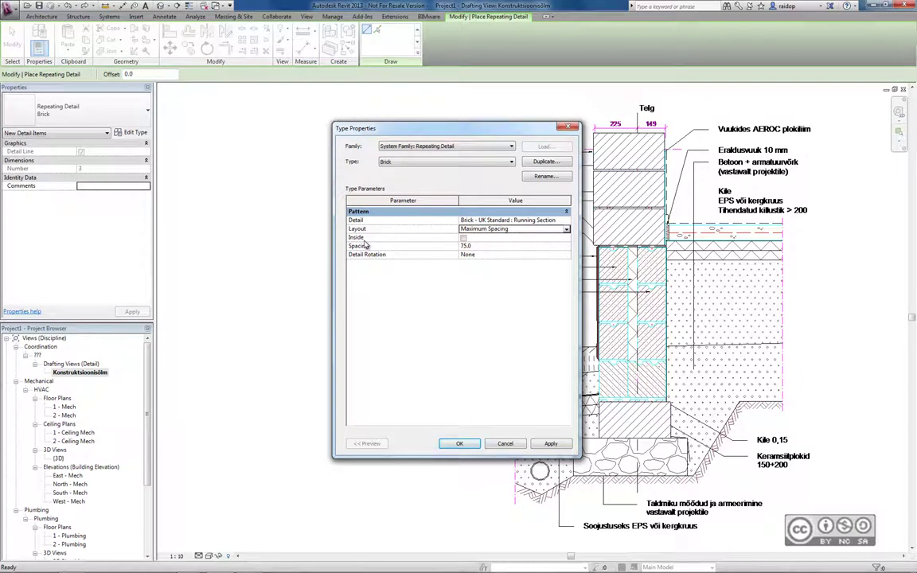
# Apply Inside to the placed bricks to compare, then turn it back off
pyautogui.click(464, 237)
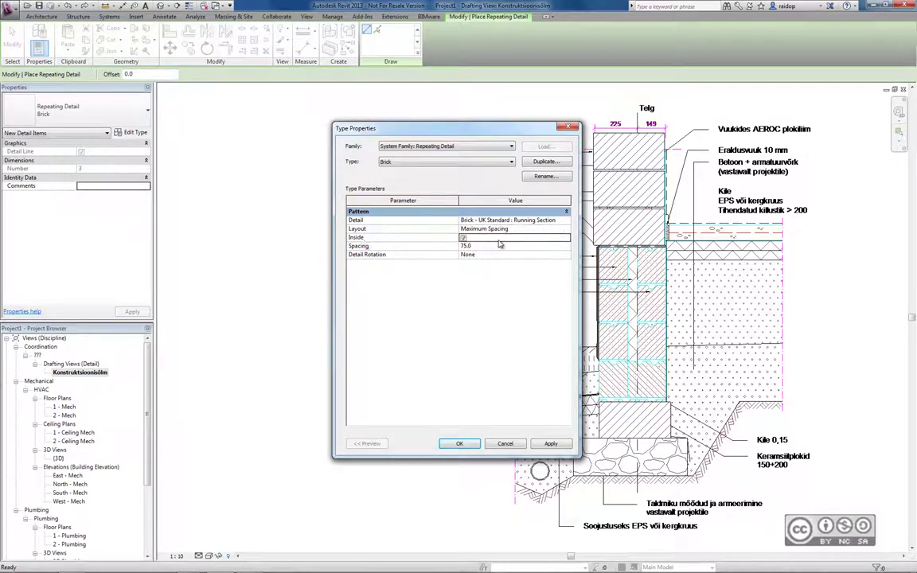
pyautogui.click(551, 443)
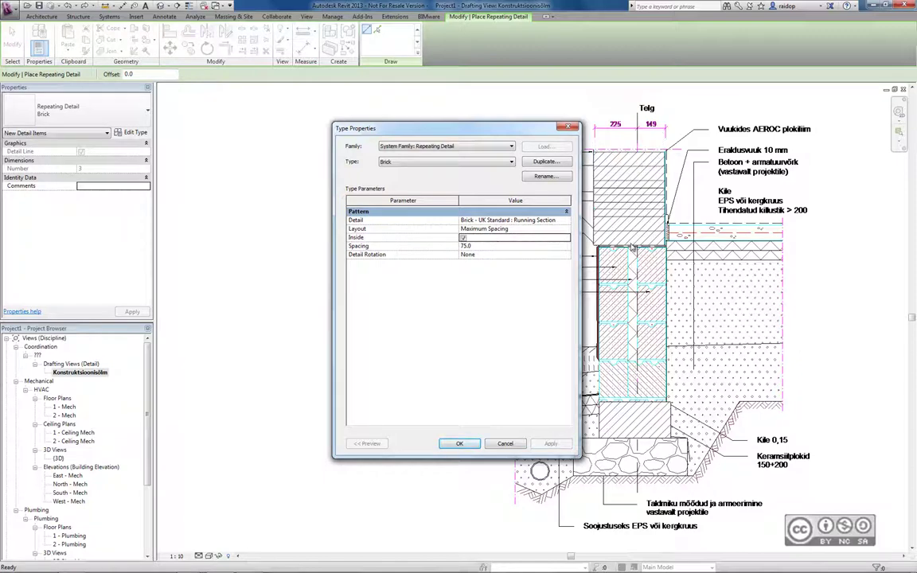
pyautogui.click(464, 237)
pyautogui.click(551, 443)
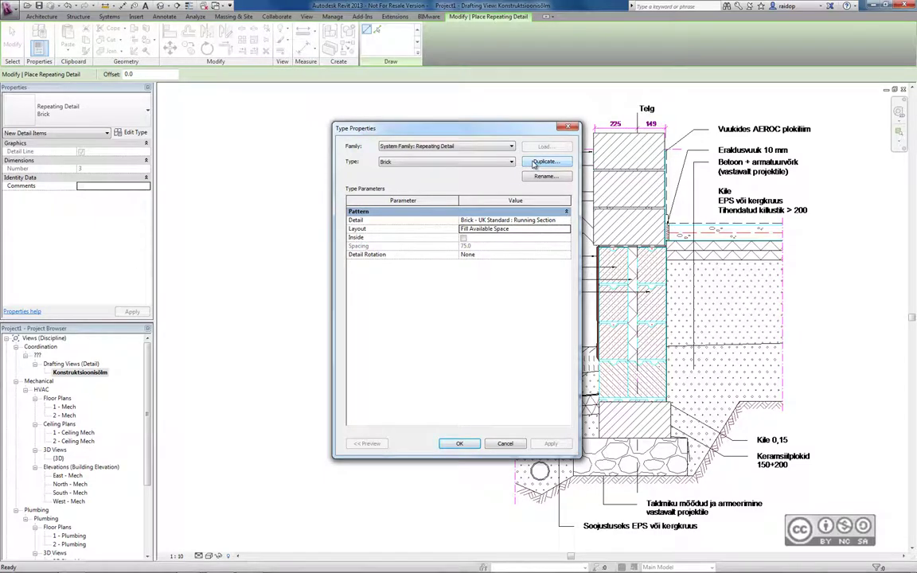
# Duplicate the Brick type as Brick 2 with Maximum Spacing layout
pyautogui.click(535, 163)
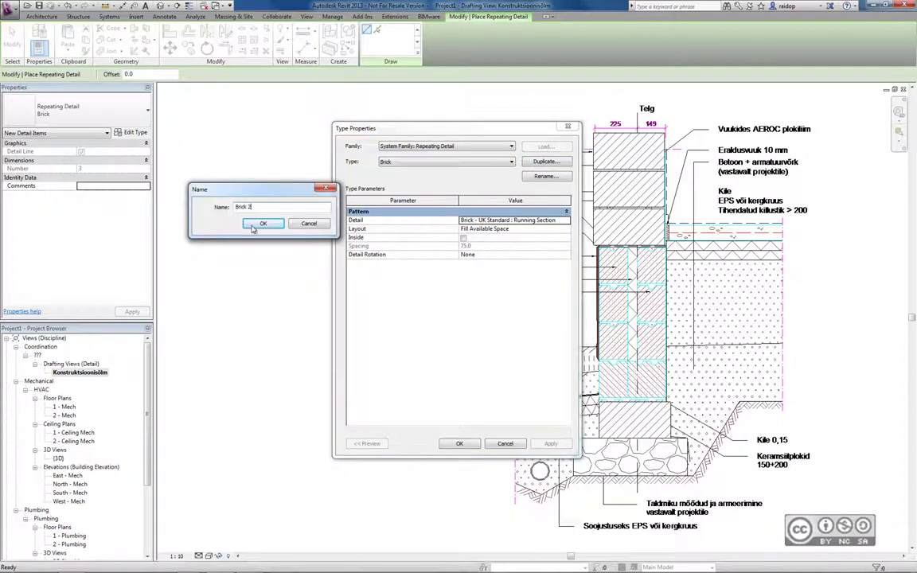
pyautogui.click(262, 225)
pyautogui.click(484, 229)
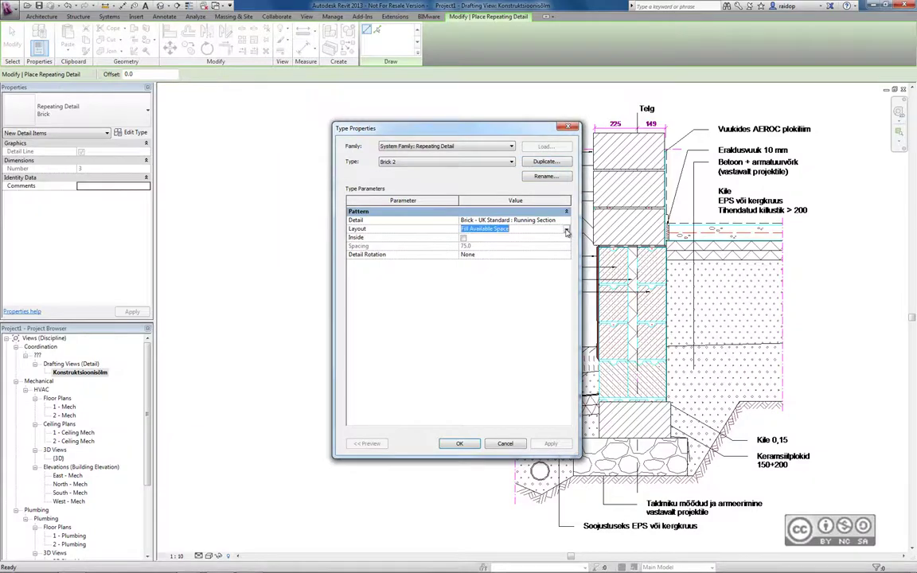
pyautogui.click(484, 229)
pyautogui.click(482, 259)
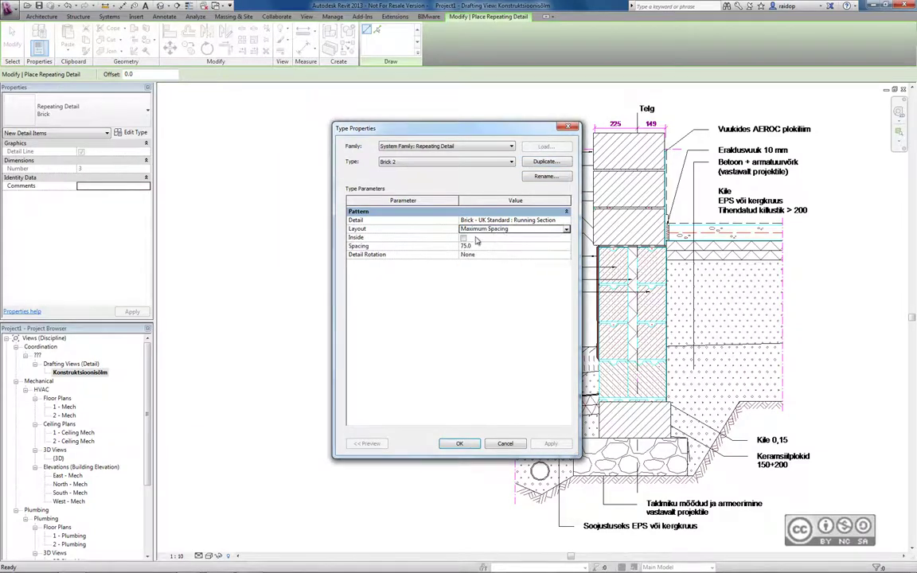
pyautogui.click(455, 445)
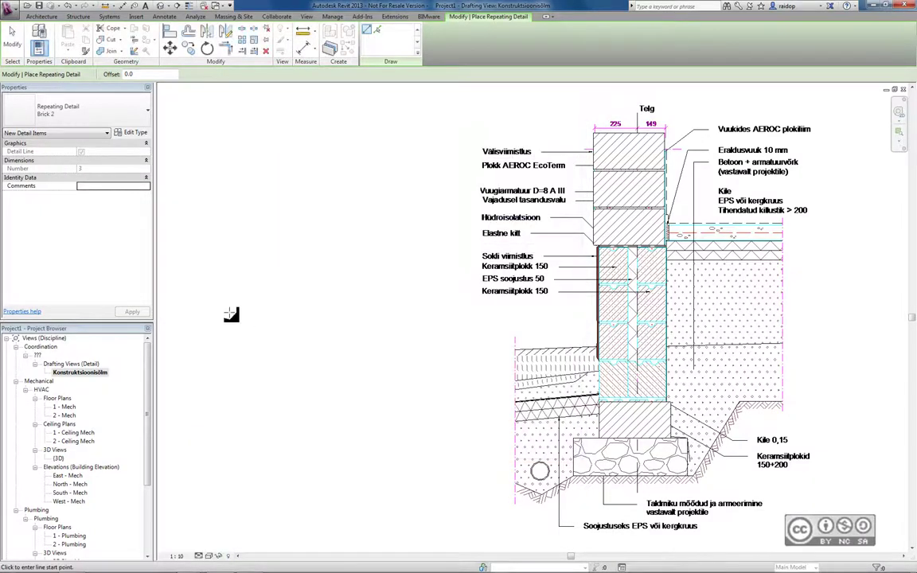
# Draw a Brick 2 run about 800 up in empty space and copy it to the right
pyautogui.click(230, 311)
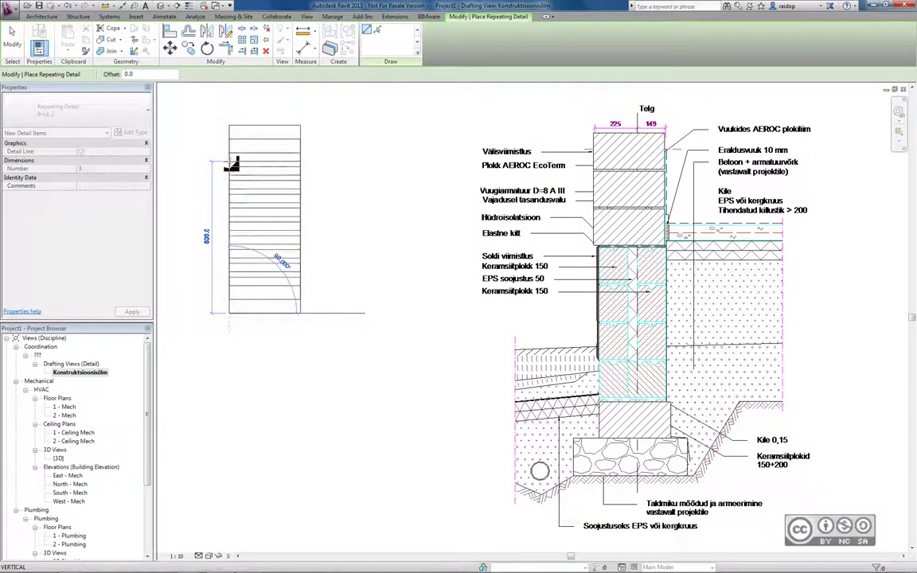
pyautogui.click(232, 164)
pyautogui.press('Escape')
pyautogui.press('Escape')
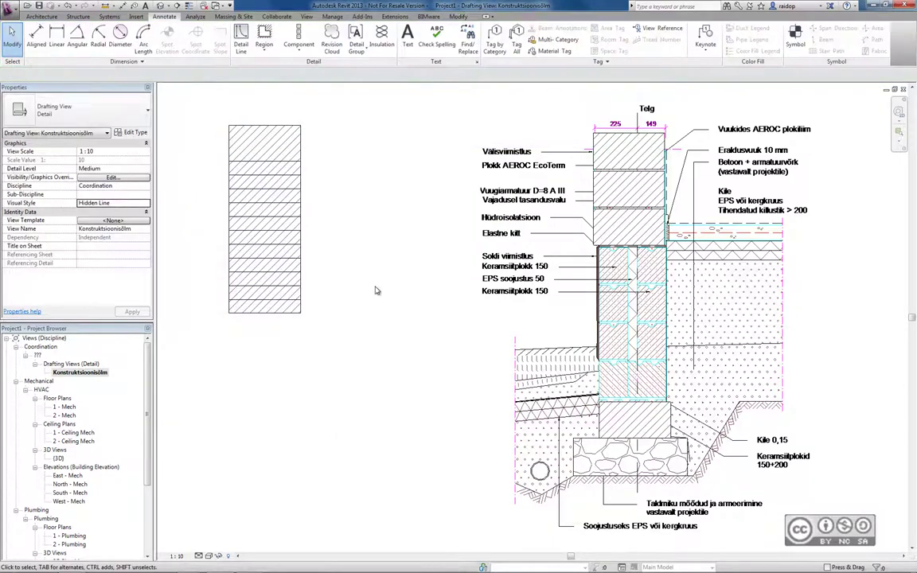
pyautogui.click(270, 186)
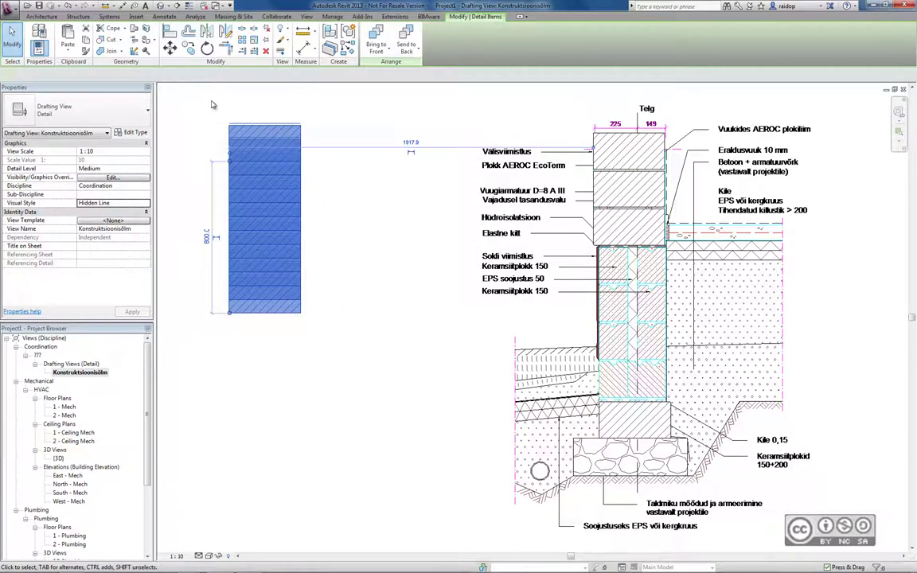
pyautogui.keyDown('ctrl'); pyautogui.moveTo(264, 199); pyautogui.dragTo(379, 199); pyautogui.keyUp('ctrl')
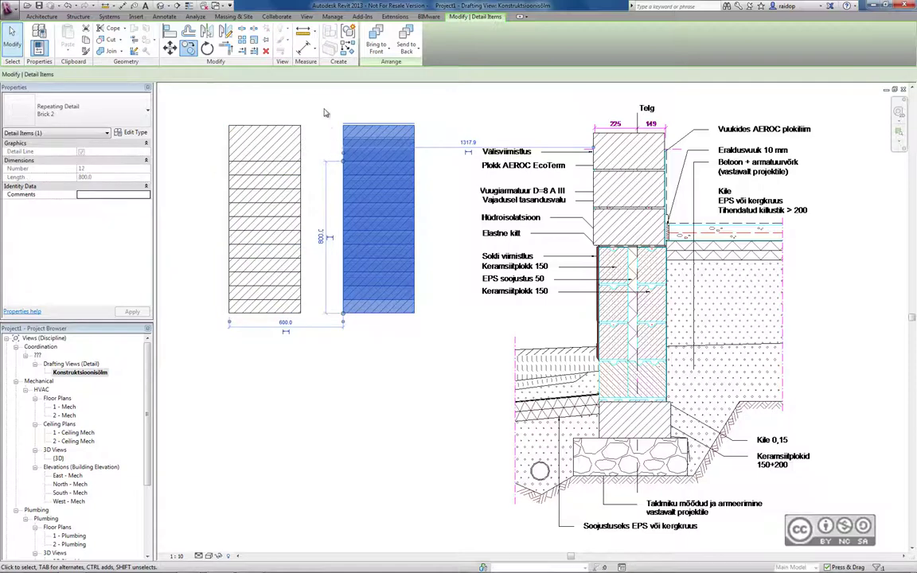
pyautogui.press('Escape')
# Make the right-hand copy a new type, Brick 3, with Inside enabled
pyautogui.click(399, 130)
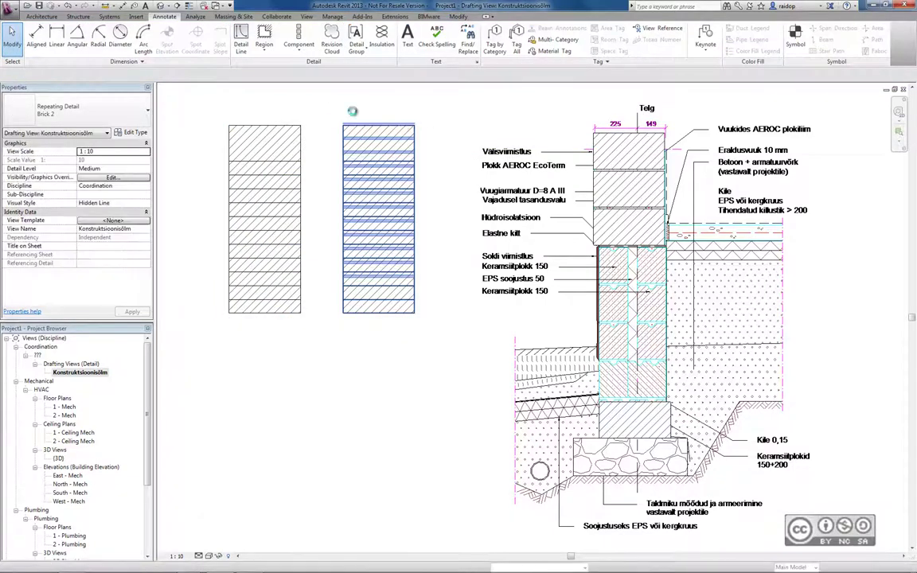
pyautogui.click(134, 132)
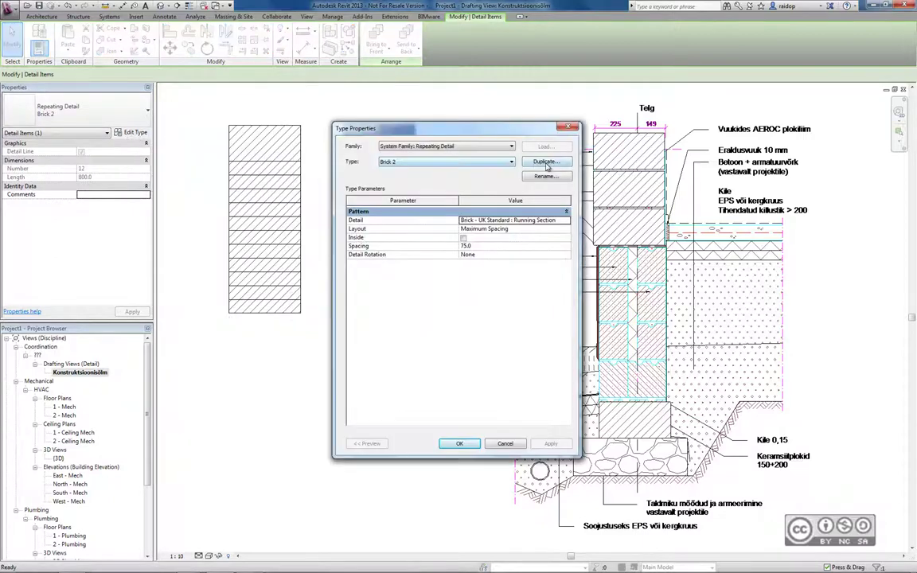
pyautogui.click(546, 161)
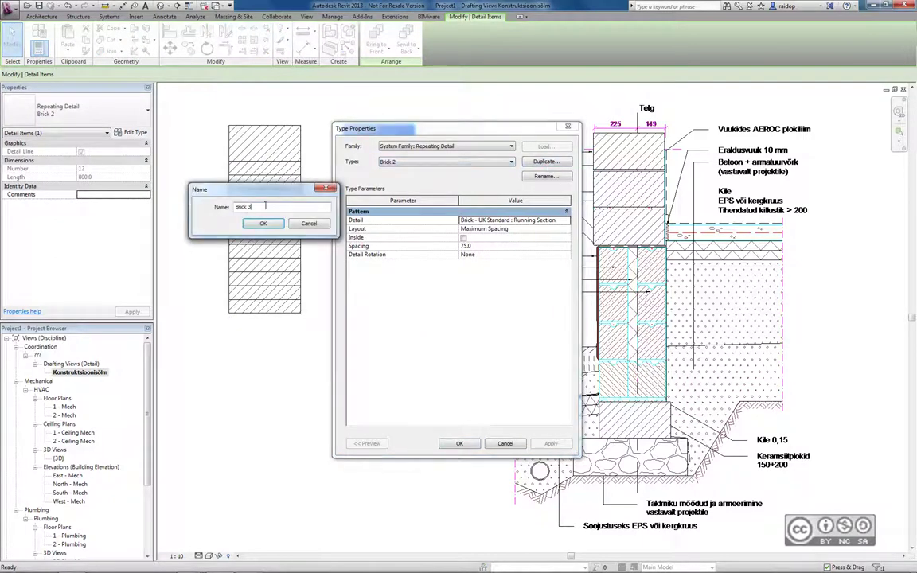
pyautogui.click(263, 225)
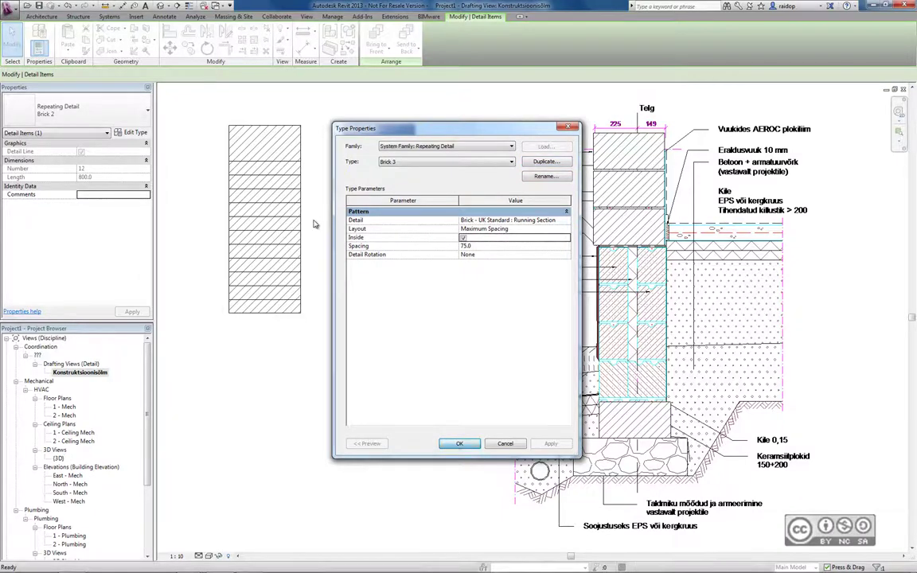
pyautogui.press('Return')
pyautogui.click(312, 314)
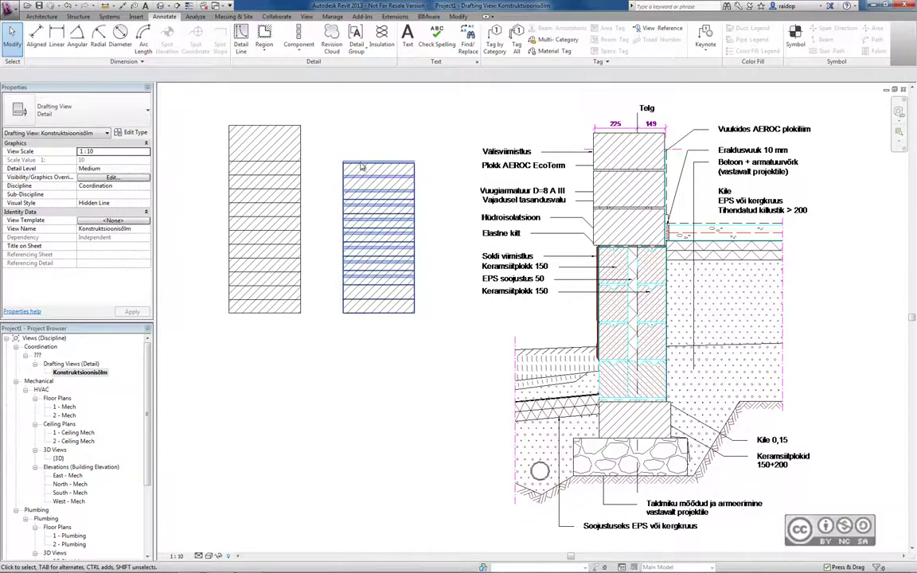
# Window-select both trial brick repeating details and delete them
pyautogui.click(342, 191)
pyautogui.click(299, 115)
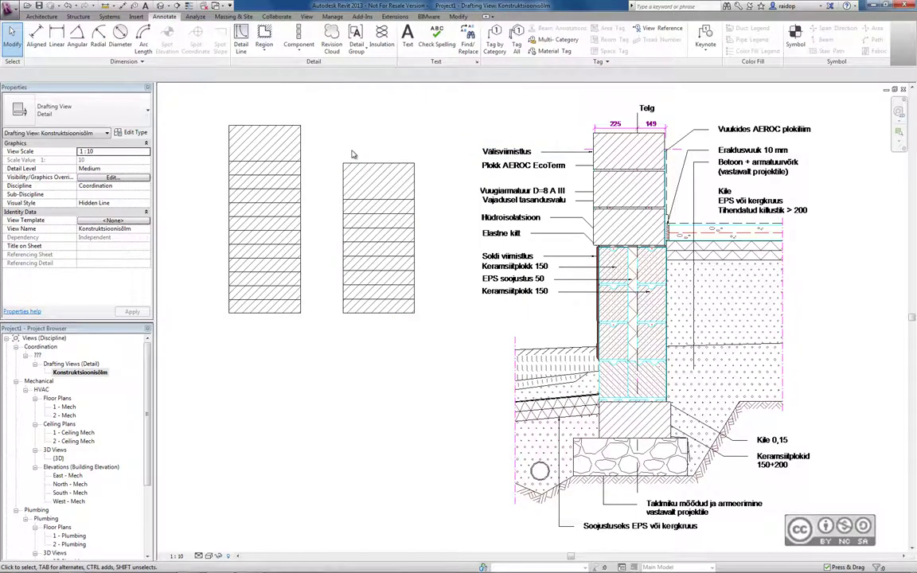
pyautogui.click(303, 50)
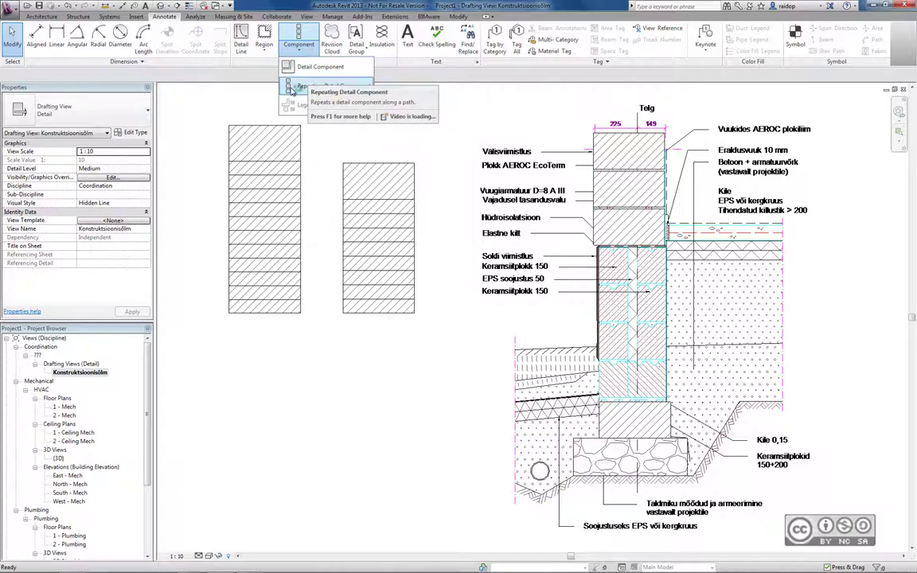
pyautogui.moveTo(318, 86)
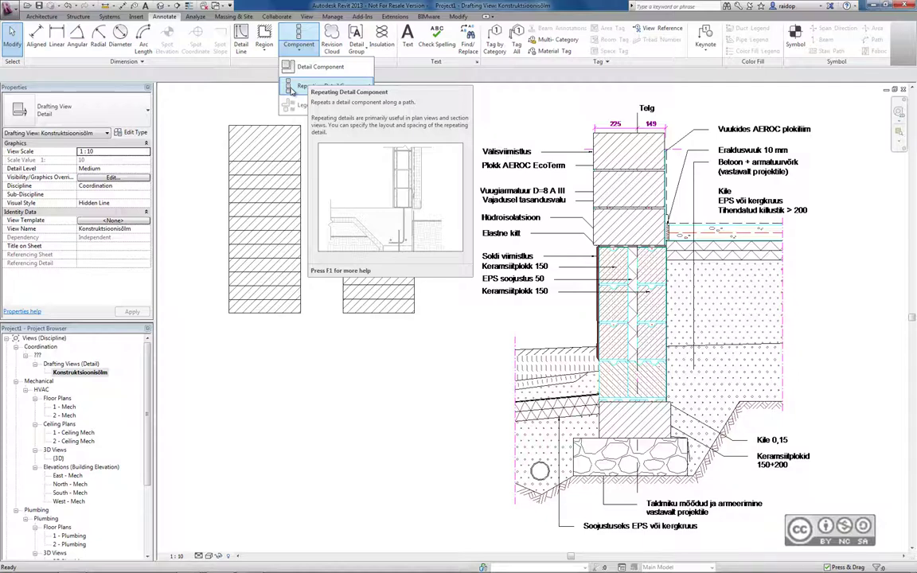
pyautogui.moveTo(208, 93); pyautogui.dragTo(429, 353)
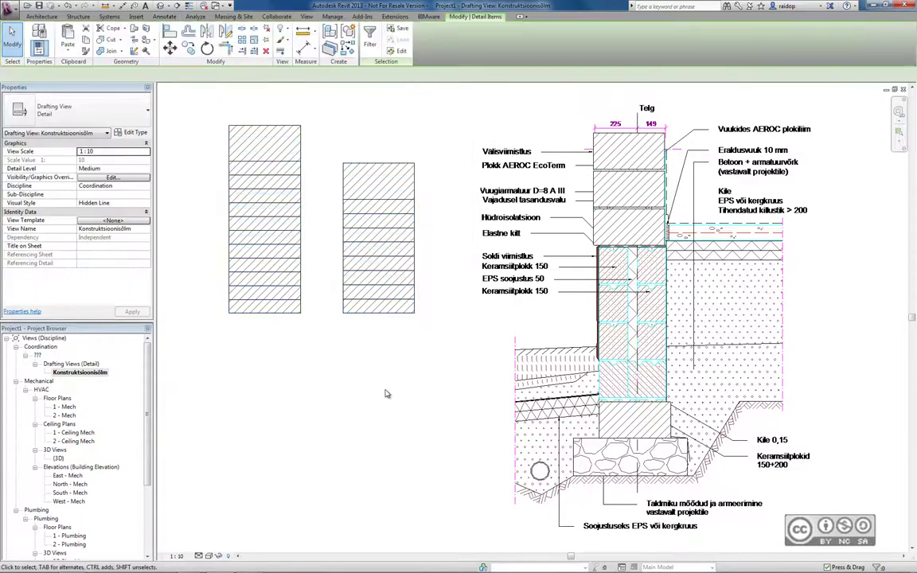
pyautogui.press('Delete')
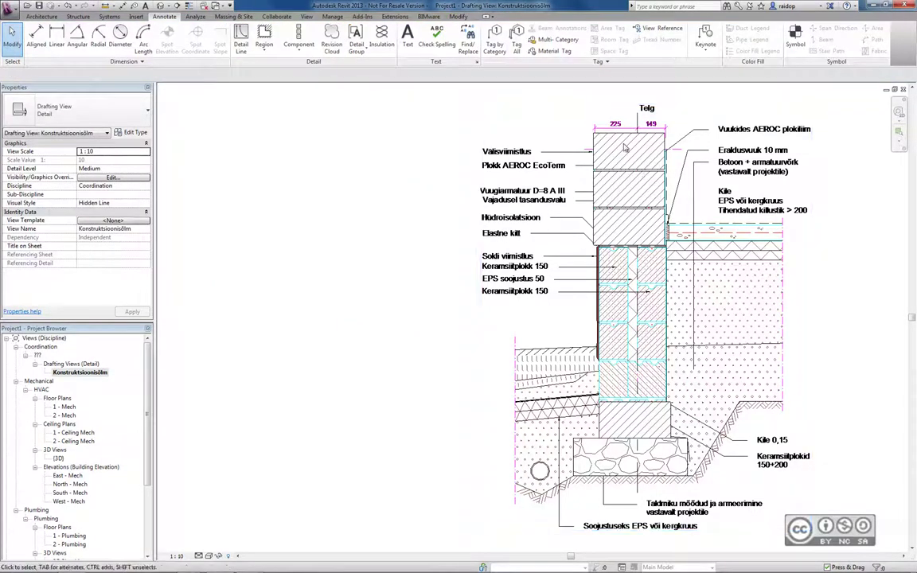
# Turn on Inside for the wall-top Brick detail, rotation None, so it fits two bricks
pyautogui.moveTo(601, 223); pyautogui.dragTo(517, 114)
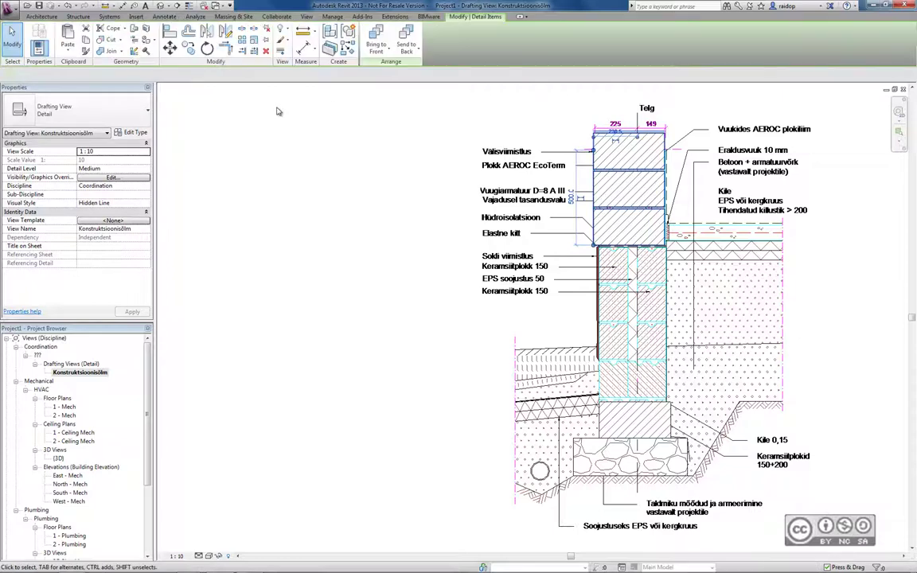
pyautogui.click(135, 132)
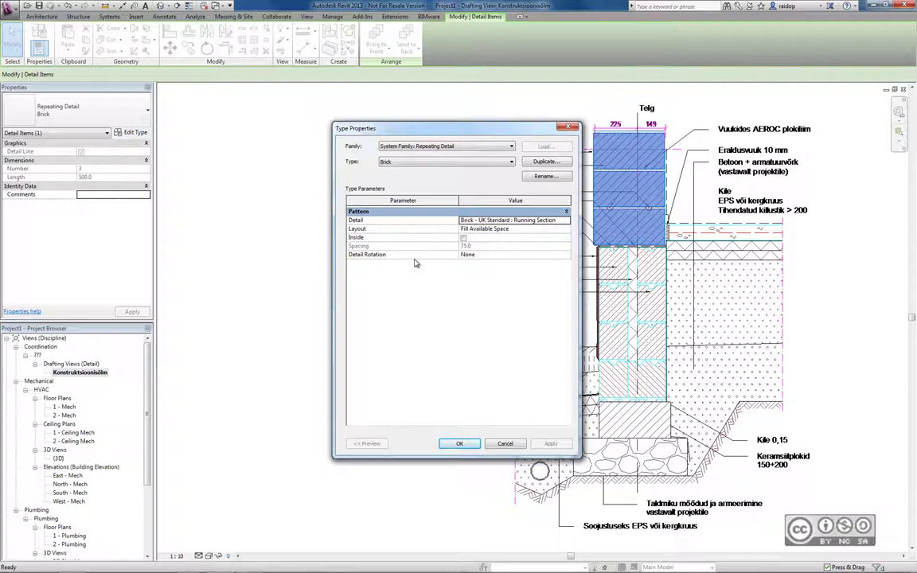
pyautogui.click(478, 254)
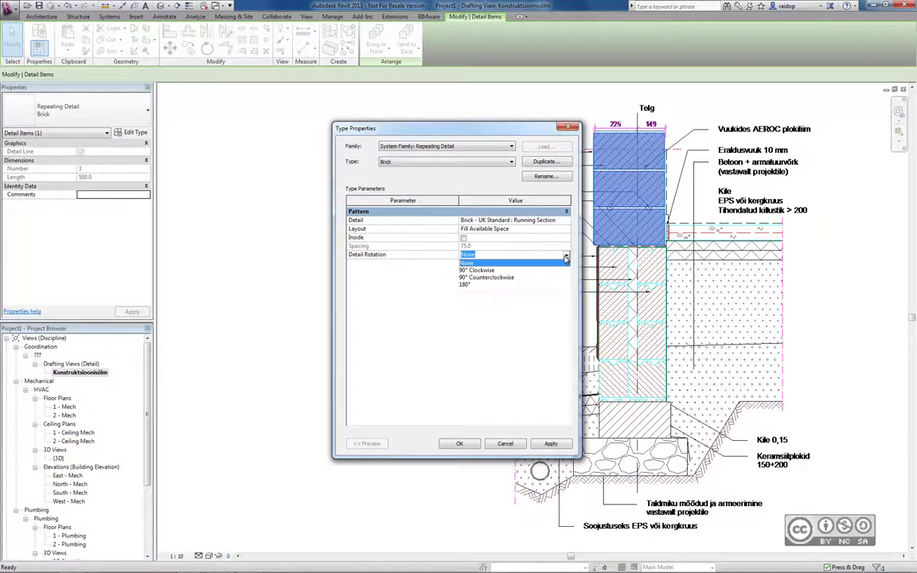
pyautogui.click(557, 262)
pyautogui.click(464, 237)
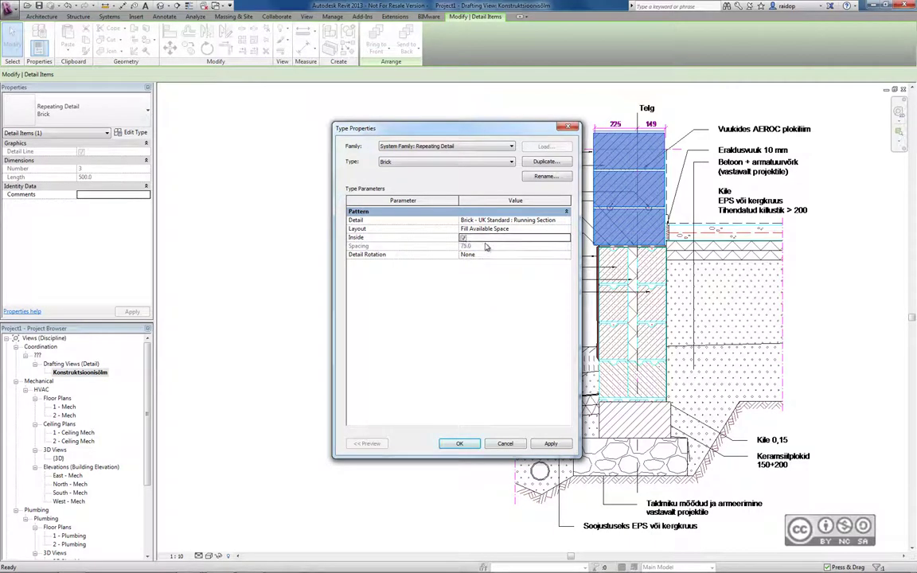
pyautogui.click(537, 443)
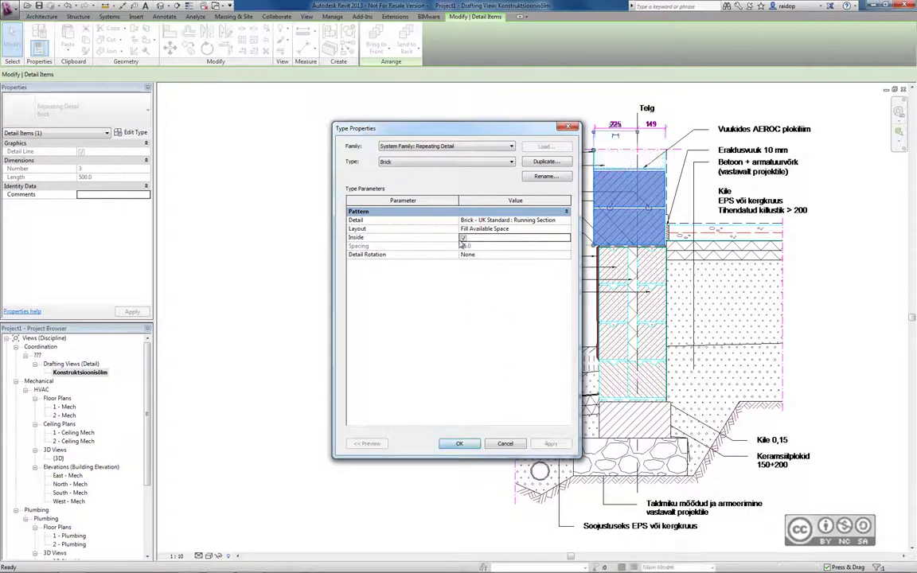
pyautogui.press('Return')
pyautogui.press('Escape')
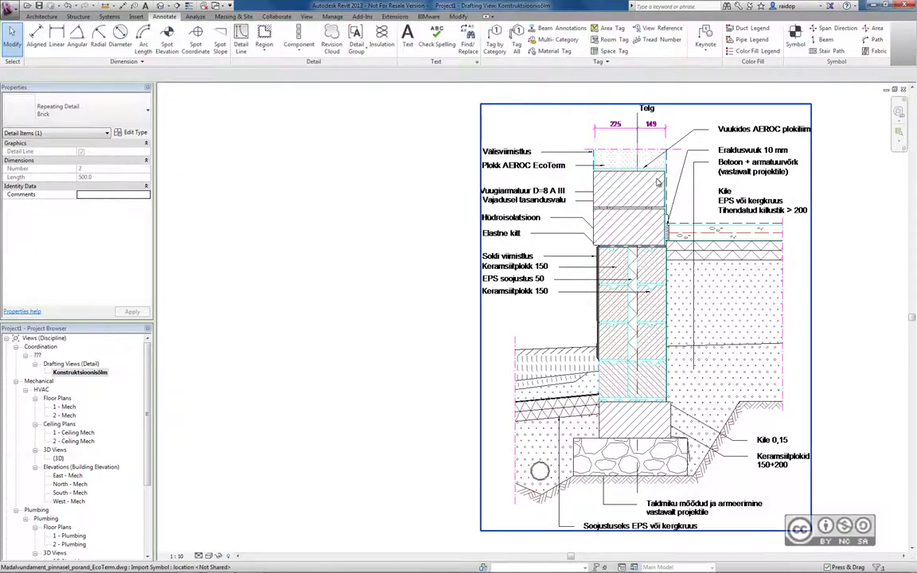
# Deselect the foundation detail and show the Insert tab's import and link tools
pyautogui.click(376, 251)
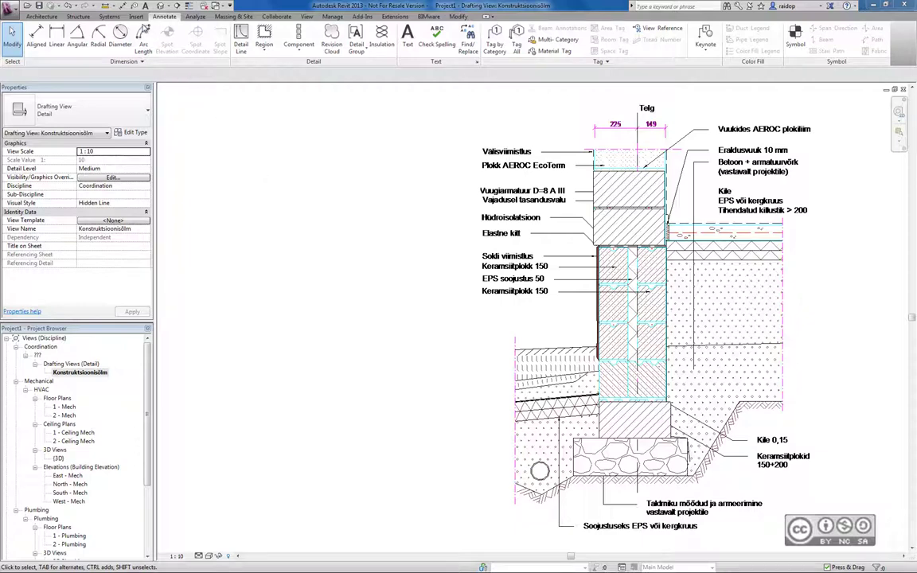
pyautogui.click(137, 16)
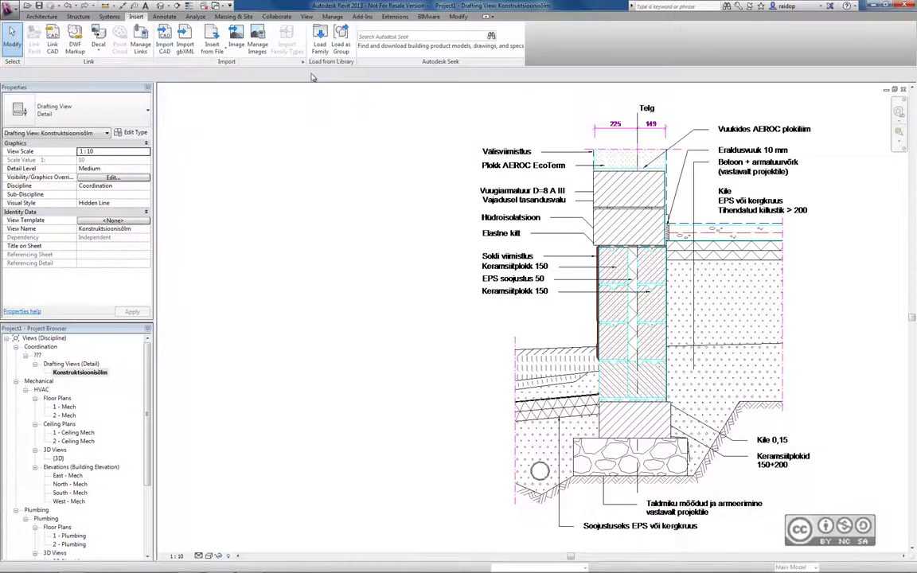
# Create drafting view 'Imporditud CAD' and import Madalvundament_pinnasel_porand_EcoTerm.dwg into it
pyautogui.click(306, 16)
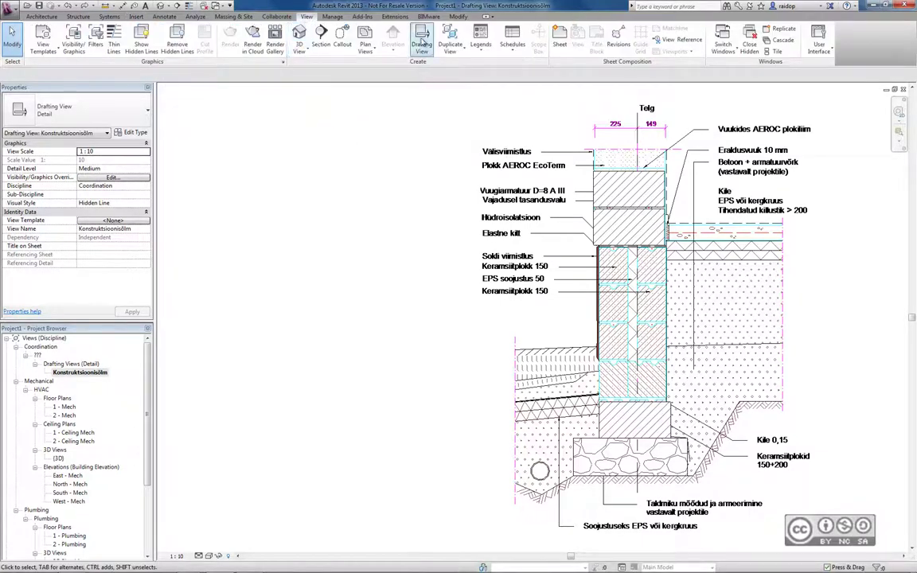
pyautogui.click(422, 42)
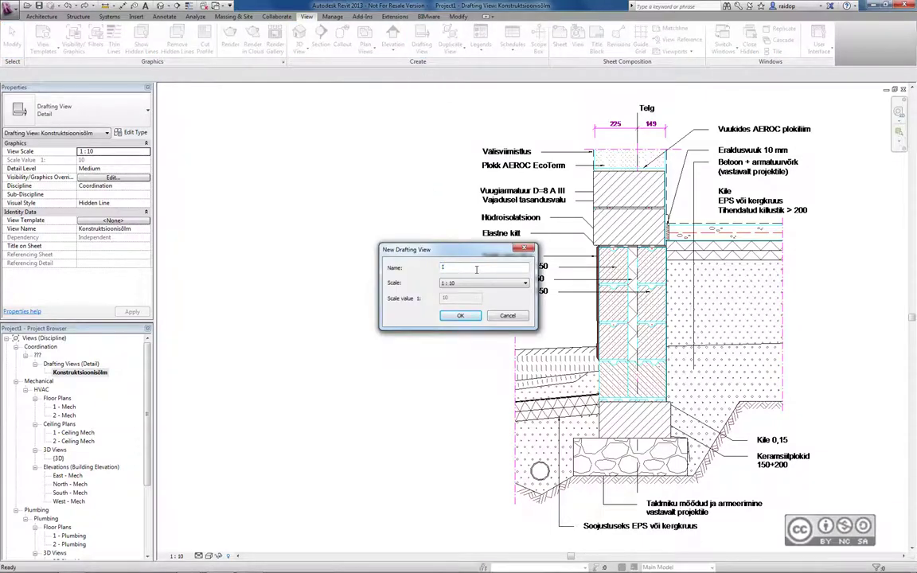
pyautogui.write('Imporditud CAD')
pyautogui.click(460, 315)
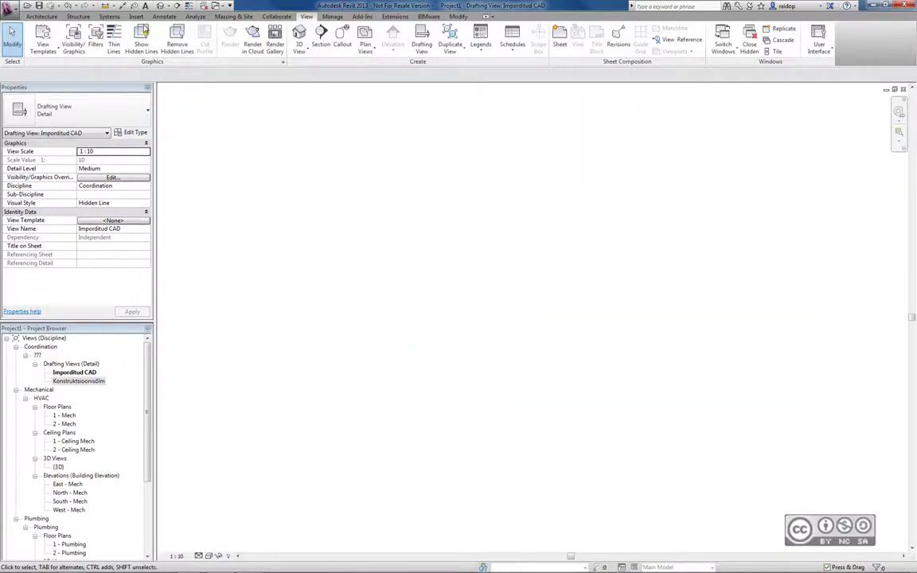
pyautogui.click(134, 16)
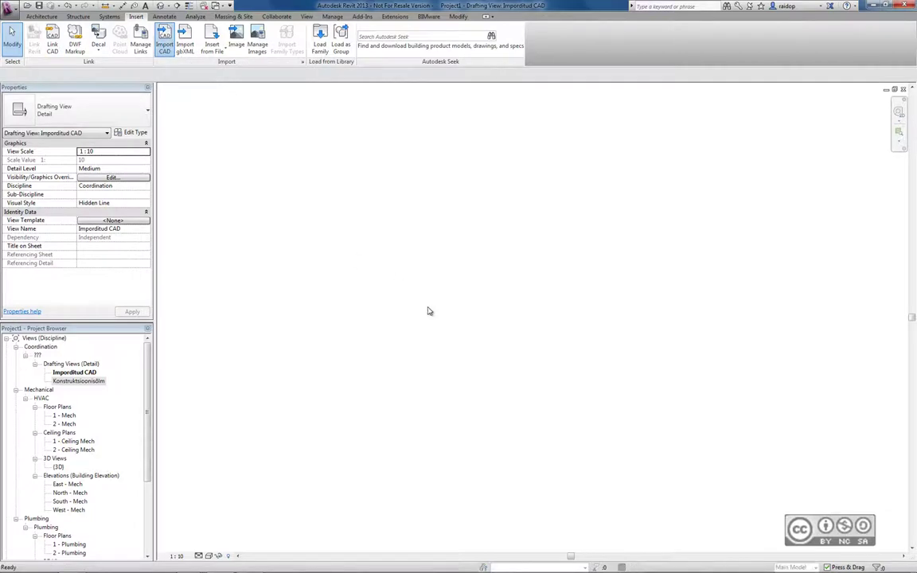
pyautogui.click(494, 379)
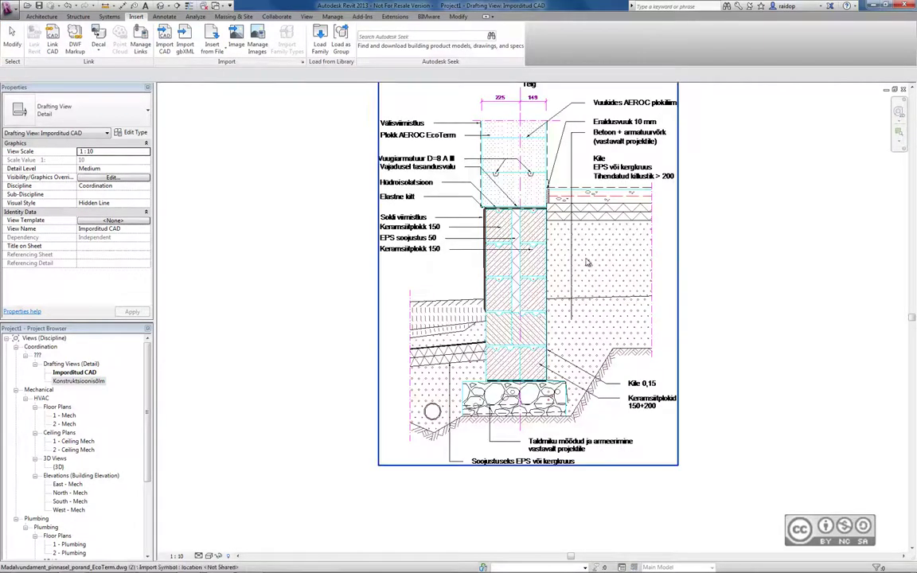
# Full Explode the imported DWG detail and dismiss the filled region error
pyautogui.moveTo(696, 325); pyautogui.dragTo(696, 329, button='middle')
pyautogui.moveTo(702, 250); pyautogui.dragTo(696, 327, button='middle')
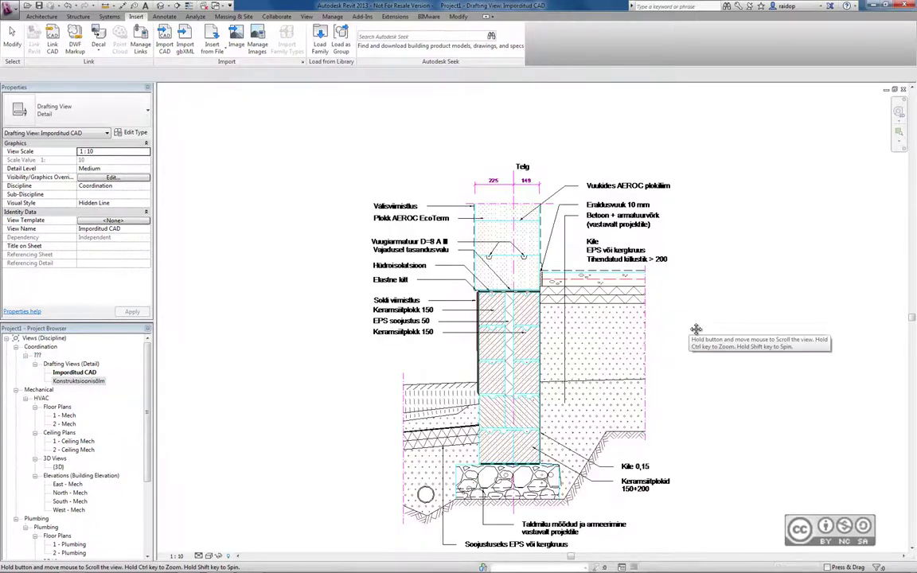
pyautogui.moveTo(647, 311); pyautogui.dragTo(653, 263)
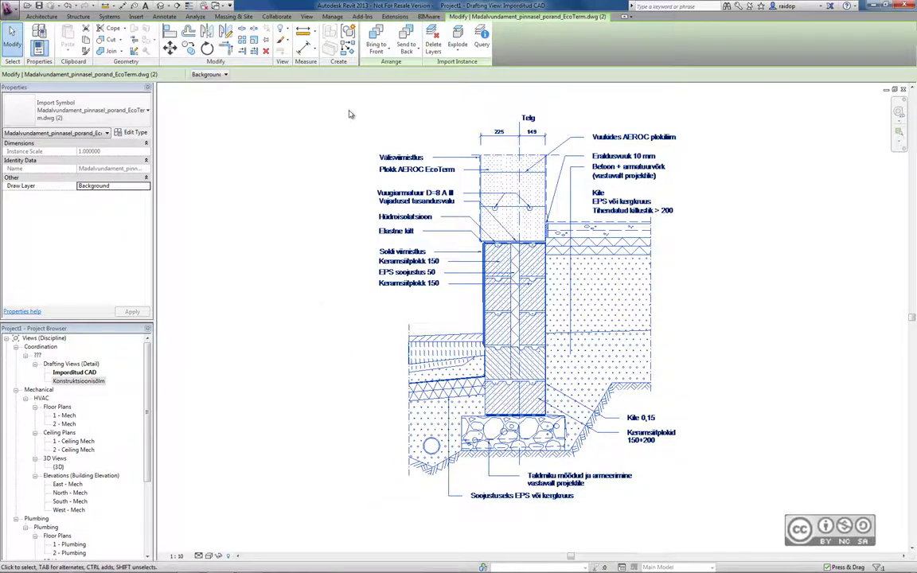
pyautogui.click(459, 51)
pyautogui.click(476, 85)
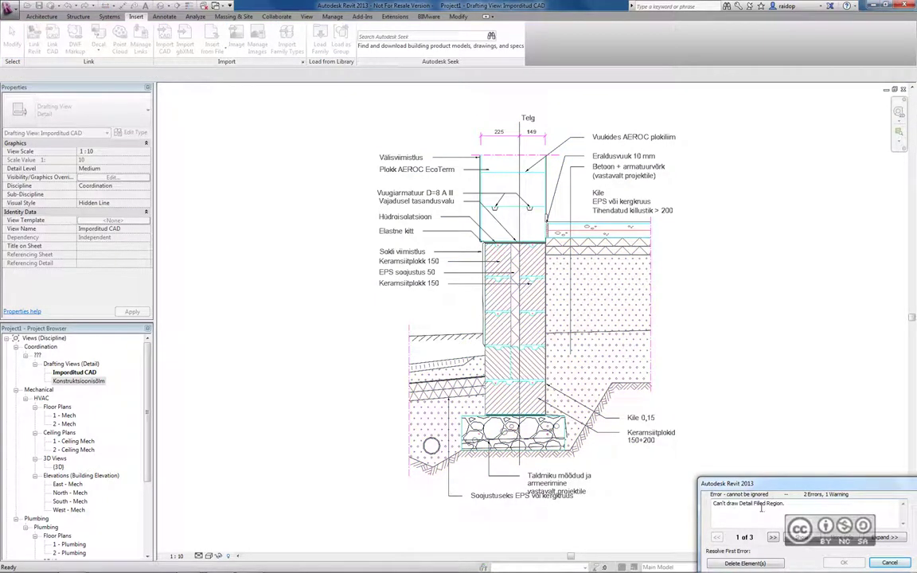
pyautogui.click(745, 563)
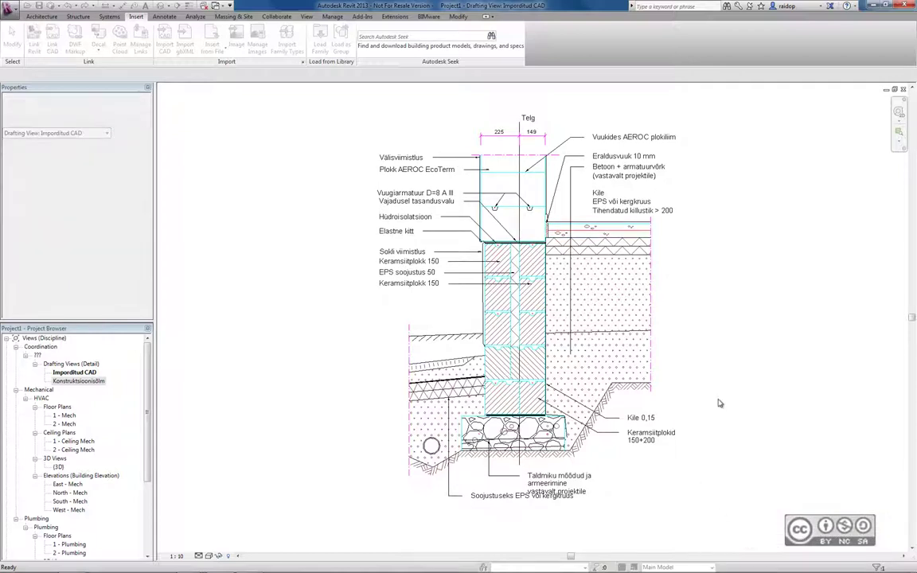
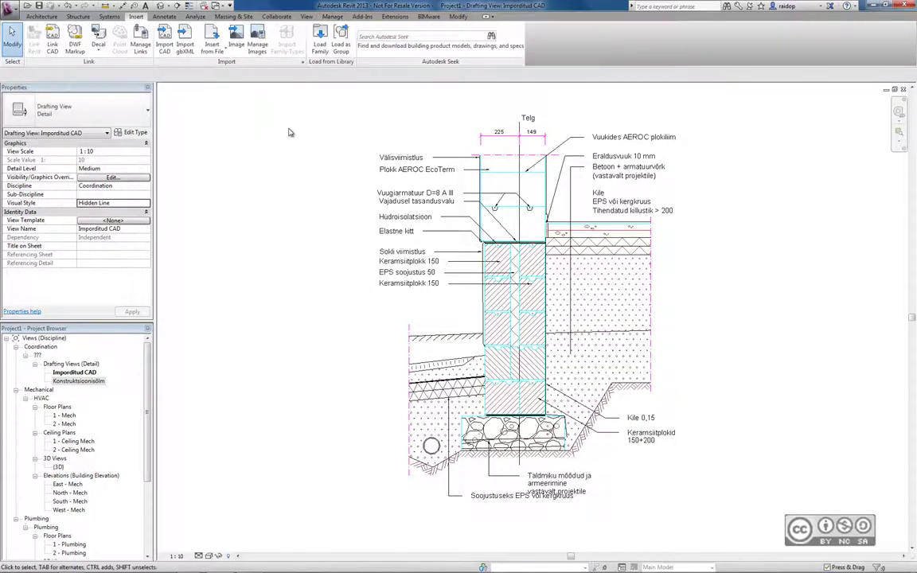
# Review the IMPORT-DASHED2 line pattern, then open and pan the Konstruktsioonisõlm drafting view
pyautogui.click(334, 17)
pyautogui.click(401, 49)
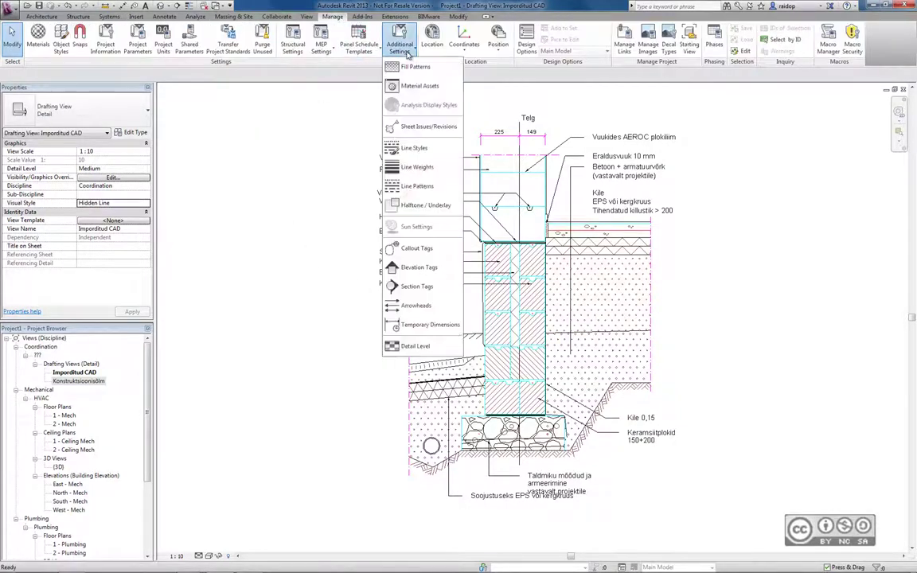
pyautogui.click(422, 188)
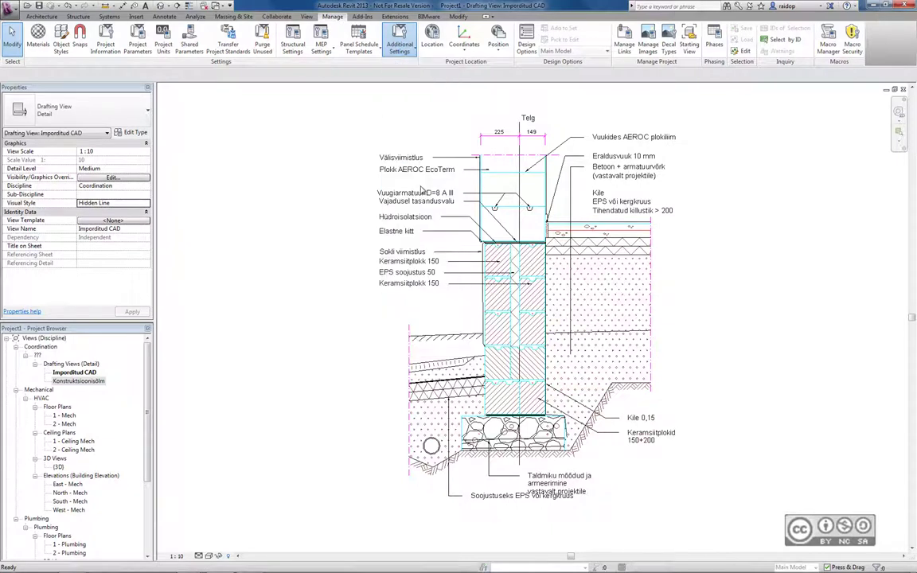
pyautogui.moveTo(366, 231); pyautogui.dragTo(366, 268)
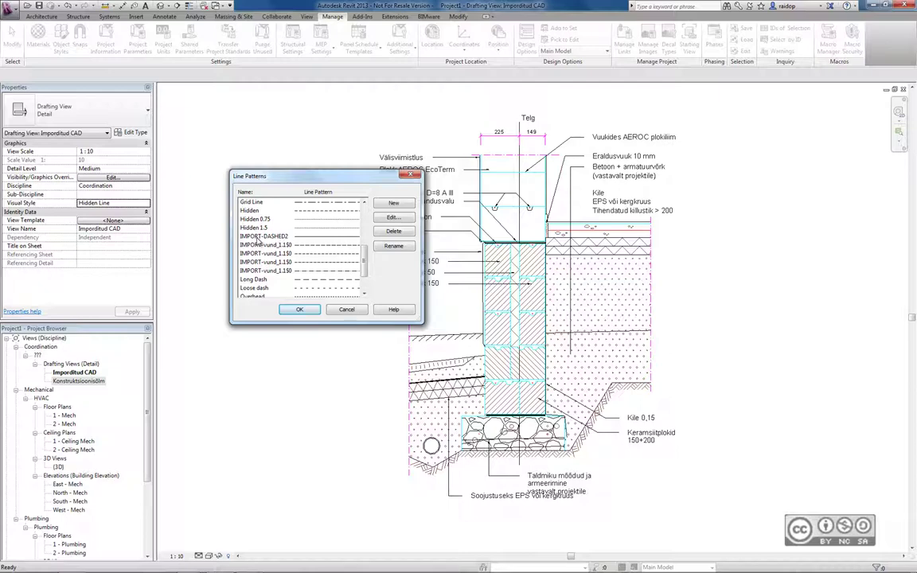
pyautogui.click(257, 238)
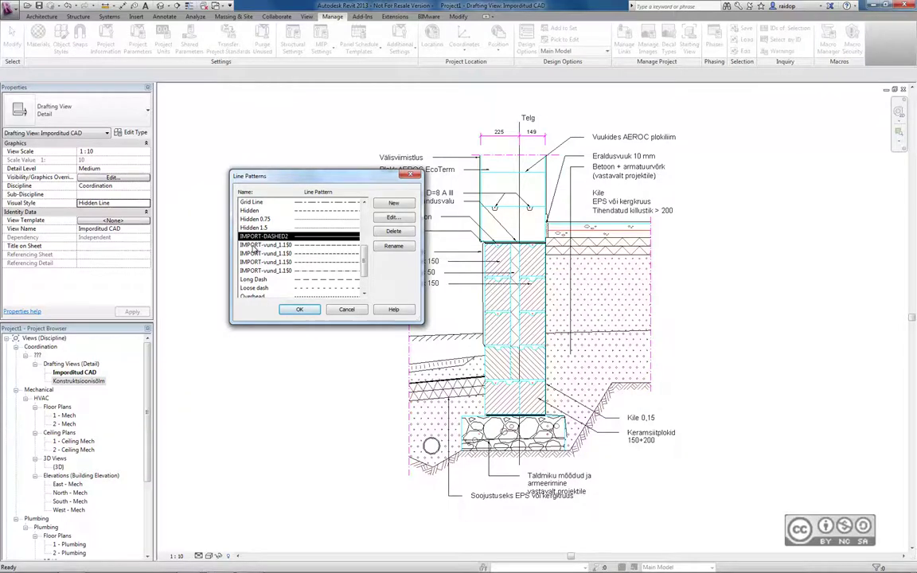
pyautogui.click(299, 308)
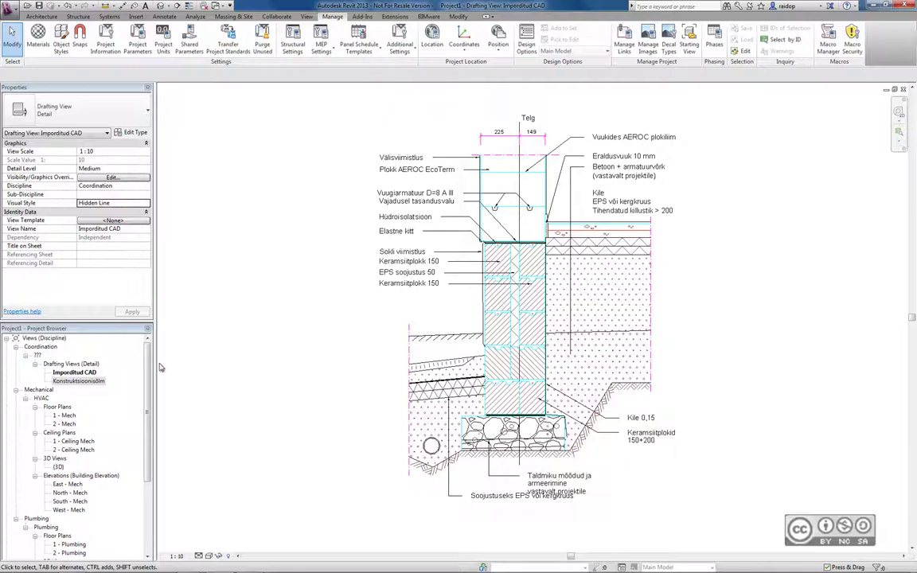
pyautogui.doubleClick(79, 381)
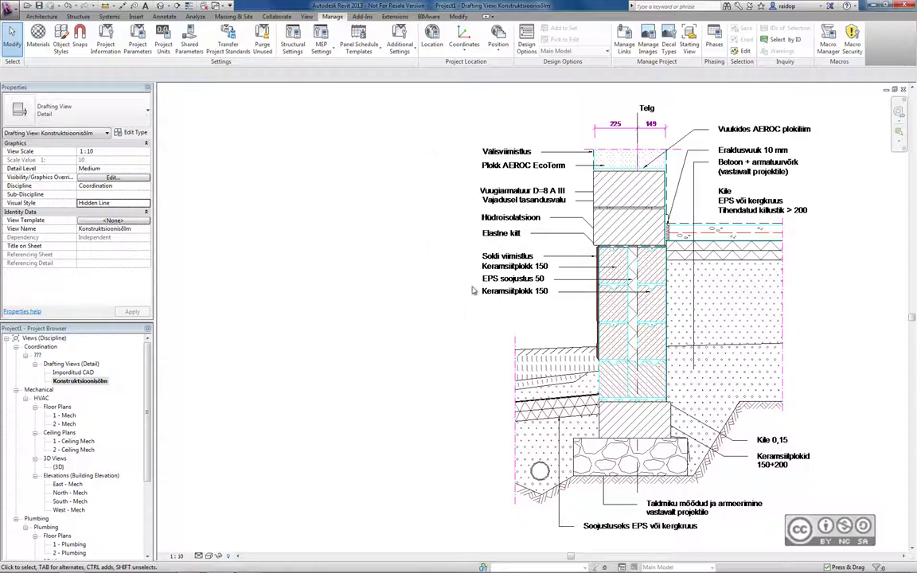
pyautogui.moveTo(474, 262); pyautogui.dragTo(611, 140, button='middle')
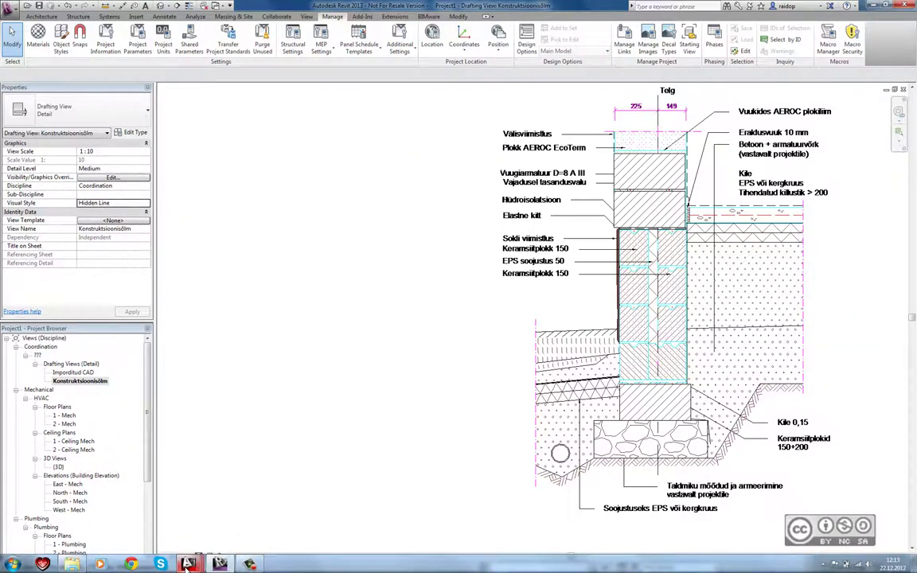
pyautogui.moveTo(188, 565)
pyautogui.click(166, 525)
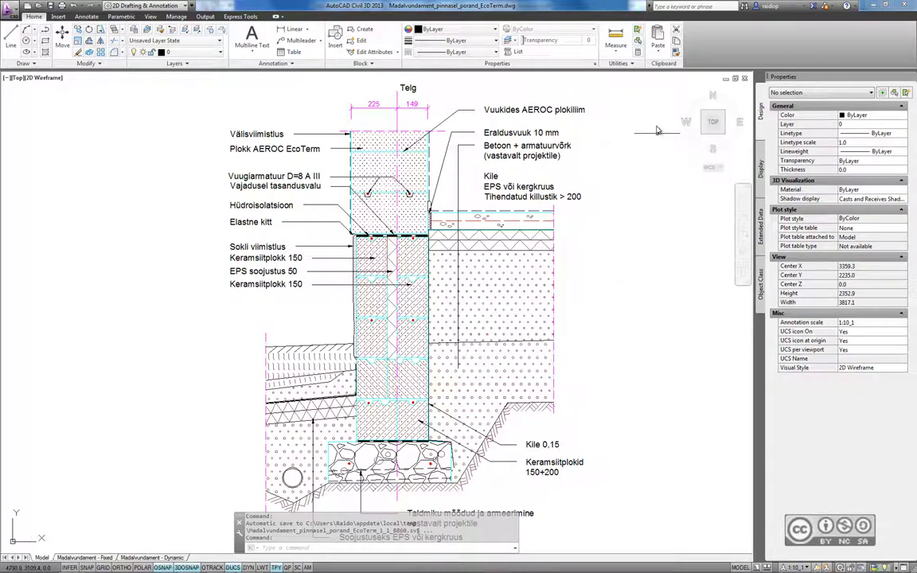
pyautogui.middleClick(625, 256)
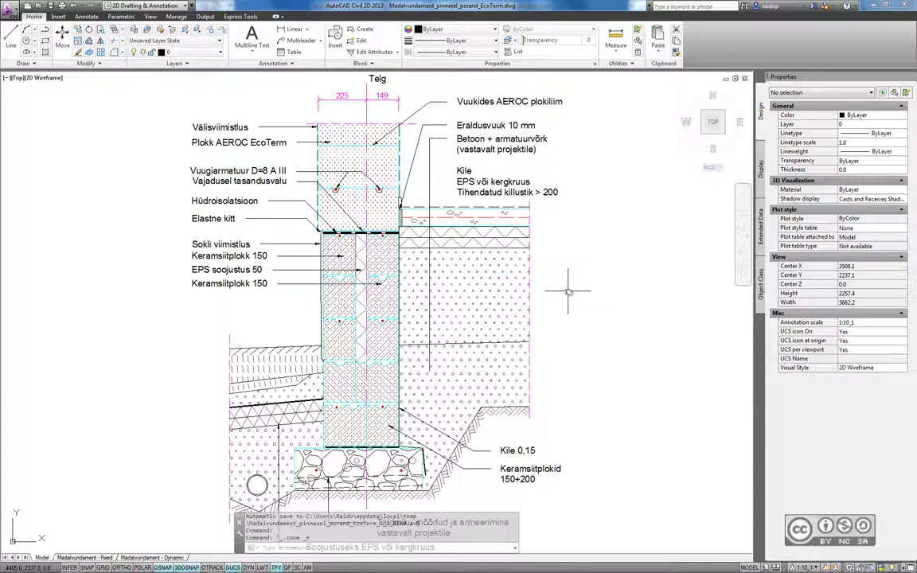
pyautogui.moveTo(567, 291); pyautogui.dragTo(600, 289)
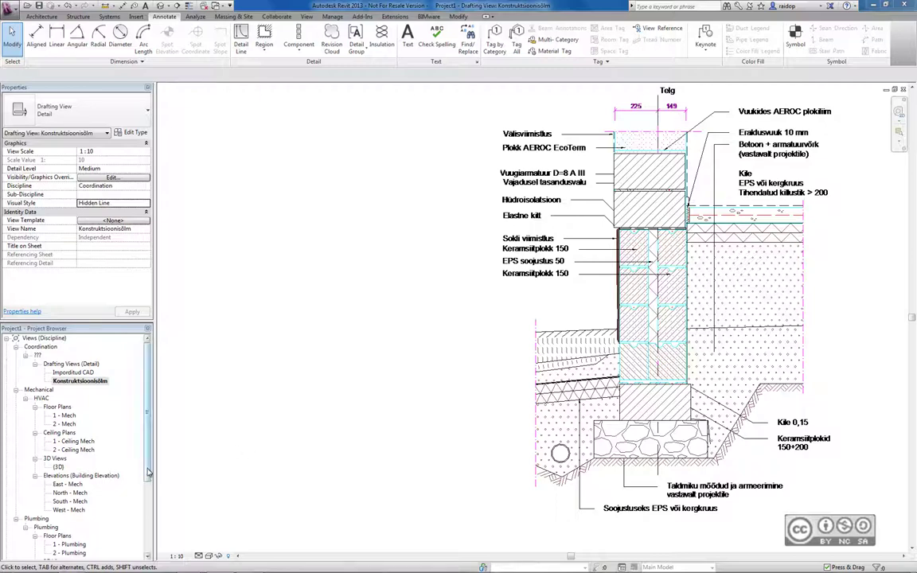
# Start a new drafting view from the View tab's Create panel
pyautogui.scroll(-5, 135, 414)
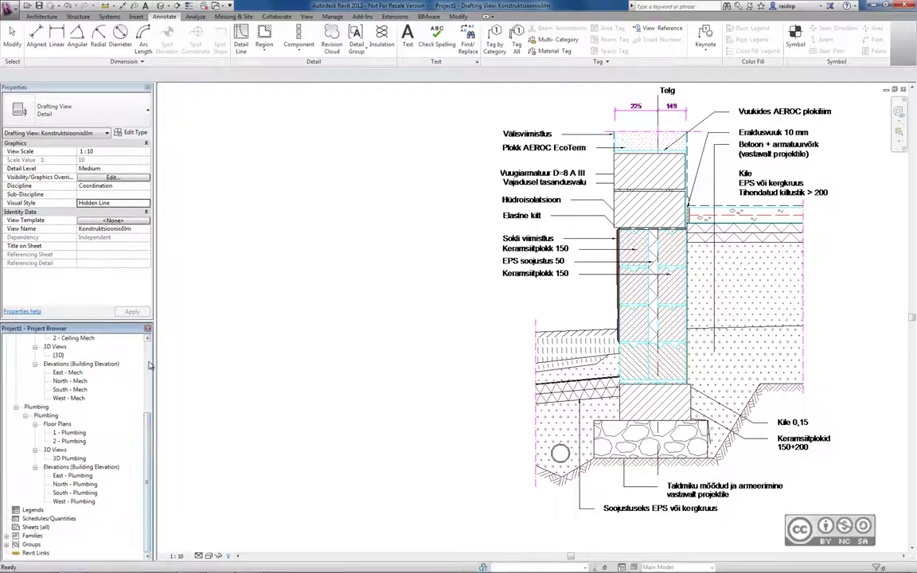
pyautogui.scroll(5, 149, 364)
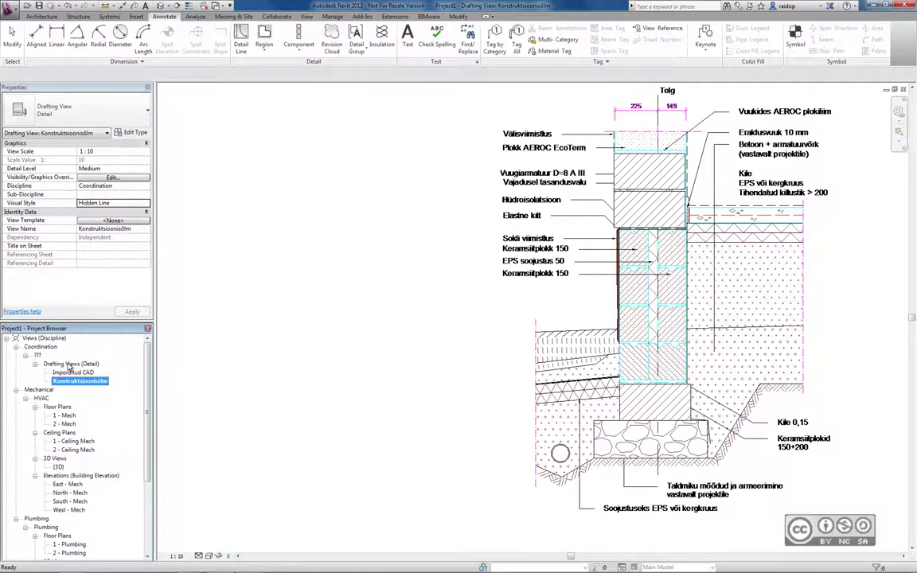
pyautogui.click(311, 18)
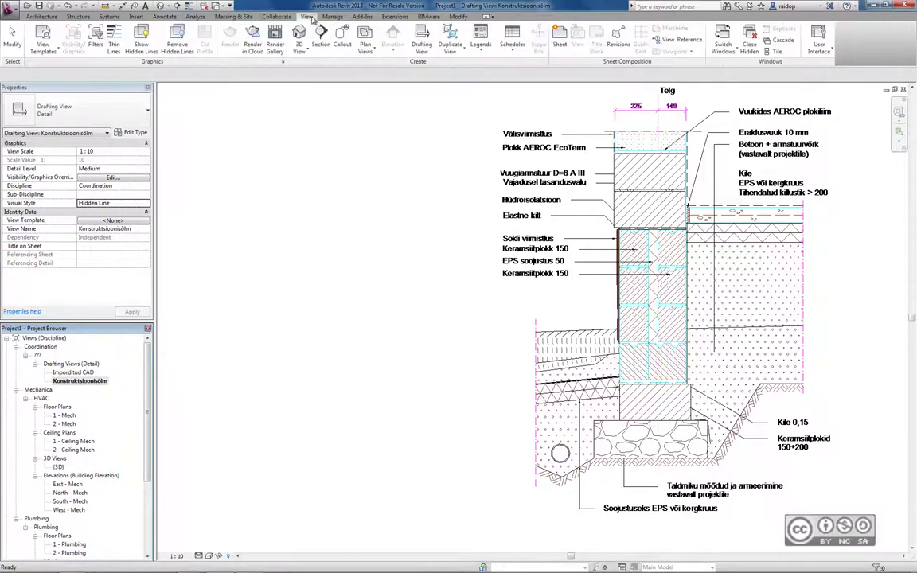
pyautogui.click(422, 46)
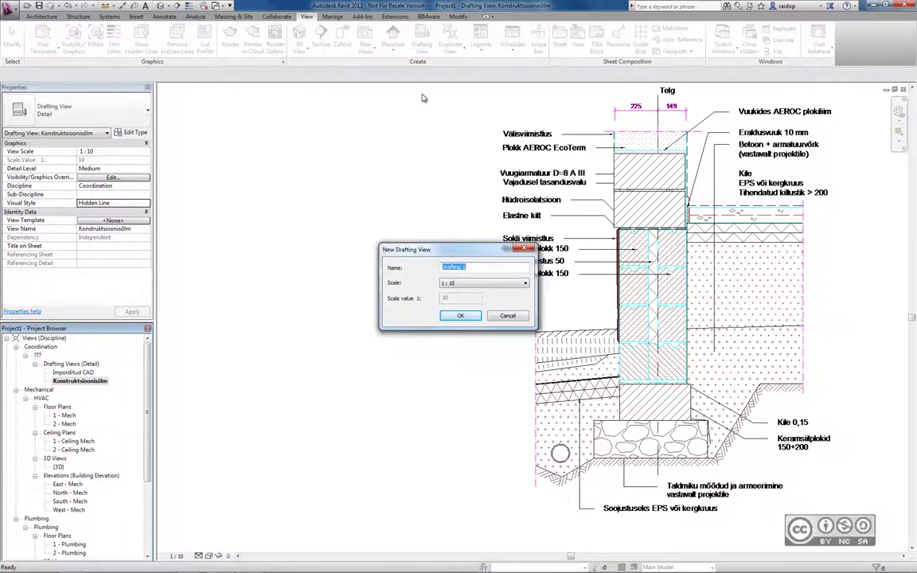
# Name the new drafting view 'Sõlm 1' and create it at 1 : 10 scale
pyautogui.write('Sõlm 1')
pyautogui.click(455, 316)
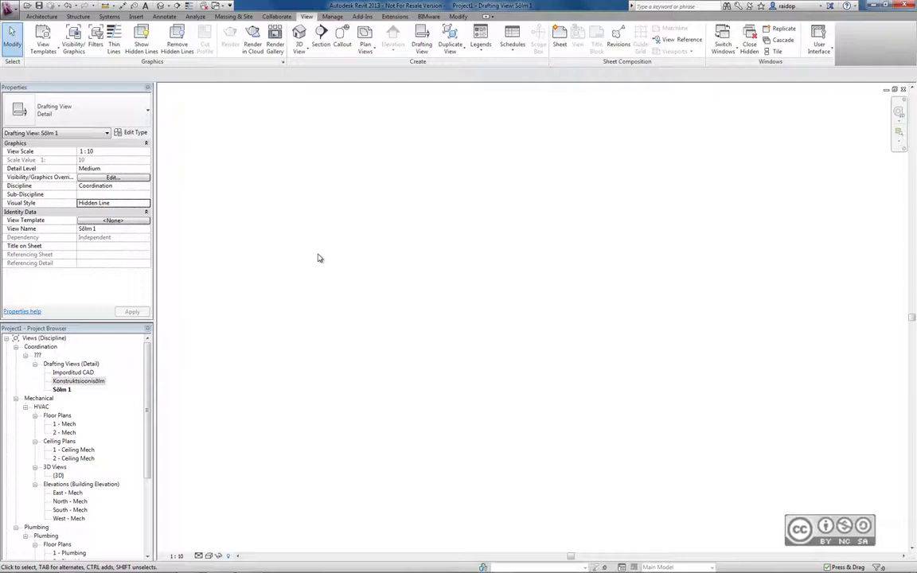
# Link Madalvundament_pinnasel_porand_EcoTerm.dwg into Sõlm 1, creating a new link instance
pyautogui.click(136, 17)
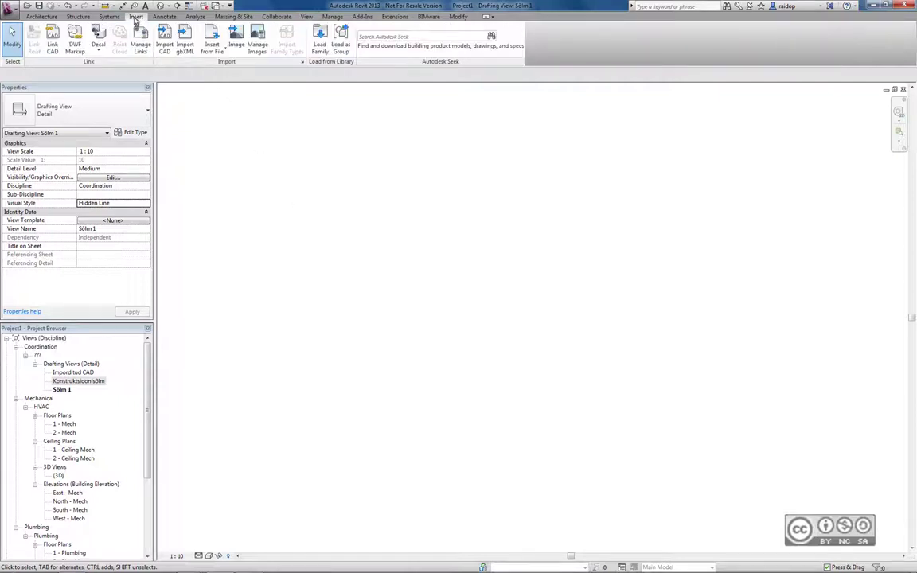
pyautogui.click(52, 36)
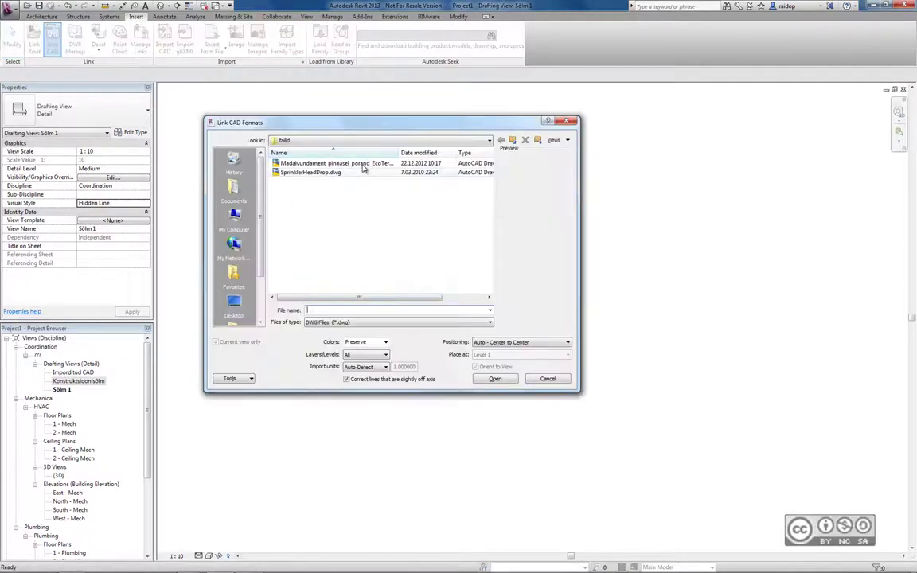
pyautogui.click(363, 164)
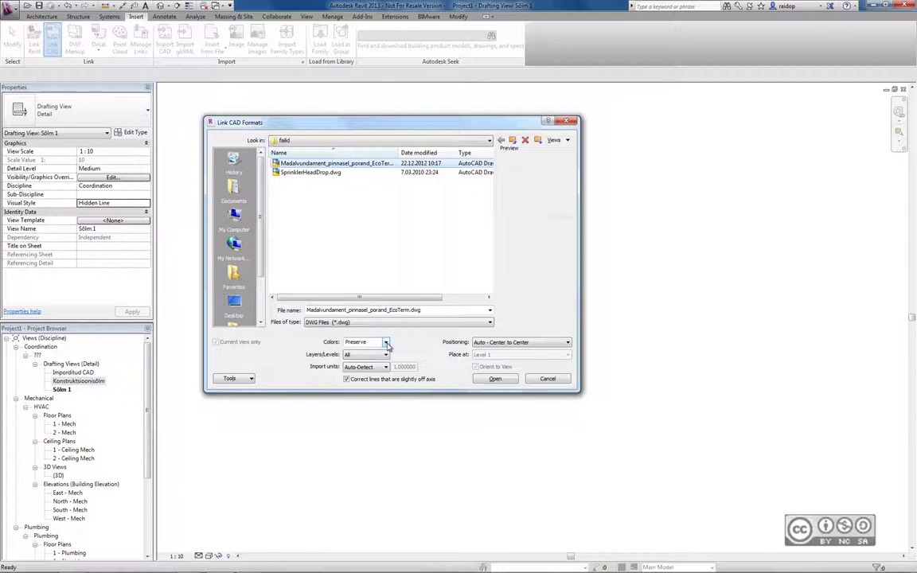
pyautogui.click(495, 379)
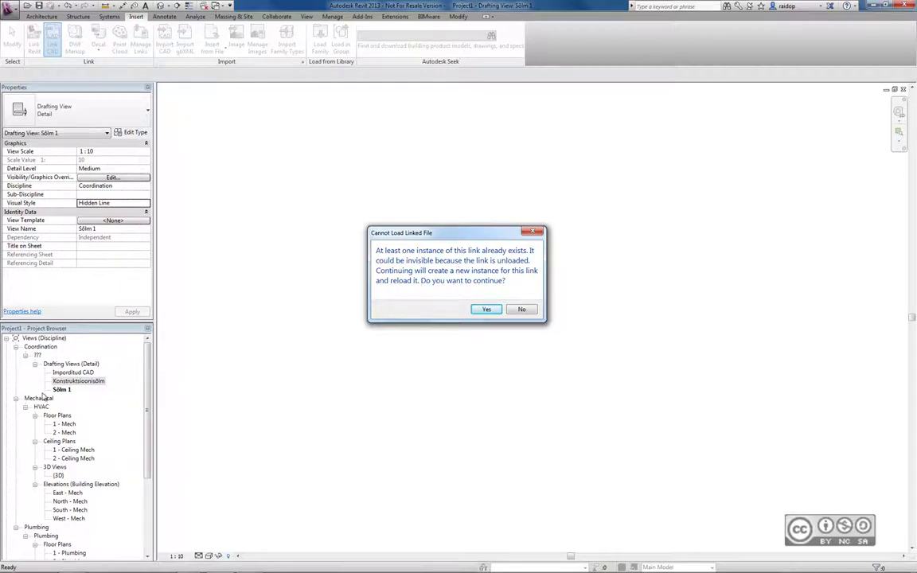
pyautogui.click(488, 309)
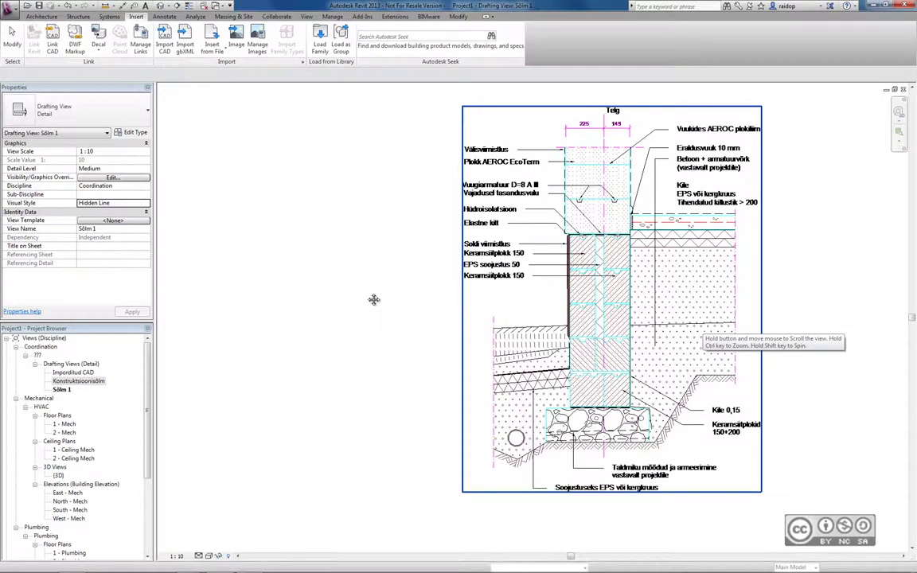
pyautogui.click(376, 295)
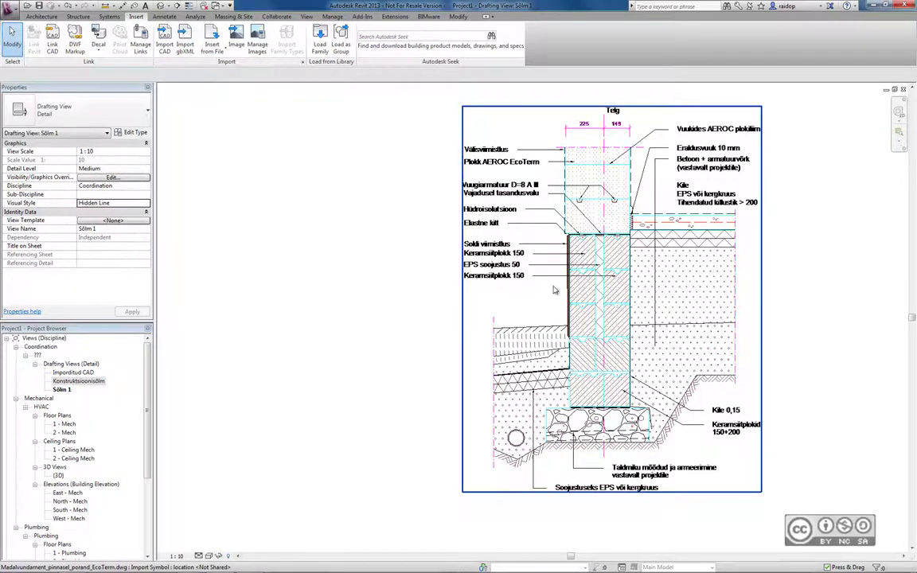
pyautogui.click(162, 17)
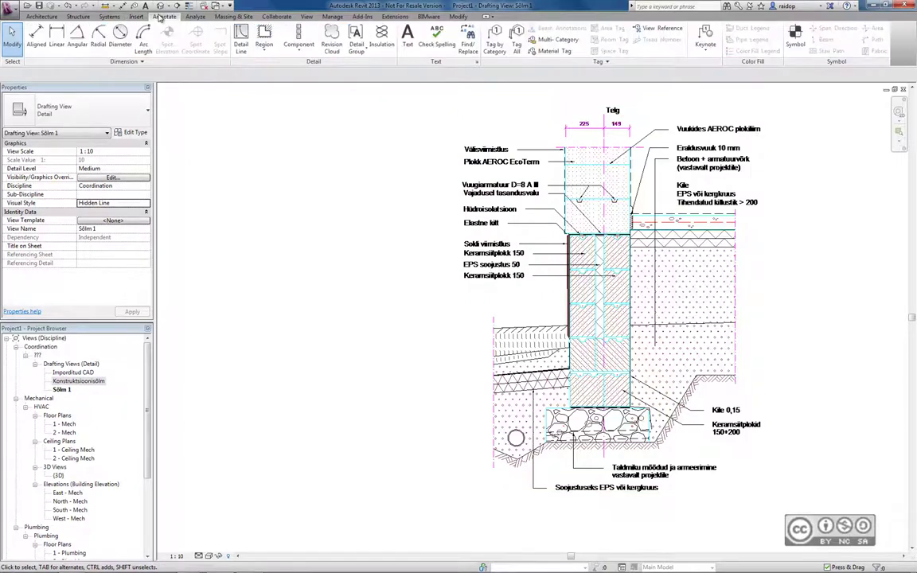
# Trace the outline around the gravel footing with Pick Lines detail lines in Centerline style
pyautogui.click(240, 40)
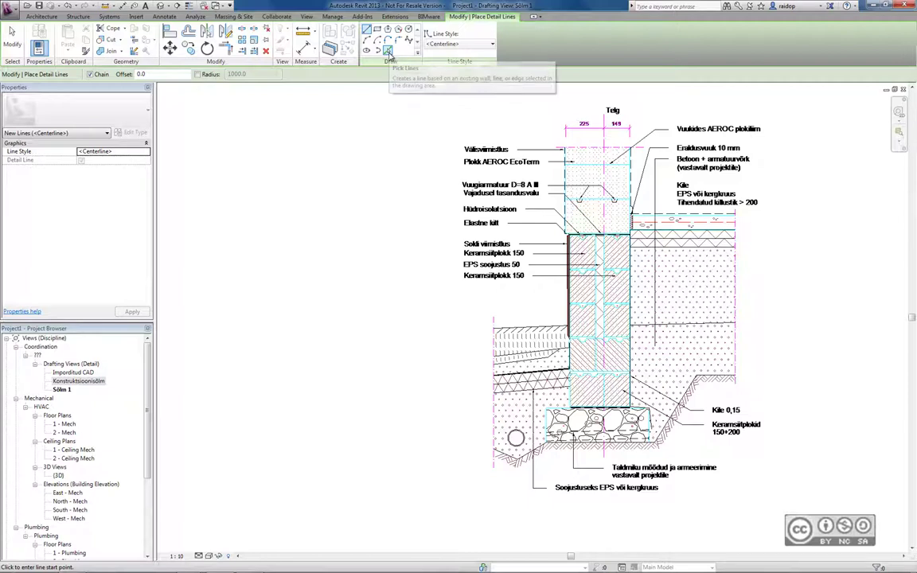
pyautogui.click(389, 54)
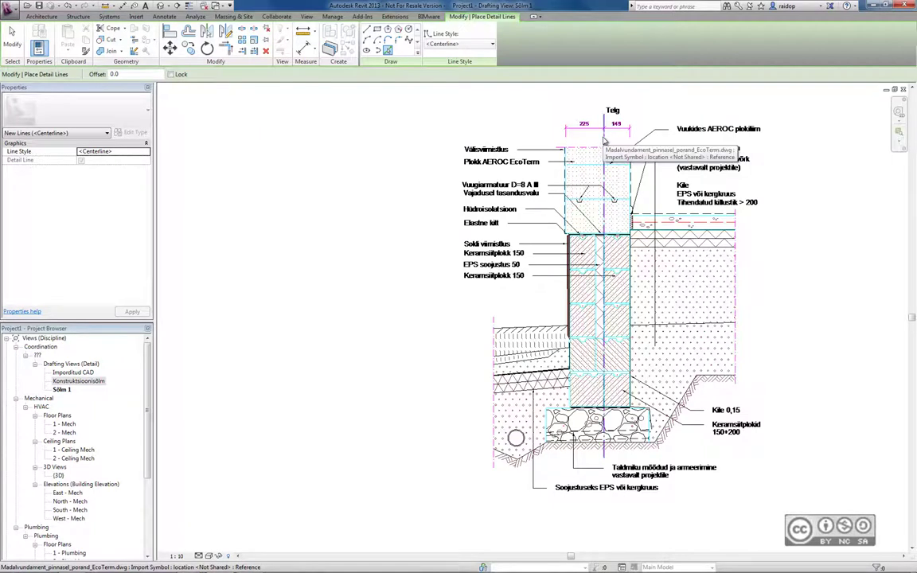
pyautogui.click(442, 44)
pyautogui.click(442, 44)
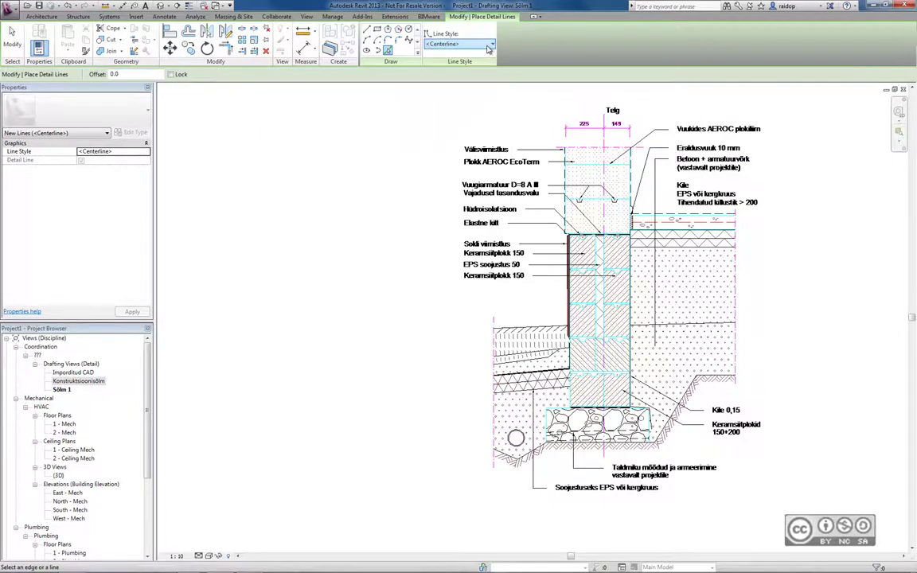
pyautogui.click(468, 45)
pyautogui.click(442, 44)
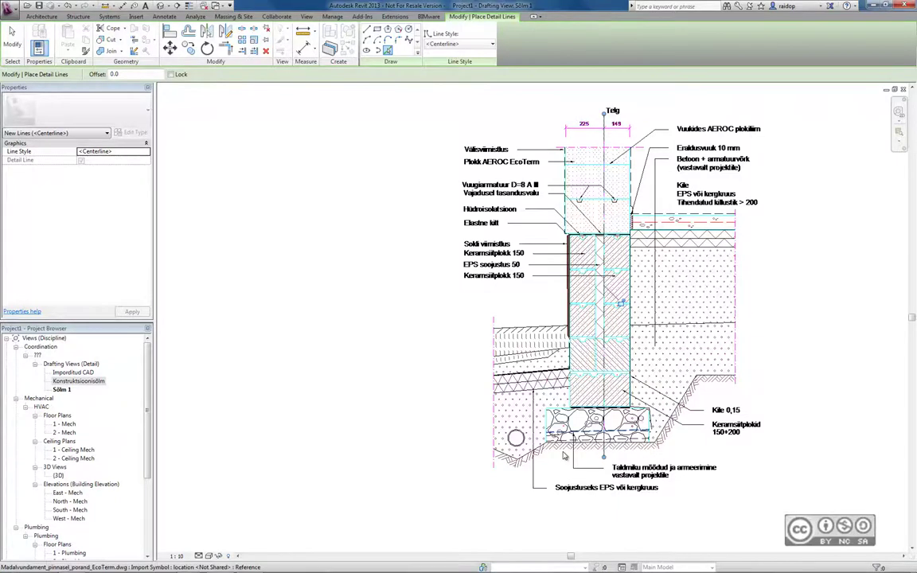
pyautogui.scroll(2, 563, 455)
pyautogui.scroll(2, 563, 456)
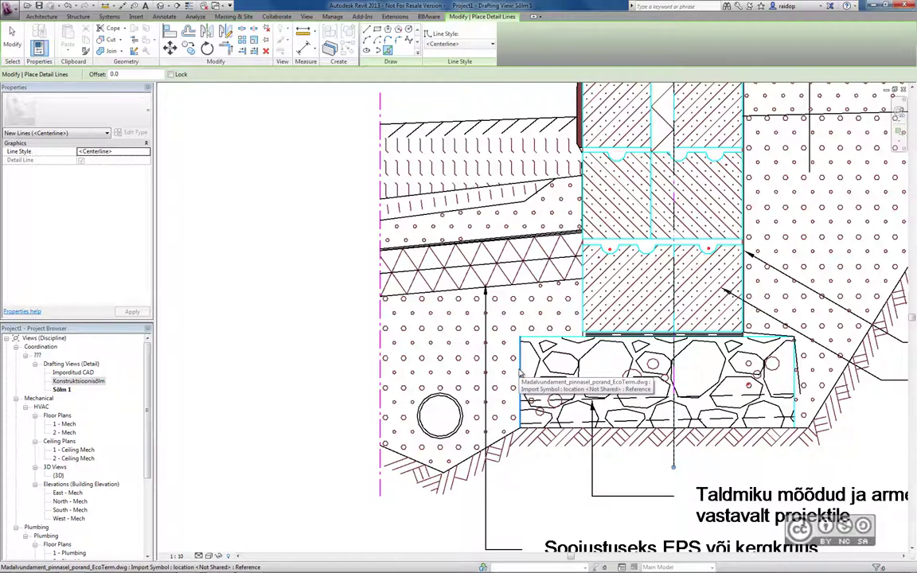
pyautogui.press('Tab')
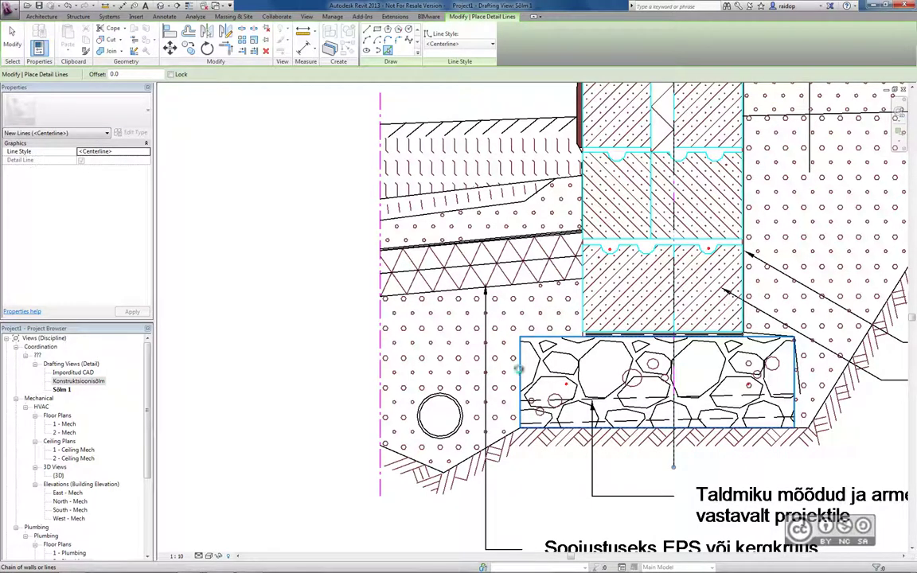
pyautogui.click(520, 373)
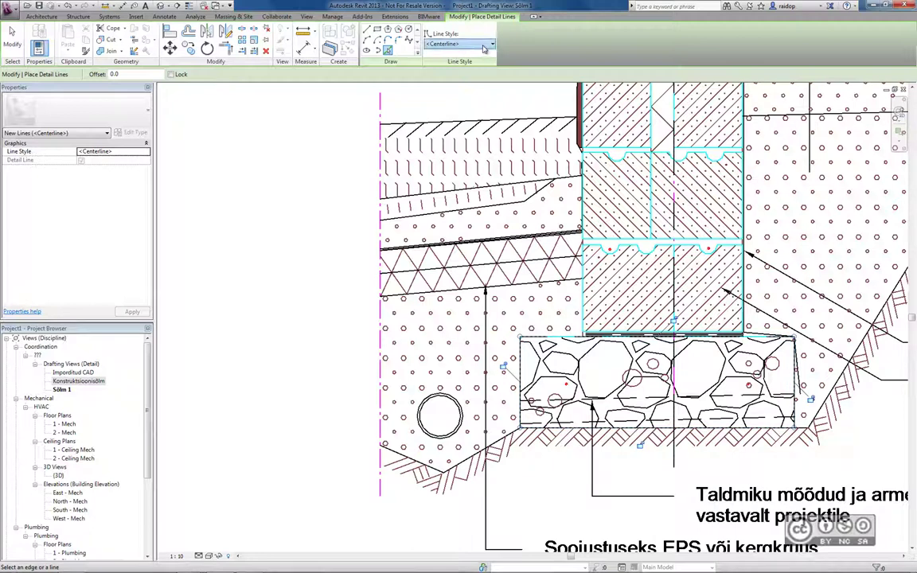
# Switch the line style to Lines and draw a small circle left of the detail
pyautogui.click(468, 44)
pyautogui.click(434, 114)
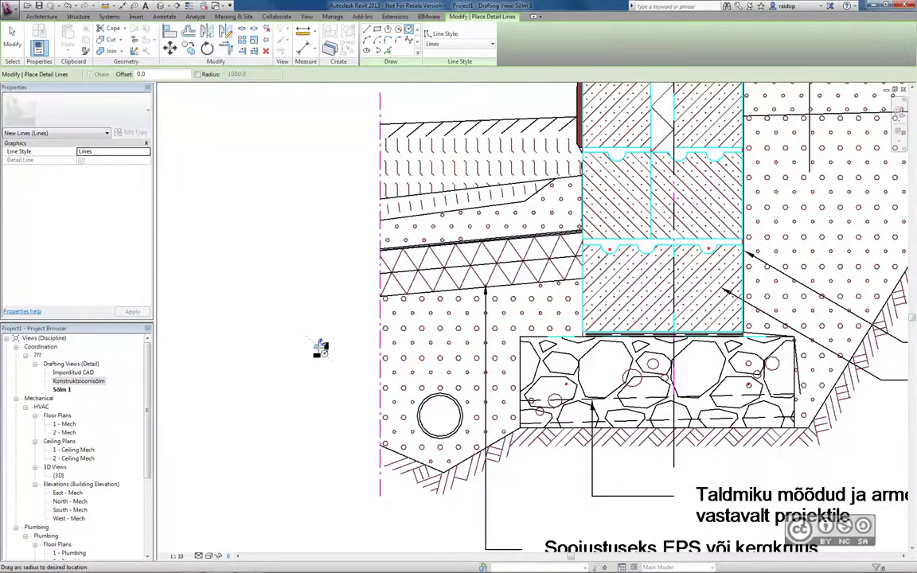
pyautogui.click(318, 348)
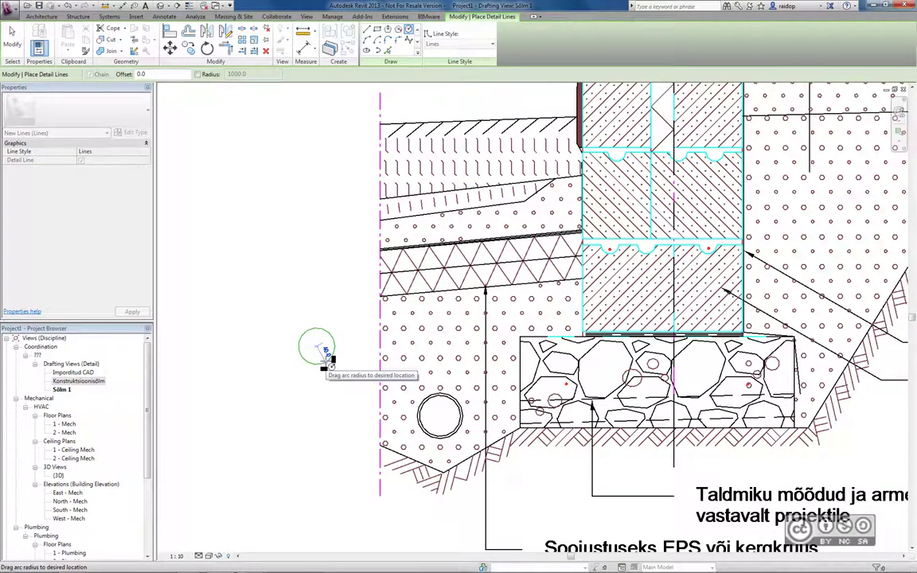
pyautogui.click(327, 357)
pyautogui.press('Escape')
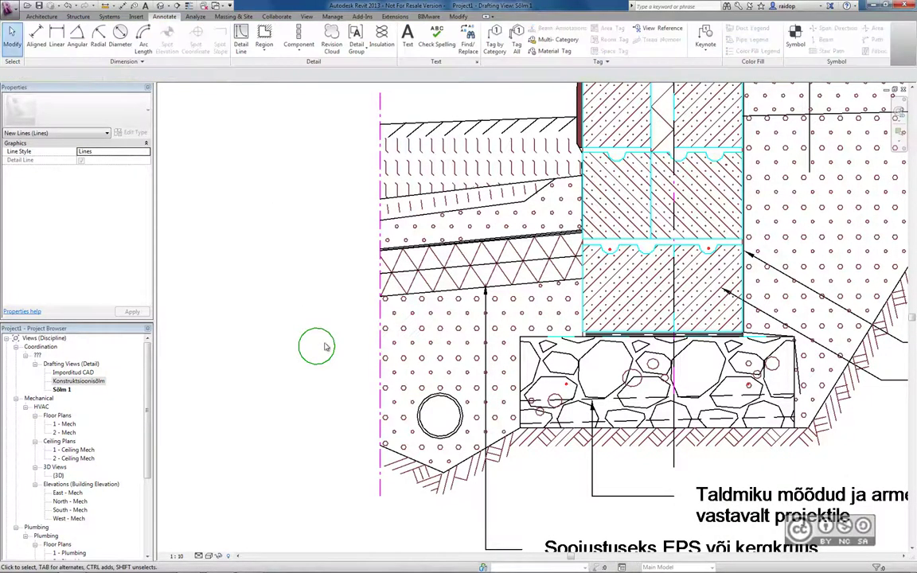
pyautogui.click(333, 344)
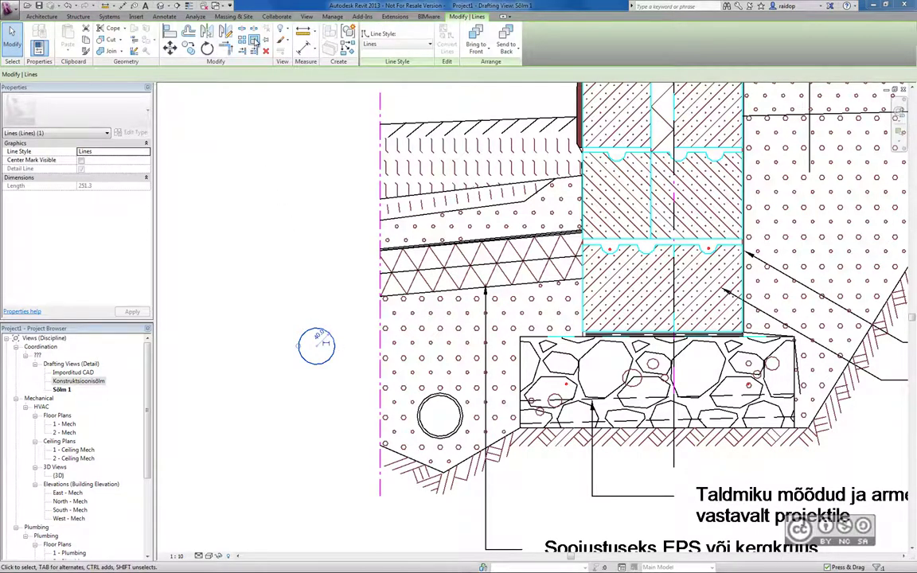
pyautogui.press('Escape')
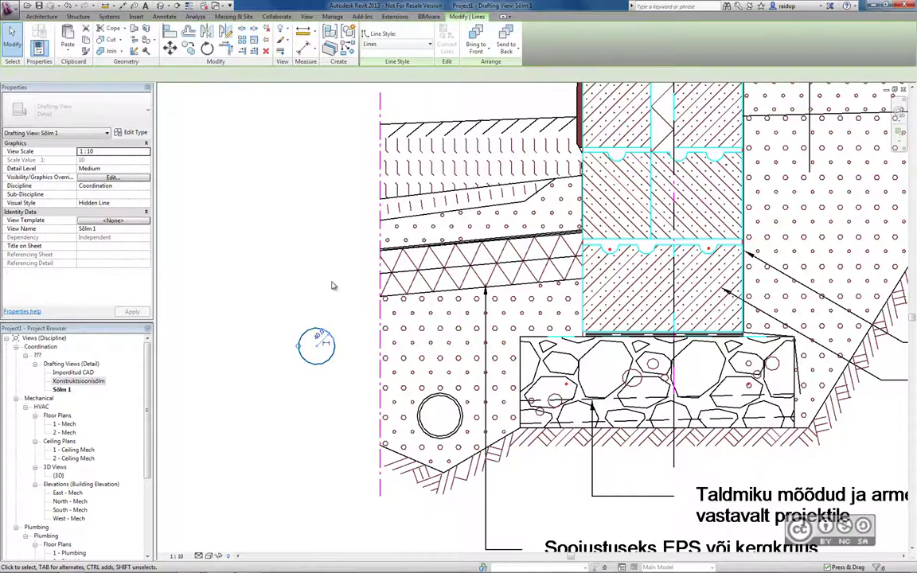
pyautogui.press('Escape')
# Trace the dashed magenta left-edge line as a vertical 883.1 detail line
pyautogui.click(242, 37)
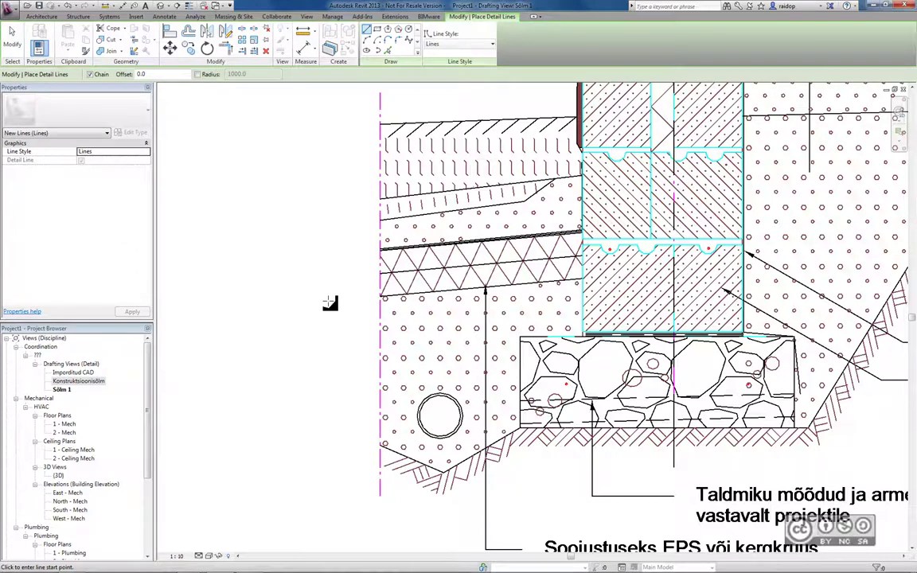
pyautogui.click(389, 51)
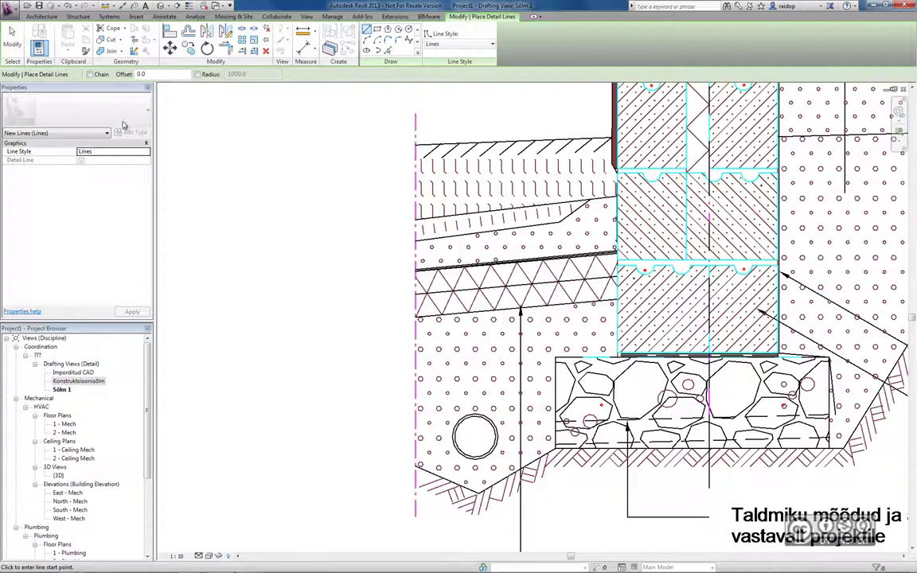
pyautogui.click(414, 503)
pyautogui.click(415, 115)
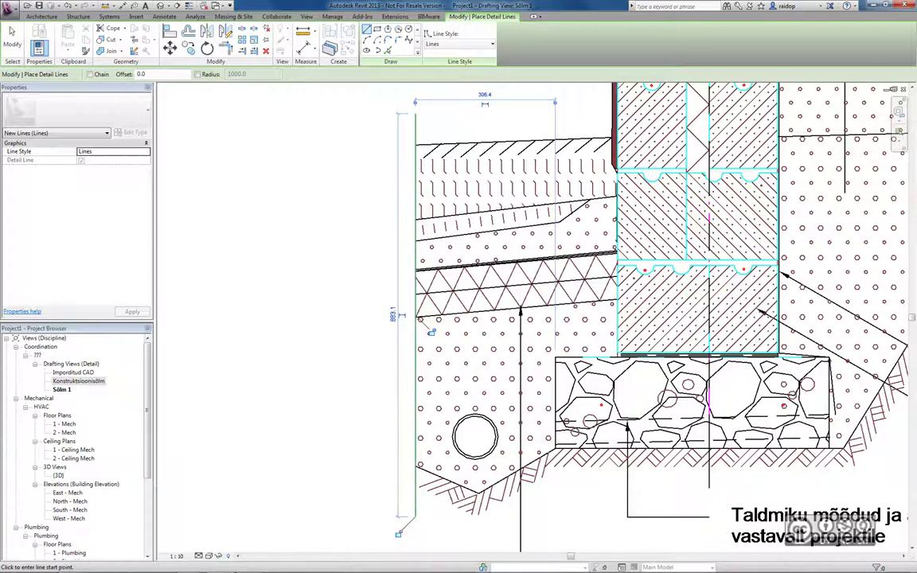
pyautogui.press('Escape')
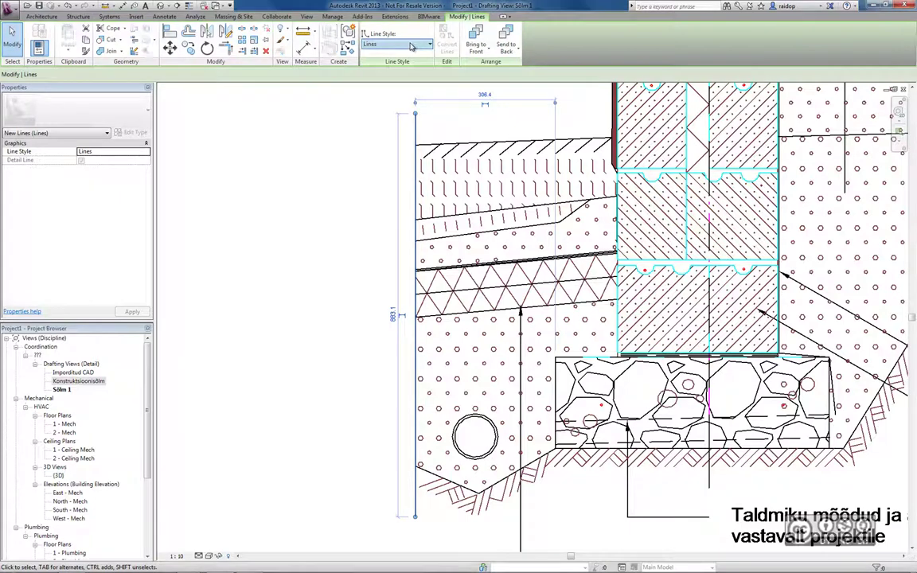
# Check the new line's line style, leave it unchanged and clear the selection
pyautogui.click(411, 45)
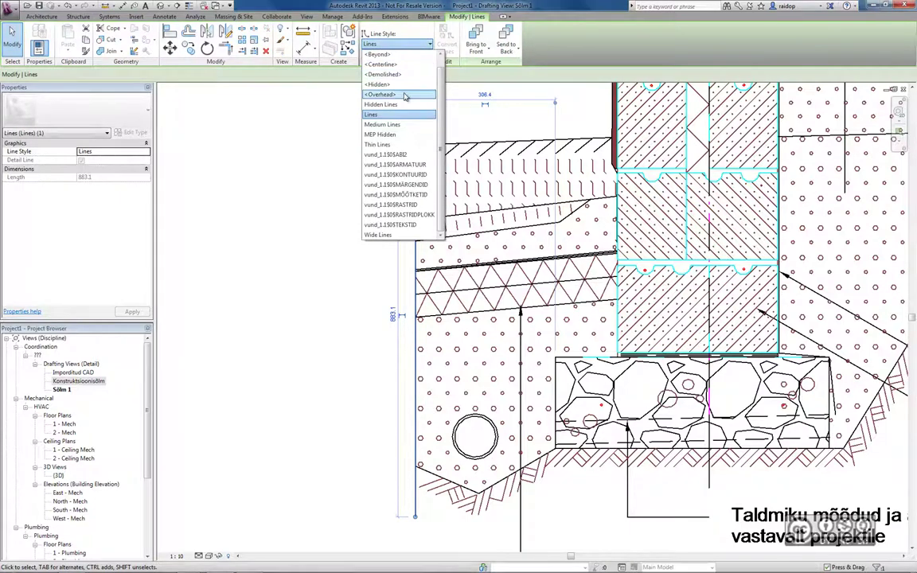
pyautogui.click(406, 94)
pyautogui.click(369, 273)
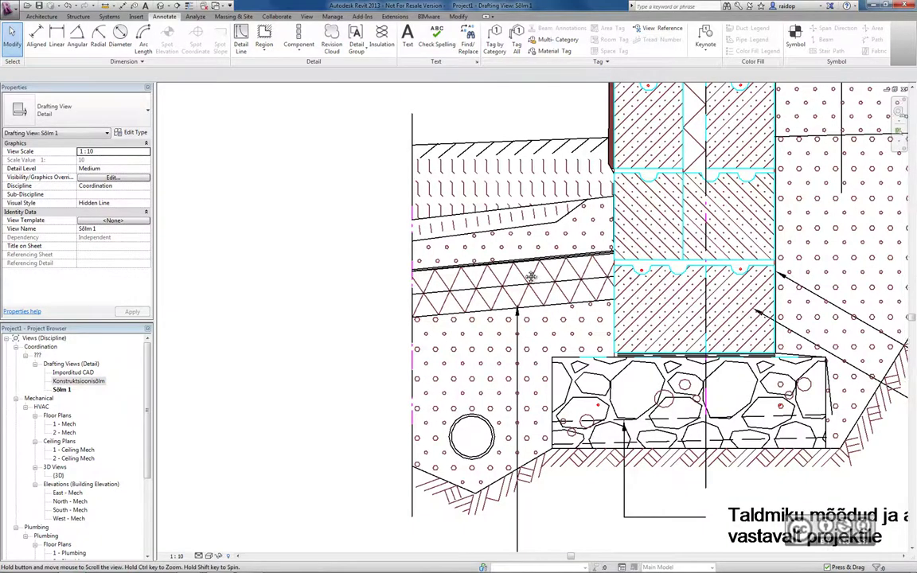
pyautogui.moveTo(660, 534); pyautogui.dragTo(560, 461, button='middle')
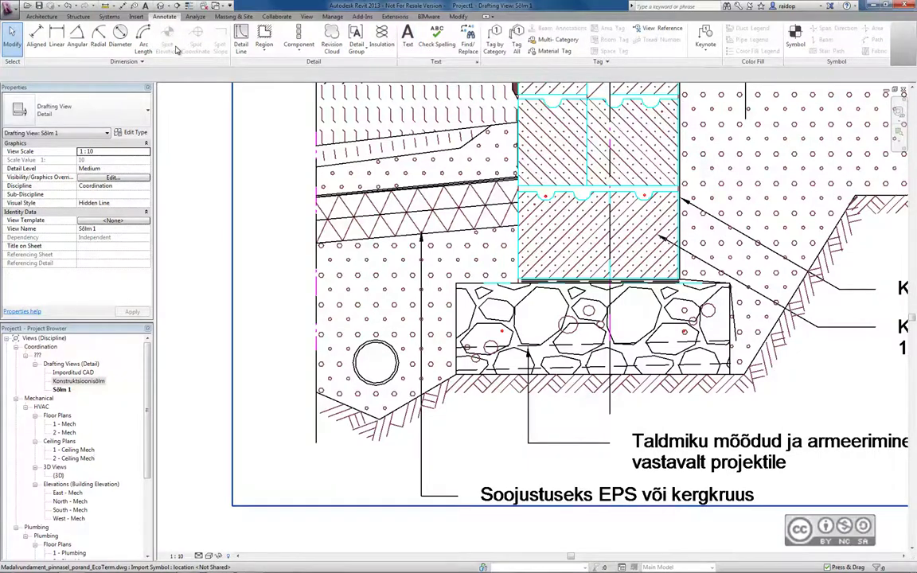
# Open the Konstruktsioonisõlm drafting view from the Project Browser
pyautogui.click(240, 38)
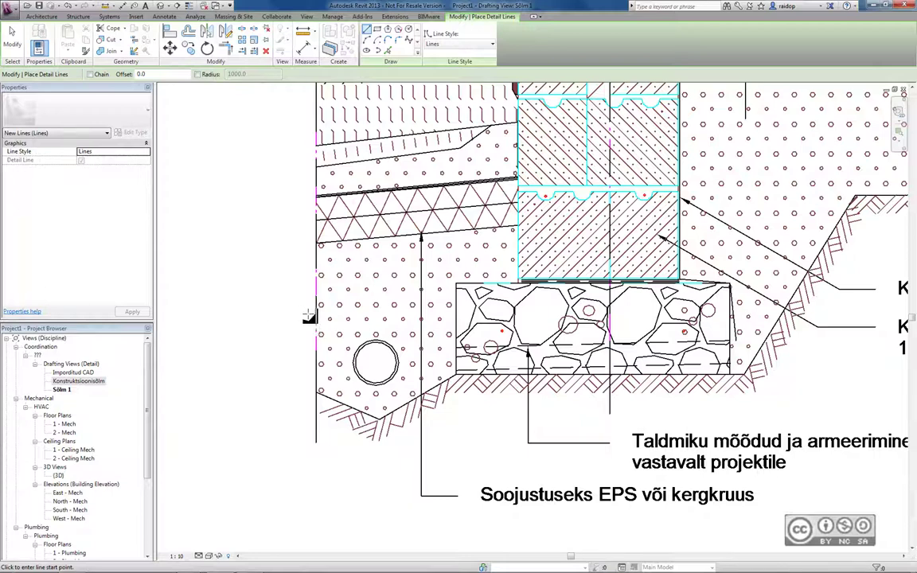
pyautogui.scroll(-2, 262, 319)
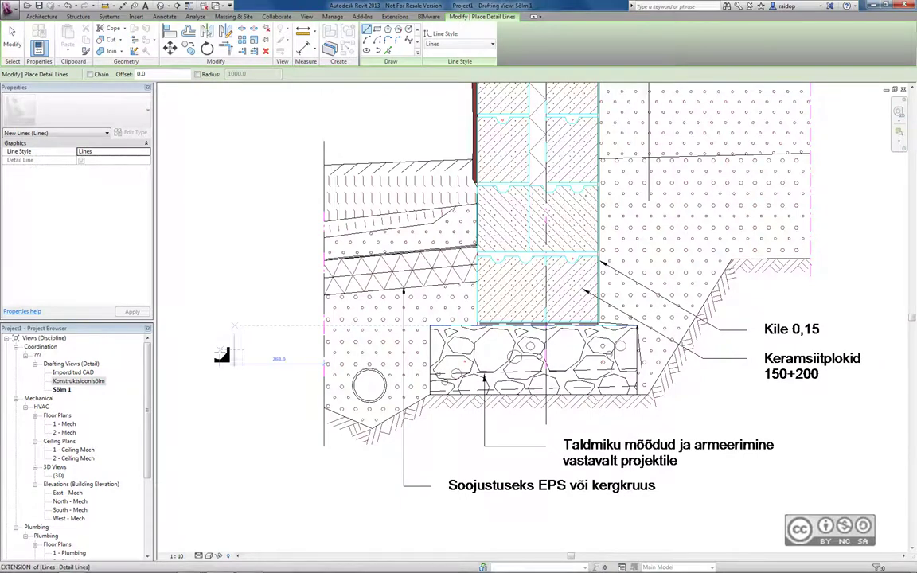
pyautogui.doubleClick(76, 381)
pyautogui.press('Escape')
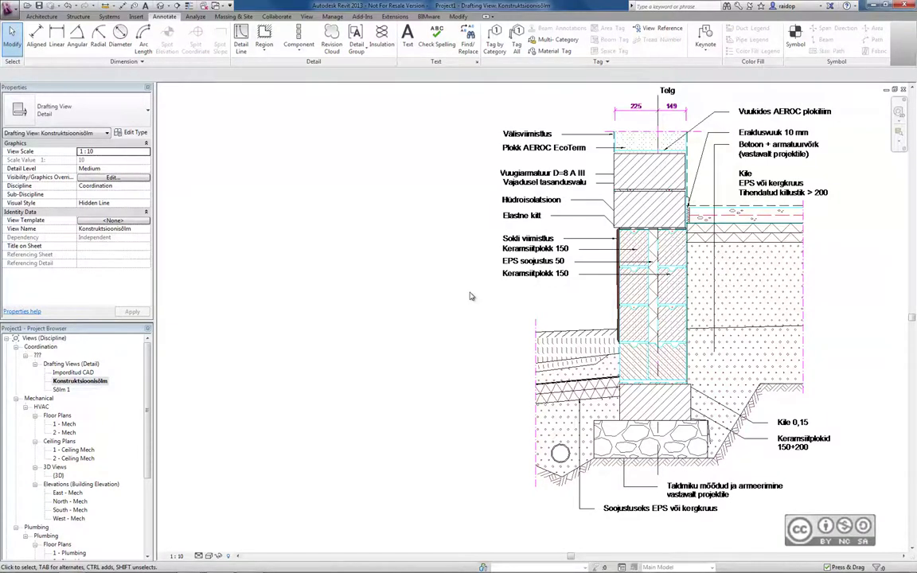
pyautogui.click(136, 16)
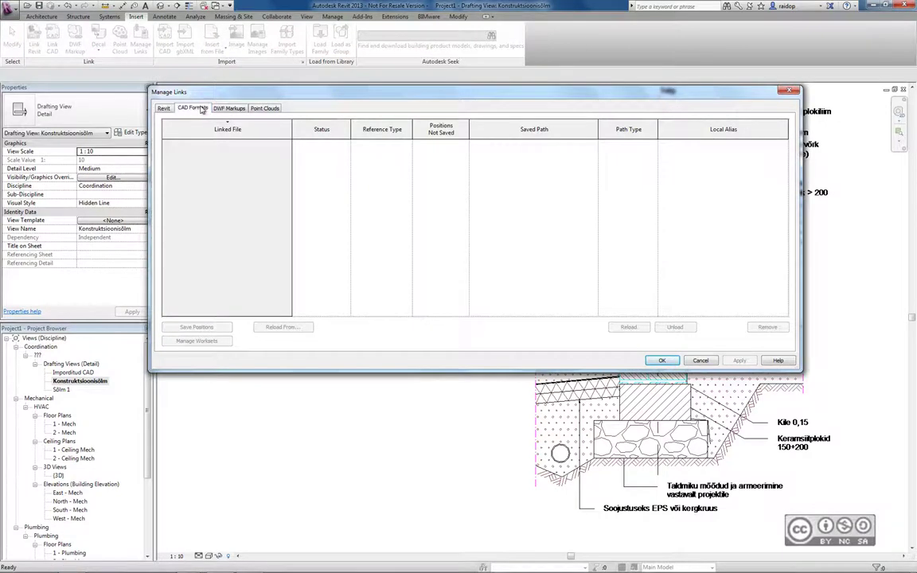
pyautogui.click(192, 108)
pyautogui.click(233, 143)
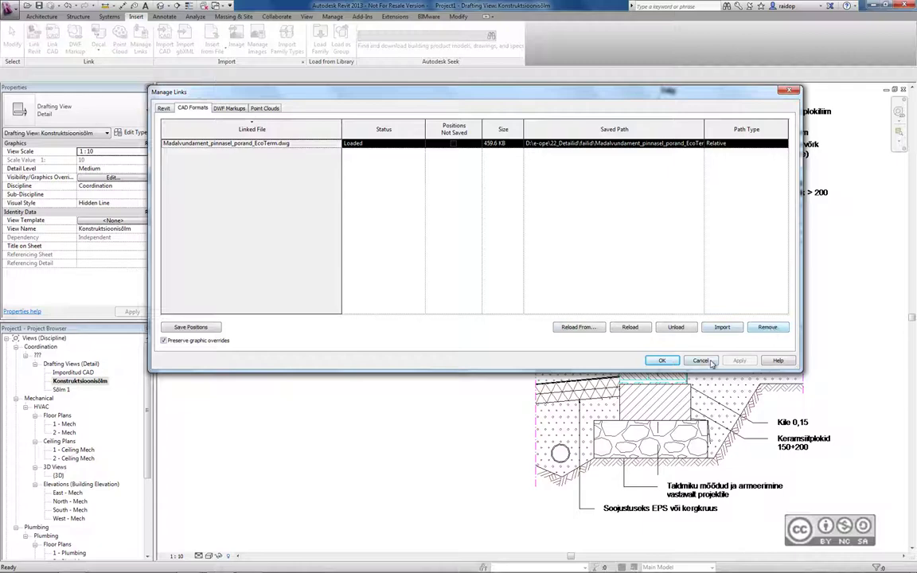
pyautogui.click(662, 360)
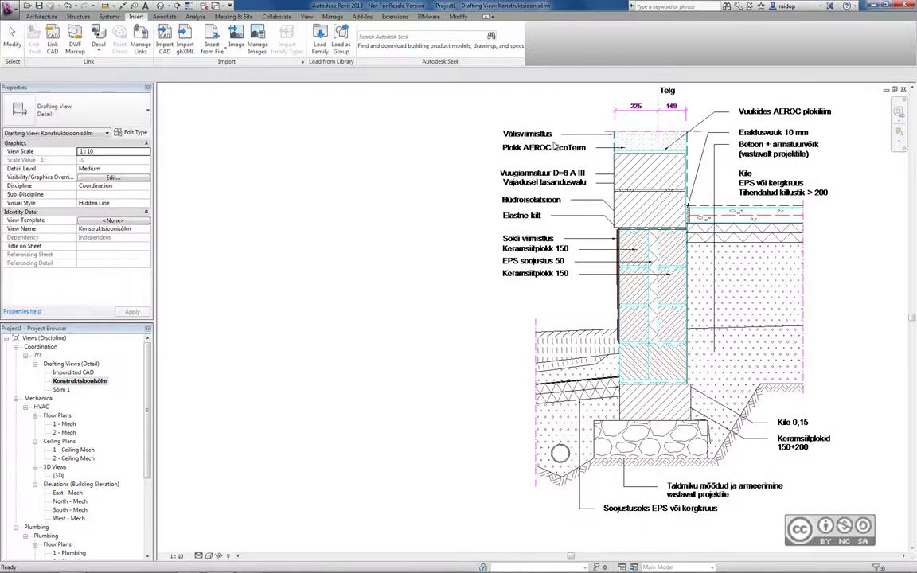
pyautogui.click(503, 177)
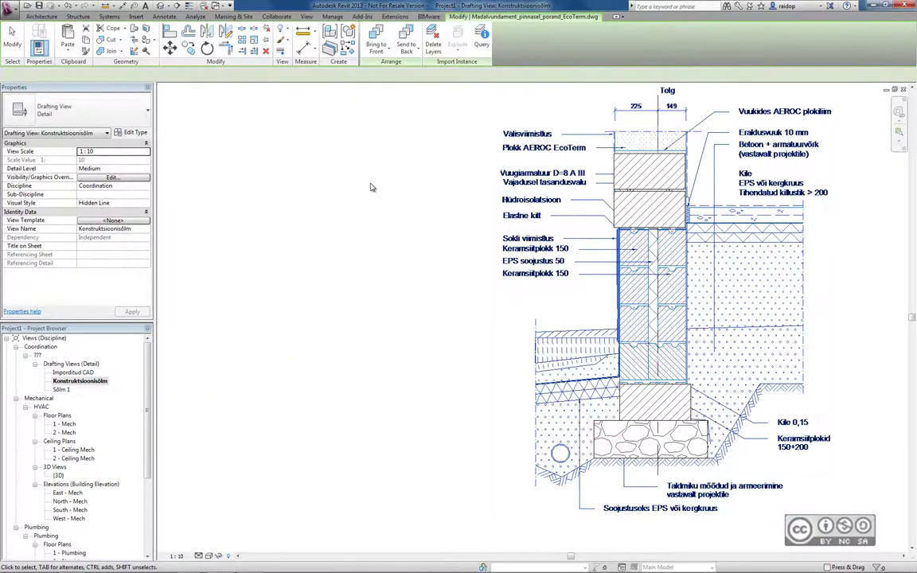
pyautogui.press('Delete')
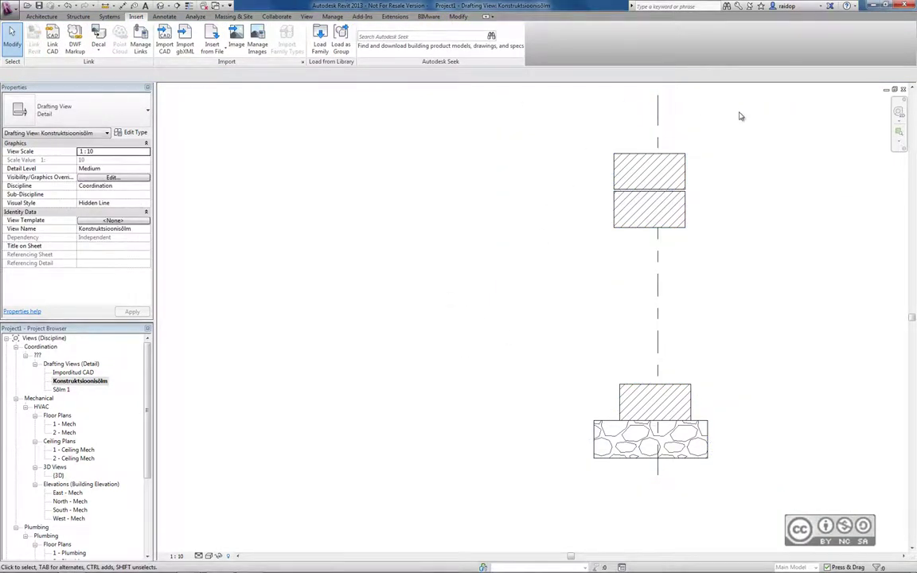
pyautogui.click(70, 7)
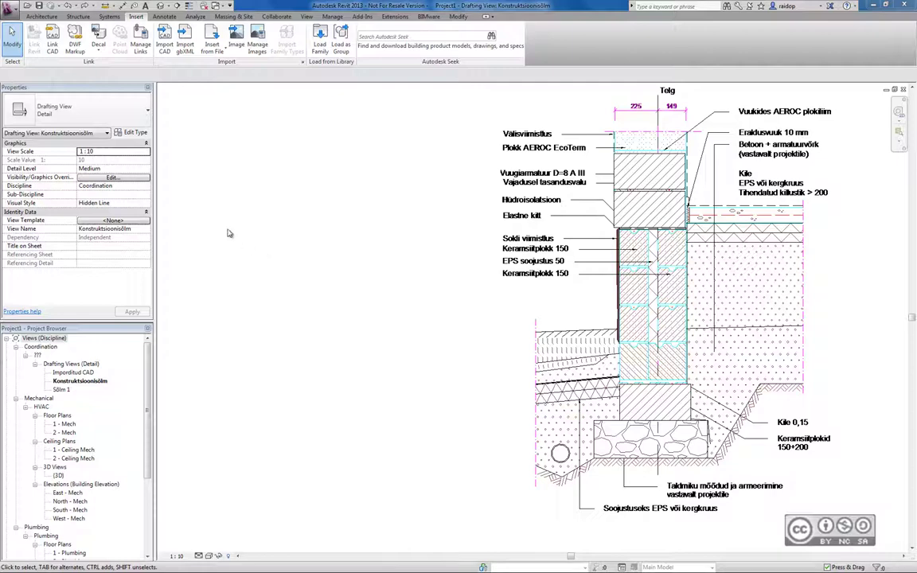
# Open Details.rvt and create an empty drafting view named 'Sprinkleri sõlm' at 1 : 1
pyautogui.hotkey('ctrl', 'o')
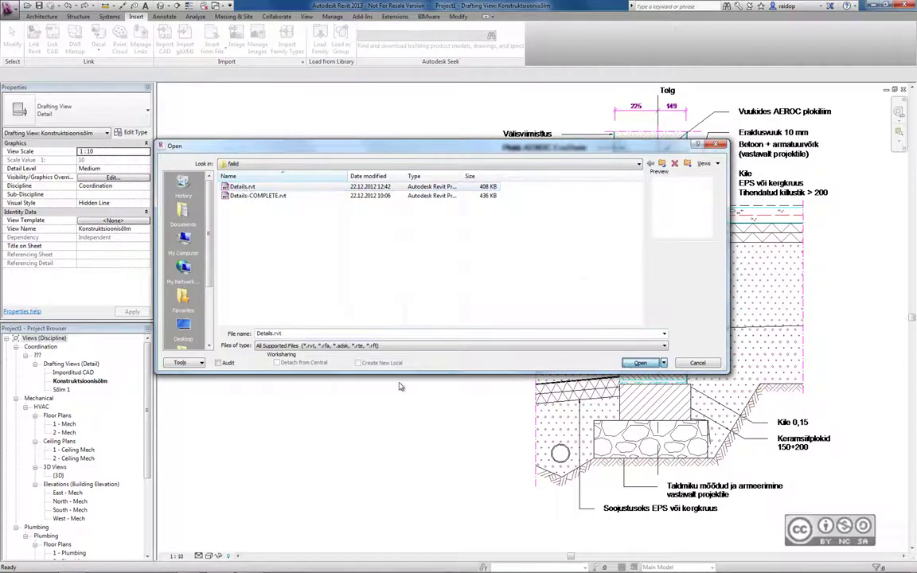
pyautogui.click(640, 362)
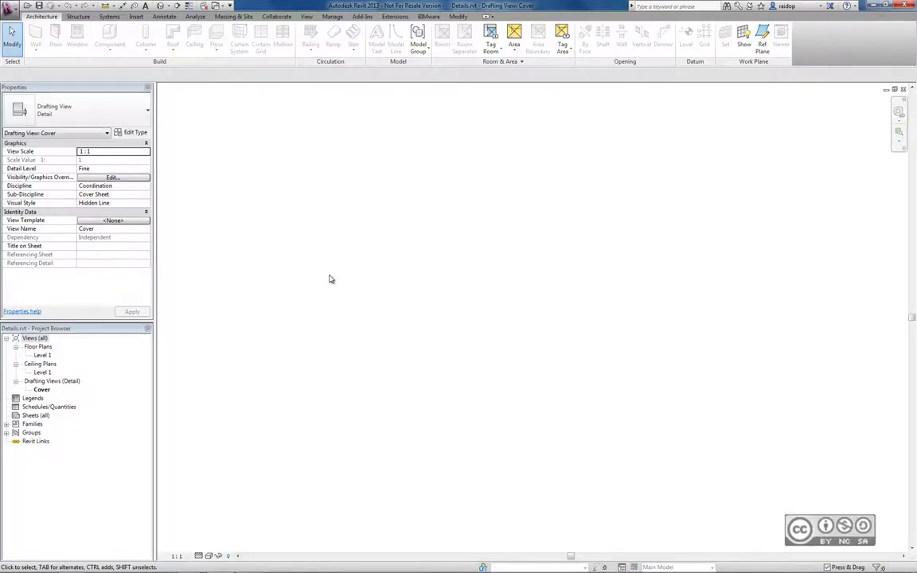
pyautogui.click(307, 16)
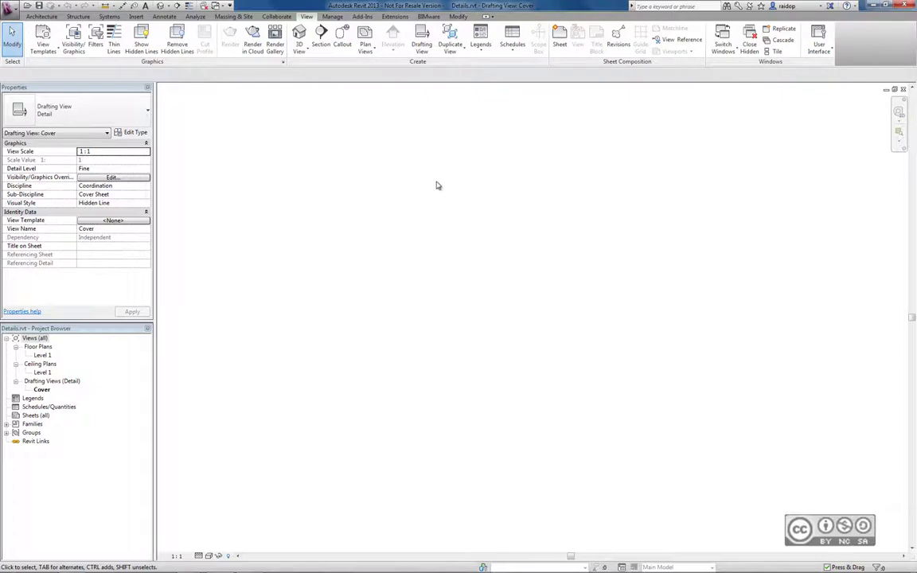
pyautogui.click(423, 48)
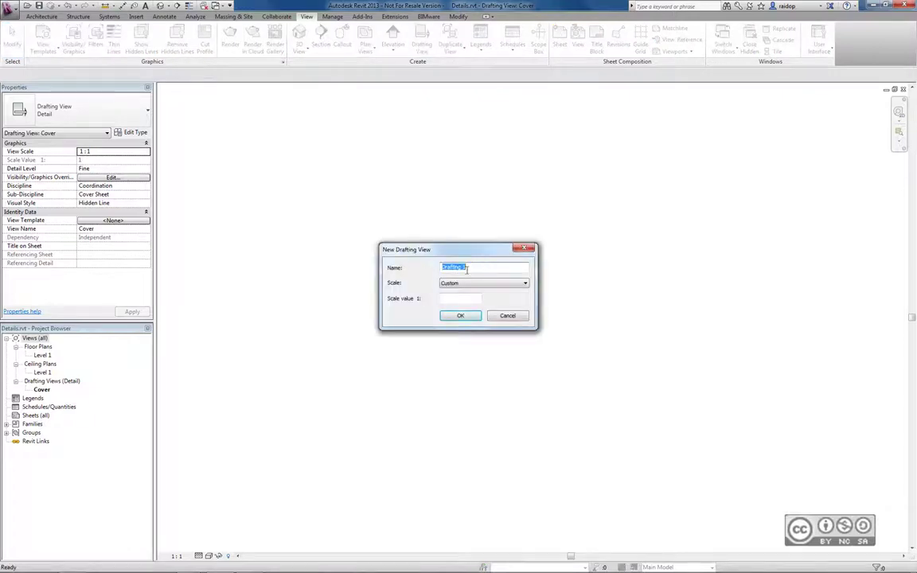
pyautogui.write('Sprinkleri sölm')
pyautogui.press('Return')
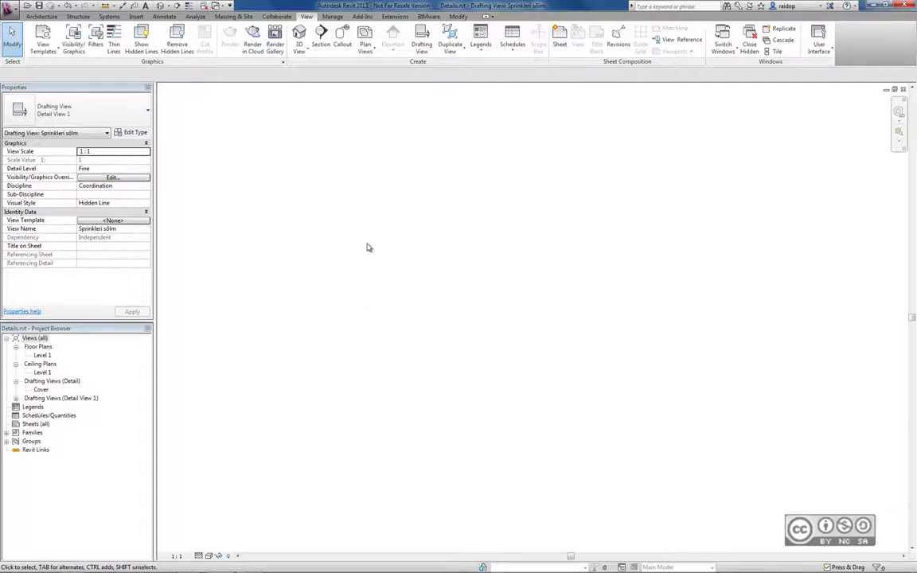
pyautogui.click(136, 17)
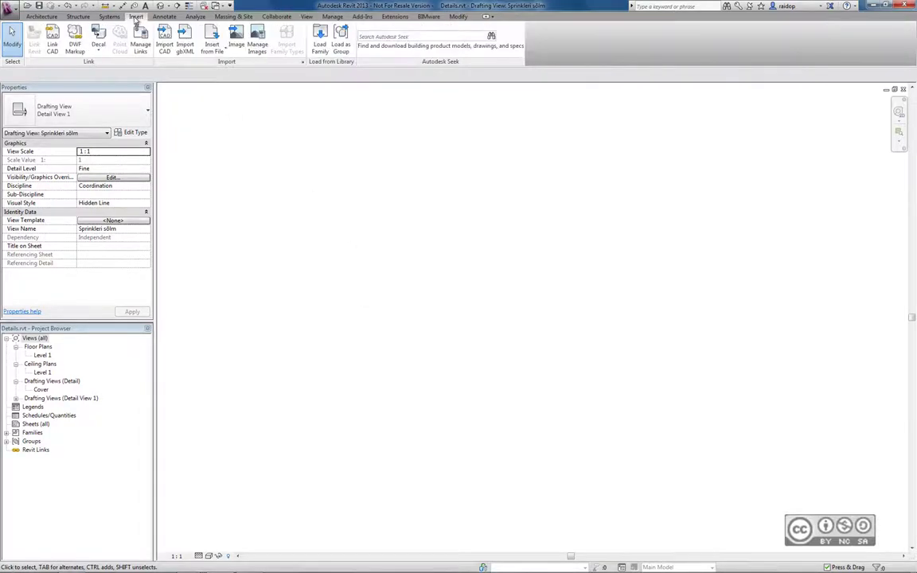
# Link SprinklerHeadDrop.dwg with Manual - Center positioning, place it, and zoom in
pyautogui.click(52, 39)
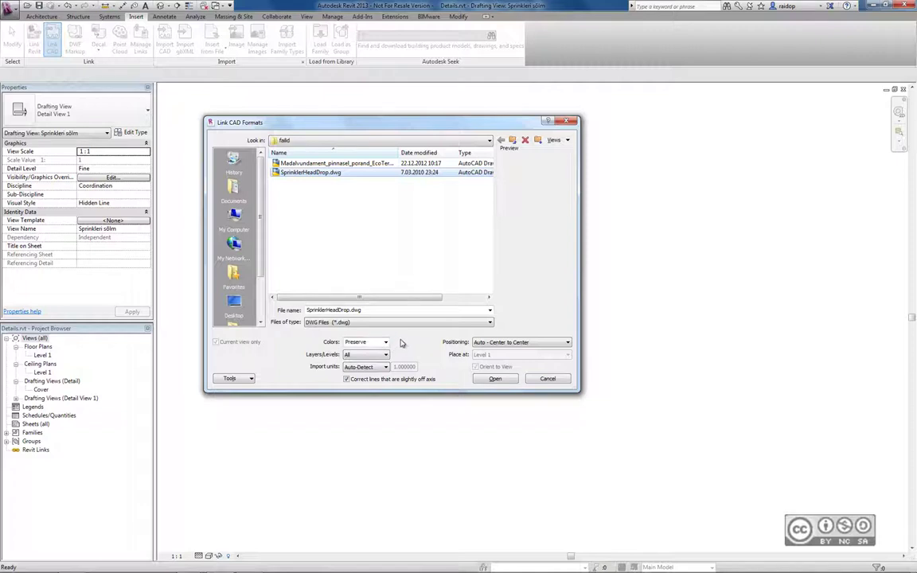
pyautogui.click(488, 344)
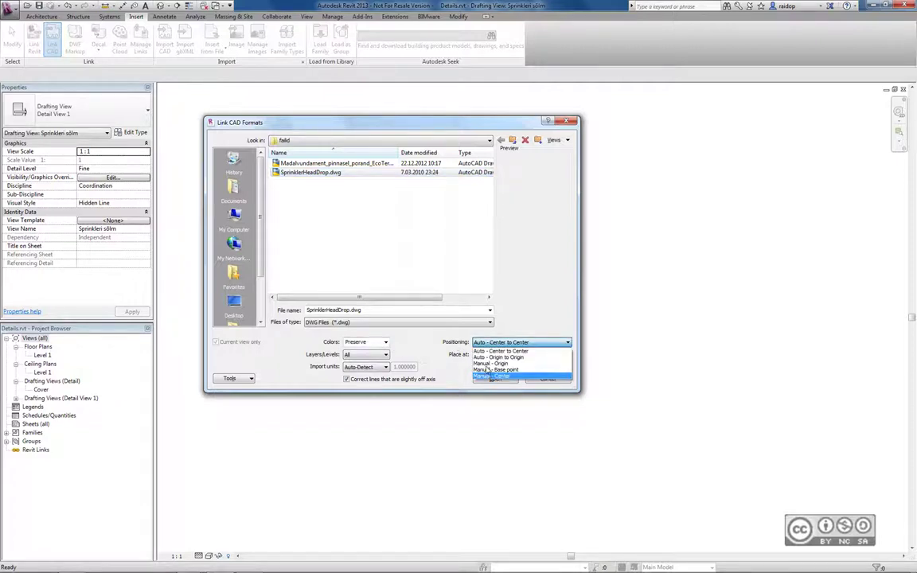
pyautogui.click(487, 376)
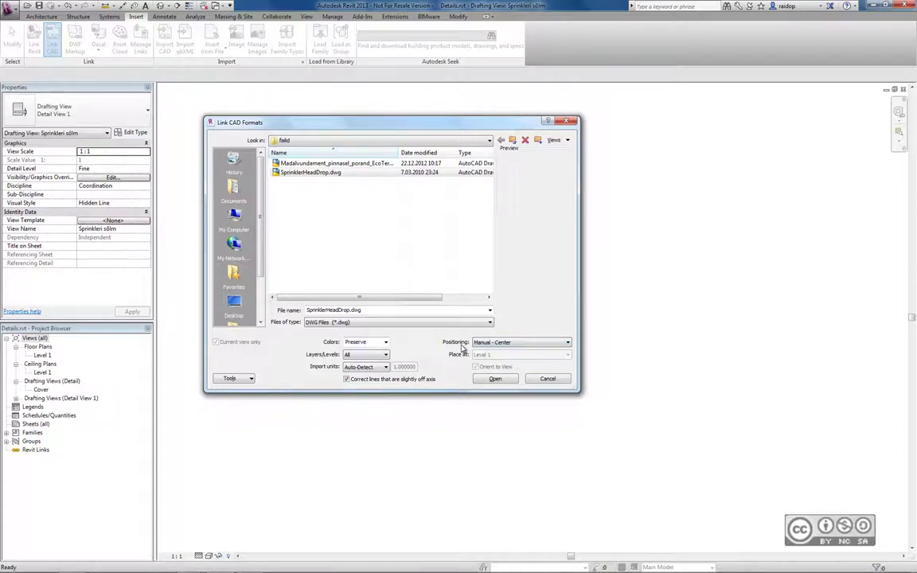
pyautogui.press('Return')
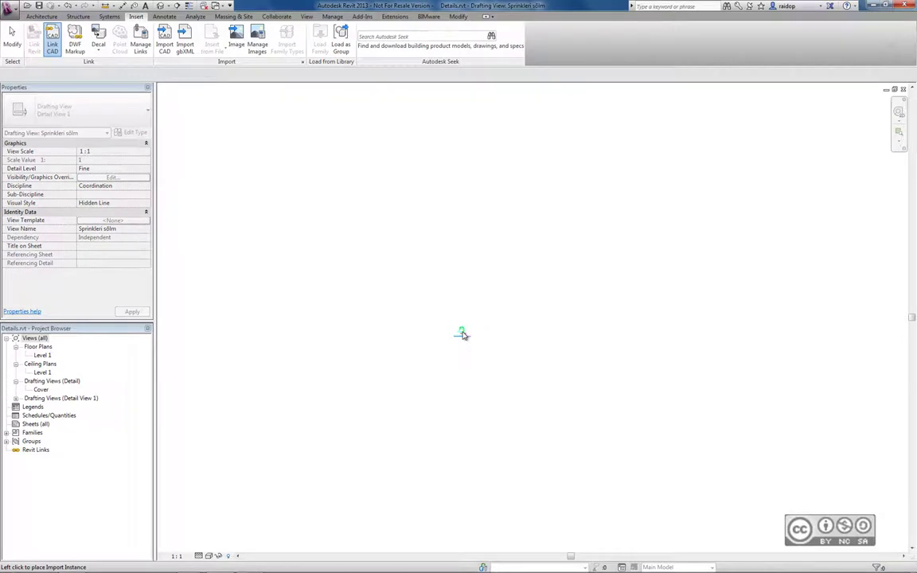
pyautogui.click(463, 334)
pyautogui.scroll(1, 462, 323)
pyautogui.scroll(2, 462, 319)
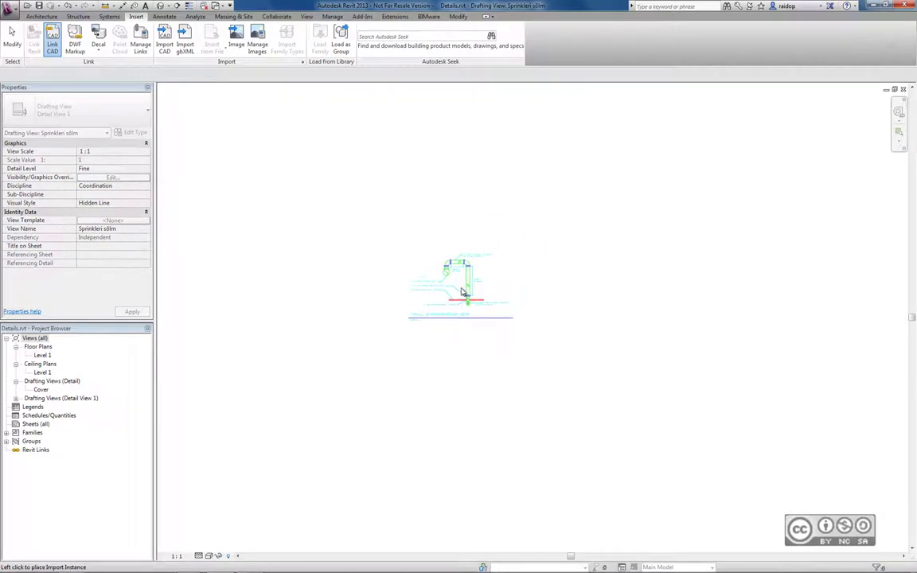
pyautogui.click(462, 280)
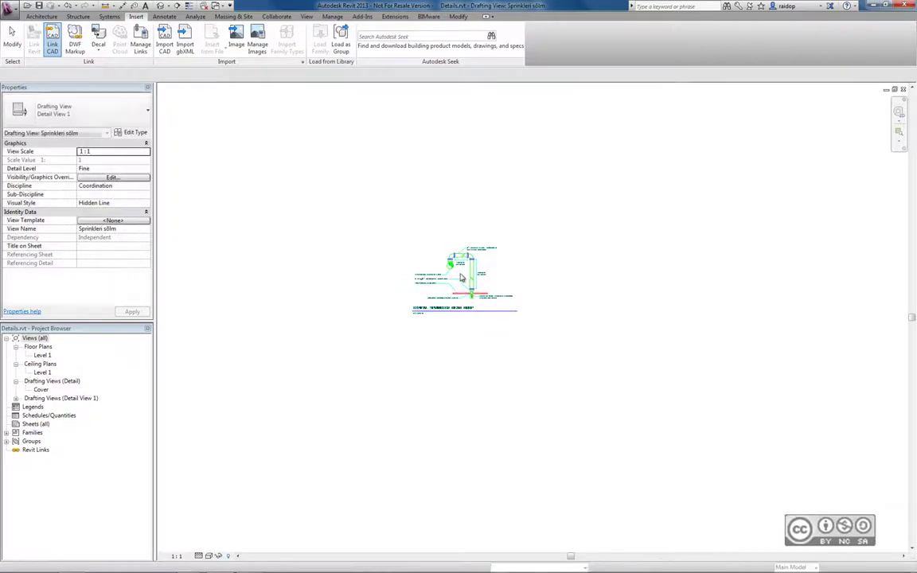
pyautogui.scroll(3, 462, 277)
pyautogui.scroll(2, 446, 271)
pyautogui.scroll(1, 426, 265)
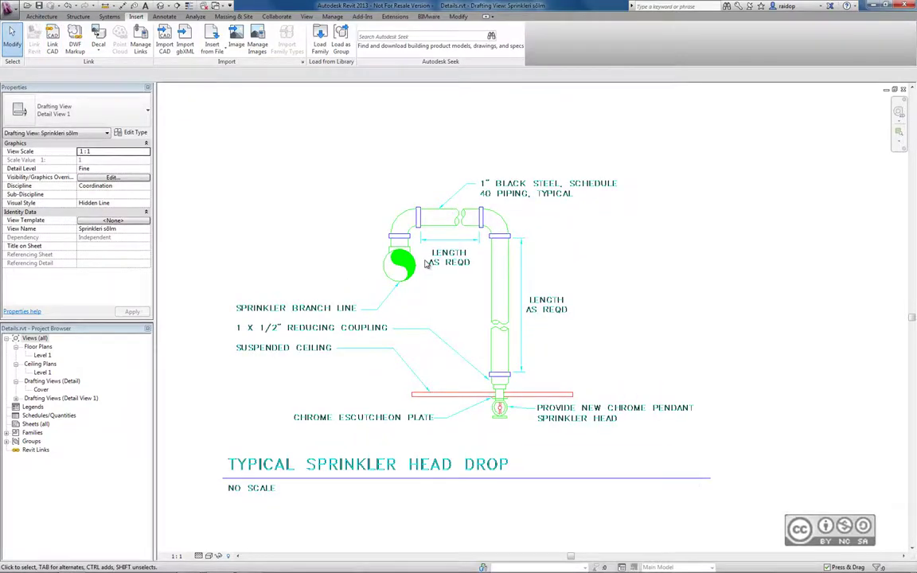
pyautogui.scroll(1, 426, 265)
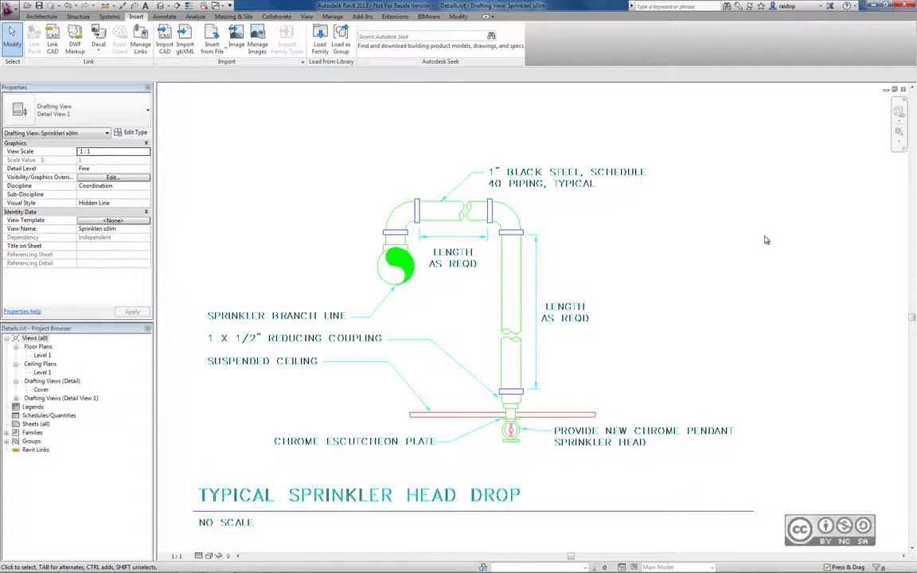
# Start Pick Lines detail lines using the Wide Lines style
pyautogui.click(164, 17)
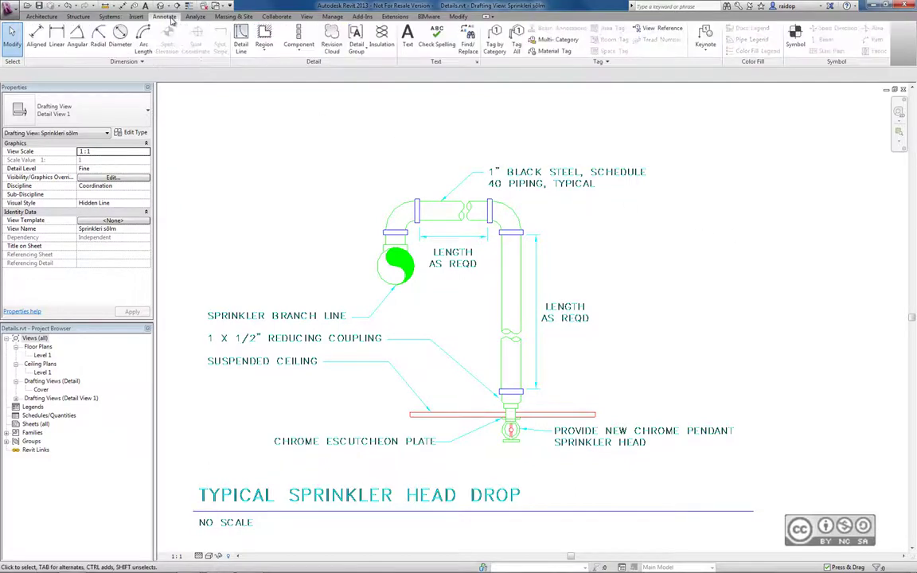
pyautogui.click(241, 35)
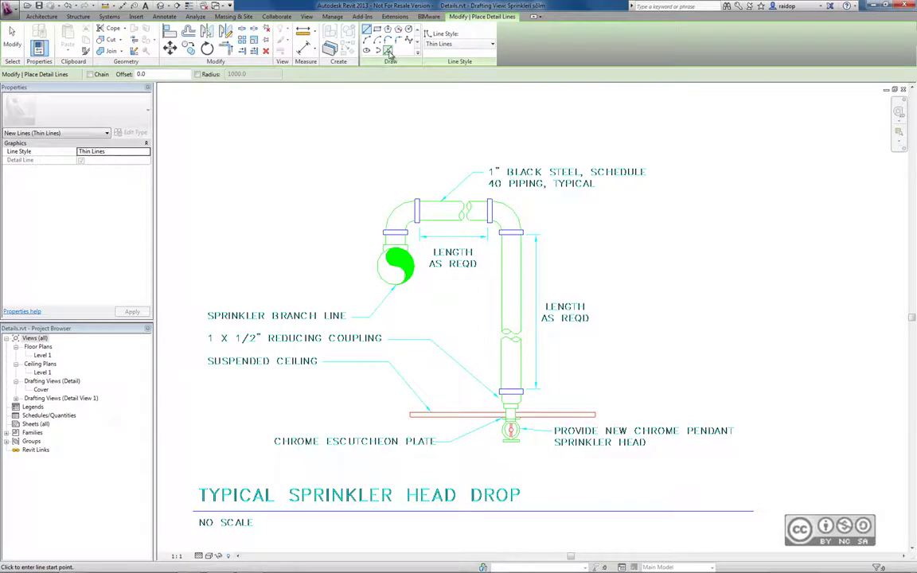
pyautogui.click(388, 51)
pyautogui.click(478, 45)
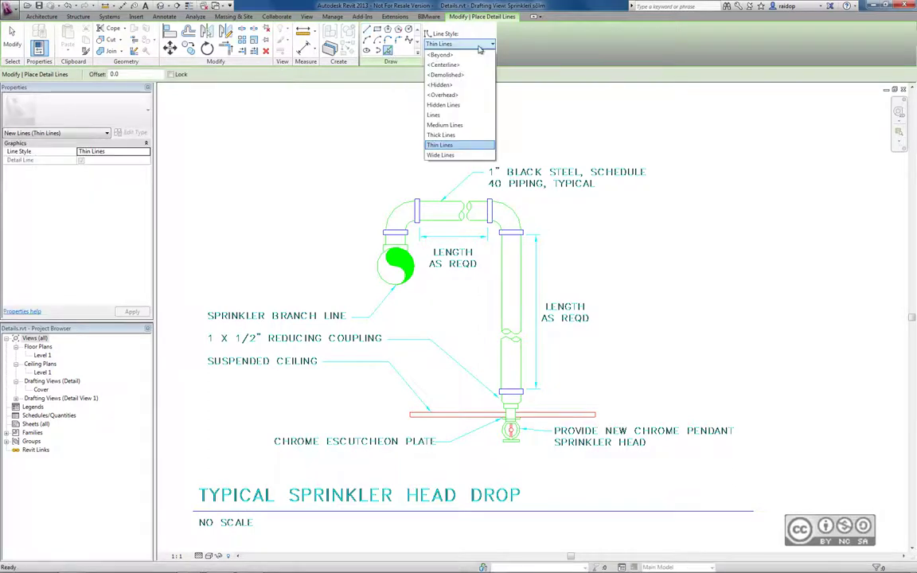
pyautogui.click(440, 154)
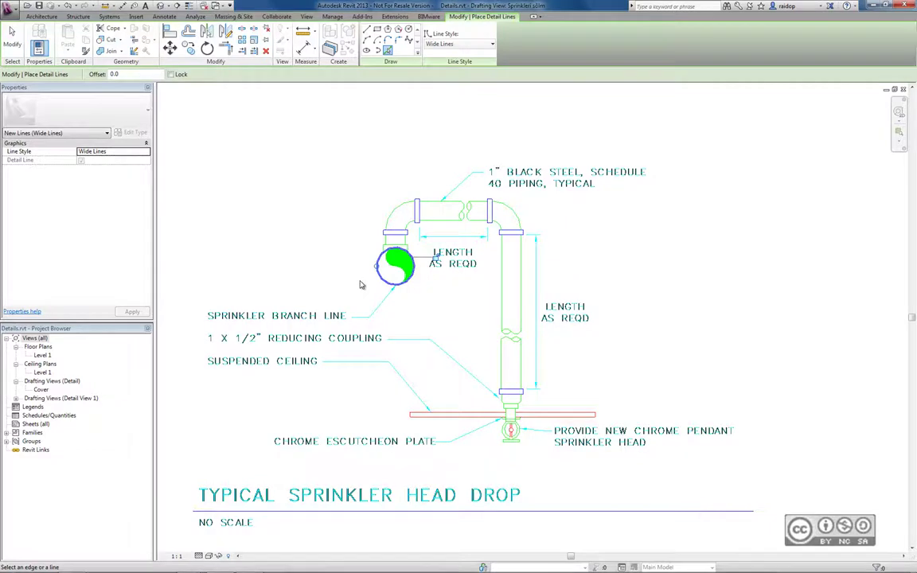
pyautogui.scroll(2, 374, 256)
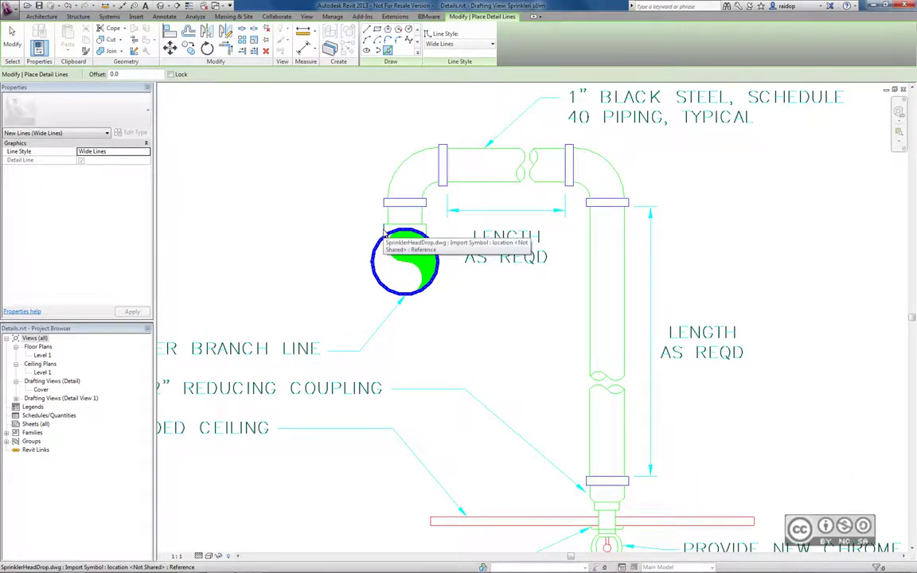
# Trace the branch-line circle, coupling, first elbow, flange and horizontal pipe break
pyautogui.click(385, 231)
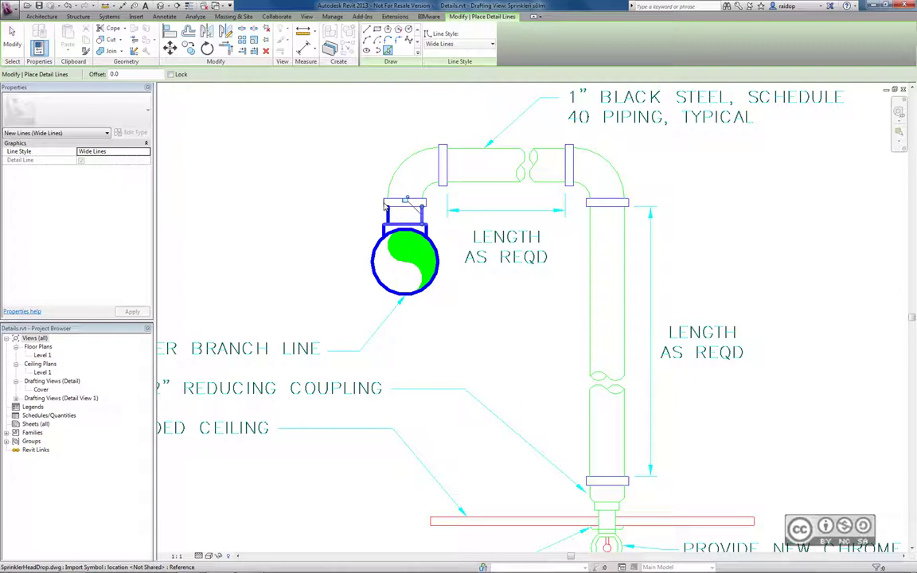
pyautogui.press('Tab')
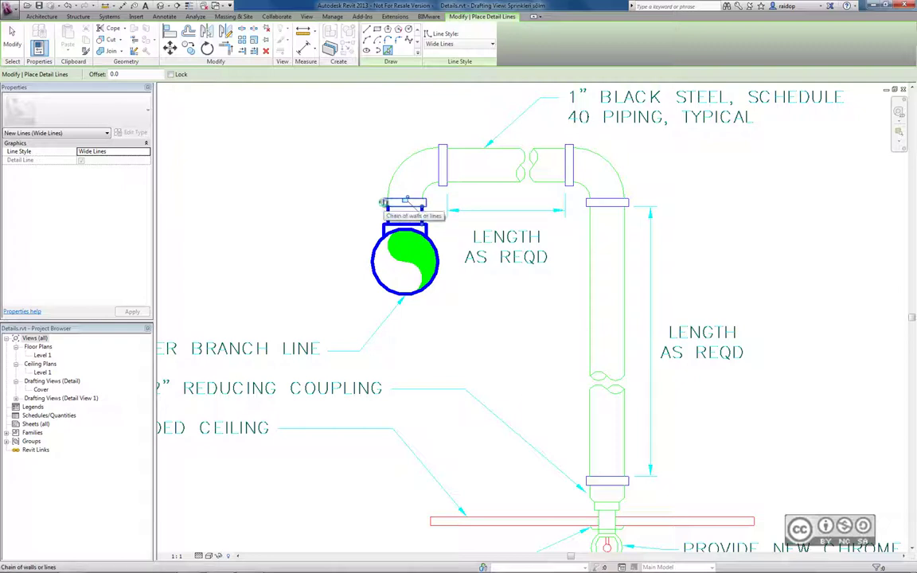
pyautogui.click(383, 202)
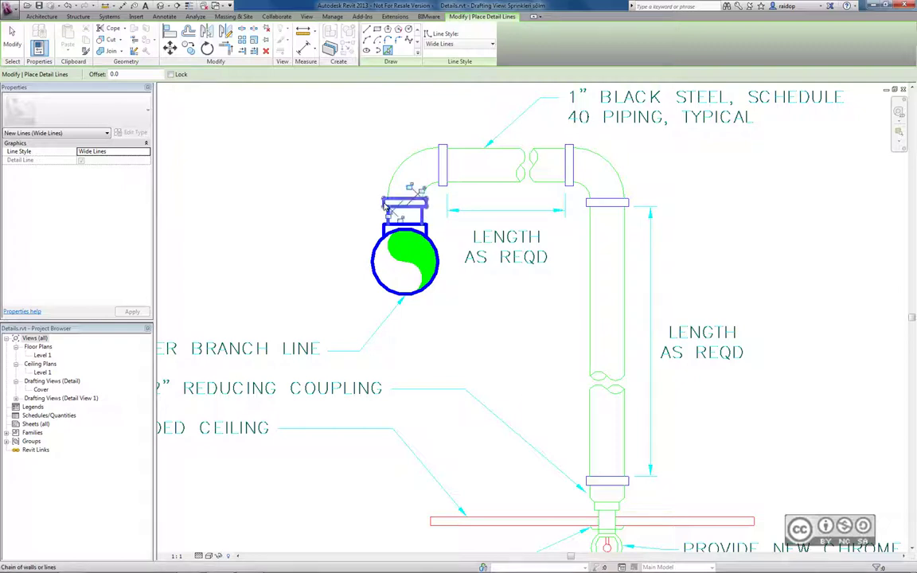
pyautogui.click(436, 172)
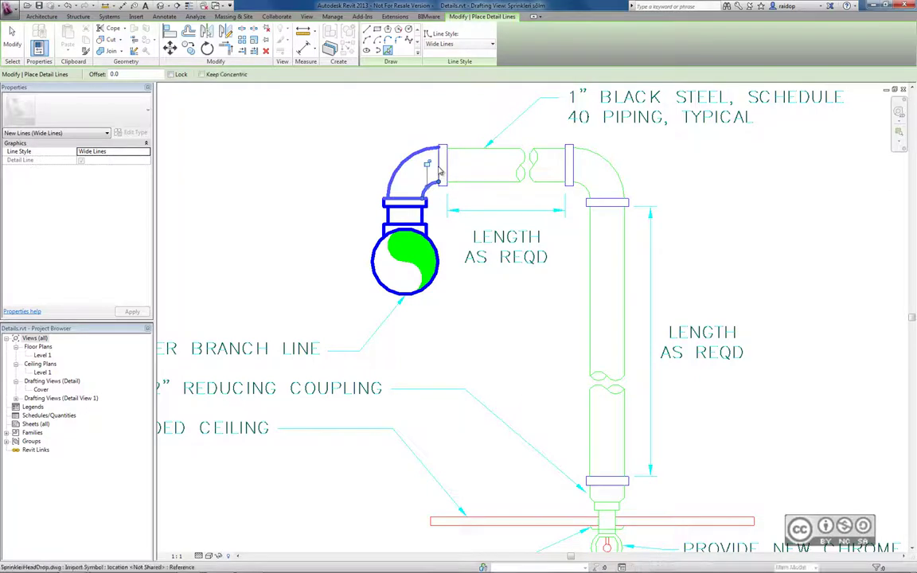
pyautogui.click(443, 166)
pyautogui.click(492, 148)
pyautogui.click(491, 182)
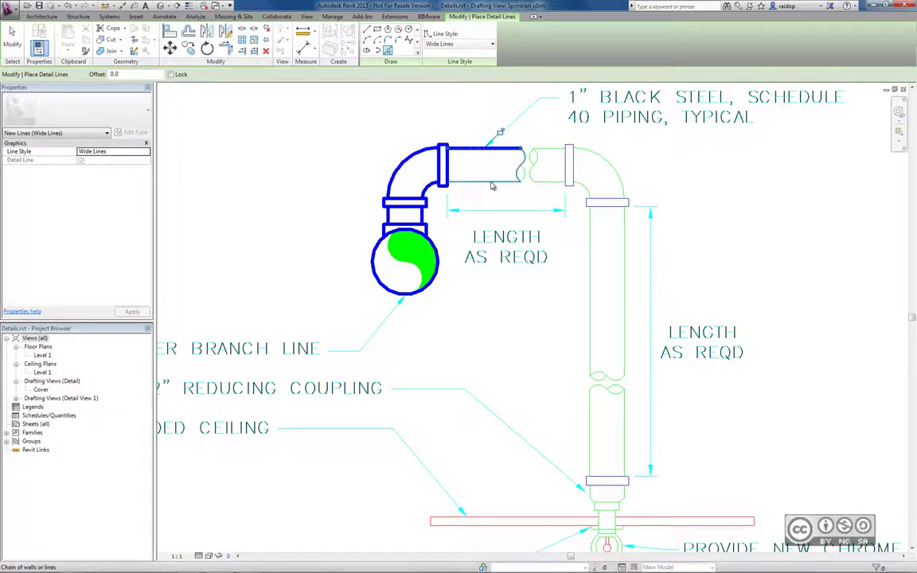
pyautogui.click(532, 165)
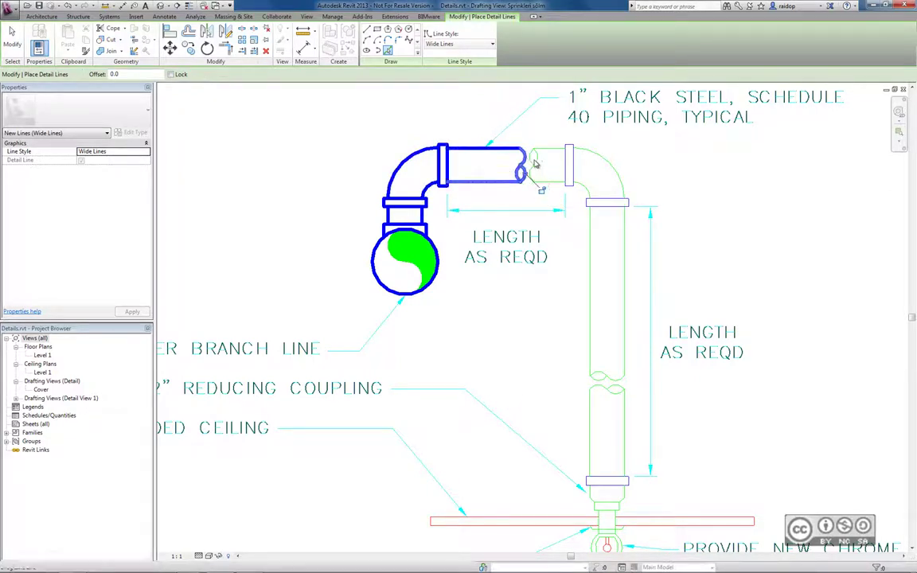
# Trace the second break, short pipe, flange, second elbow and vertical pipe lines
pyautogui.click(531, 159)
pyautogui.click(549, 148)
pyautogui.click(549, 182)
pyautogui.click(569, 163)
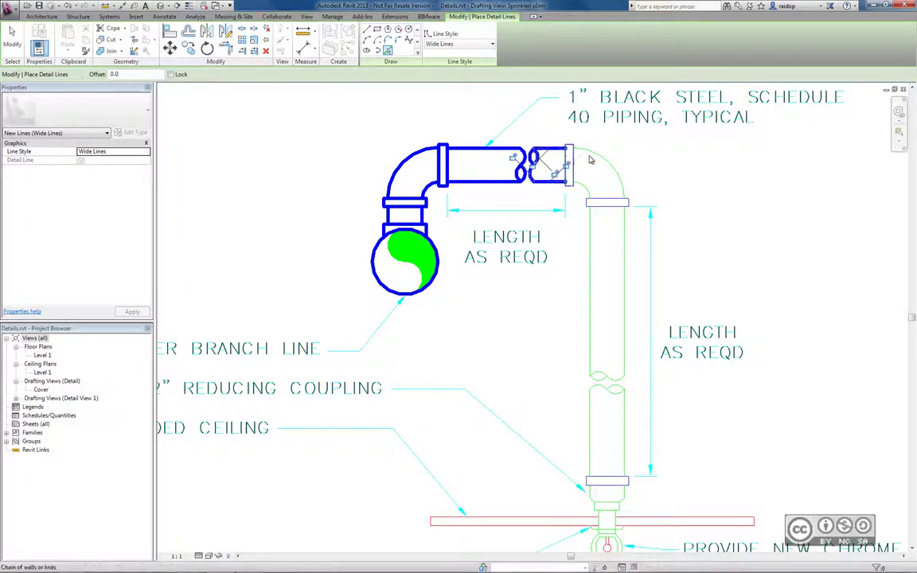
pyautogui.click(590, 160)
pyautogui.click(586, 191)
pyautogui.click(605, 203)
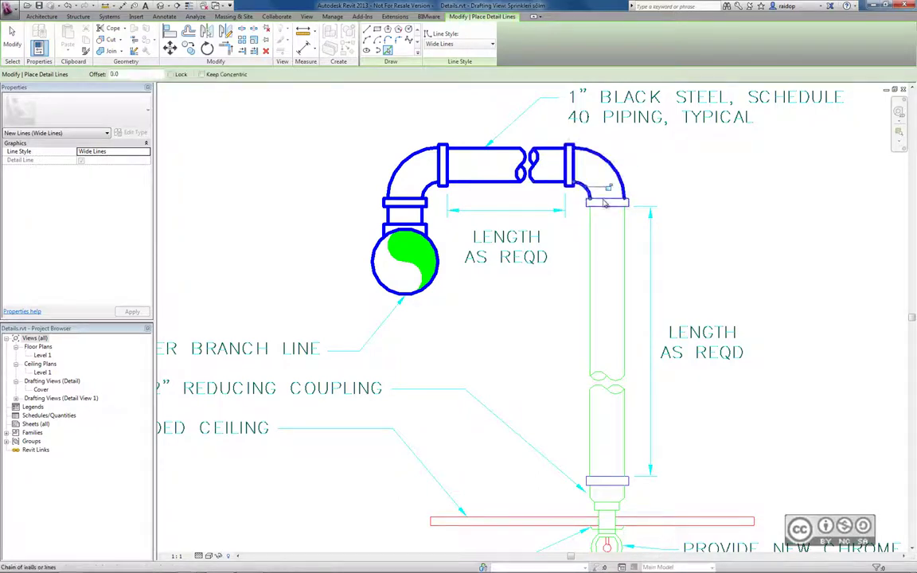
pyautogui.click(590, 239)
# Trace the lower pipe break, bottom flange, ceiling, sprinkler head and title underline
pyautogui.moveTo(613, 390); pyautogui.dragTo(613, 227, button='middle')
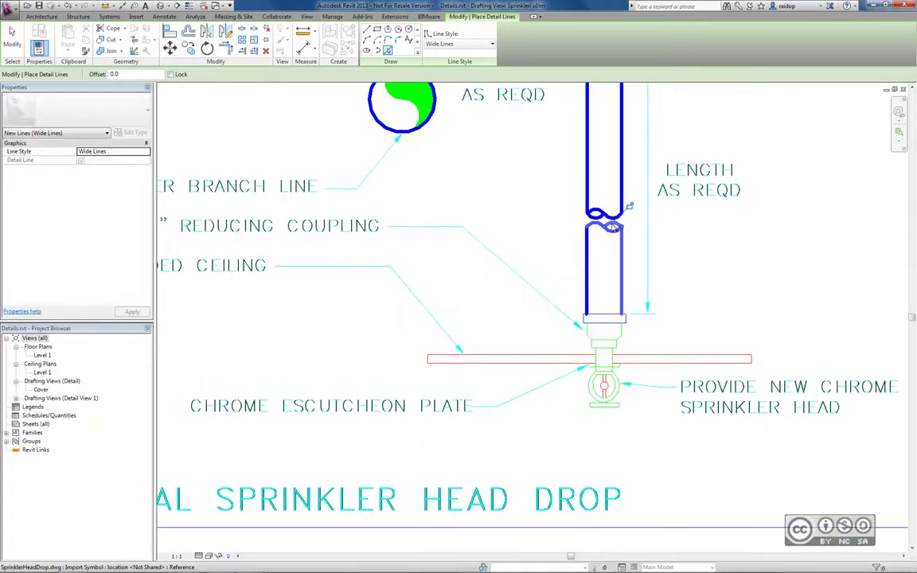
pyautogui.click(613, 227)
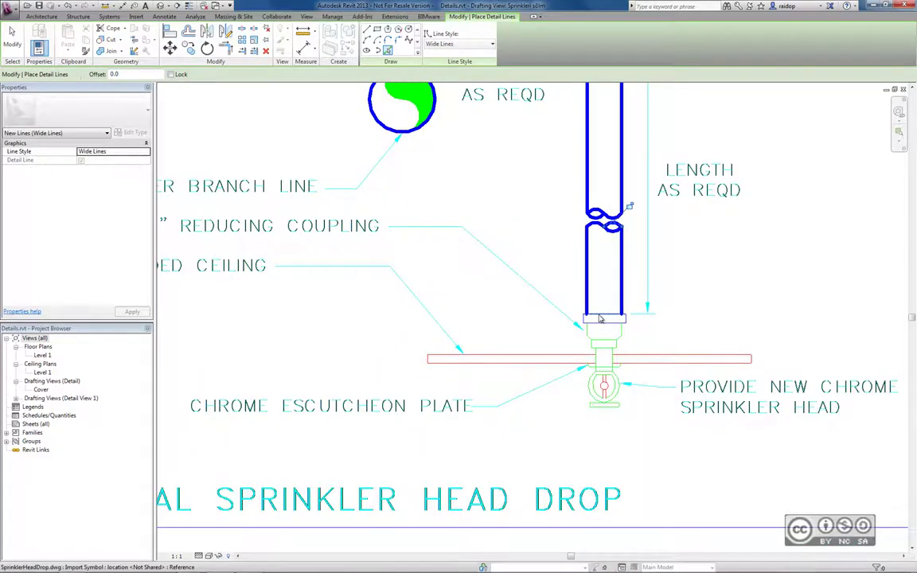
pyautogui.press('Tab')
pyautogui.click(602, 318)
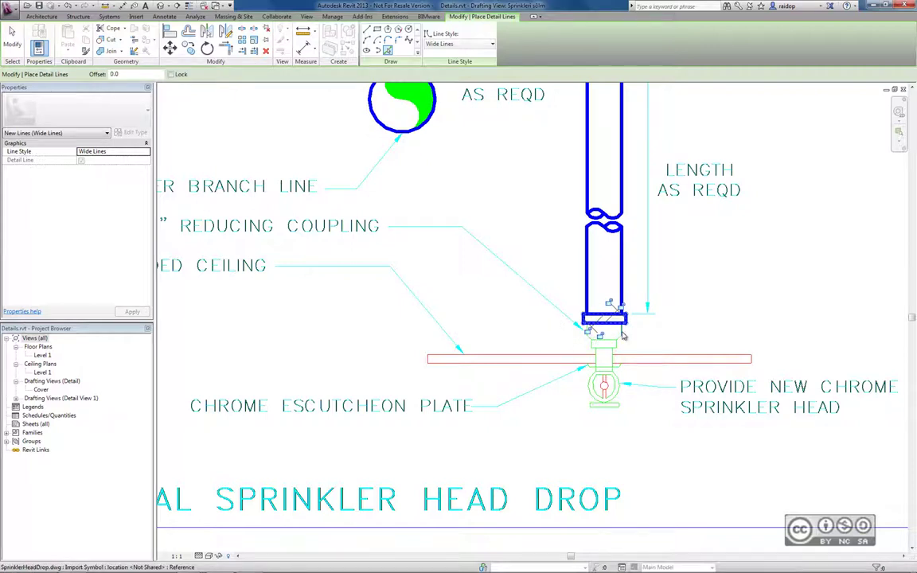
pyautogui.click(629, 359)
pyautogui.scroll(2, 609, 394)
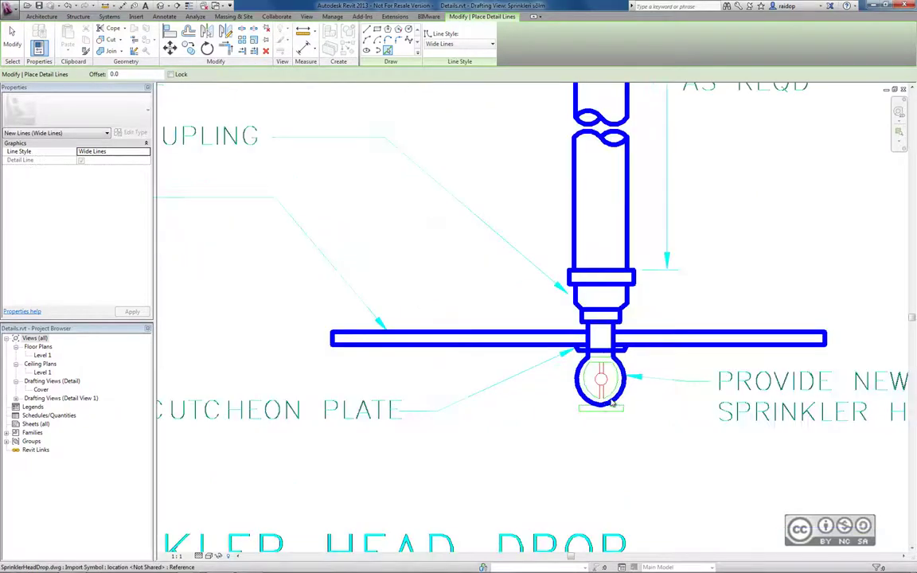
pyautogui.scroll(2, 612, 404)
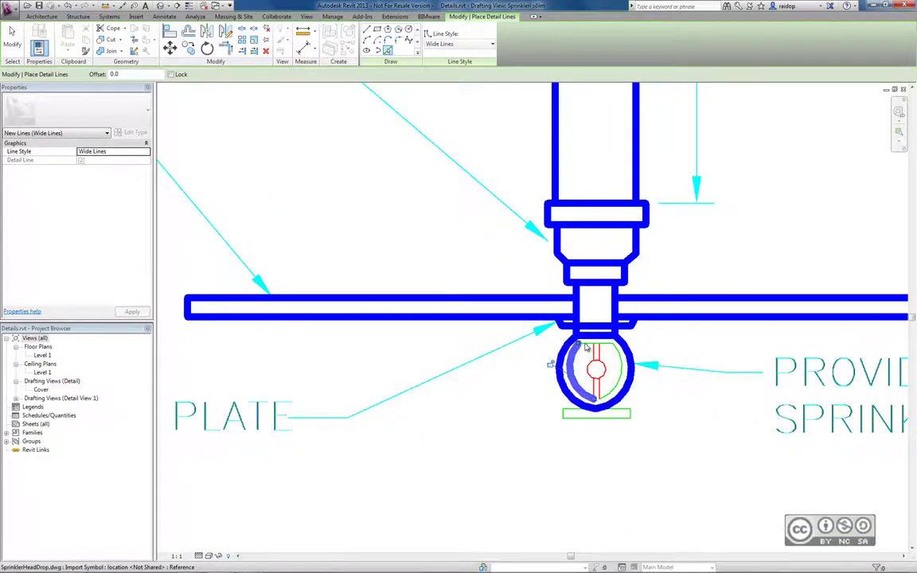
pyautogui.scroll(-4, 528, 408)
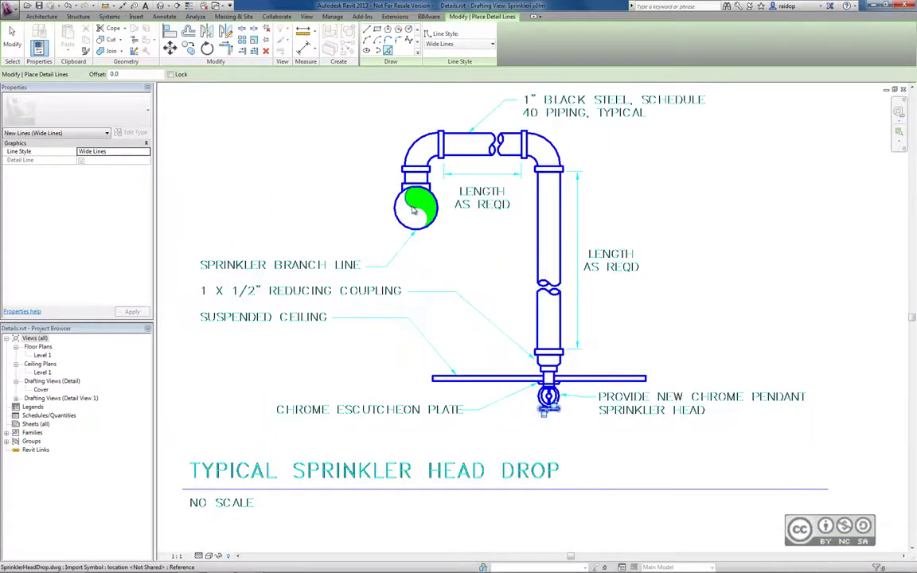
pyautogui.click(334, 492)
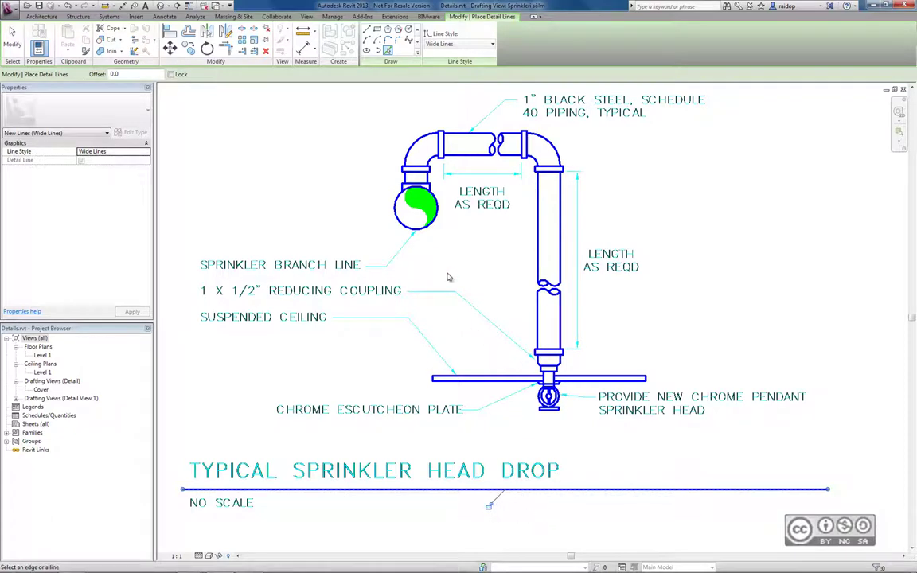
pyautogui.press('Escape')
pyautogui.press('Escape')
# Create a solid black filled region over the S-shaped half of the sprinkler head circle from its chained lines
pyautogui.scroll(3, 418, 191)
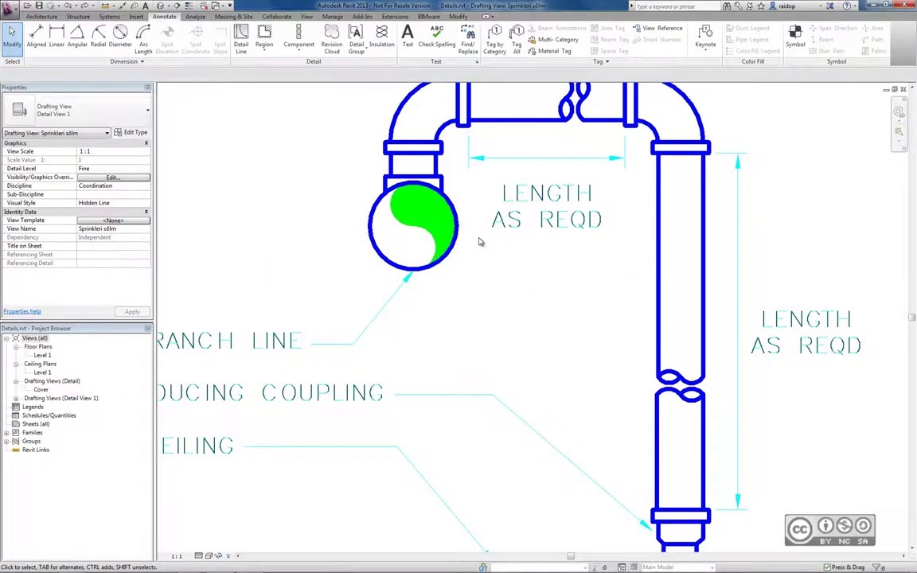
pyautogui.moveTo(478, 239); pyautogui.dragTo(354, 242, button='middle')
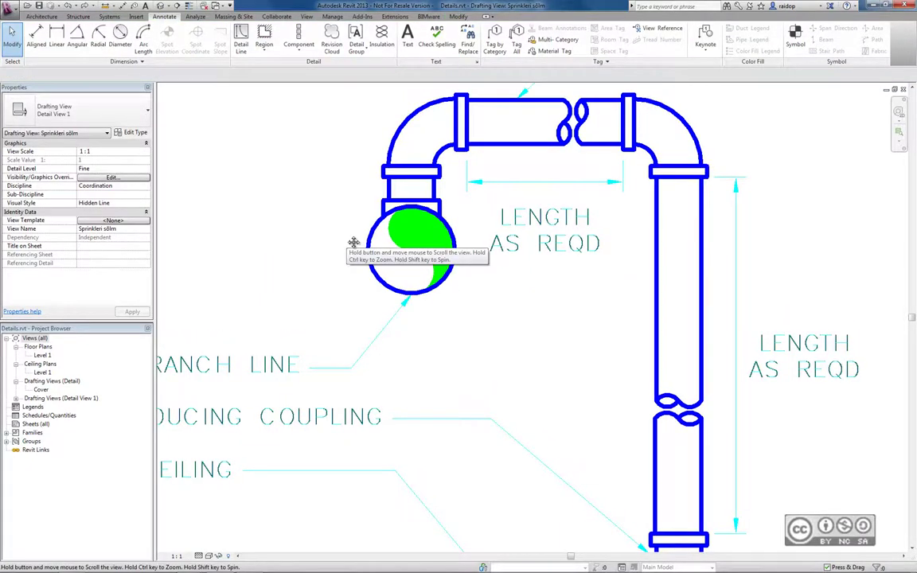
pyautogui.click(267, 50)
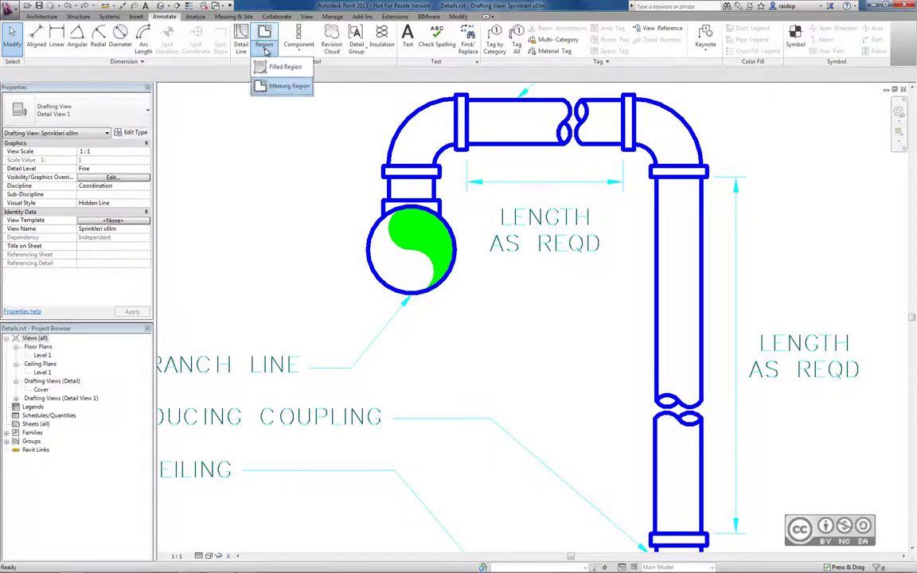
pyautogui.click(284, 68)
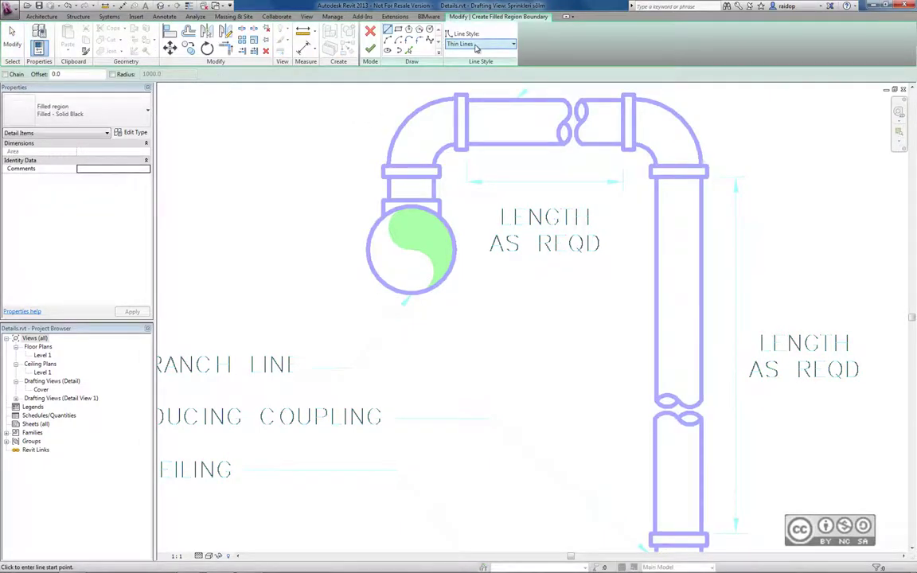
pyautogui.click(409, 51)
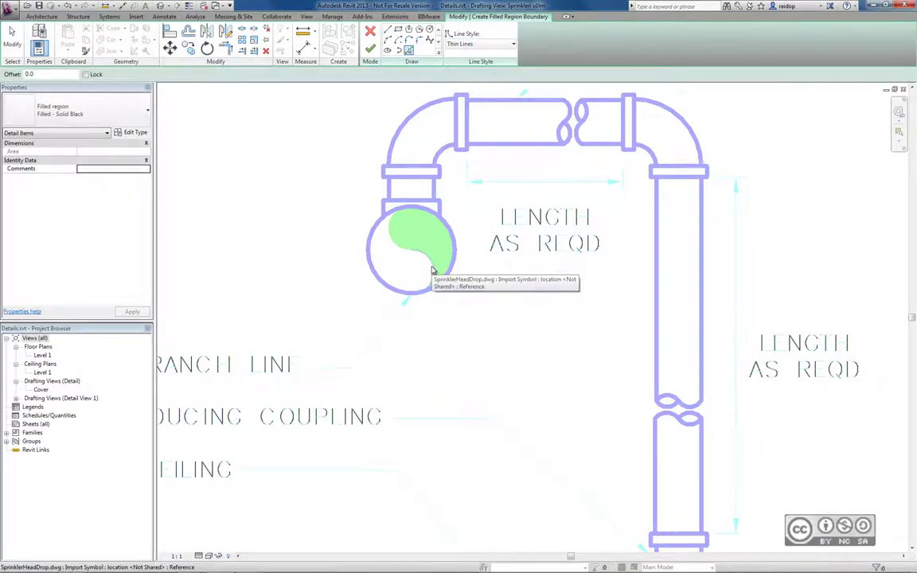
pyautogui.press('Tab')
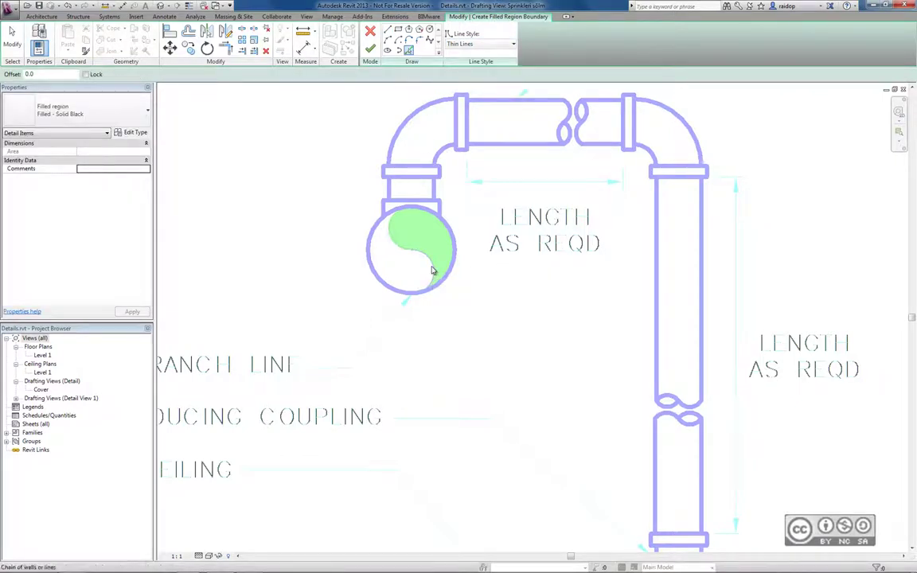
pyautogui.click(433, 271)
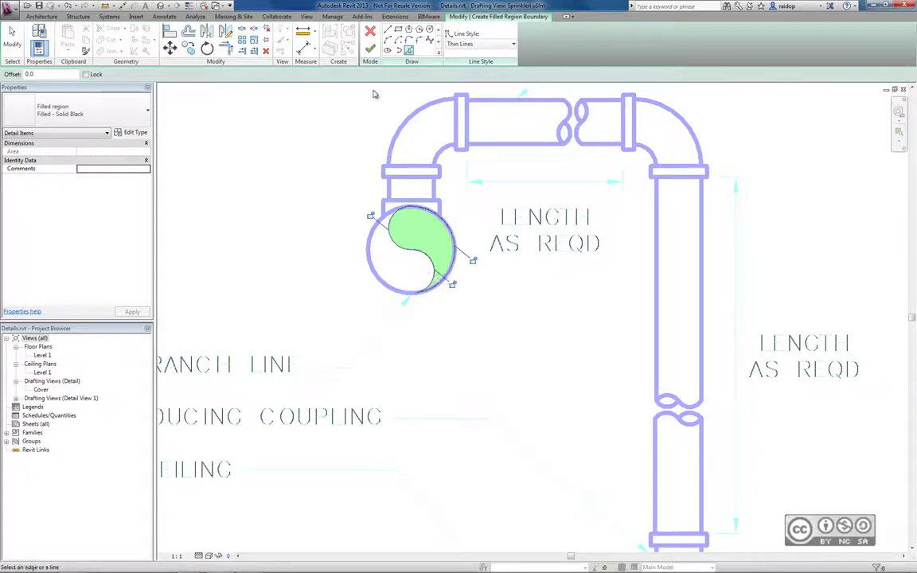
pyautogui.click(371, 49)
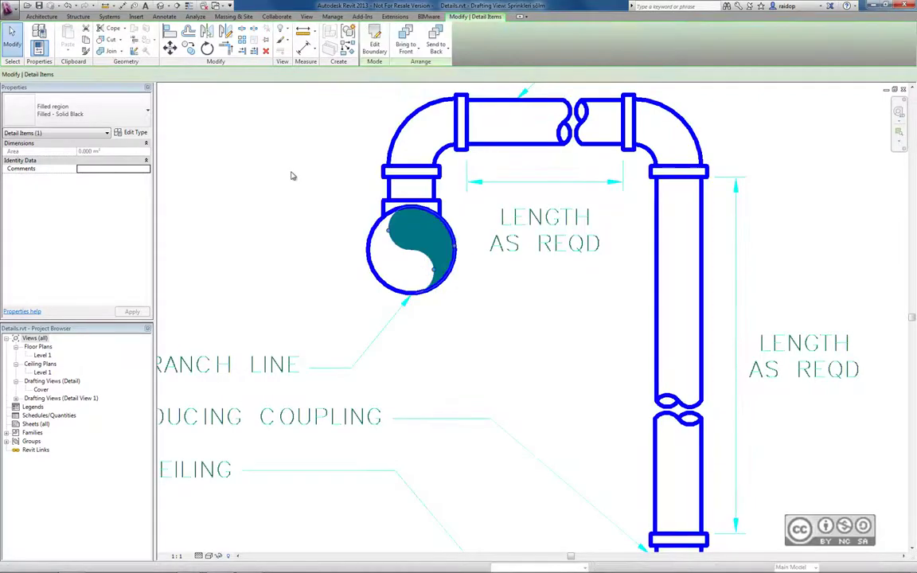
# Move the imported SprinklerHeadDrop.dwg detail to the right, clear of the traced linework
pyautogui.scroll(-4, 331, 283)
pyautogui.click(273, 162)
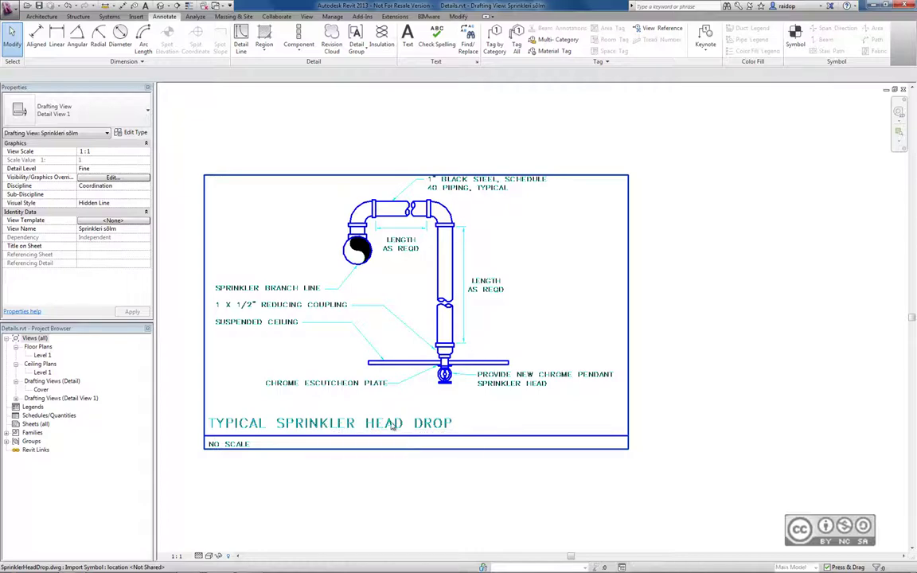
pyautogui.moveTo(324, 426); pyautogui.dragTo(757, 426)
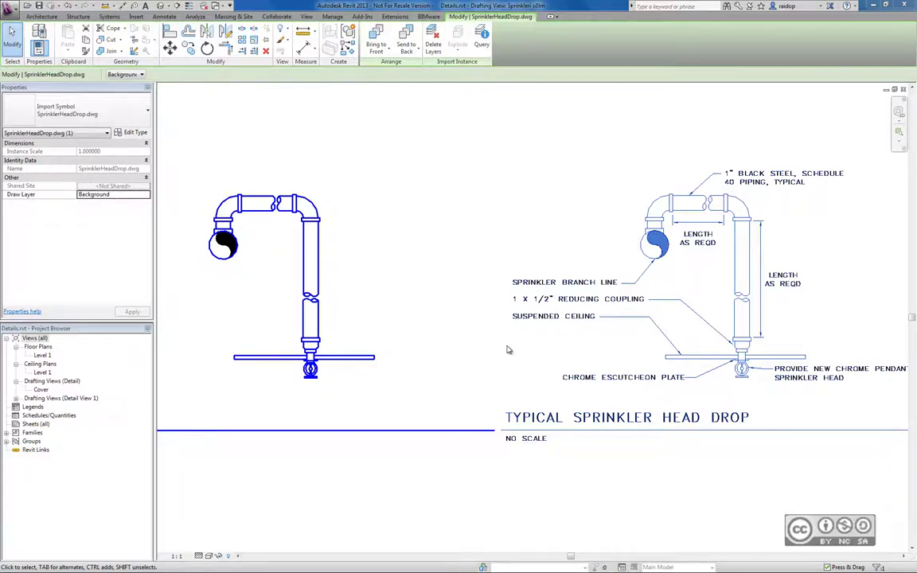
pyautogui.click(399, 247)
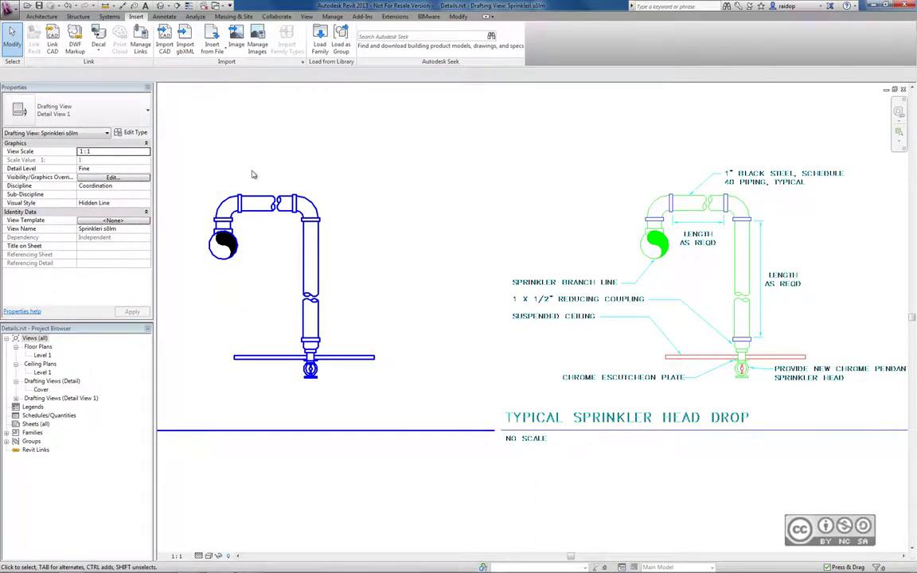
# Change the three-line ceiling chain to the Thin Lines style
pyautogui.moveTo(358, 313); pyautogui.dragTo(414, 279, button='middle')
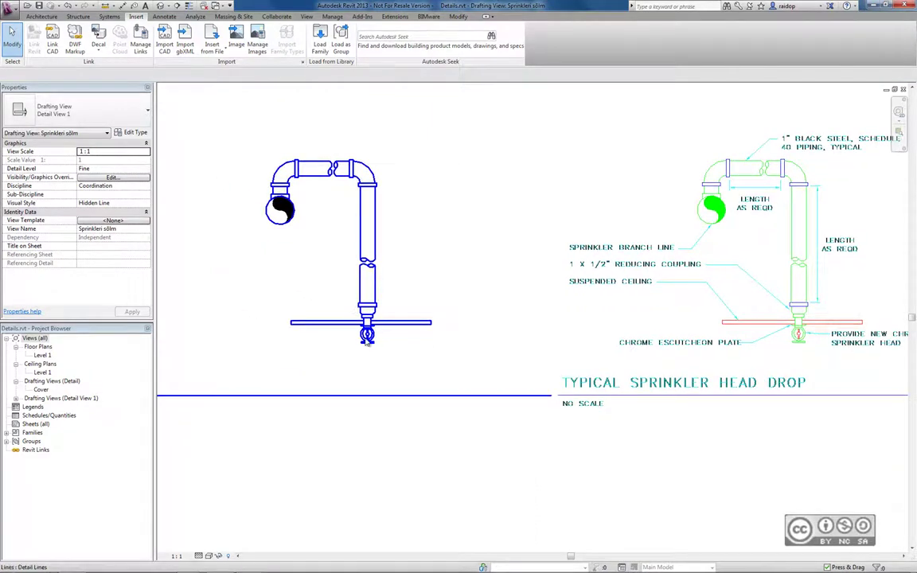
pyautogui.scroll(1, 572, 293)
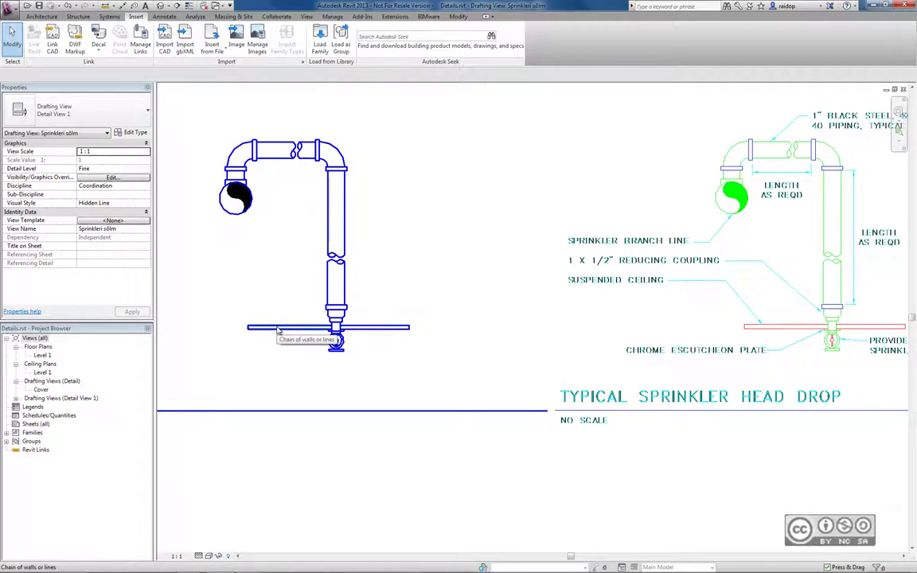
pyautogui.click(278, 330)
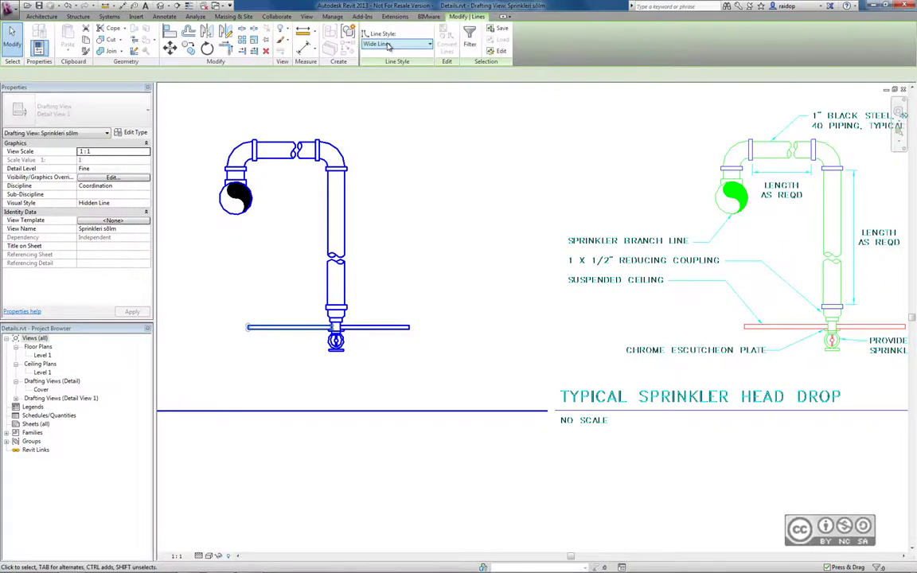
pyautogui.click(387, 45)
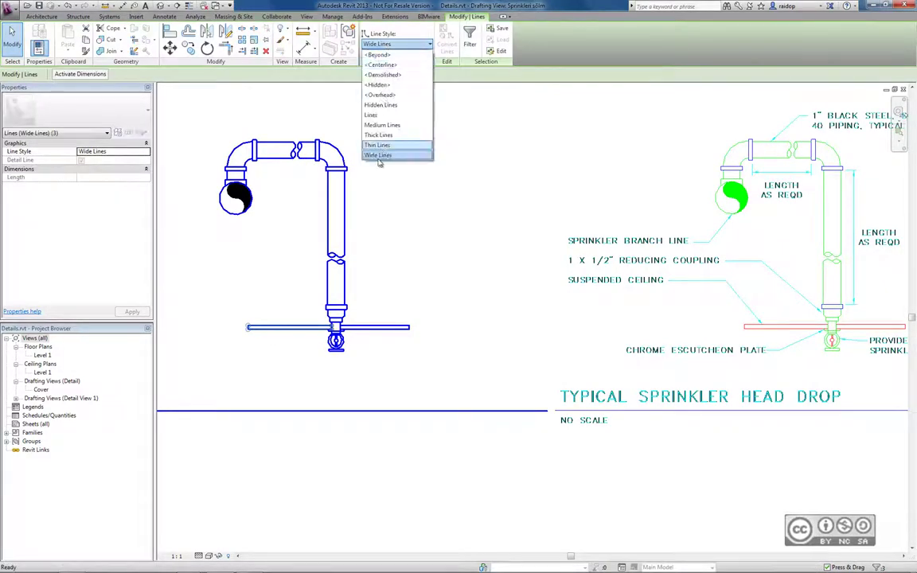
pyautogui.click(379, 147)
pyautogui.press('Escape')
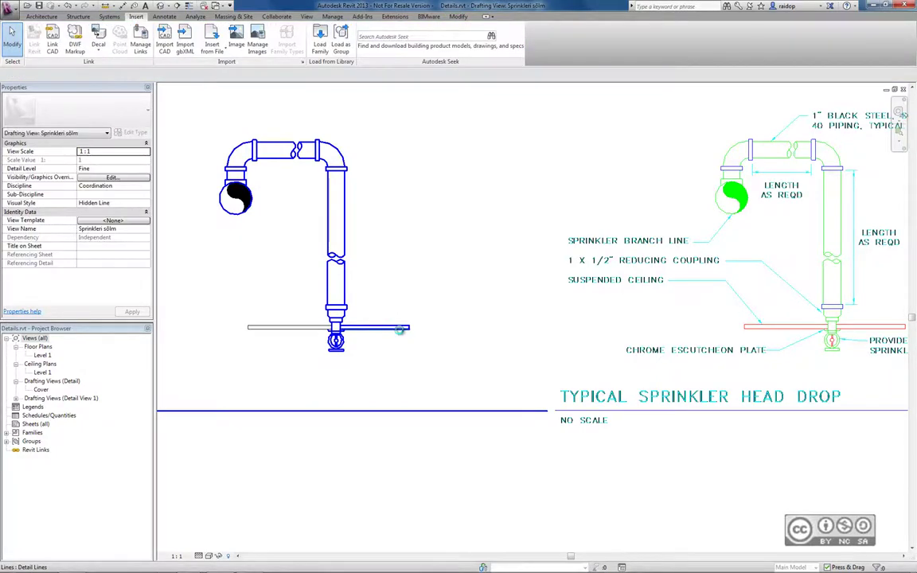
pyautogui.click(401, 334)
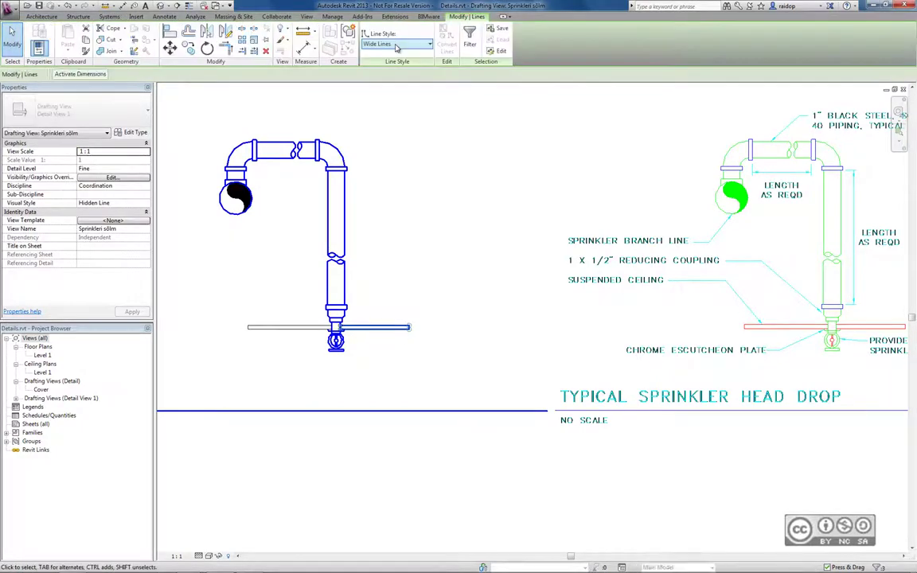
pyautogui.press('Escape')
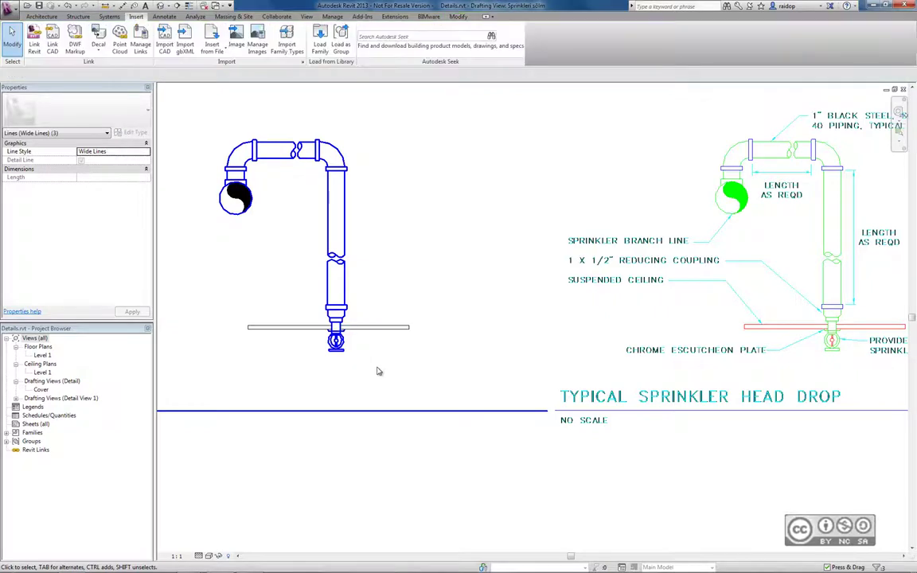
# Set the lines around the sprinkler head to Thin Lines, then reframe both details
pyautogui.scroll(2, 337, 346)
pyautogui.scroll(3, 337, 345)
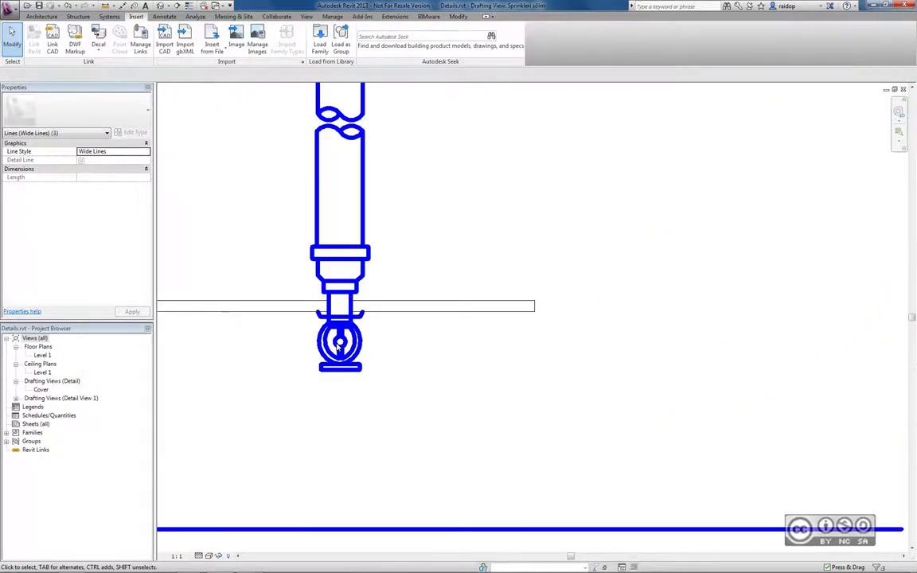
pyautogui.scroll(2, 345, 347)
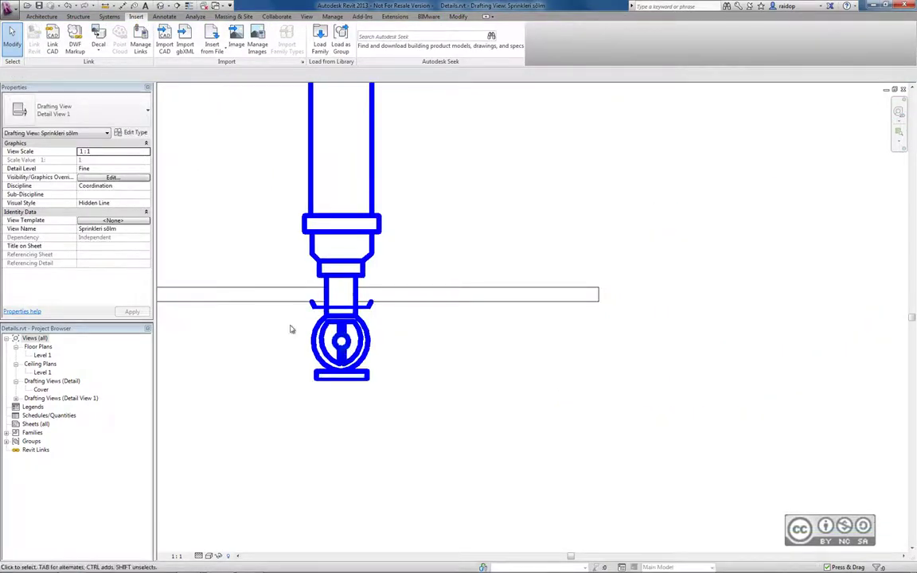
pyautogui.moveTo(288, 316); pyautogui.dragTo(403, 363)
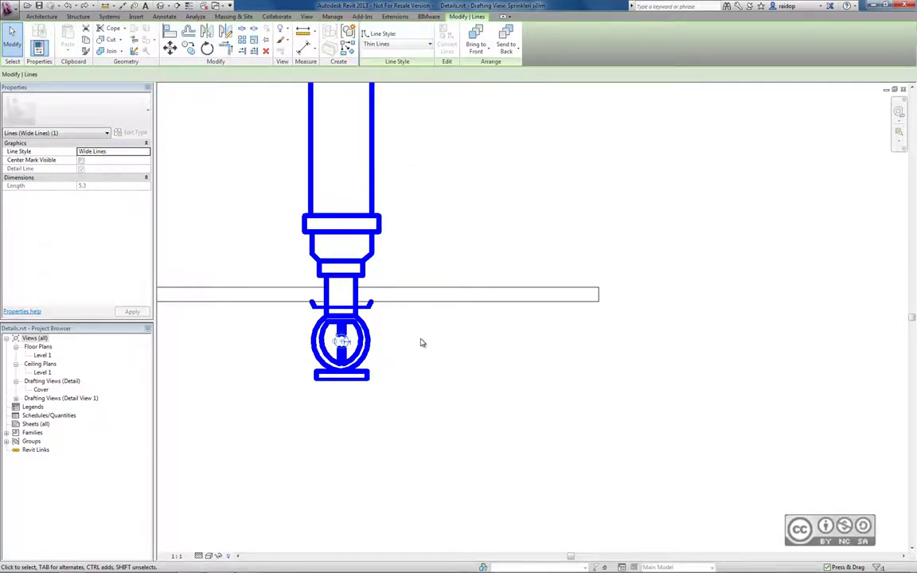
pyautogui.click(396, 44)
pyautogui.click(379, 144)
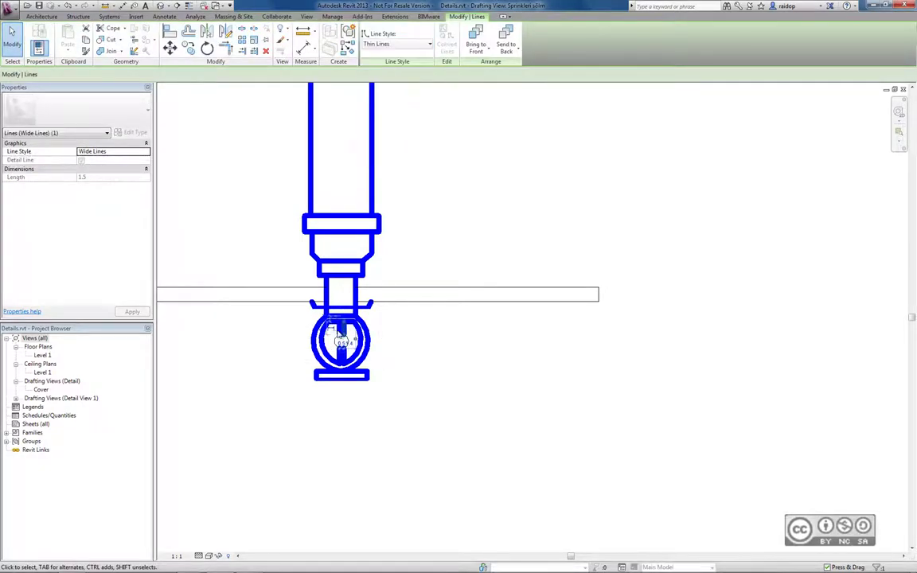
pyautogui.click(451, 388)
pyautogui.scroll(-2, 452, 389)
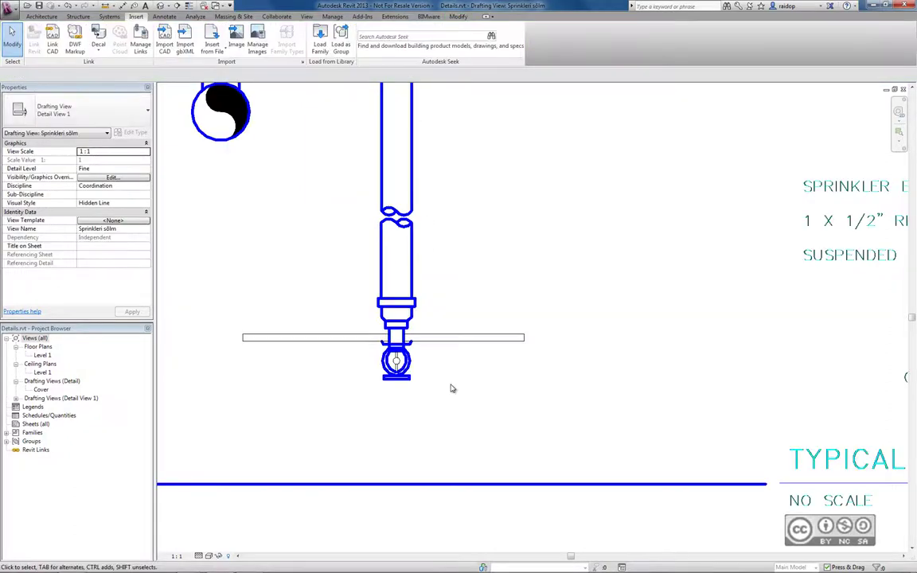
pyautogui.scroll(-2, 452, 389)
pyautogui.moveTo(518, 225); pyautogui.dragTo(395, 218, button='middle')
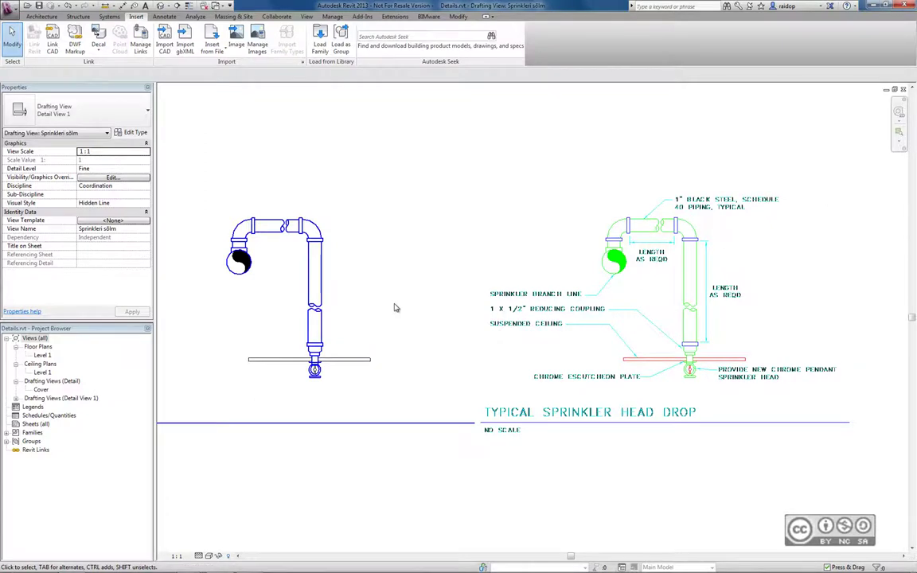
pyautogui.scroll(1, 395, 308)
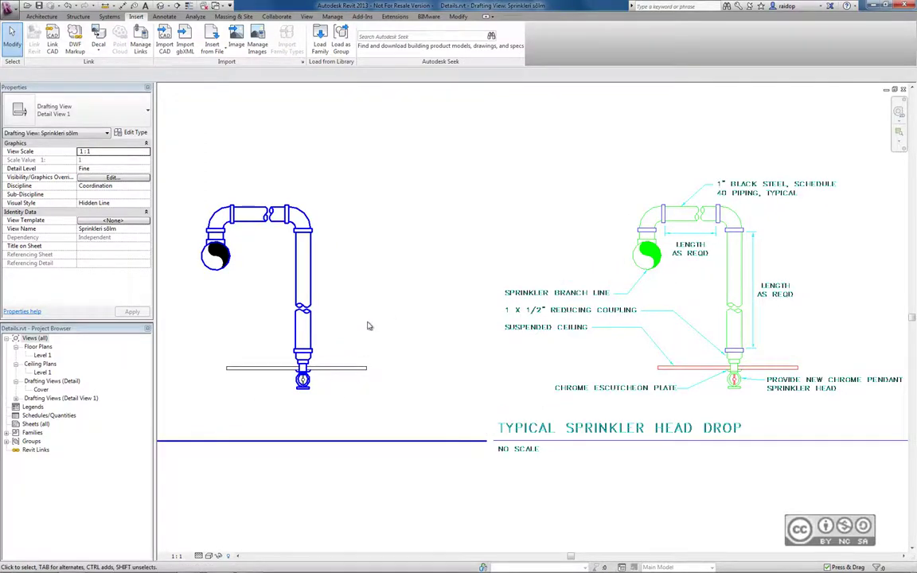
pyautogui.moveTo(369, 326); pyautogui.dragTo(404, 306, button='middle')
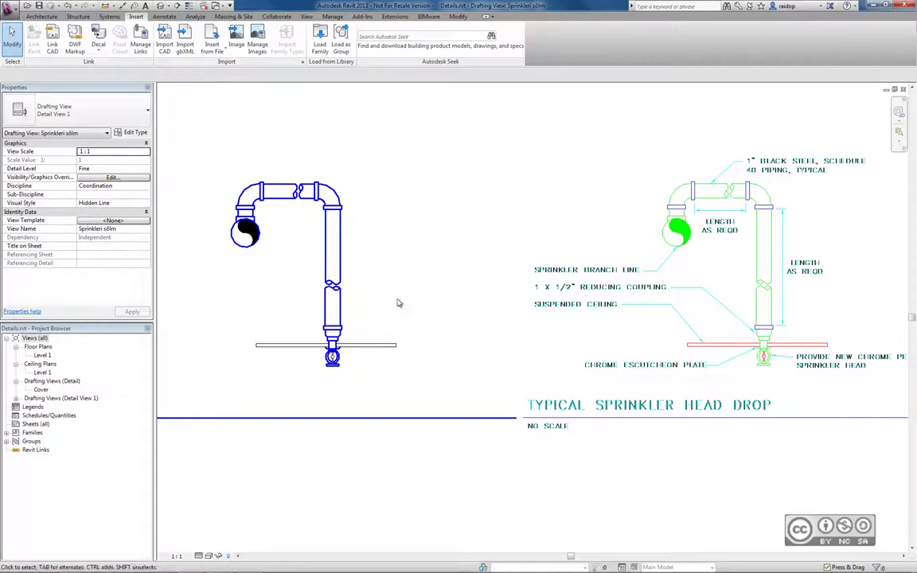
# Restyle the four vertical pipe lines of the traced drop from Wide Lines to Medium Lines
pyautogui.scroll(1, 331, 342)
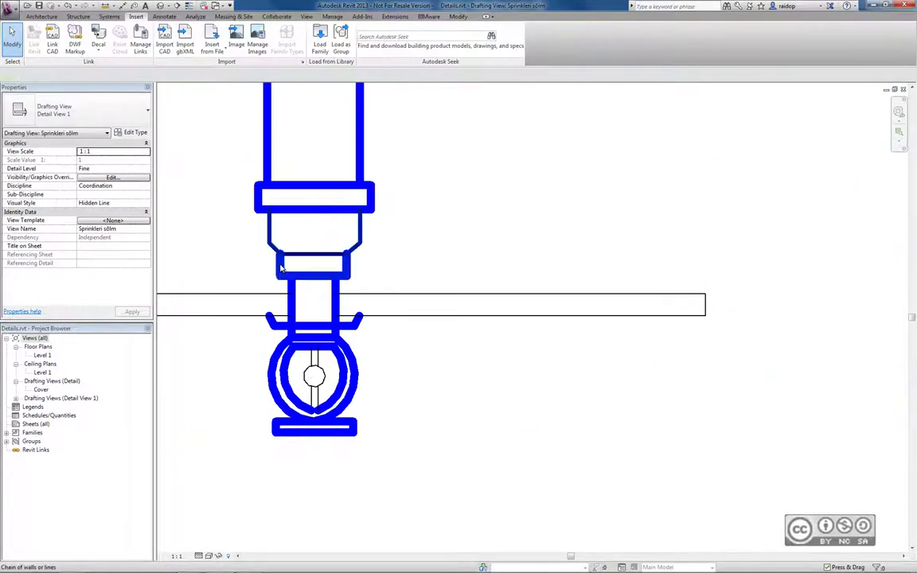
pyautogui.click(440, 257)
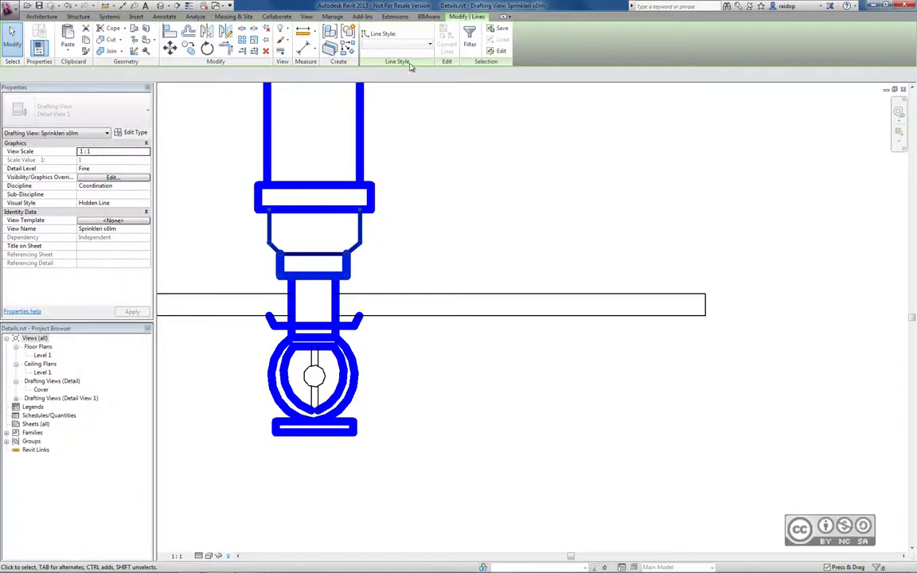
pyautogui.click(387, 264)
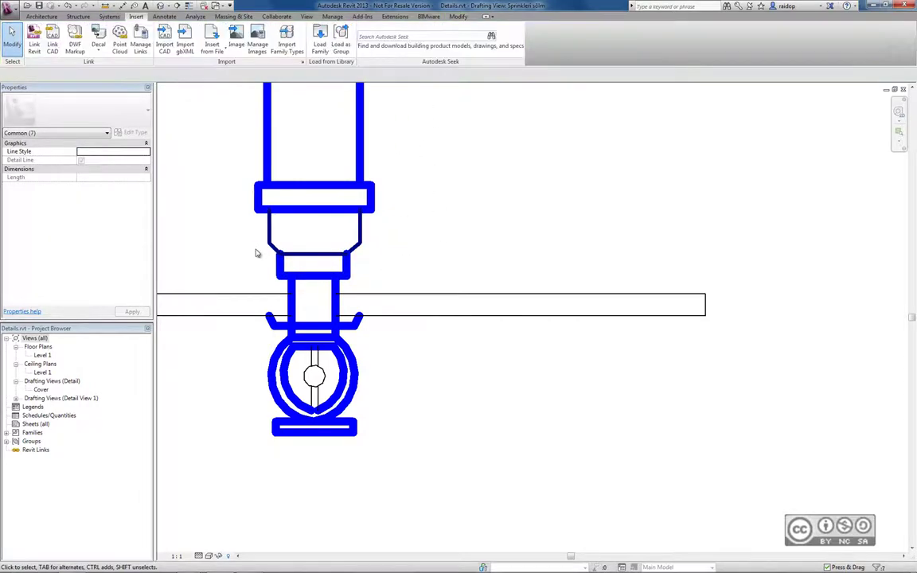
pyautogui.moveTo(246, 250); pyautogui.dragTo(401, 253)
pyautogui.click(401, 253)
pyautogui.scroll(-4, 434, 383)
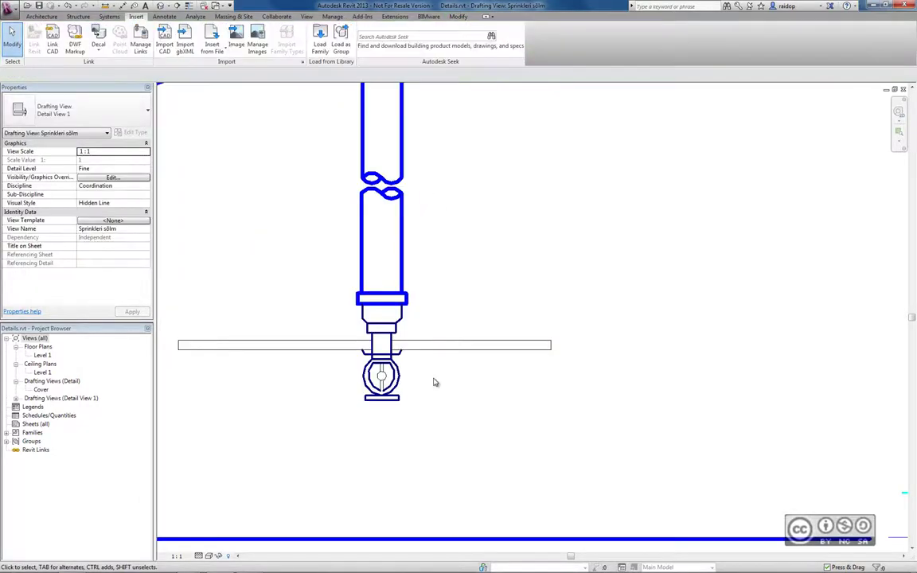
pyautogui.scroll(-2, 434, 383)
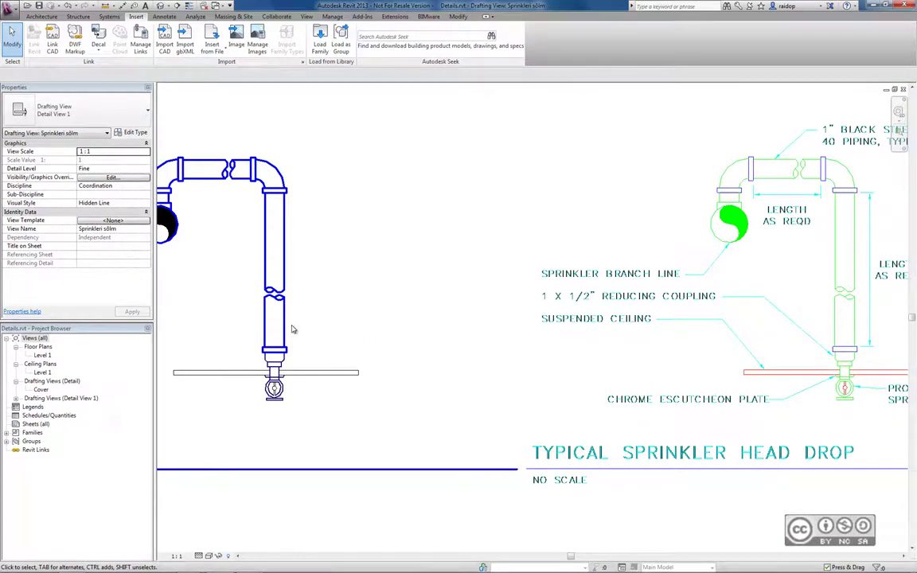
pyautogui.click(290, 328)
pyautogui.click(396, 44)
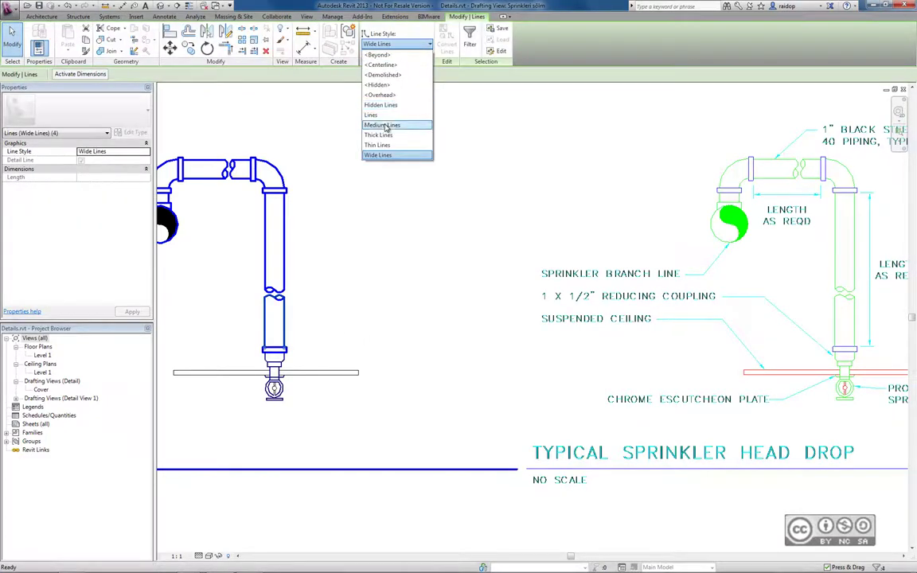
pyautogui.click(386, 126)
pyautogui.press('Escape')
pyautogui.moveTo(373, 216); pyautogui.dragTo(448, 240, button='middle')
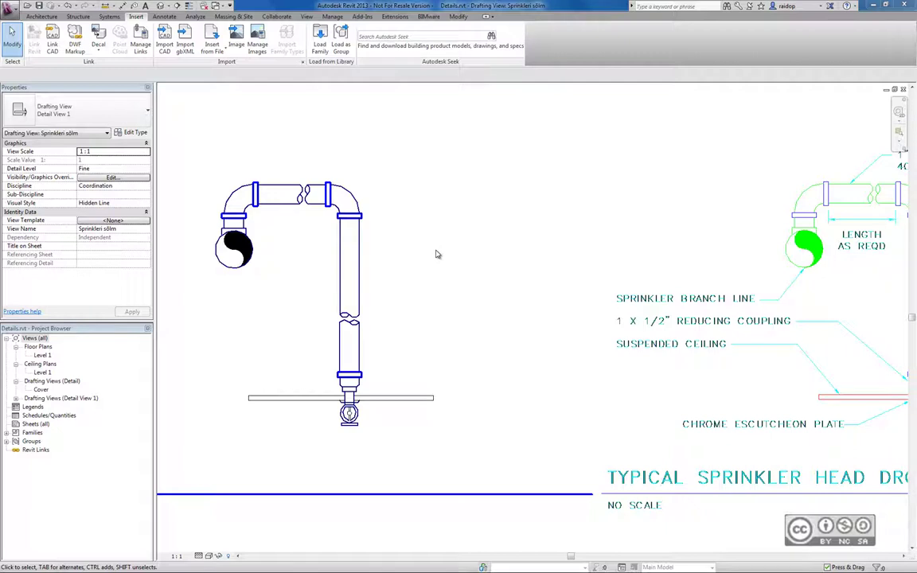
# Drag the imported SprinklerHeadDrop.dwg detail left over the traced drawing
pyautogui.scroll(-2, 476, 288)
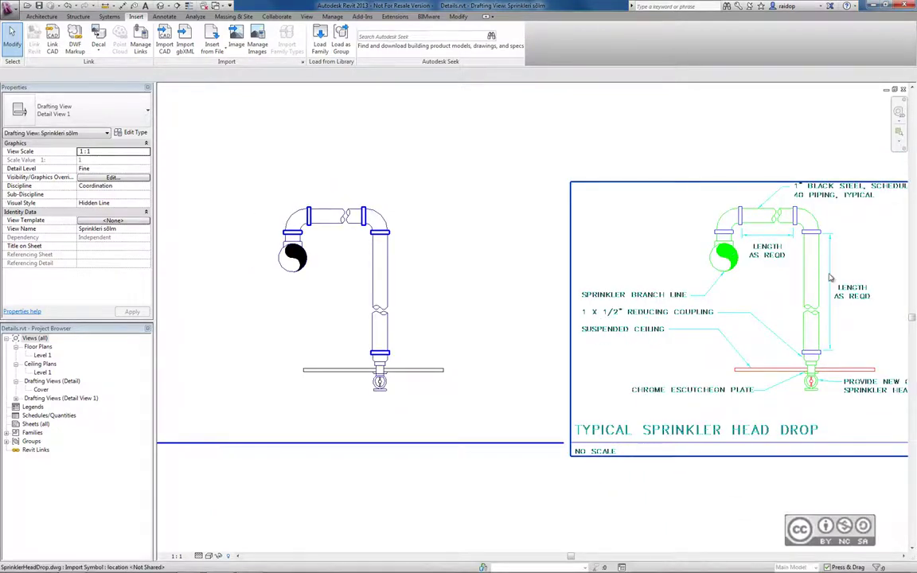
pyautogui.moveTo(836, 275); pyautogui.dragTo(560, 298)
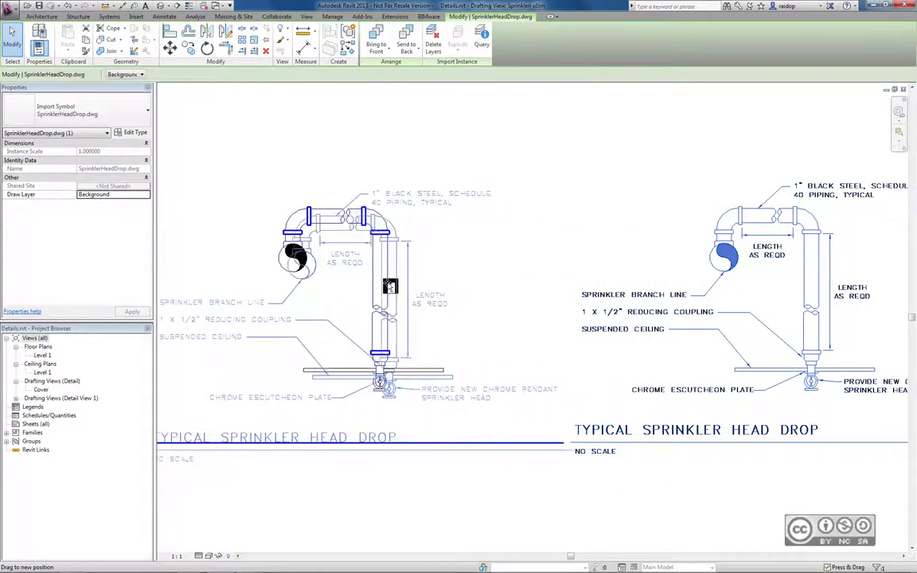
pyautogui.moveTo(560, 298); pyautogui.dragTo(387, 278)
# Drop the imported detail in place and add a pasted 'TYPICAL SPRINKLER HEAD DROP' text note below it
pyautogui.moveTo(587, 246); pyautogui.dragTo(667, 216, button='middle')
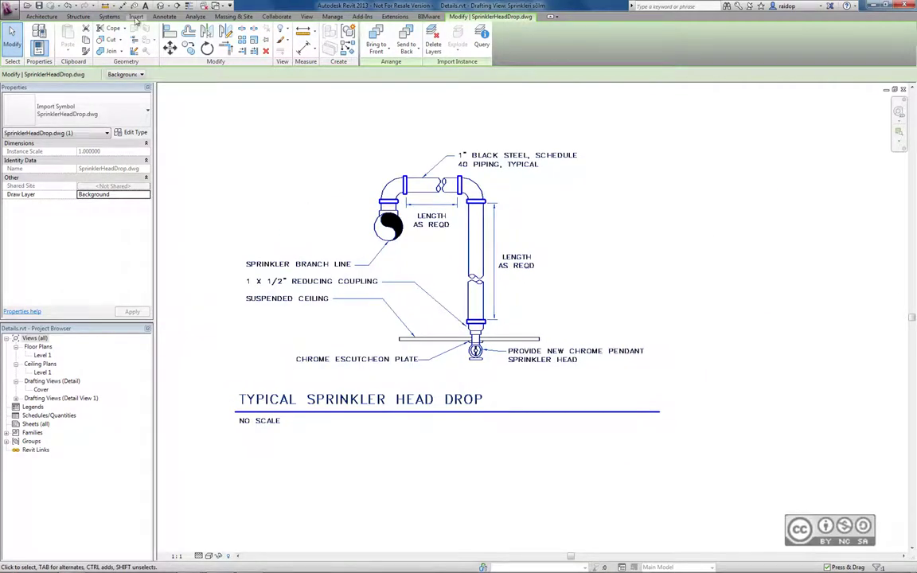
pyautogui.click(164, 17)
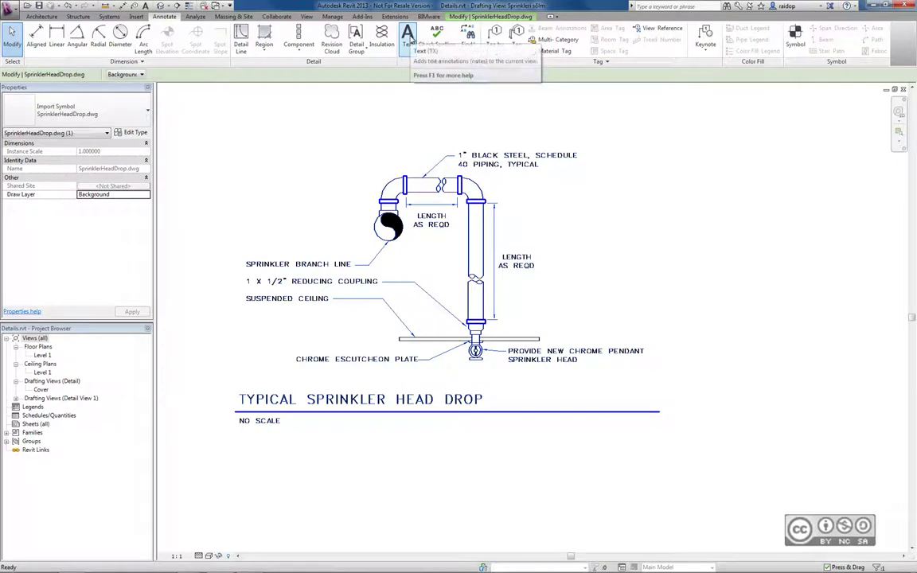
pyautogui.click(409, 37)
pyautogui.click(491, 384)
pyautogui.write('TYPICAL SPRINKLER HEAD DROP')
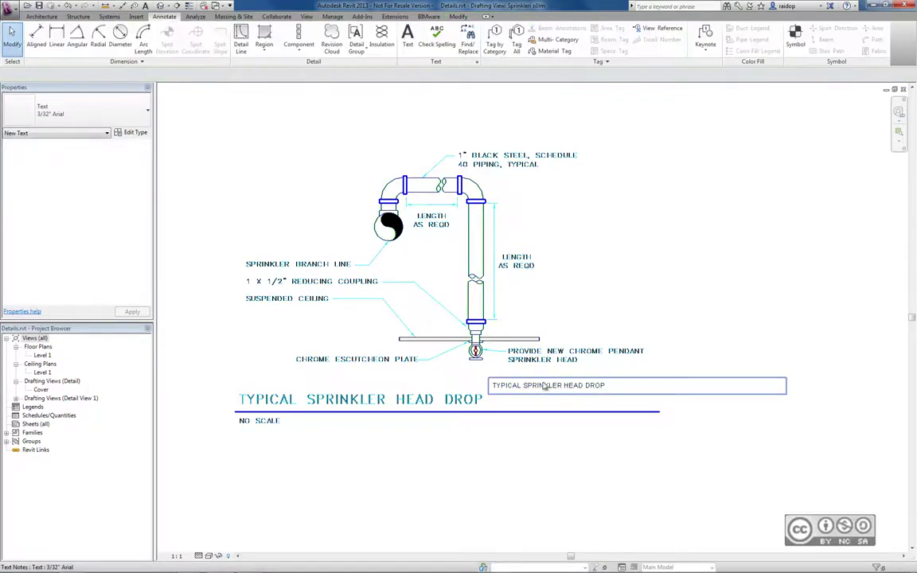
pyautogui.press('Escape')
pyautogui.press('Escape')
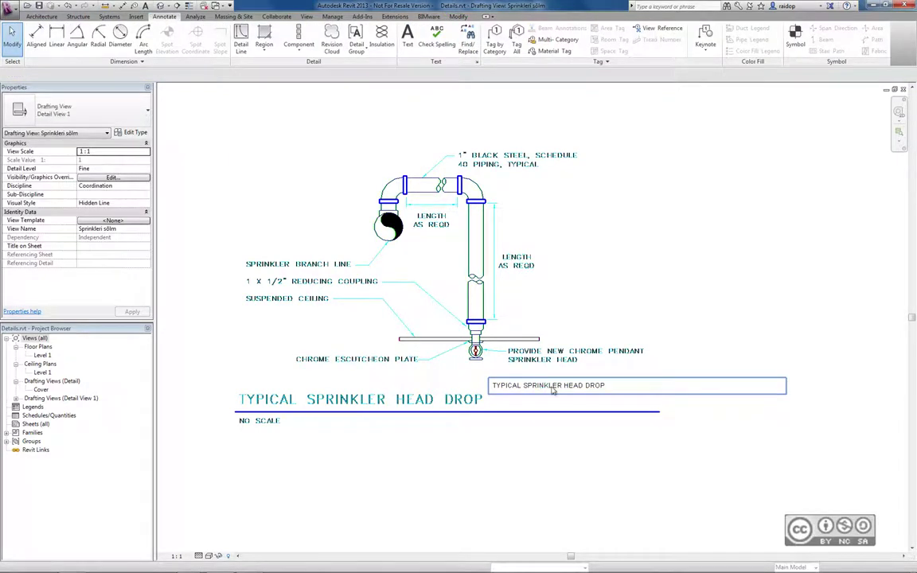
# Move the 'TYPICAL SPRINKLER HEAD DROP' note onto the imported drawing's title
pyautogui.click(552, 389)
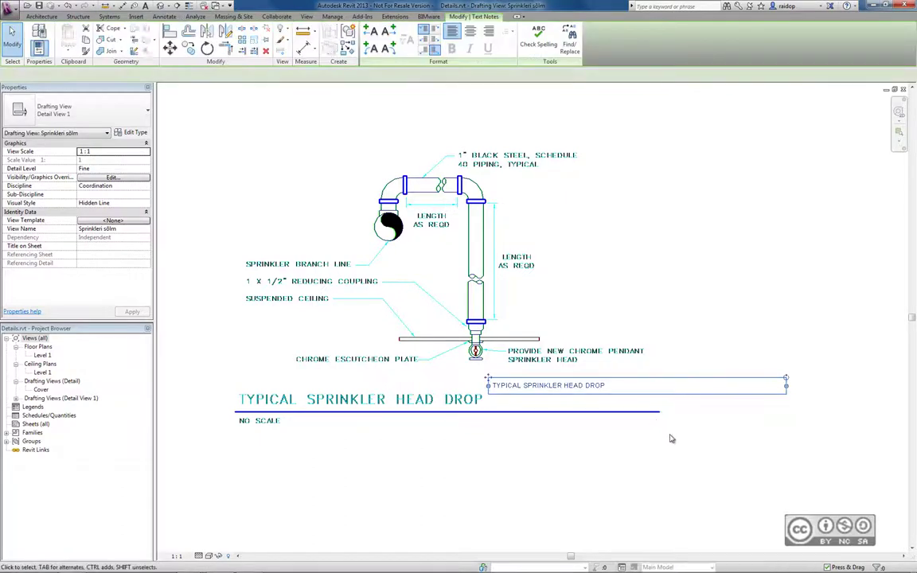
pyautogui.moveTo(488, 380); pyautogui.dragTo(233, 391)
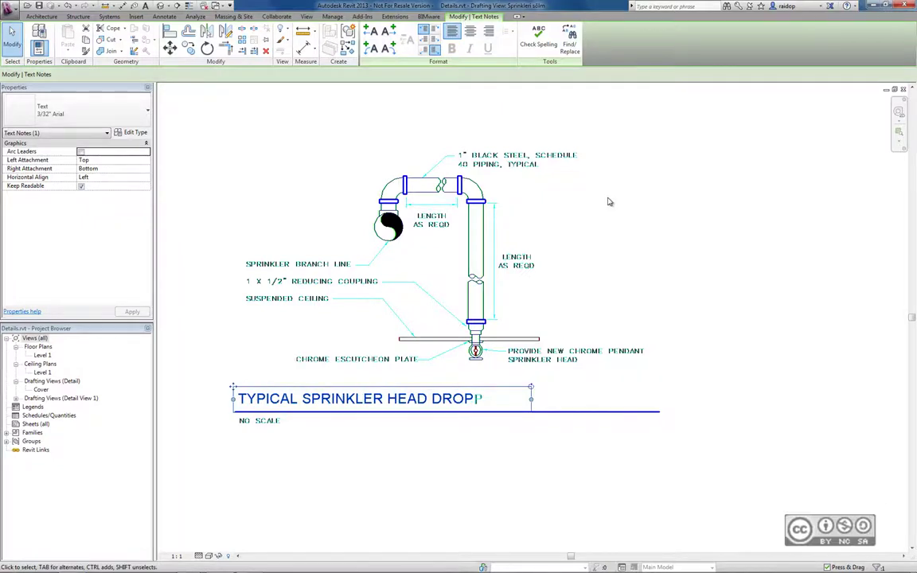
pyautogui.click(608, 201)
pyautogui.scroll(2, 319, 238)
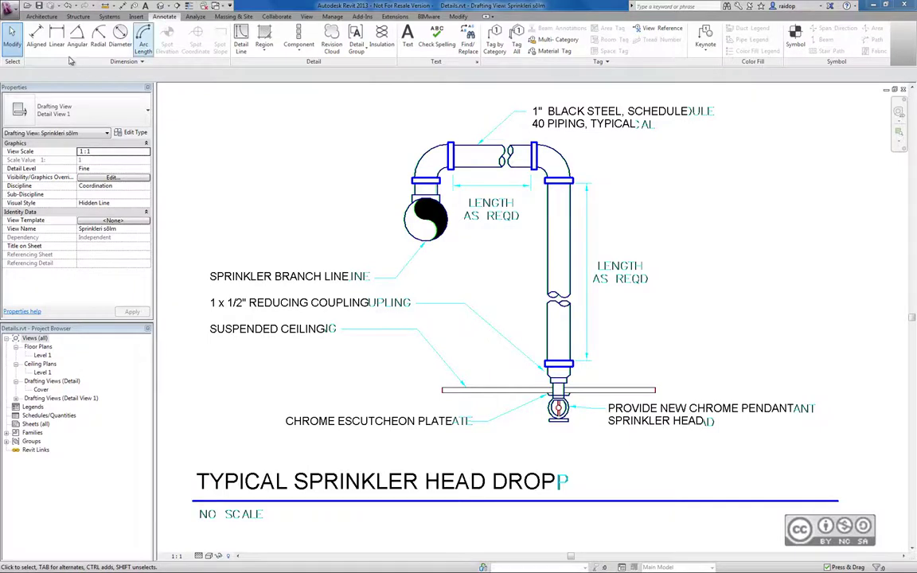
# Add aligned dimensions: 24 across the horizontal pipe run and 55 along the vertical drop
pyautogui.click(36, 38)
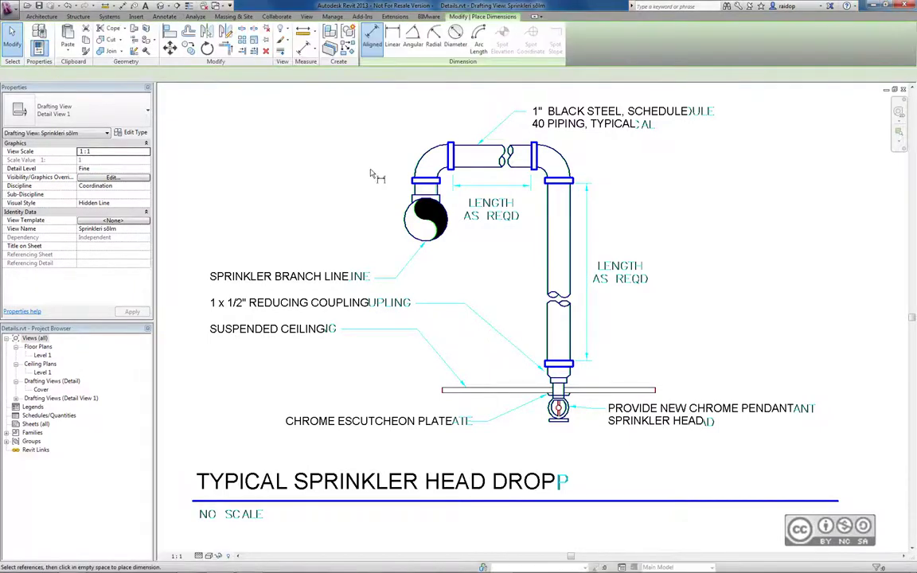
pyautogui.click(452, 191)
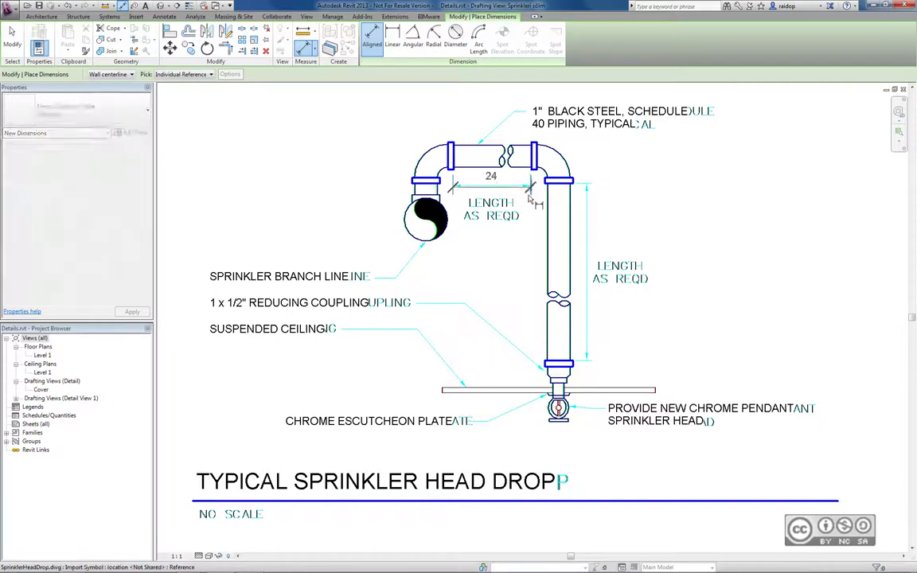
pyautogui.click(528, 204)
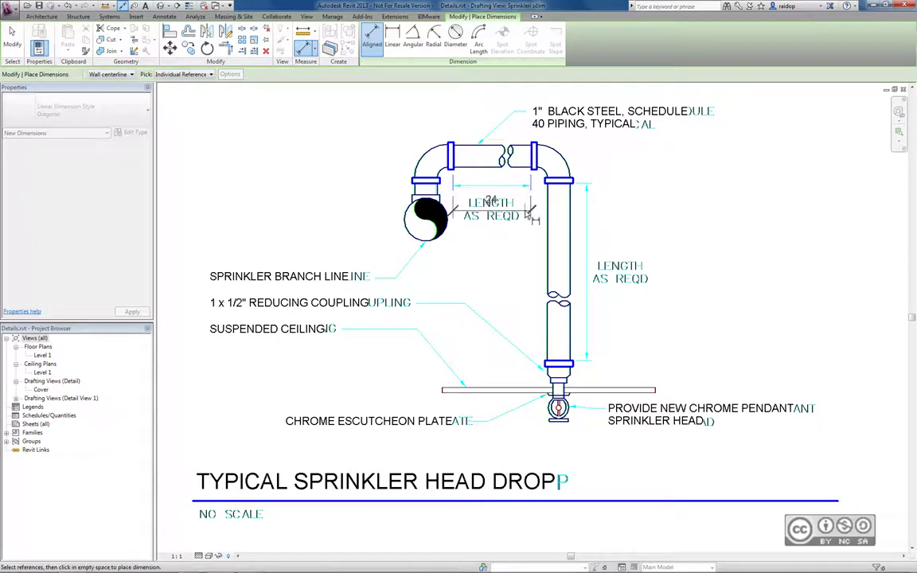
pyautogui.click(523, 223)
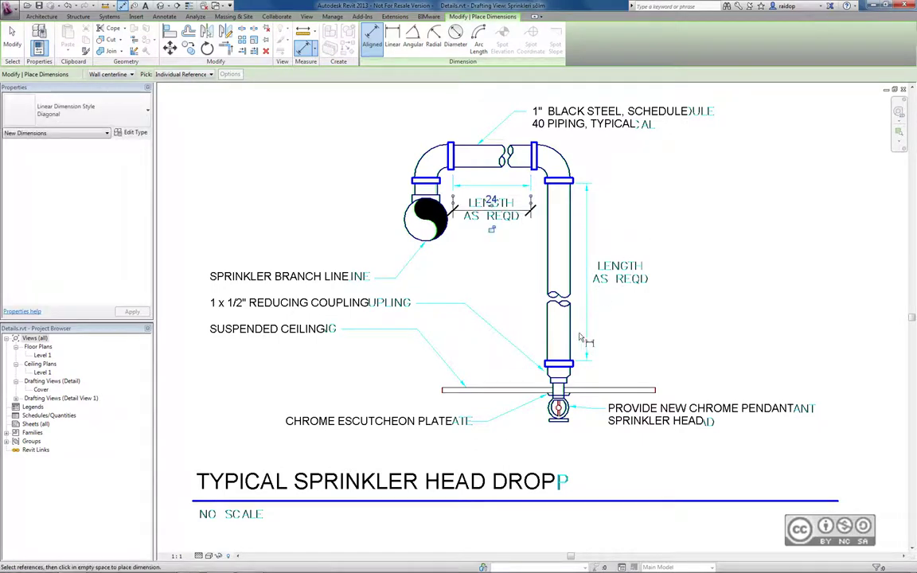
pyautogui.click(584, 364)
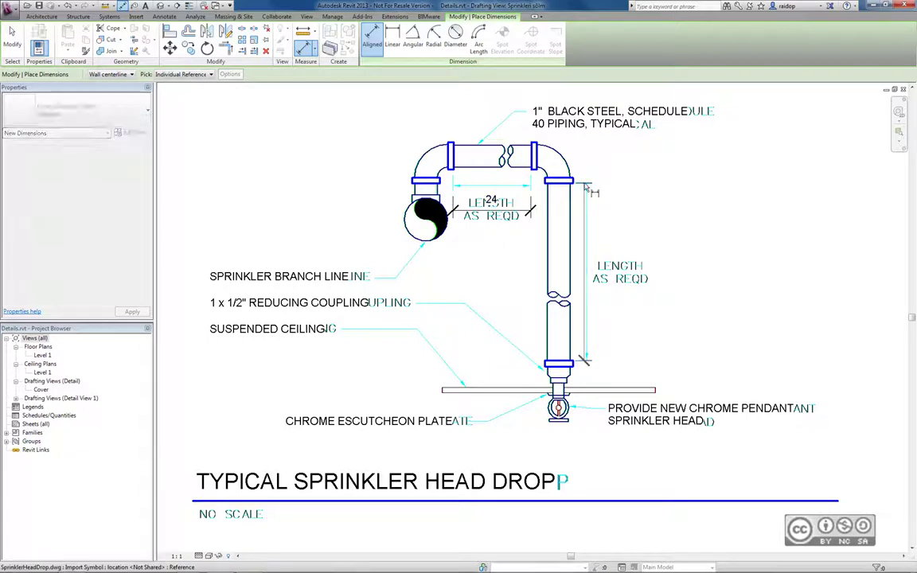
pyautogui.click(595, 186)
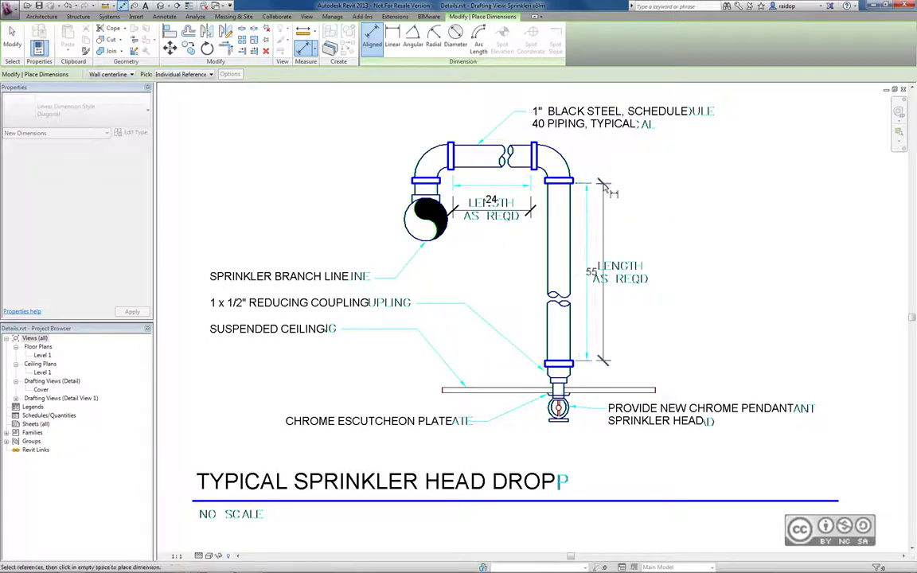
pyautogui.click(603, 186)
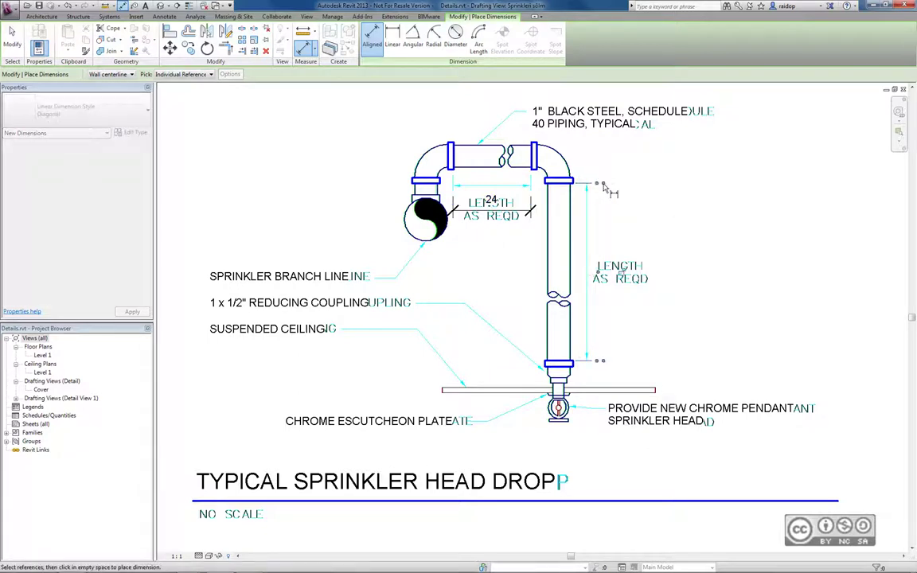
pyautogui.click(11, 41)
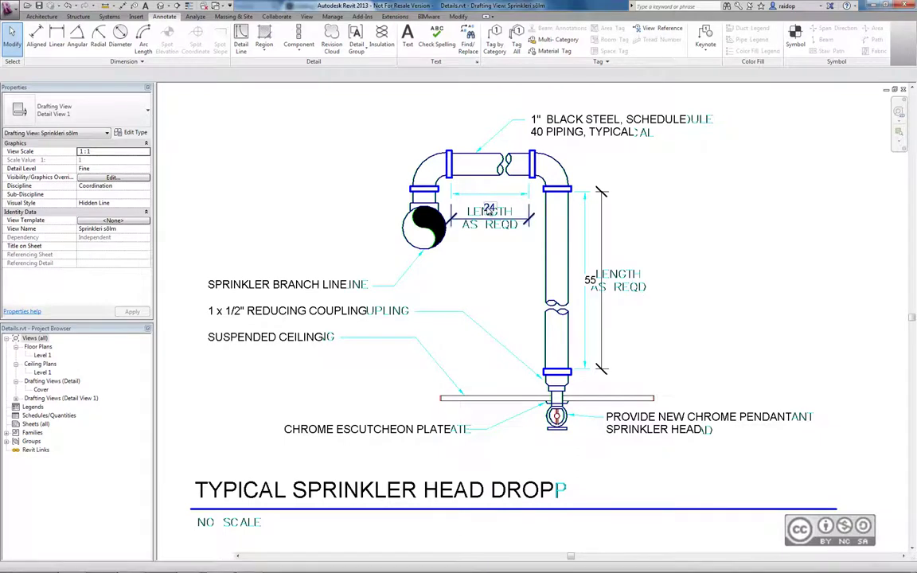
# Replace the 24 dimension's value with the text 'LENGTH' over 'AS REQD'
pyautogui.click(489, 210)
pyautogui.click(489, 209)
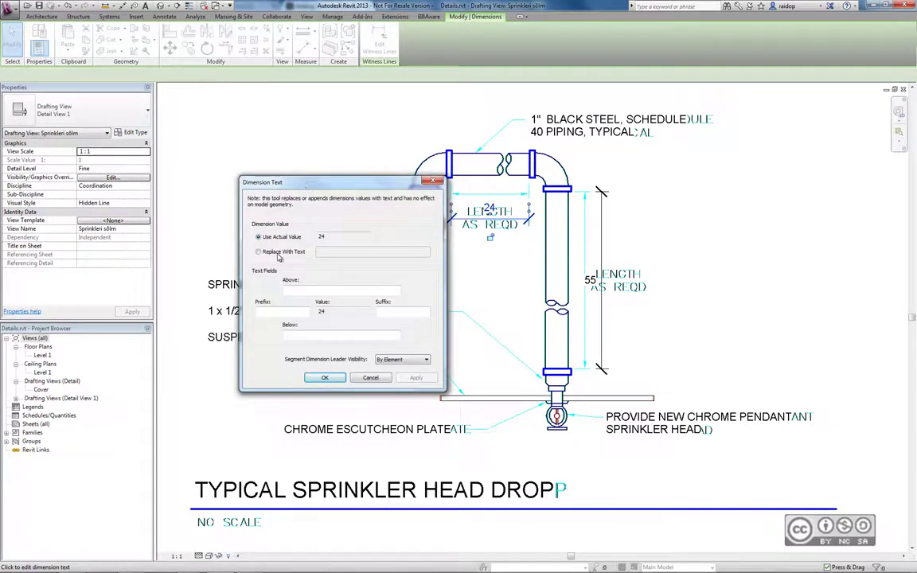
pyautogui.click(276, 254)
pyautogui.write('LENGTH')
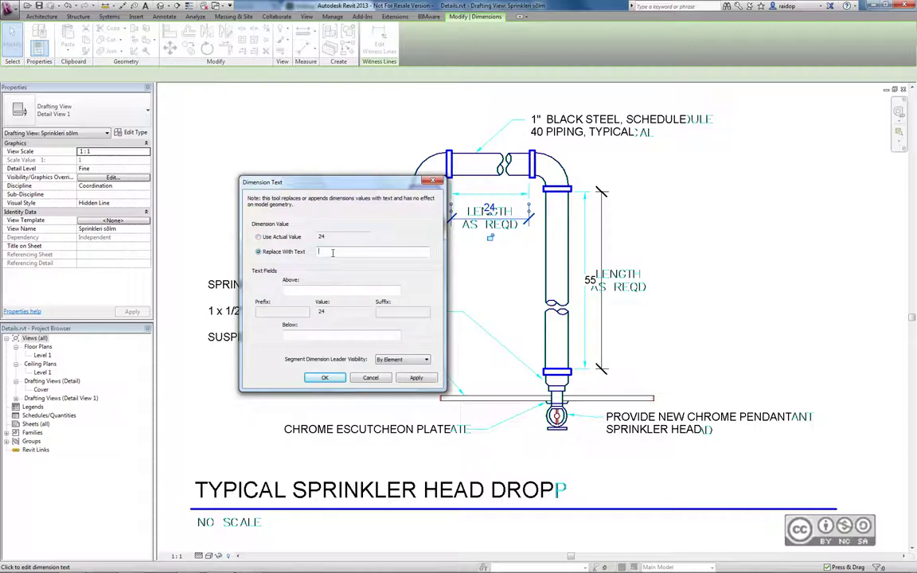
pyautogui.click(327, 338)
pyautogui.click(417, 377)
pyautogui.click(325, 378)
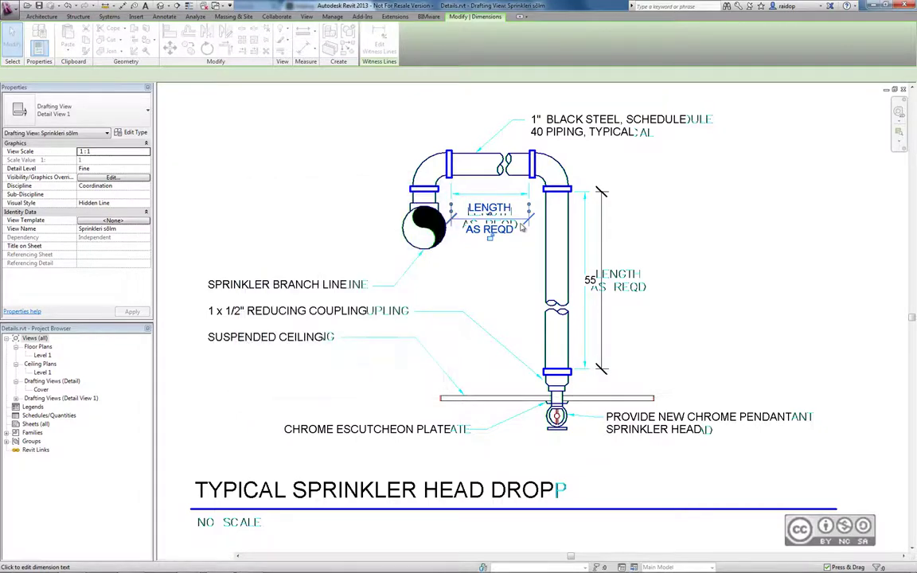
pyautogui.click(522, 227)
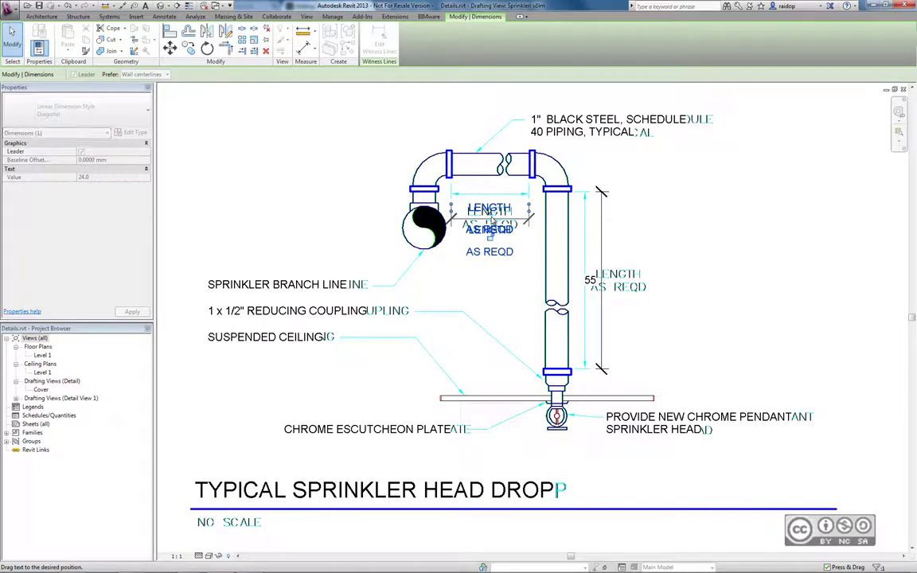
pyautogui.click(669, 290)
# Relabel the 55 dimension 'LENGTH' over 'AS REQD' and move its text right of the pipe
pyautogui.doubleClick(618, 281)
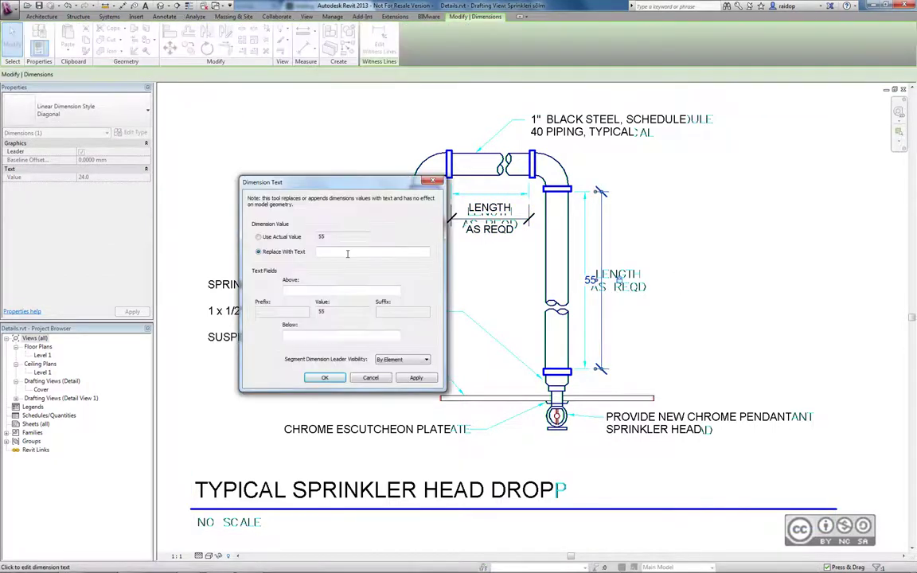
pyautogui.write('LENGTH')
pyautogui.click(313, 335)
pyautogui.write('AS REQD')
pyautogui.press('Return')
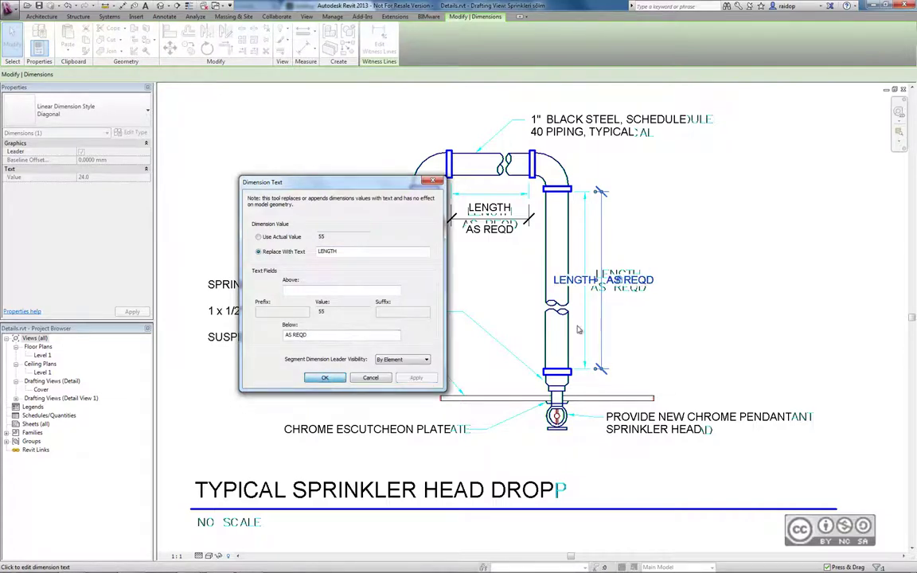
pyautogui.moveTo(603, 281); pyautogui.dragTo(664, 280)
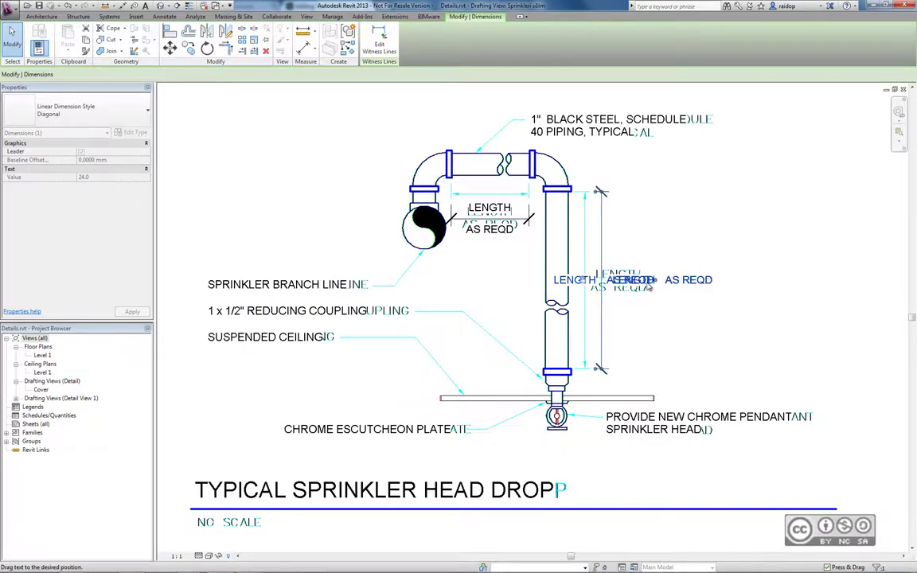
pyautogui.press('Escape')
pyautogui.scroll(-2, 412, 288)
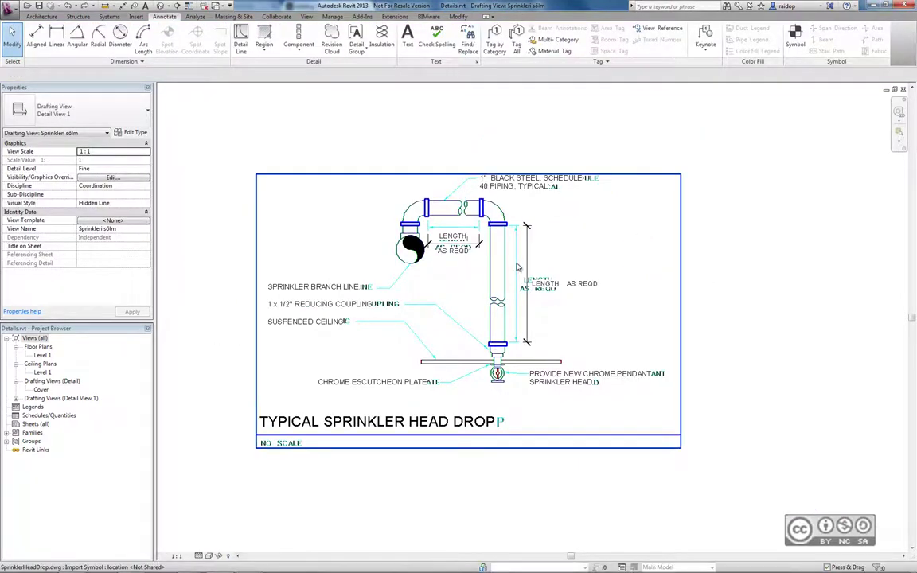
# Add a left leader to the black steel piping note and bend it toward the pipe
pyautogui.scroll(1, 501, 191)
pyautogui.scroll(1, 501, 191)
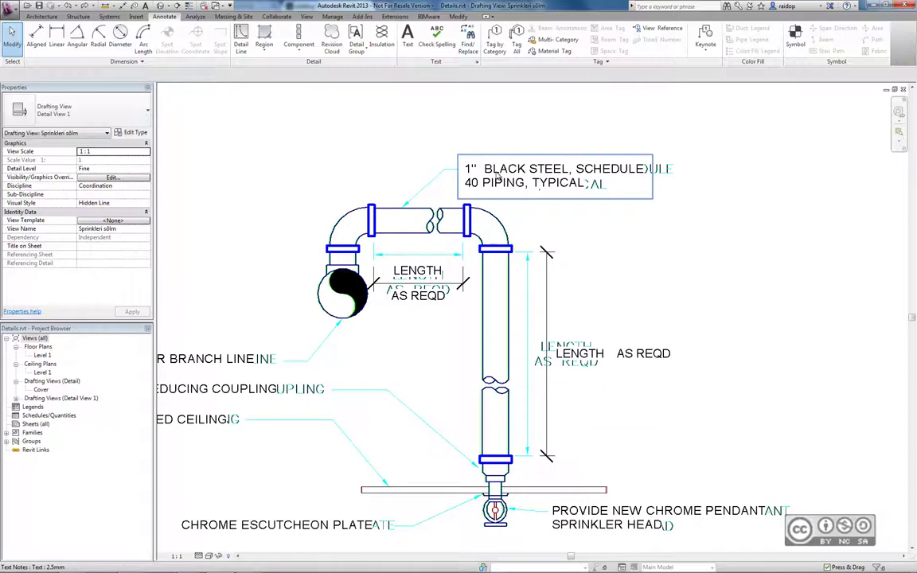
pyautogui.click(642, 235)
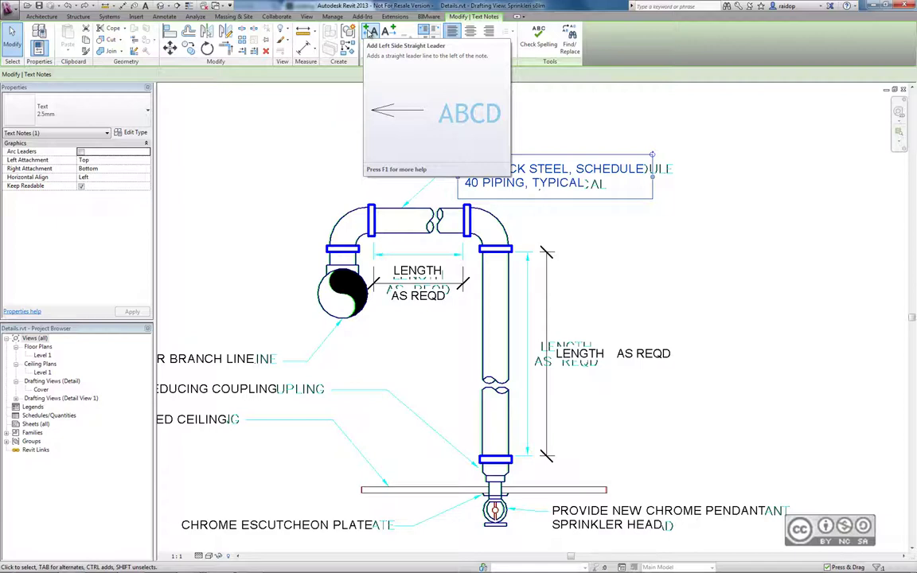
pyautogui.click(370, 32)
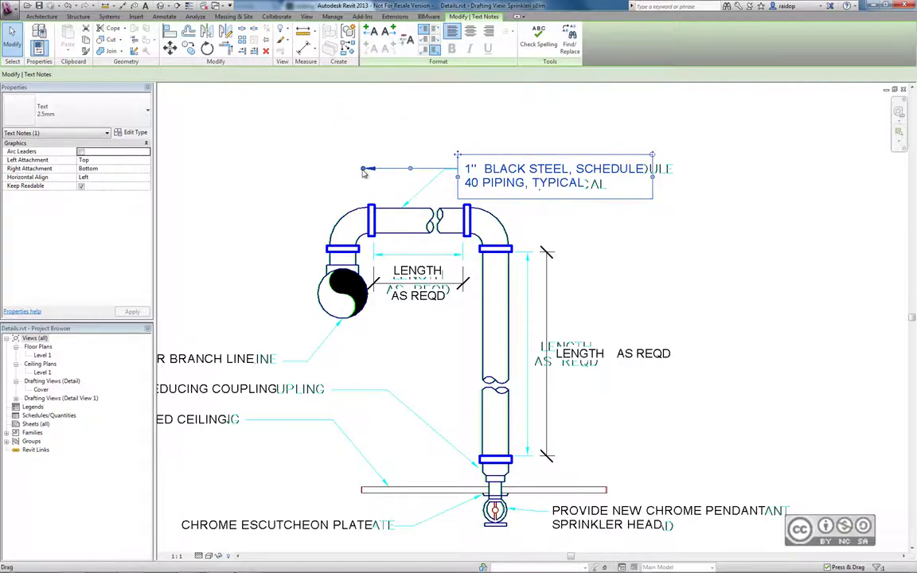
pyautogui.moveTo(363, 171); pyautogui.dragTo(406, 209)
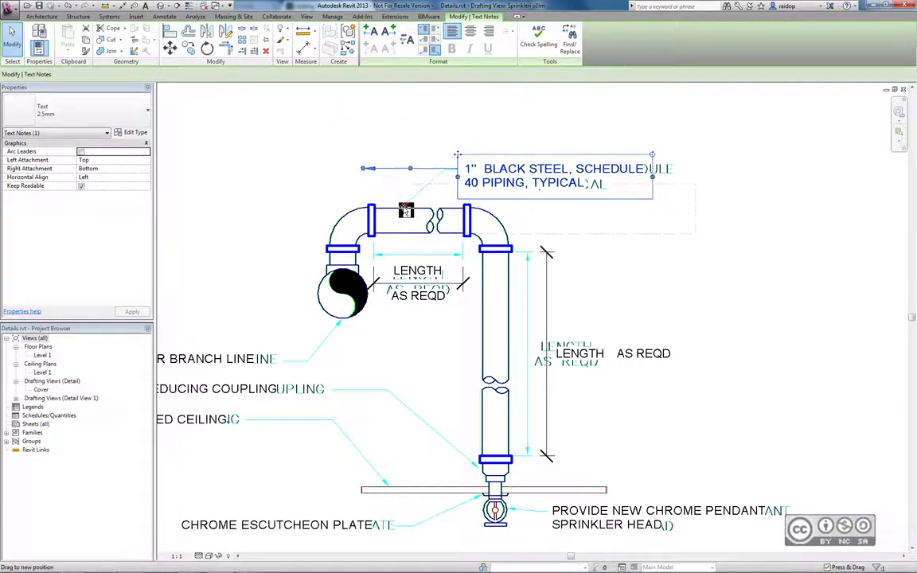
pyautogui.press('Escape')
# Give the SPRINKLER BRANCH LINE note a right-side straight leader pointing at the branch fitting
pyautogui.moveTo(626, 265)
pyautogui.mouseDown(button='middle')
pyautogui.moveTo(696, 196)
pyautogui.moveTo(786, 202)
pyautogui.mouseUp(button='middle')
pyautogui.click(303, 249)
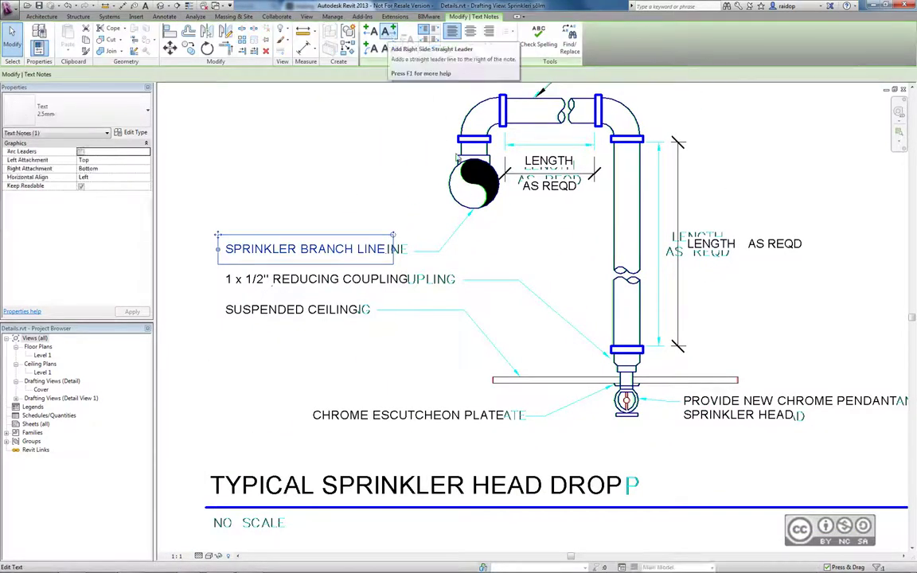
pyautogui.click(391, 36)
pyautogui.moveTo(483, 249); pyautogui.dragTo(478, 215)
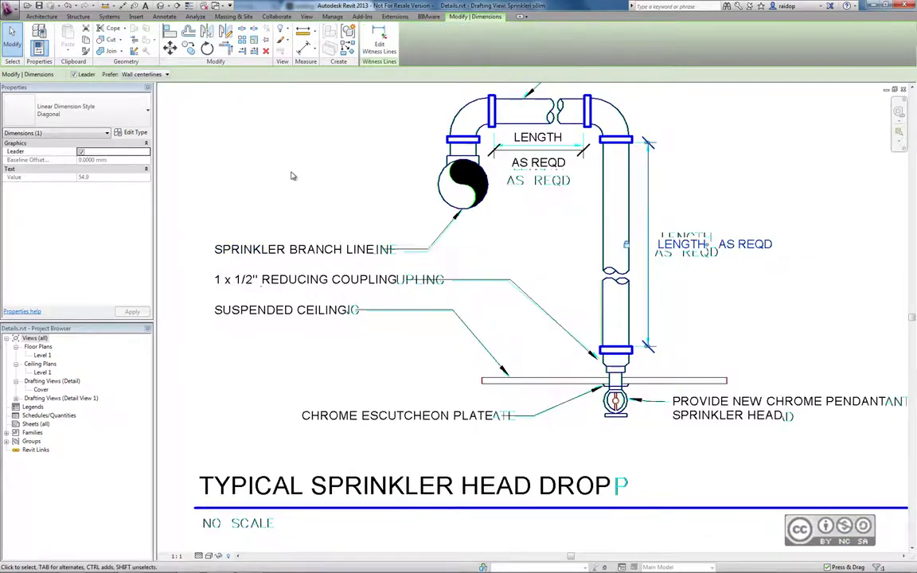
pyautogui.scroll(-3, 340, 294)
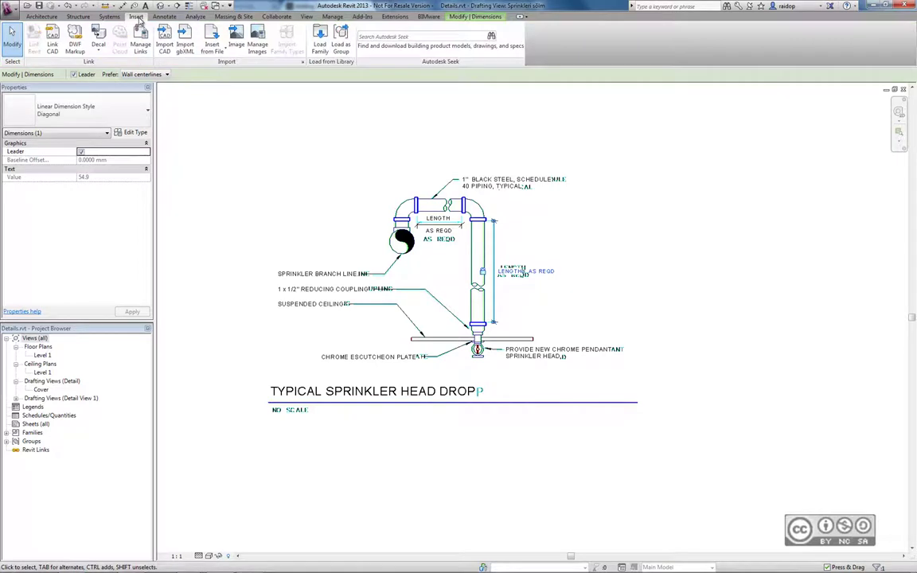
# Remove the SprinklerHeadDrop.dwg CAD link from the project in Manage Links
pyautogui.click(141, 44)
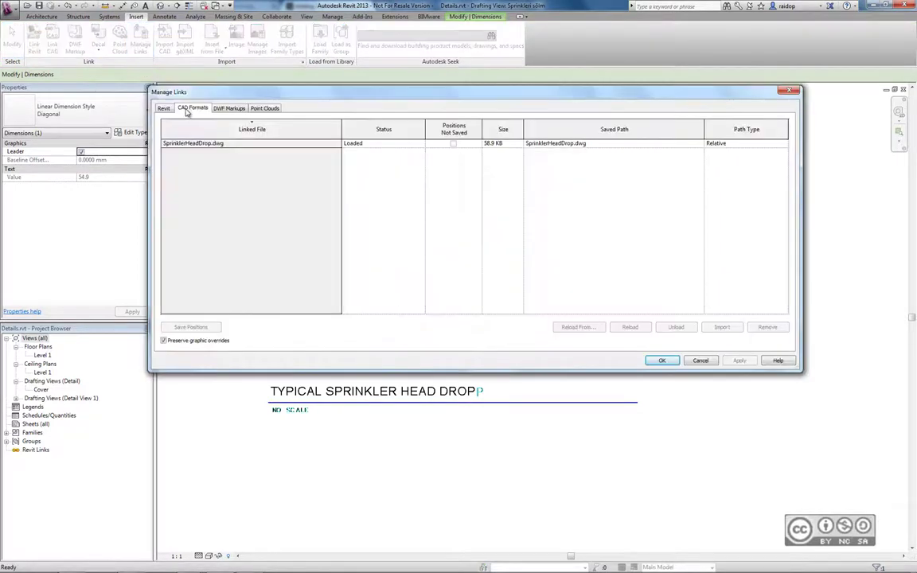
pyautogui.click(215, 142)
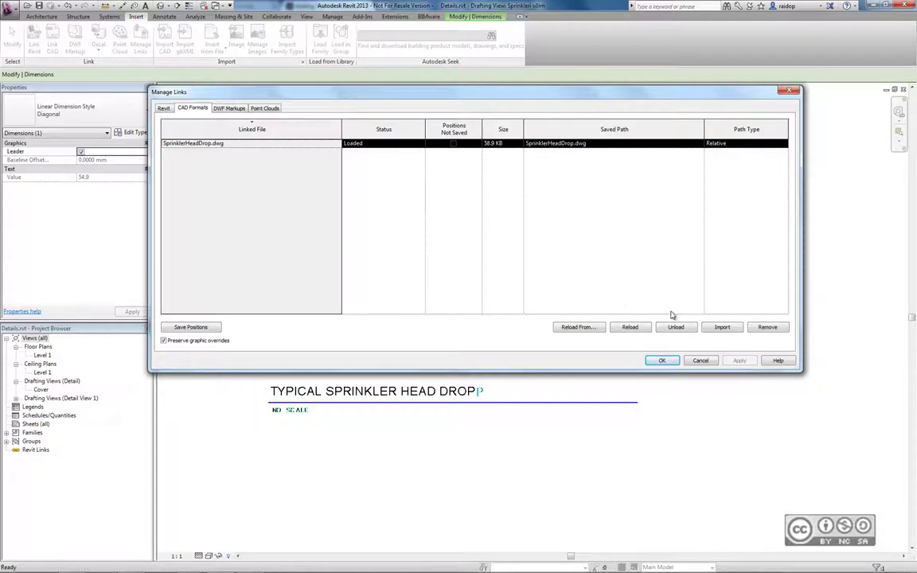
pyautogui.click(767, 327)
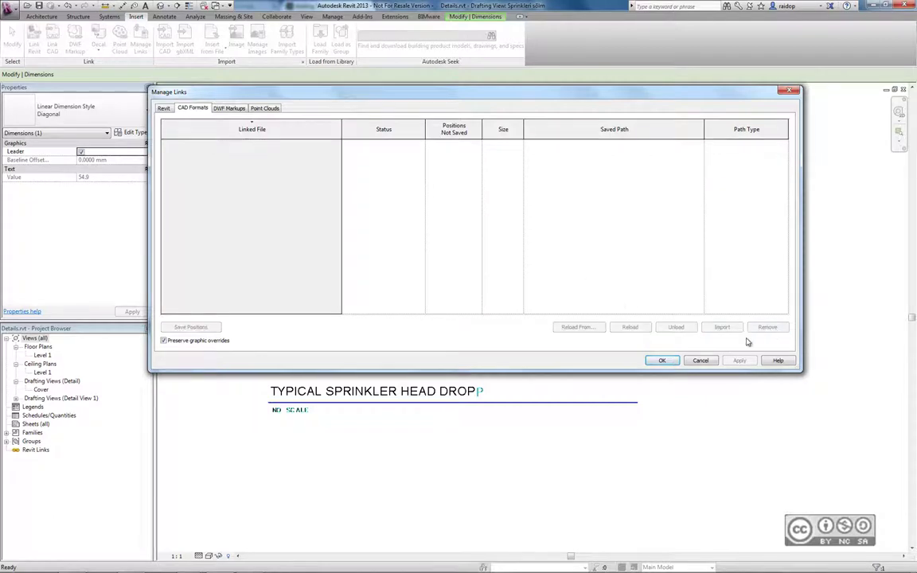
pyautogui.click(662, 360)
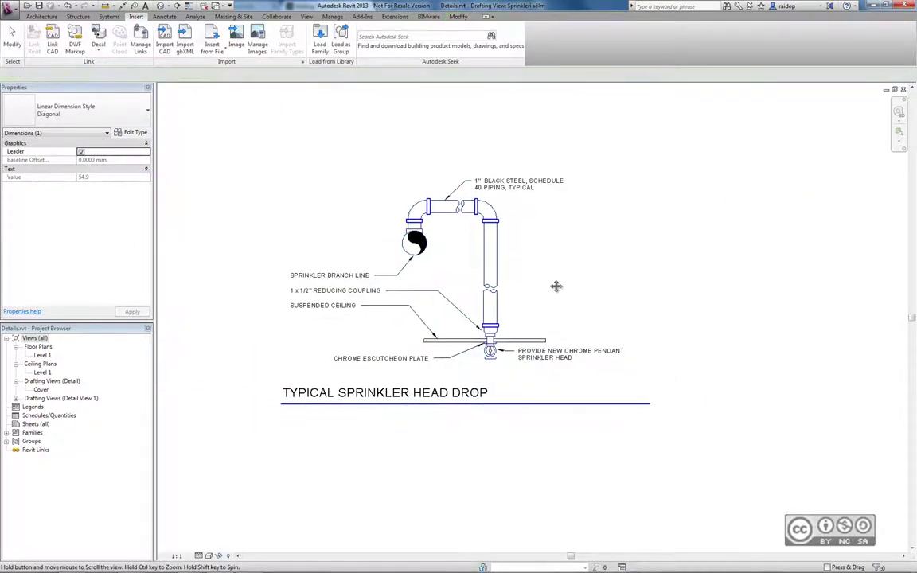
pyautogui.scroll(1, 549, 283)
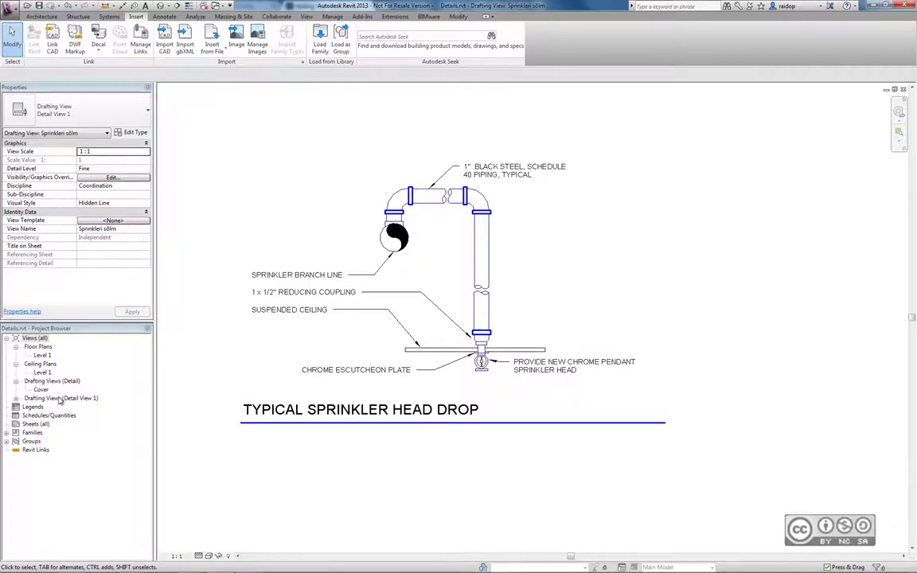
# Save the Sprinkleri sõlm drafting view as the file 'Sprinkleri sõlm' in the failid folder
pyautogui.click(16, 398)
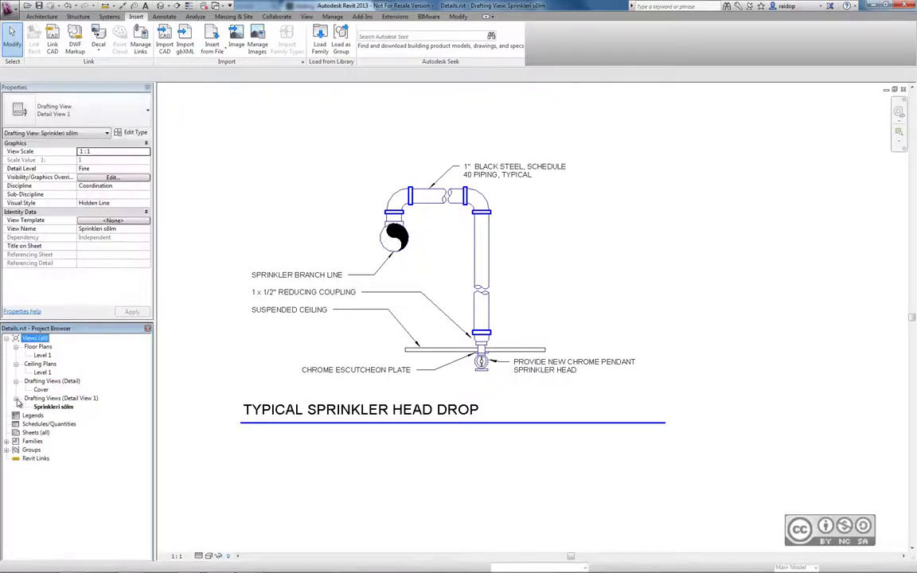
pyautogui.rightClick(54, 409)
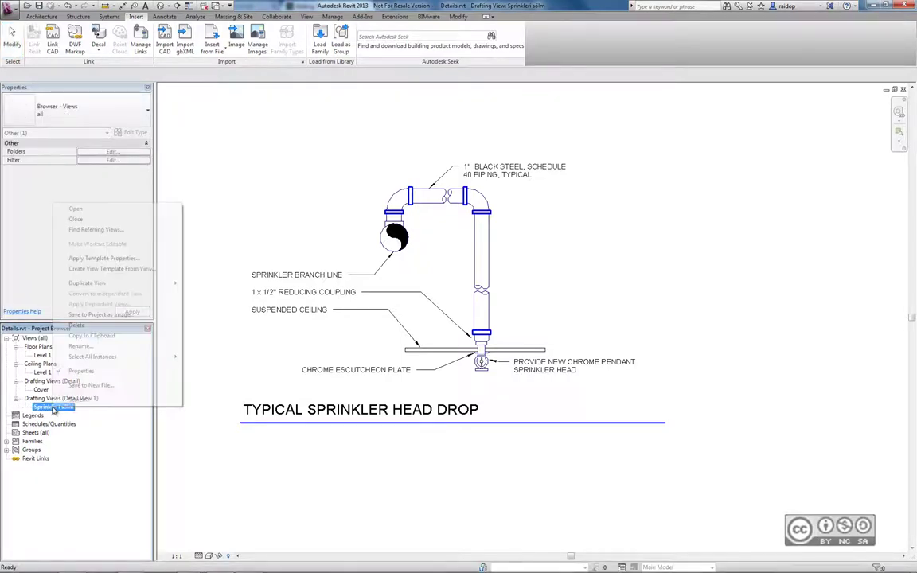
pyautogui.click(99, 386)
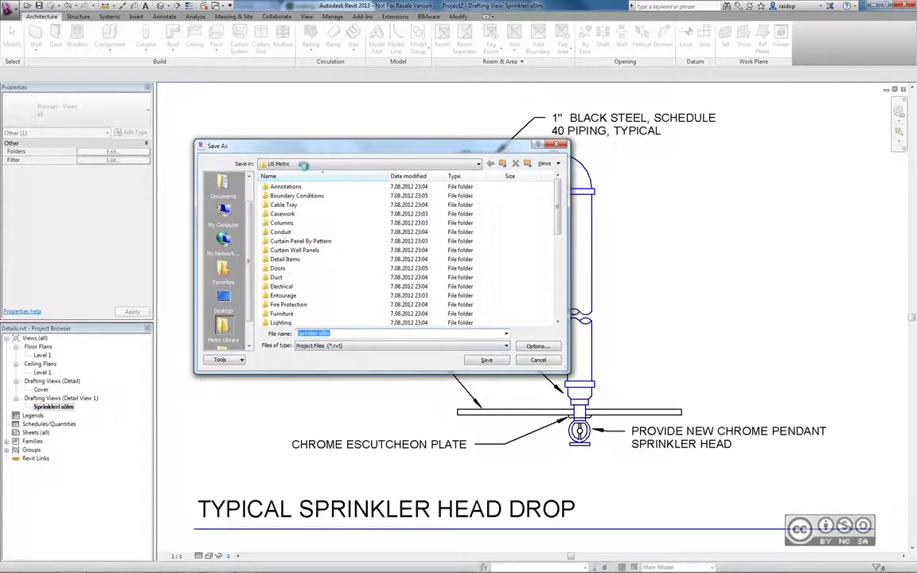
pyautogui.click(279, 164)
pyautogui.click(302, 235)
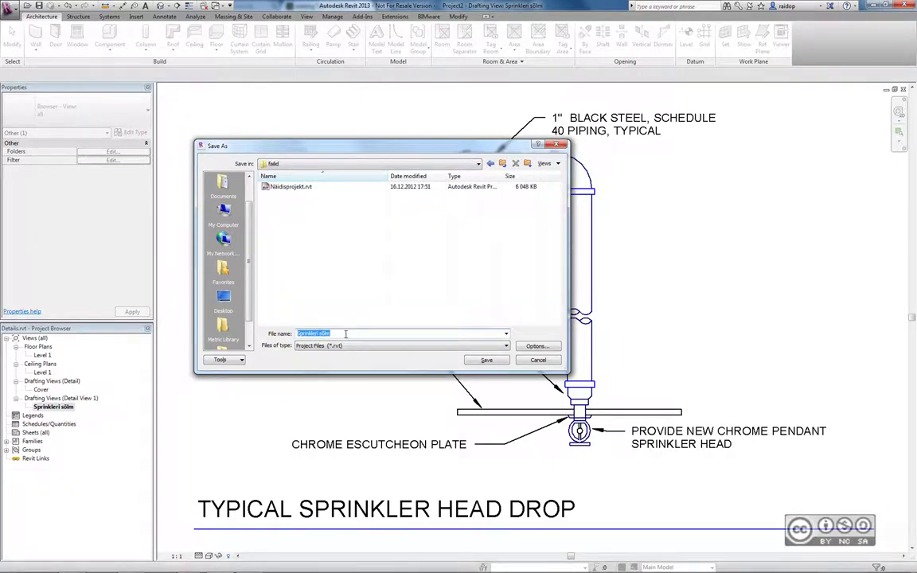
pyautogui.click(345, 334)
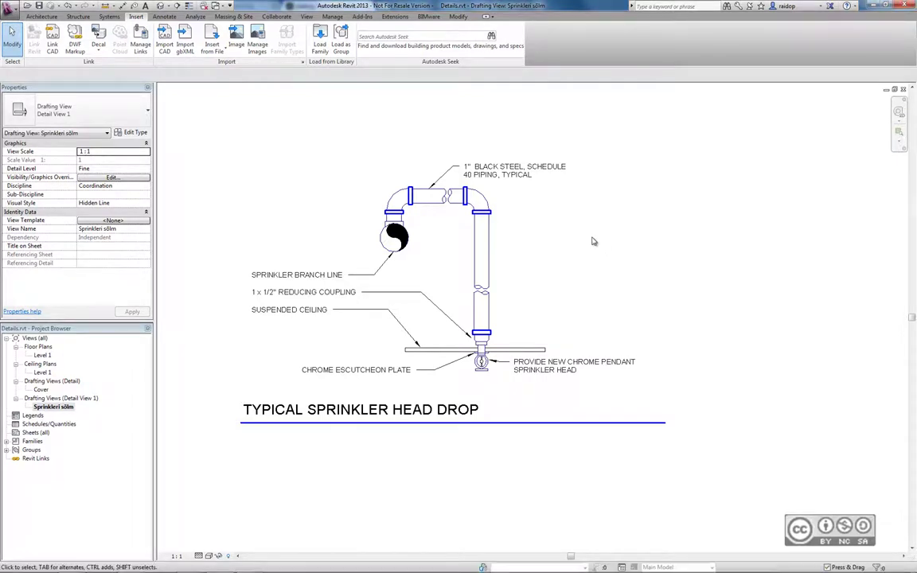
pyautogui.scroll(-1, 596, 280)
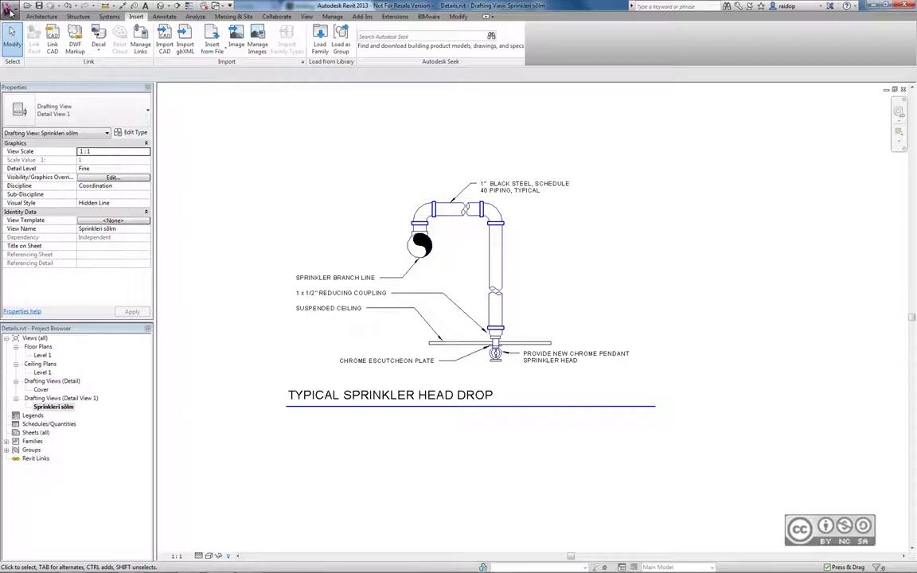
pyautogui.click(10, 9)
# Create a new project from the Mechanical Template, opening on the 1 - Mech floor plan
pyautogui.click(167, 37)
pyautogui.click(295, 222)
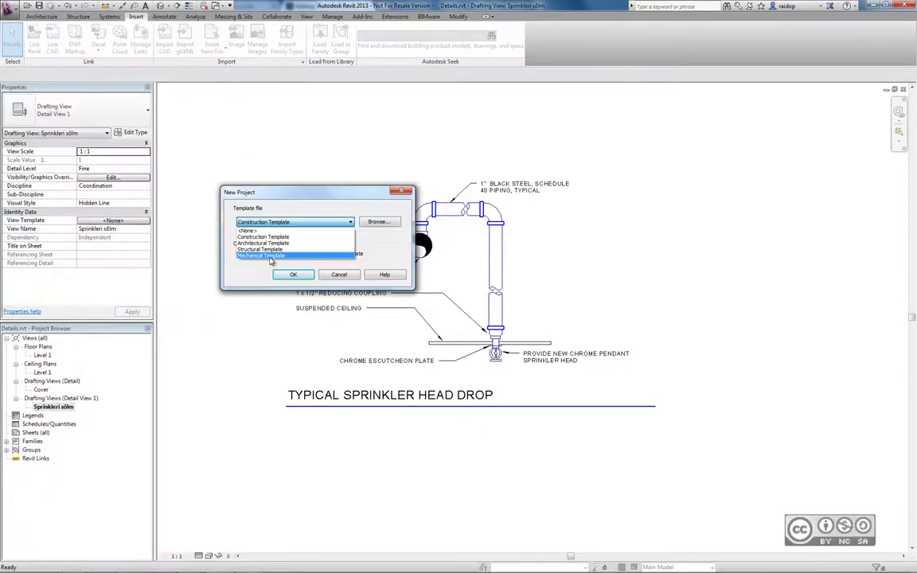
pyautogui.click(270, 256)
pyautogui.click(295, 274)
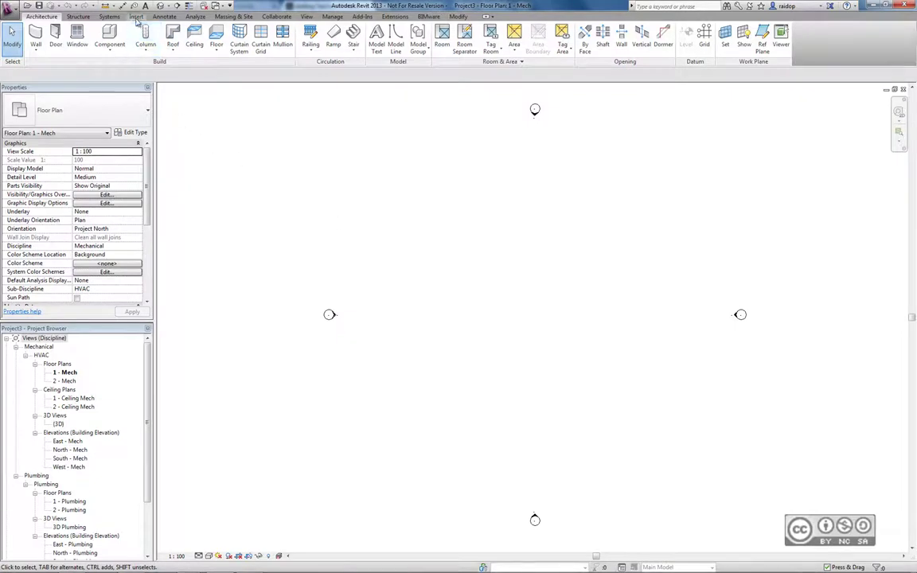
pyautogui.click(136, 18)
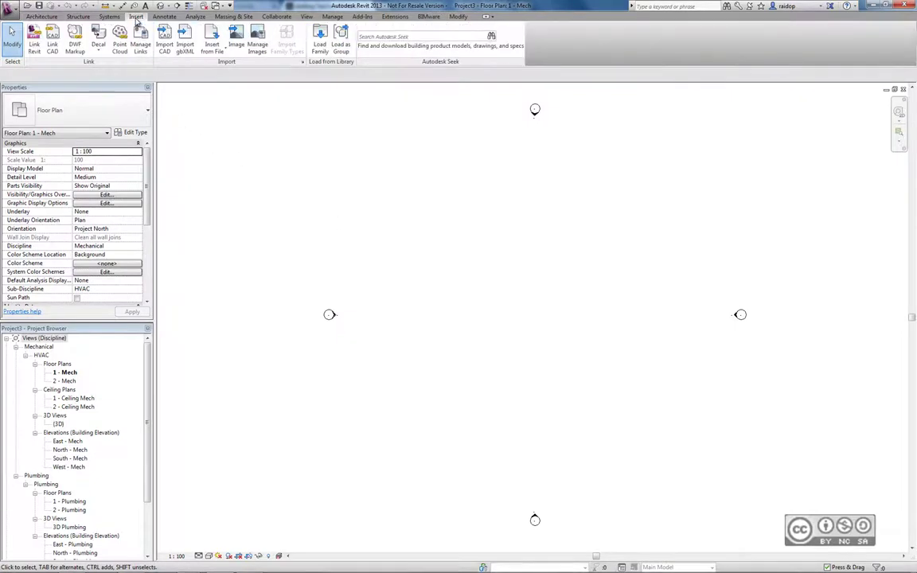
pyautogui.click(205, 53)
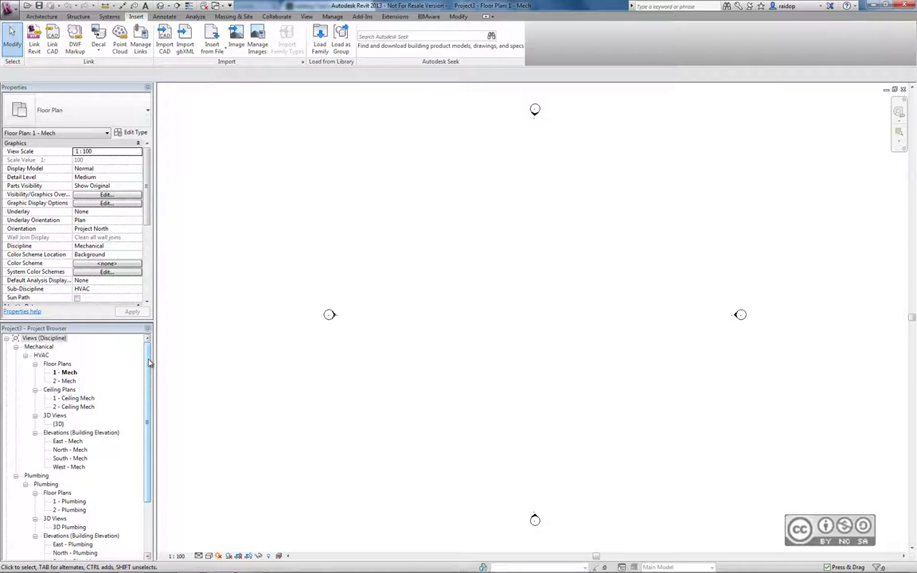
# Create a new drafting view, Drafting 1, at 1:10 scale
pyautogui.click(305, 16)
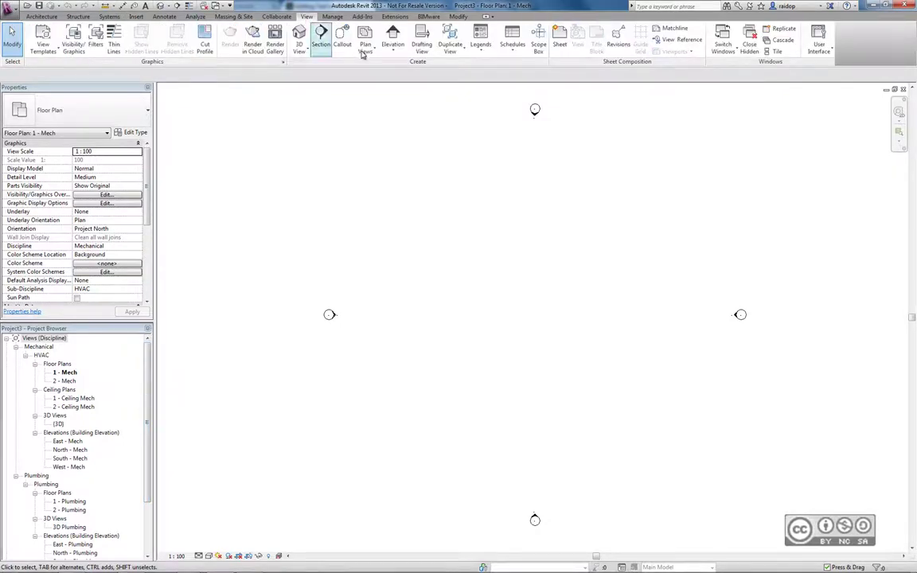
pyautogui.click(422, 38)
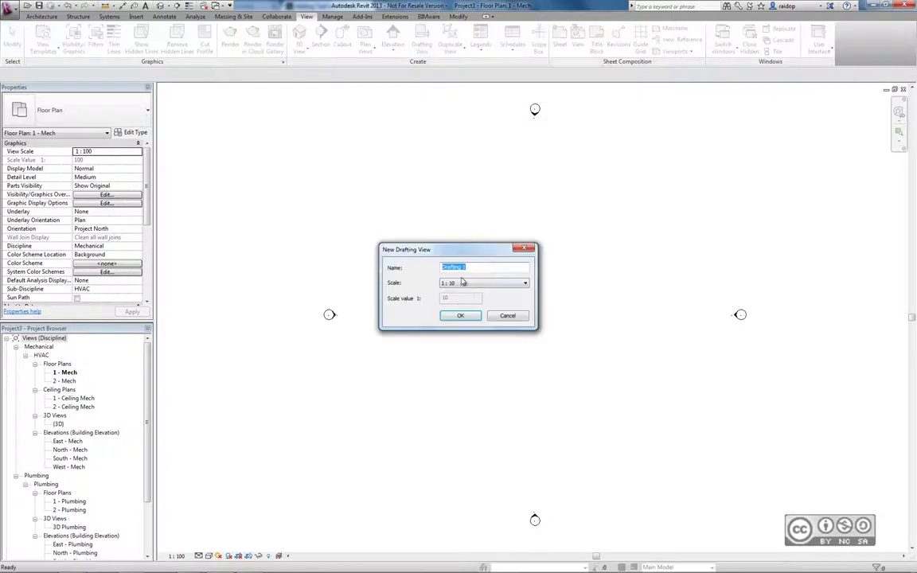
pyautogui.click(460, 315)
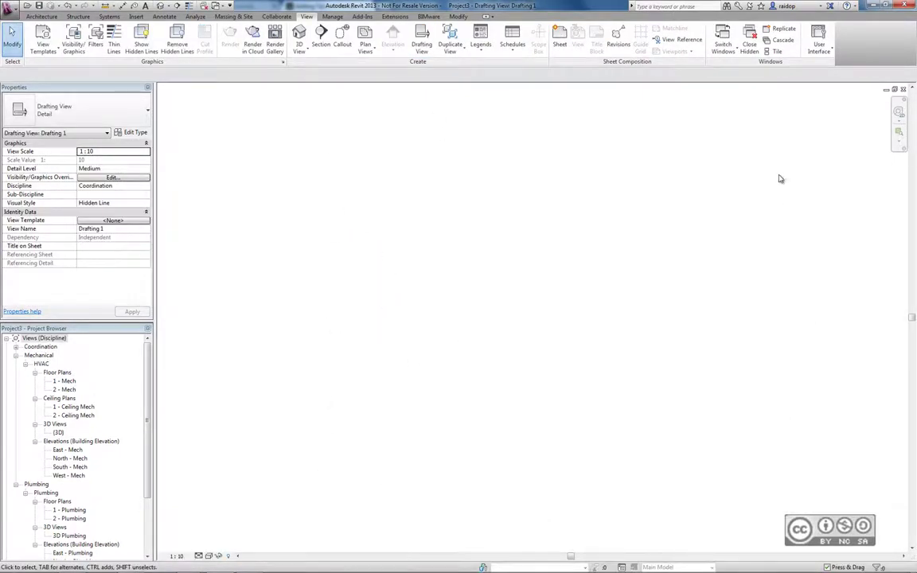
# Choose Sprinkleri sõlm.rvt from the failid folder for Insert 2D Elements from File
pyautogui.click(136, 19)
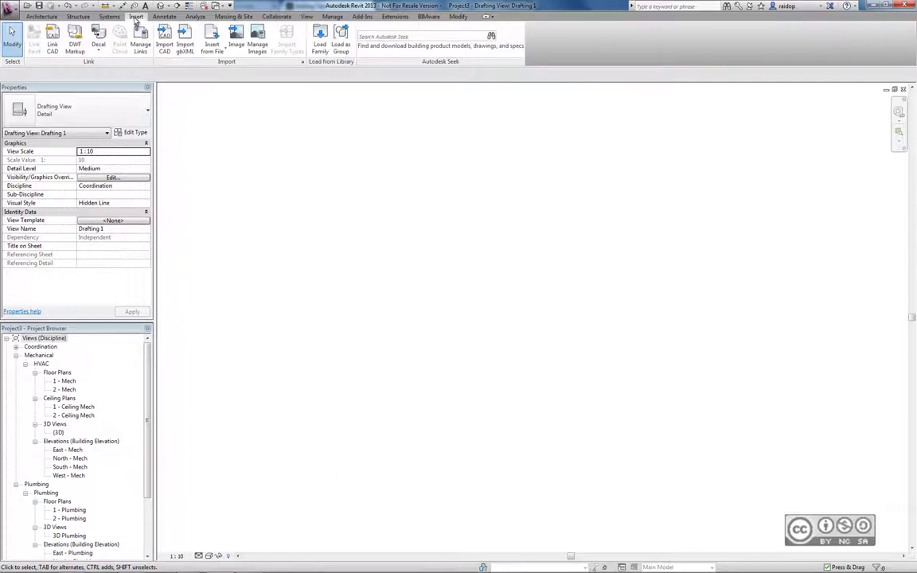
pyautogui.click(212, 46)
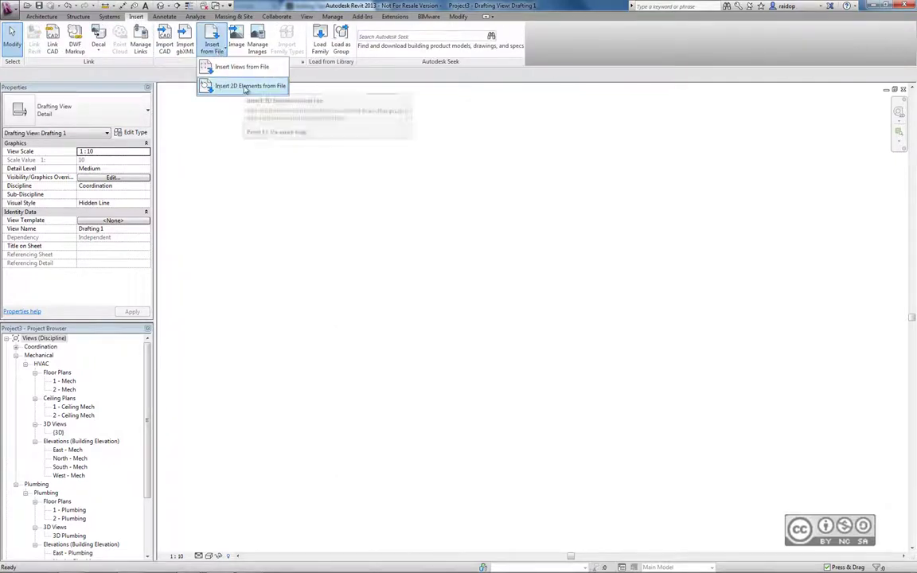
pyautogui.click(245, 85)
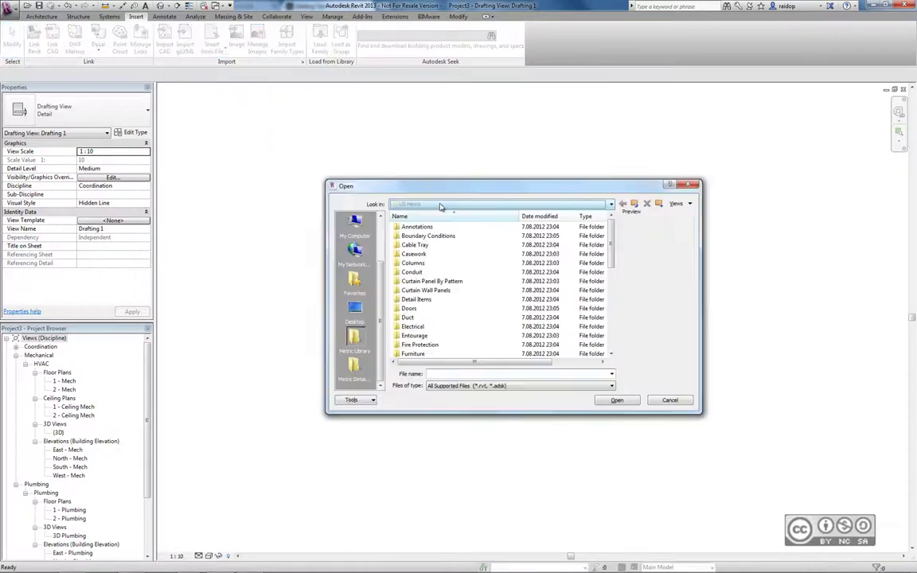
pyautogui.click(440, 205)
pyautogui.click(430, 264)
pyautogui.click(422, 237)
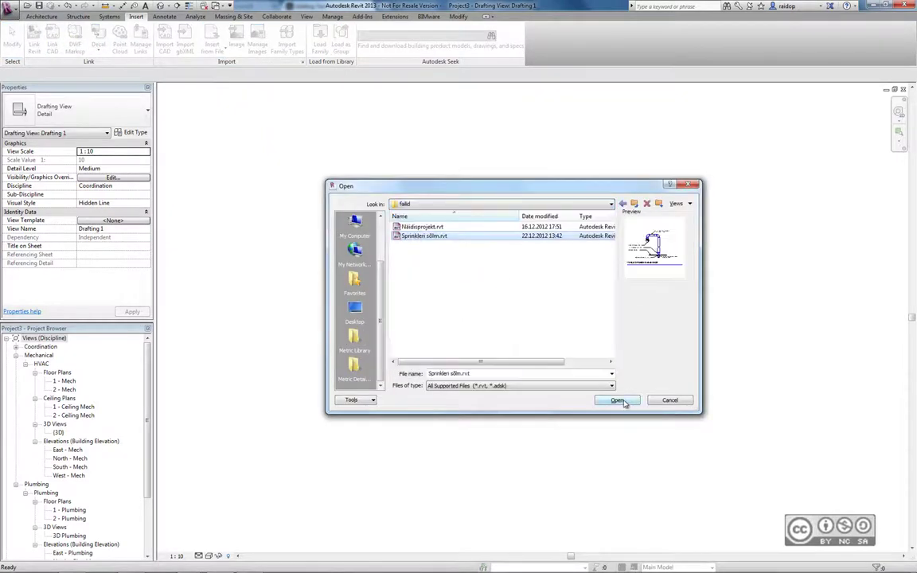
pyautogui.click(620, 400)
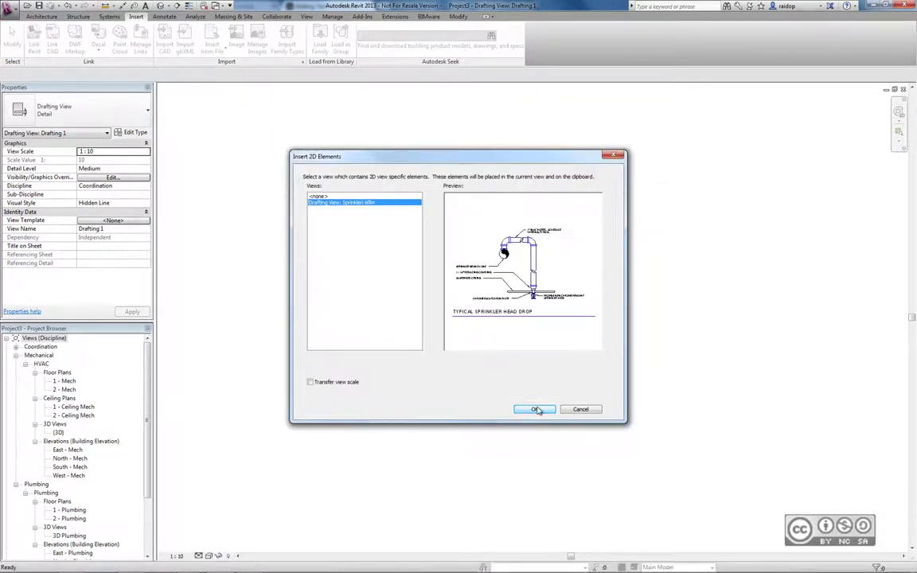
# Place the sprinkler head drop detail in Drafting 1, set the scale to 1:1, and finish pasting
pyautogui.click(538, 410)
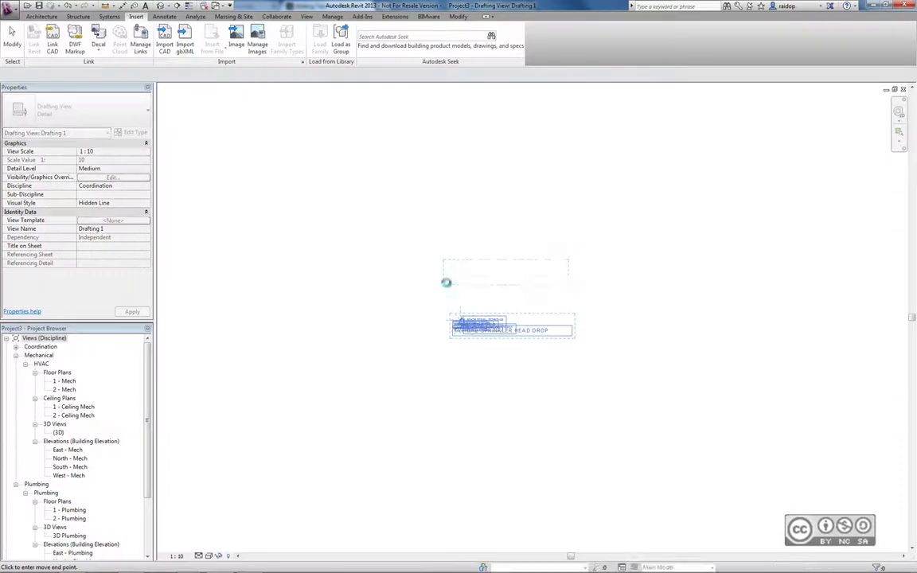
pyautogui.click(474, 279)
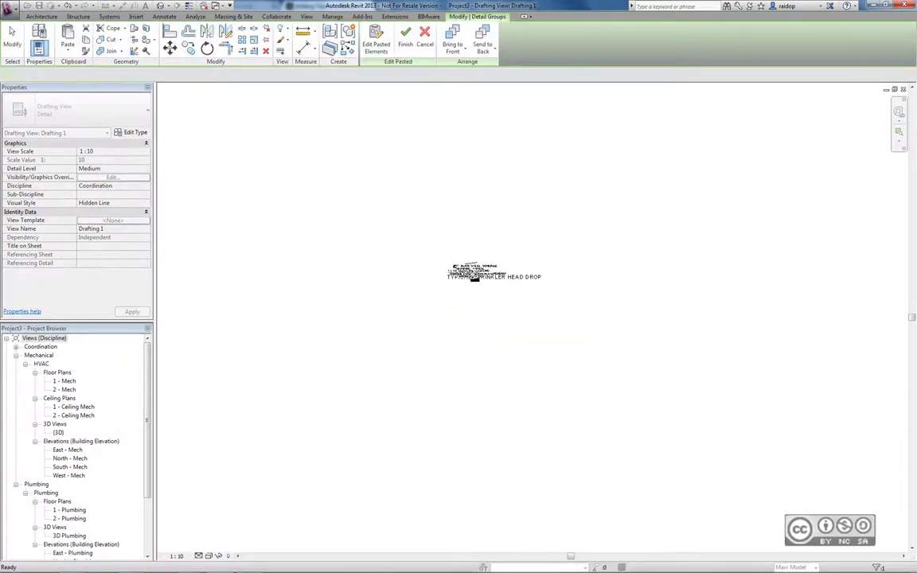
pyautogui.scroll(5, 474, 277)
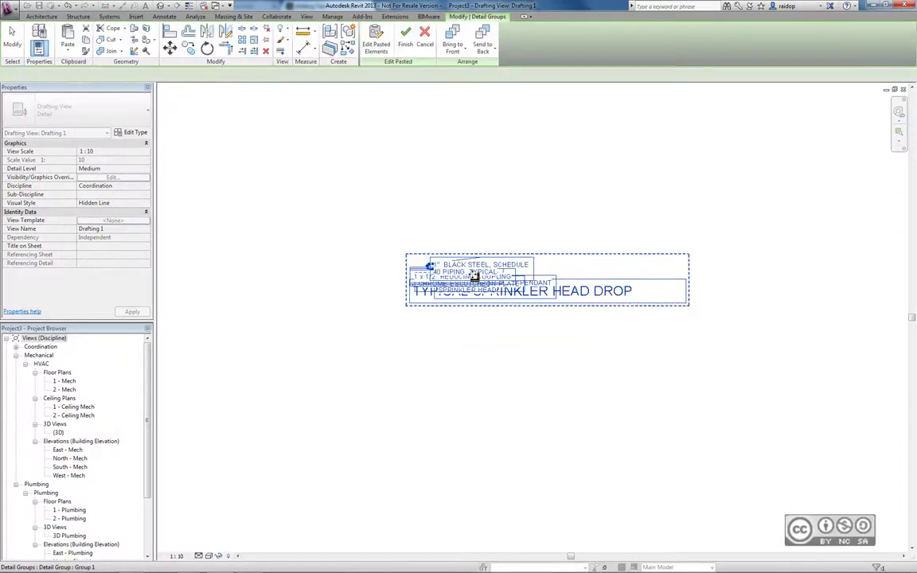
pyautogui.click(177, 555)
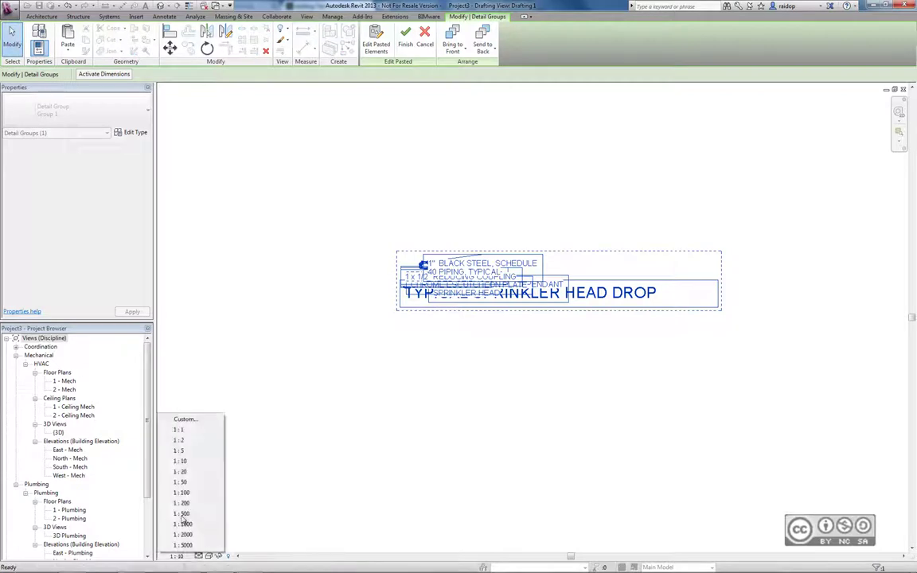
pyautogui.click(191, 433)
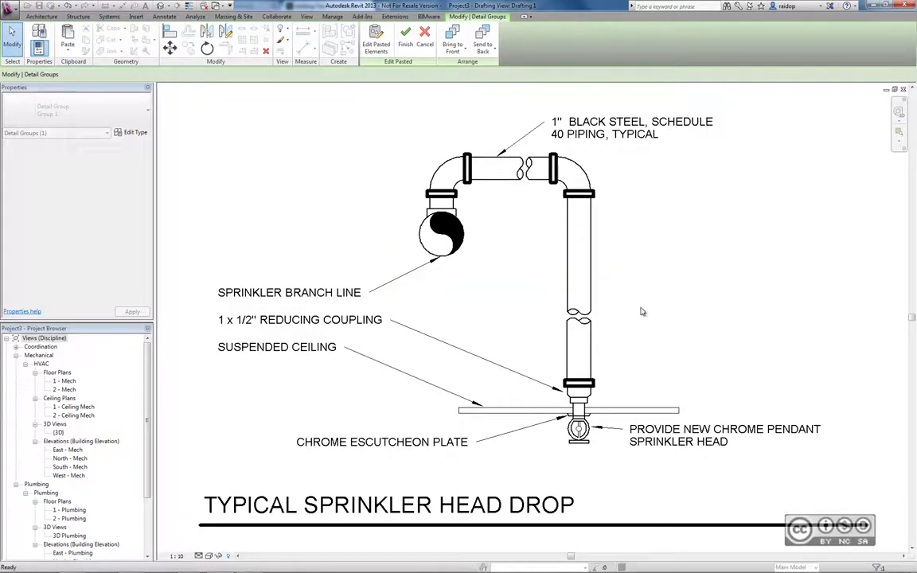
pyautogui.scroll(-1, 653, 313)
pyautogui.scroll(-1, 655, 313)
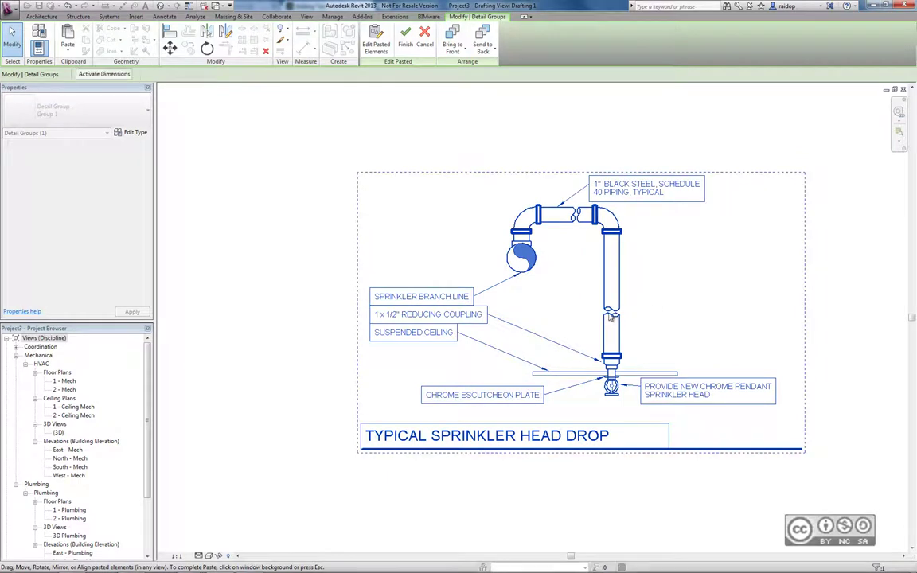
pyautogui.scroll(-1, 581, 318)
pyautogui.click(724, 252)
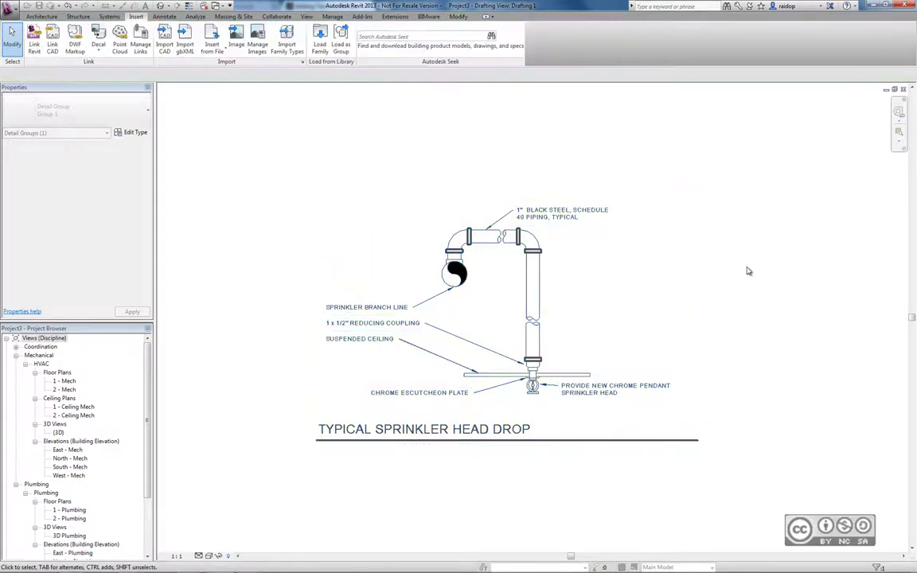
pyautogui.click(209, 52)
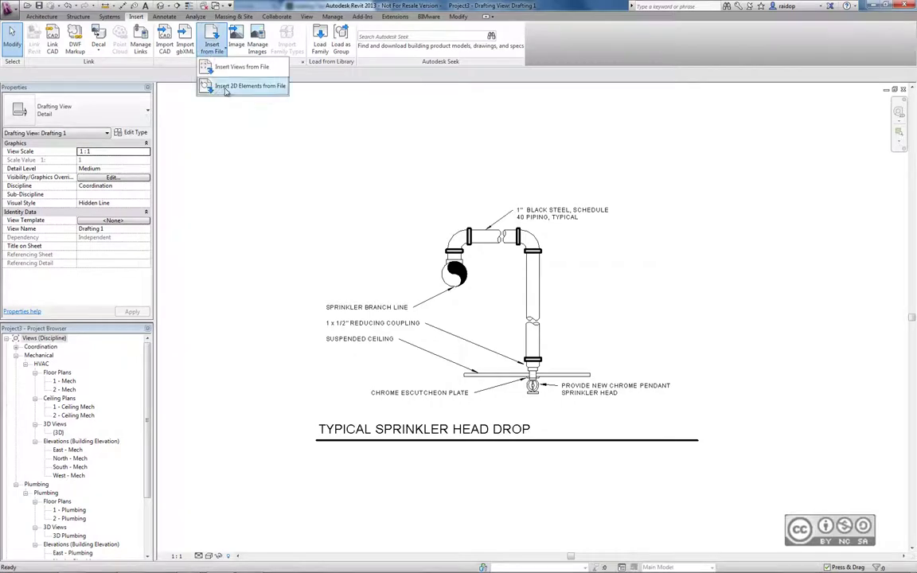
pyautogui.click(205, 84)
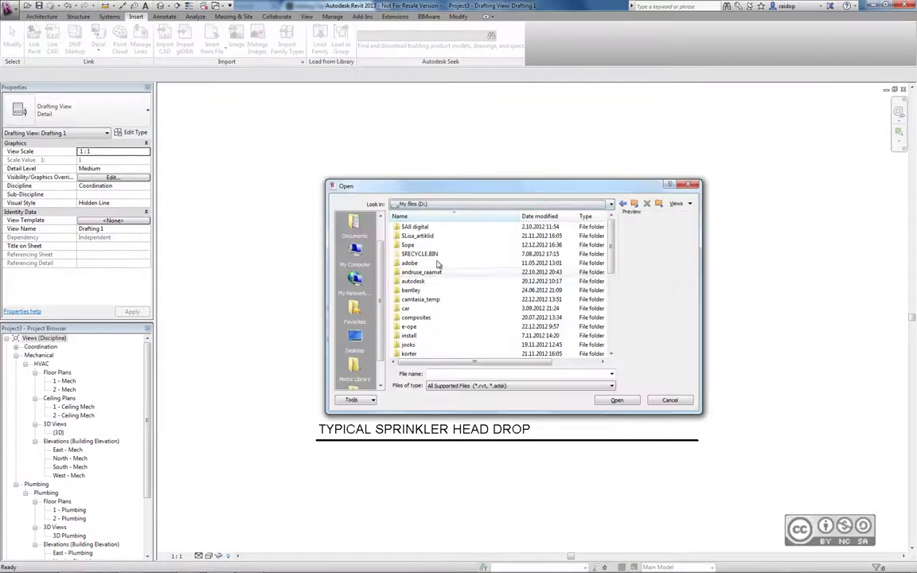
pyautogui.doubleClick(414, 309)
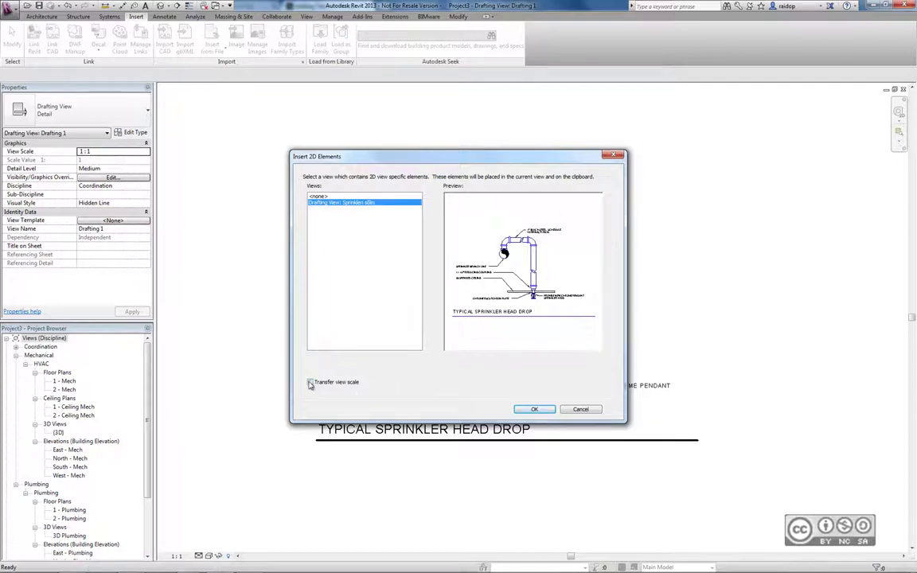
pyautogui.click(580, 409)
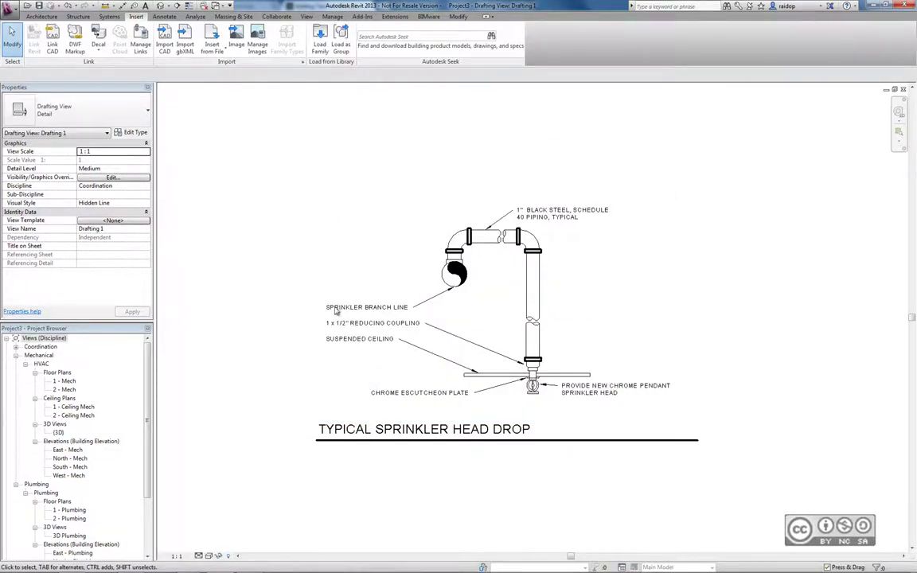
# Expand Coordination in the Project Browser to reveal its Drafting Views (Detail) group
pyautogui.scroll(-3, 141, 369)
pyautogui.scroll(3, 142, 370)
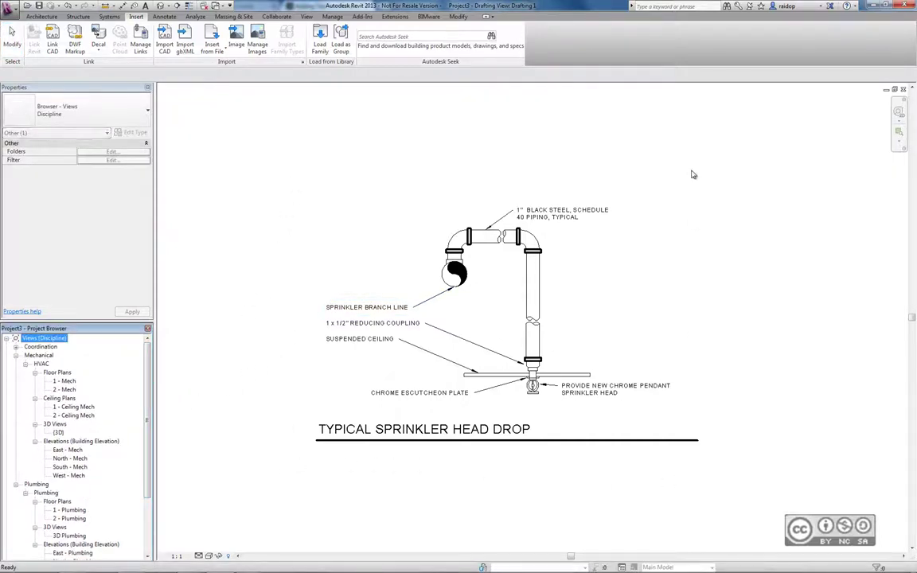
pyautogui.scroll(-3, 144, 497)
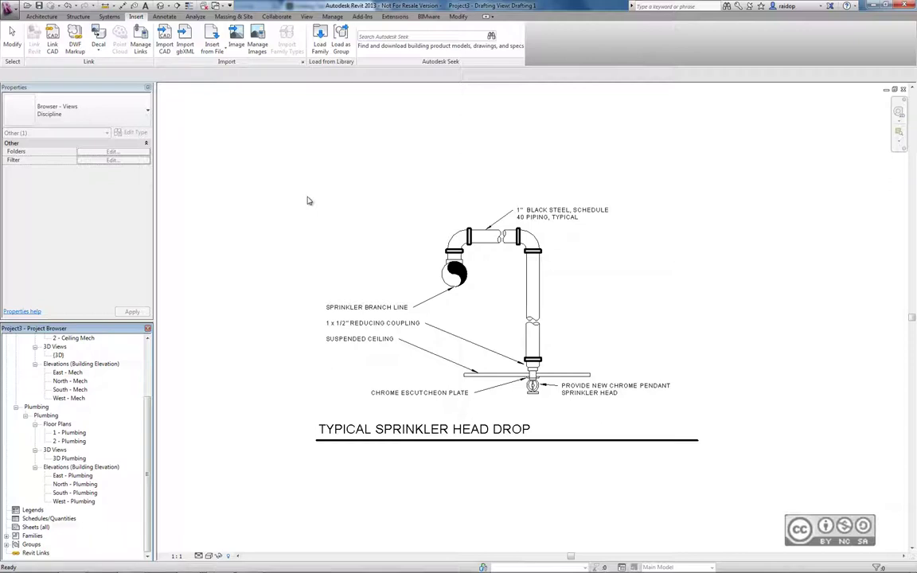
pyautogui.click(556, 290)
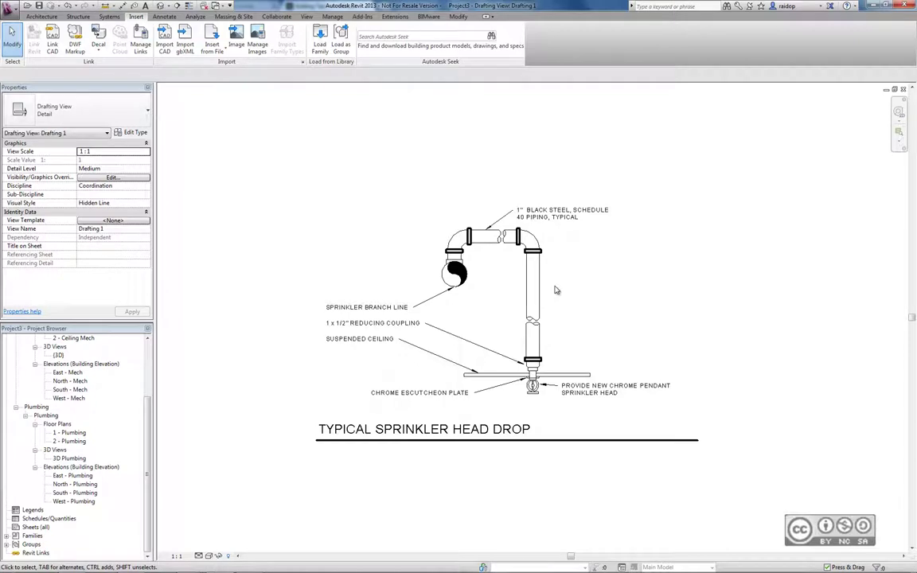
pyautogui.click(135, 327)
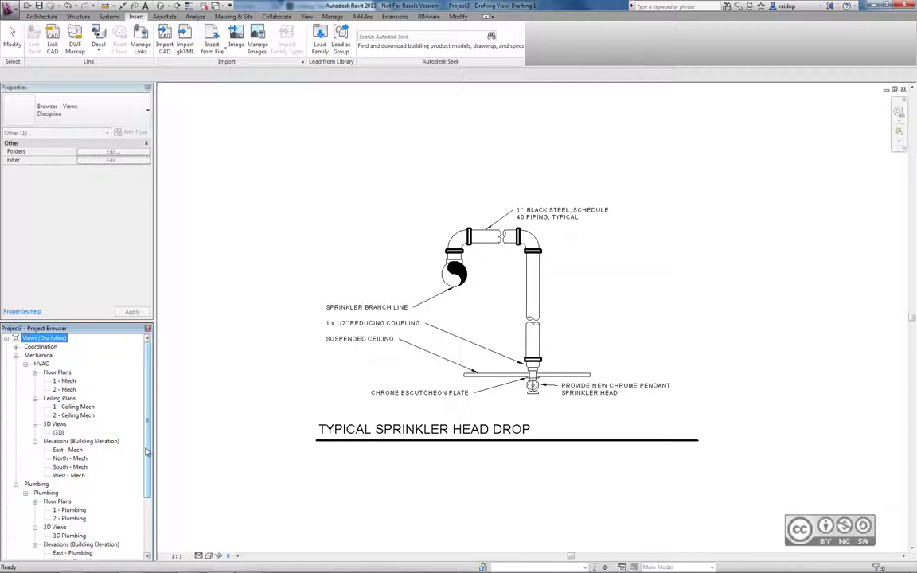
pyautogui.click(16, 346)
# Expand Drafting Views (Detail) to show Drafting 1, then dismiss its context menu
pyautogui.click(35, 363)
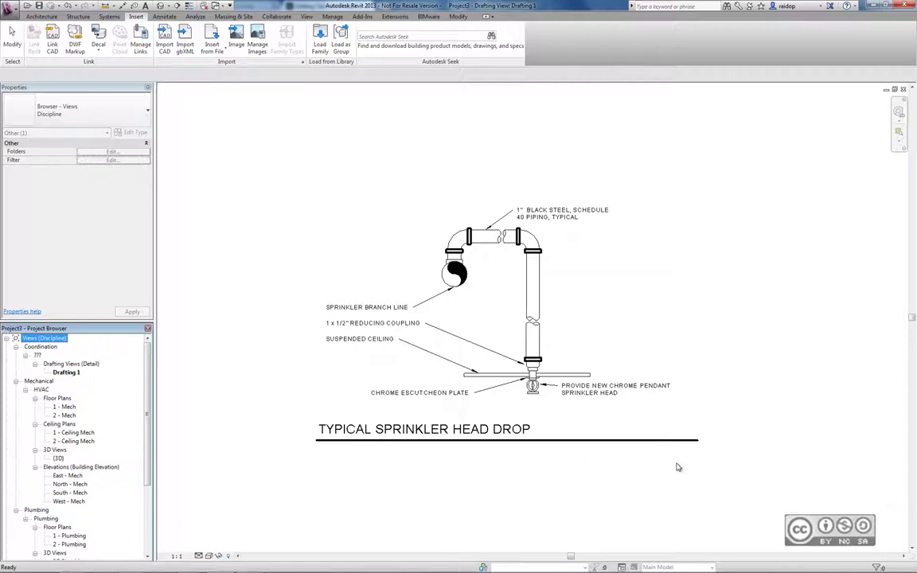
pyautogui.click(487, 250)
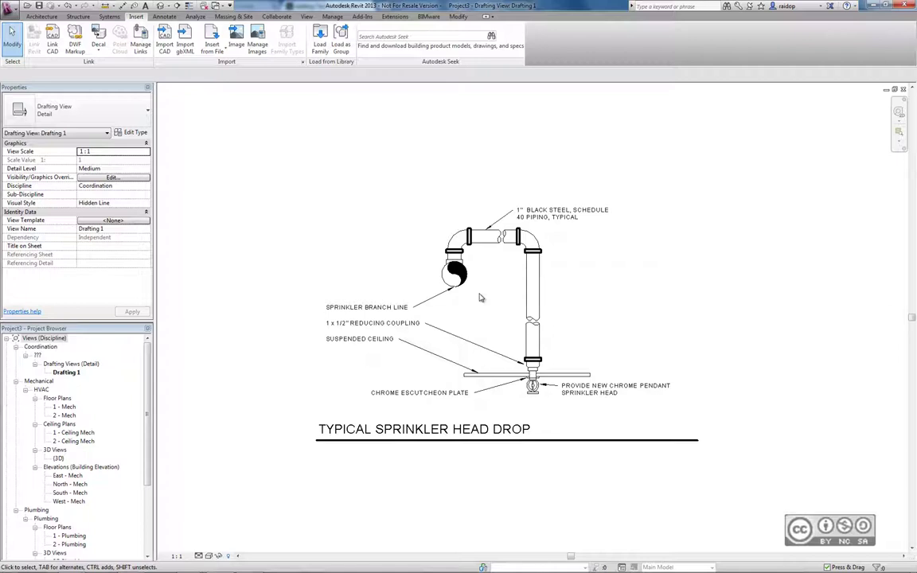
pyautogui.rightClick(66, 373)
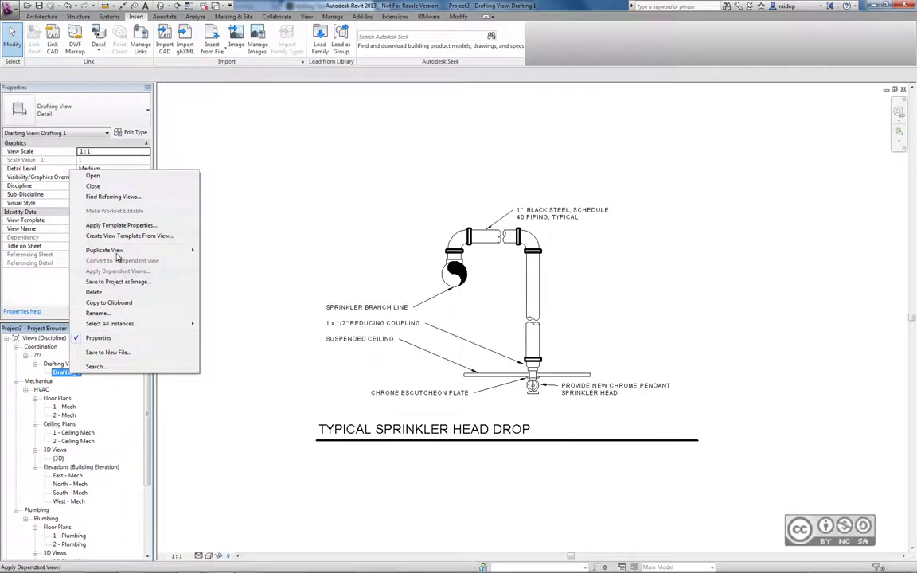
pyautogui.press('Escape')
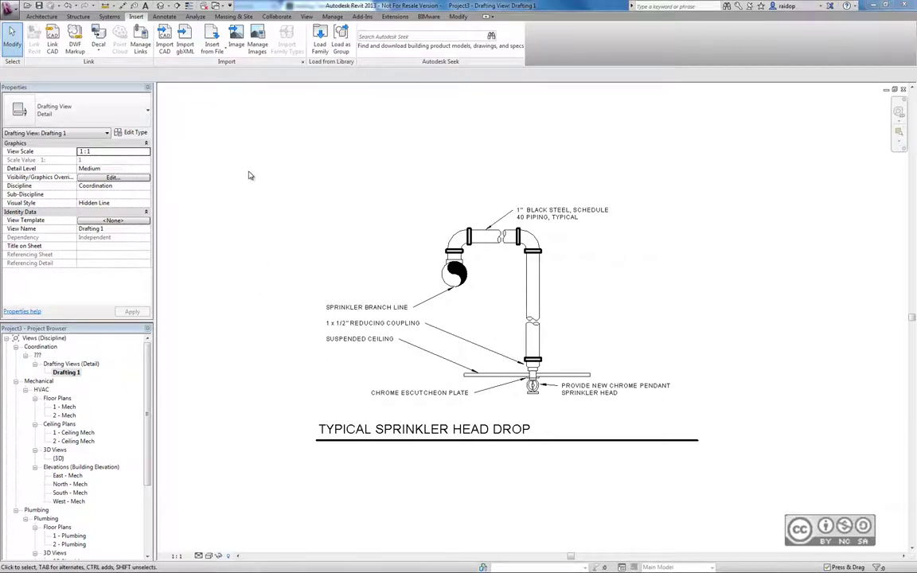
# Insert the Sprinkleri sölm view from Sprinkleri sölm.rvt in the faili folder via Insert Views from File
pyautogui.click(214, 54)
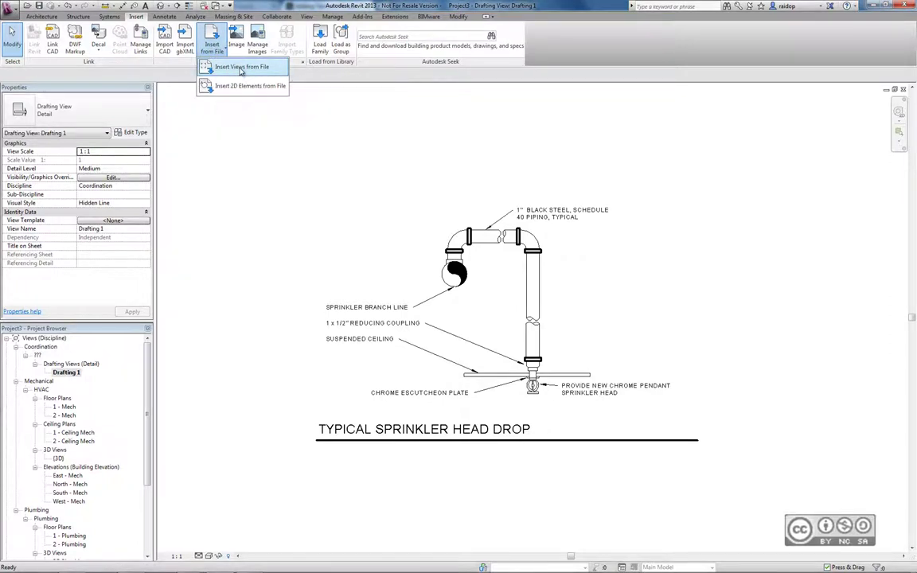
pyautogui.click(241, 68)
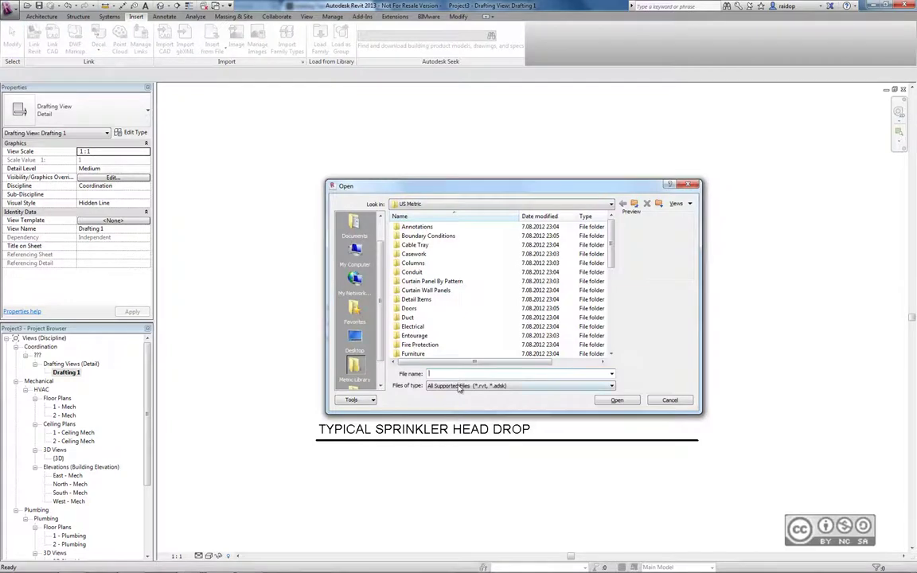
pyautogui.click(443, 205)
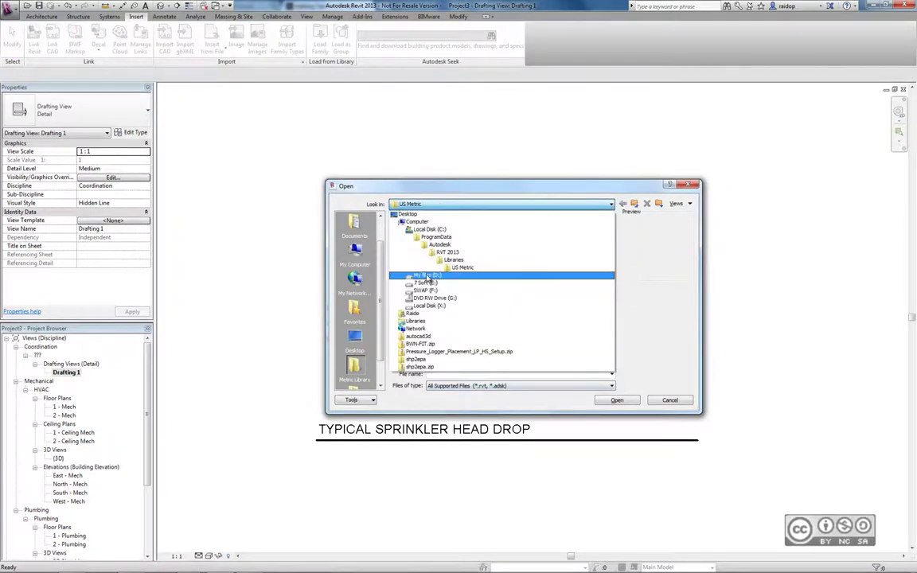
pyautogui.click(426, 277)
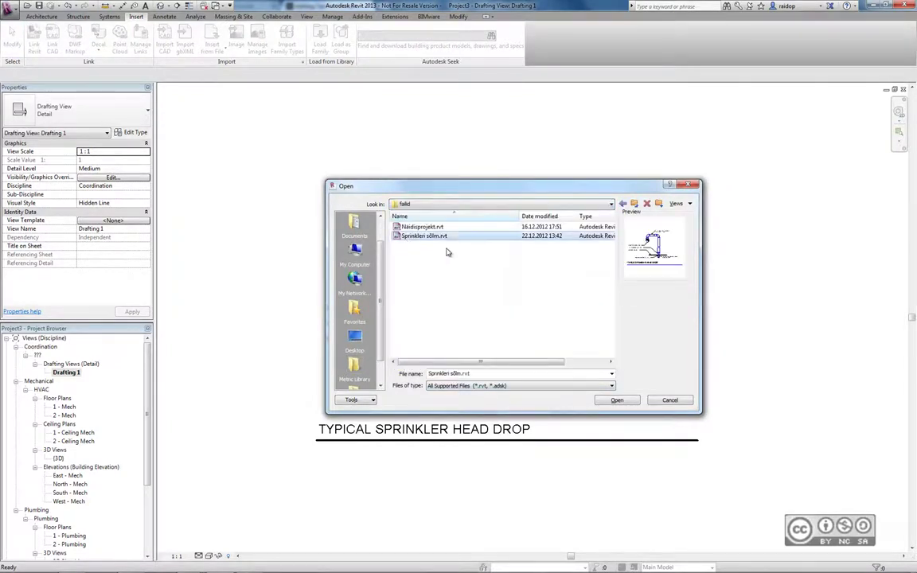
pyautogui.doubleClick(401, 242)
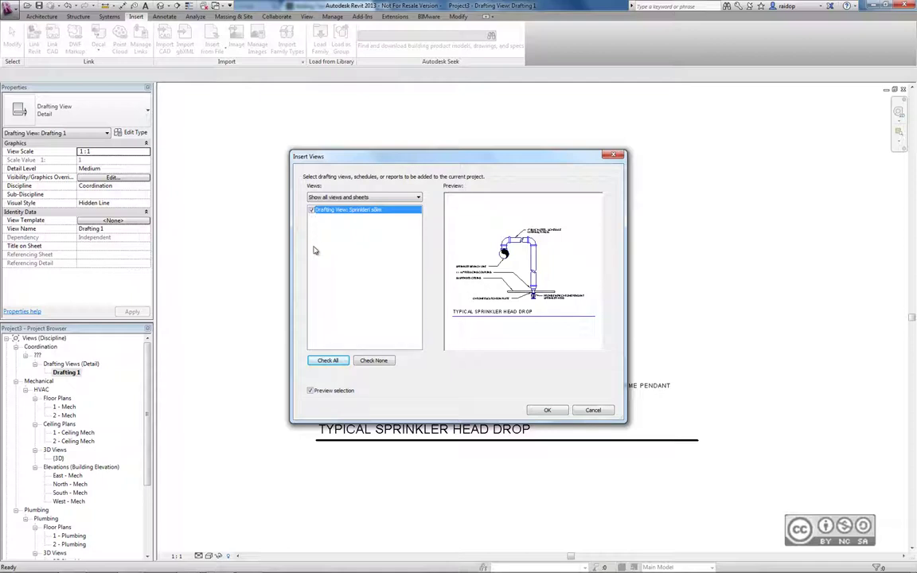
pyautogui.click(540, 410)
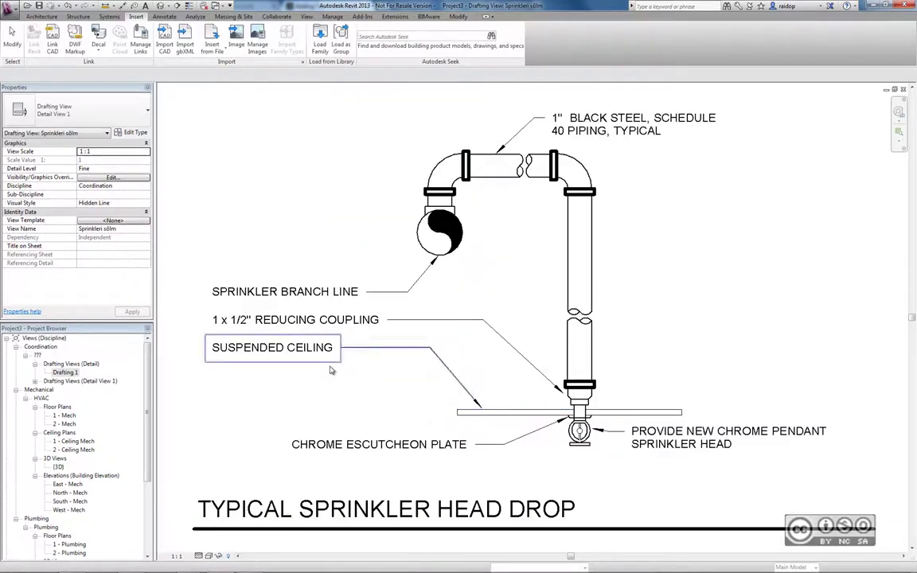
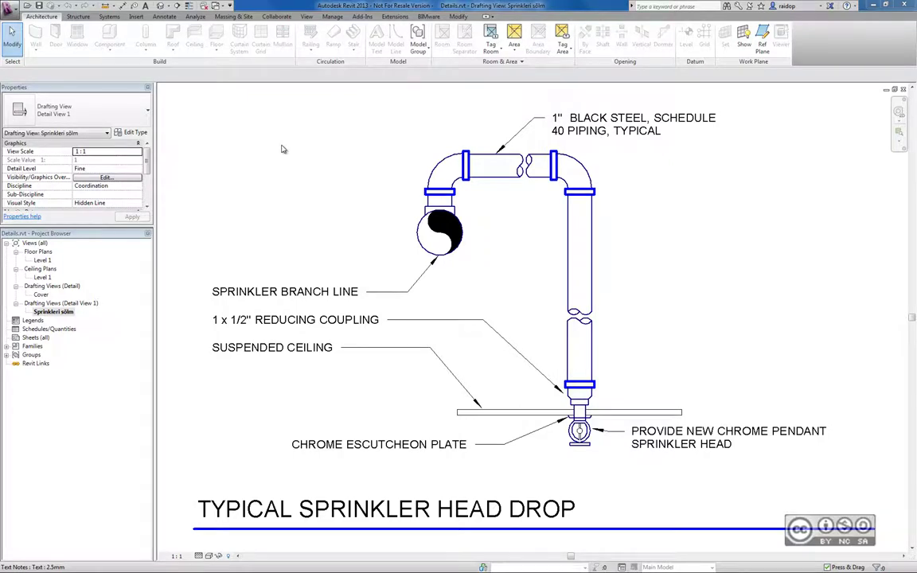
# From the View tab, drop down the Switch Windows list of open views over the sprinkler detail
pyautogui.click(306, 16)
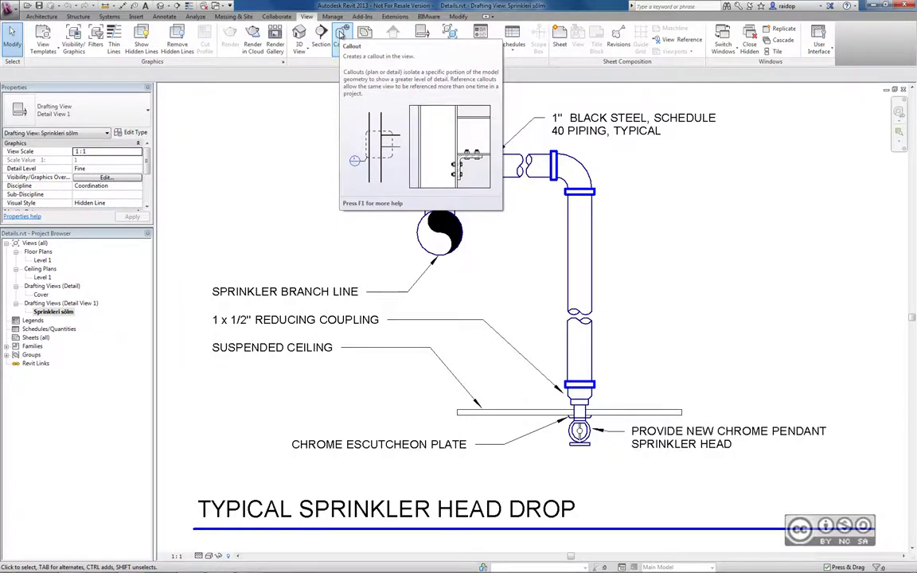
pyautogui.click(216, 6)
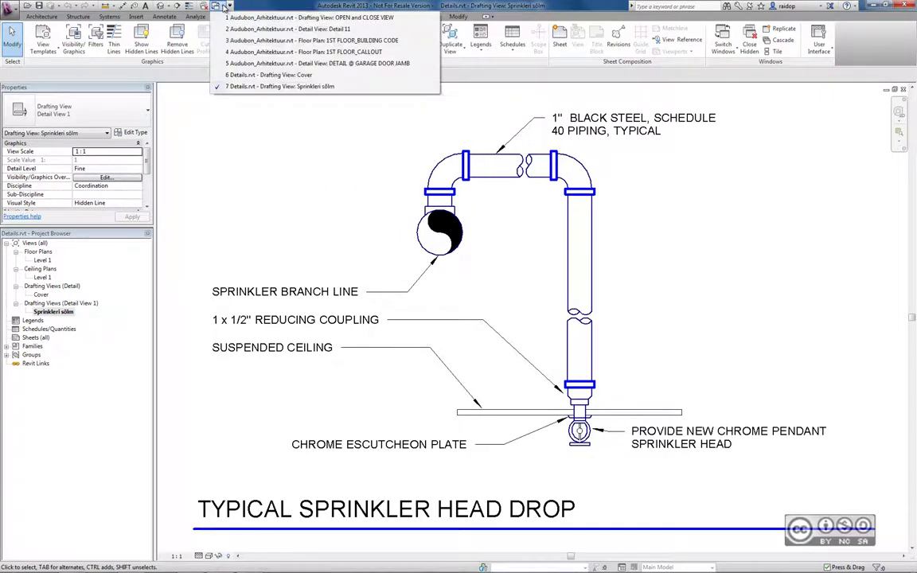
# Switch to 1ST FLOOR_CALLOUT, zoom to the garage, and open callout 8/A6-1's DETAIL @ GARAGE DOOR JAMB
pyautogui.click(329, 63)
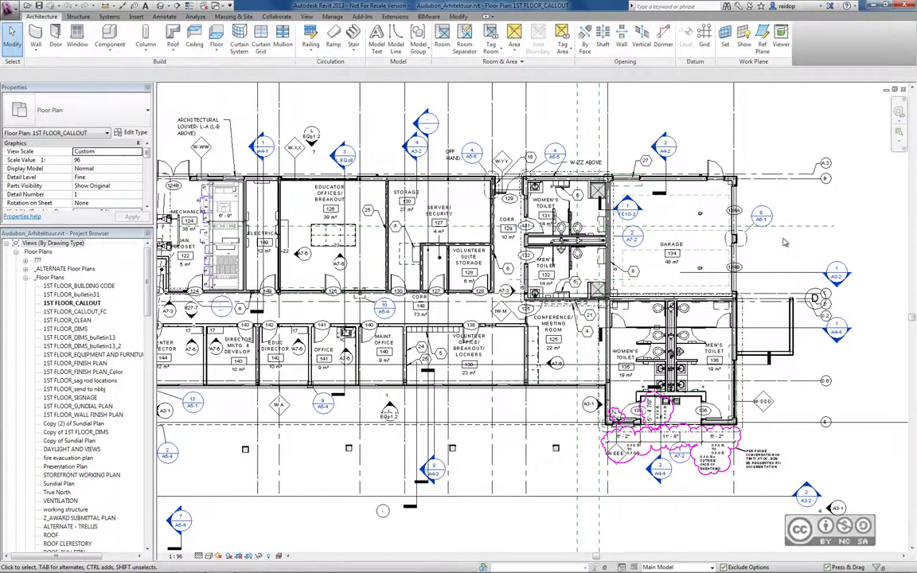
pyautogui.moveTo(748, 247); pyautogui.dragTo(649, 250, button='middle')
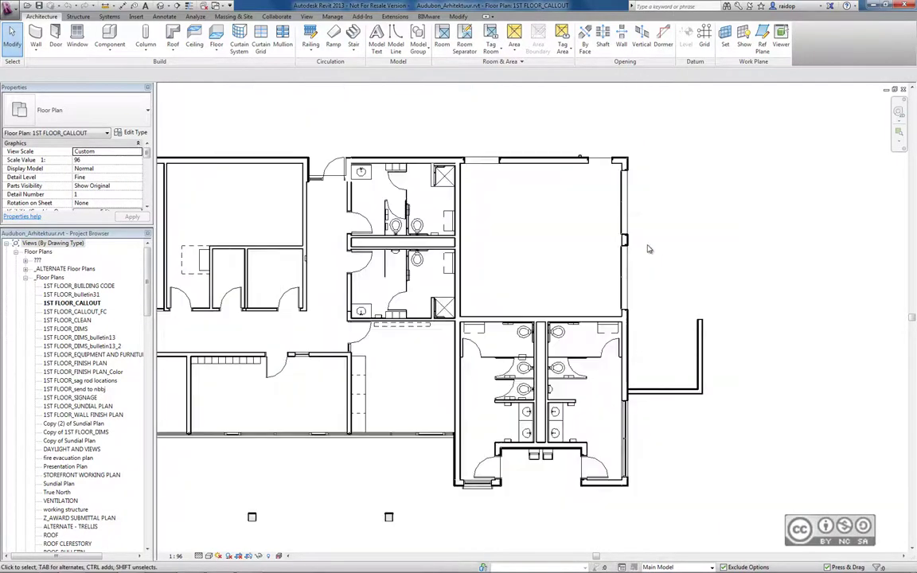
pyautogui.scroll(5, 649, 249)
pyautogui.scroll(1, 675, 204)
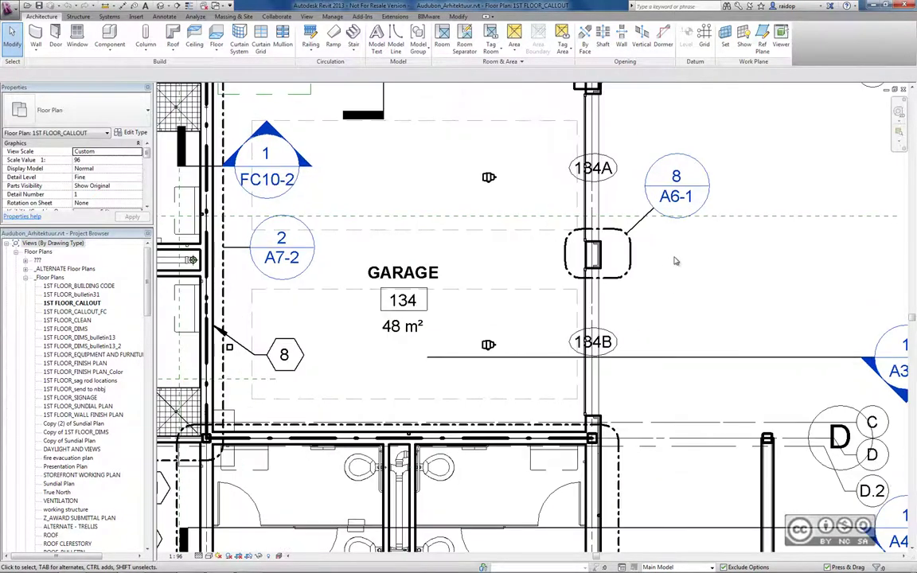
pyautogui.moveTo(675, 204); pyautogui.dragTo(580, 295, button='middle')
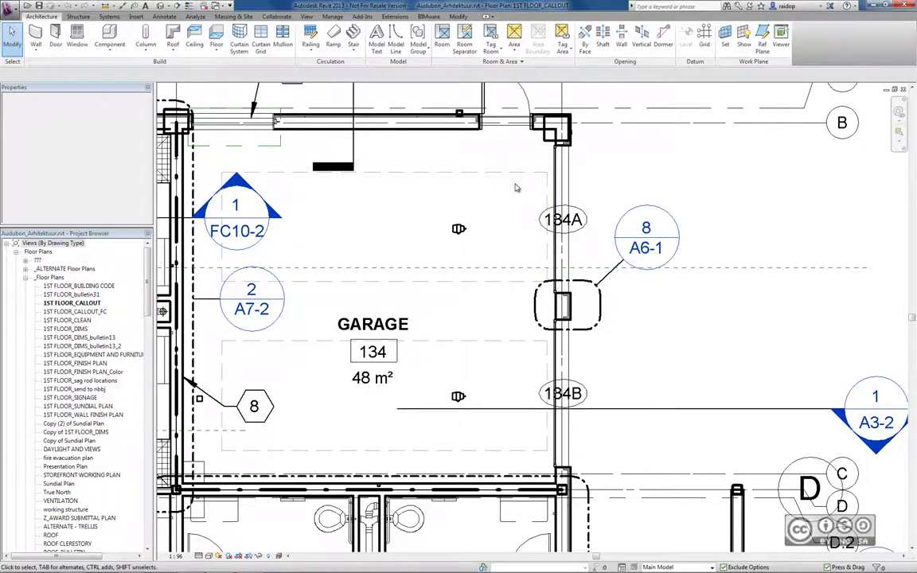
pyautogui.click(603, 303)
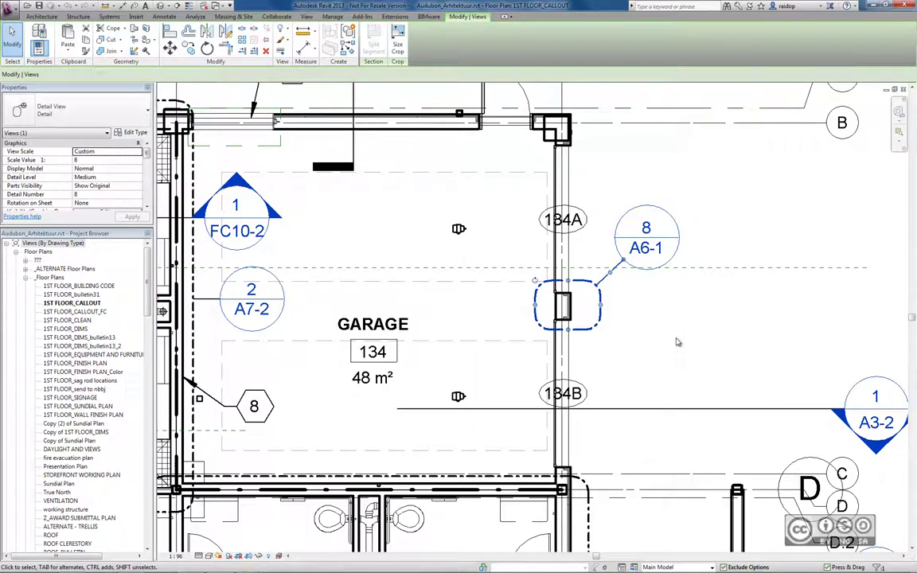
pyautogui.doubleClick(637, 231)
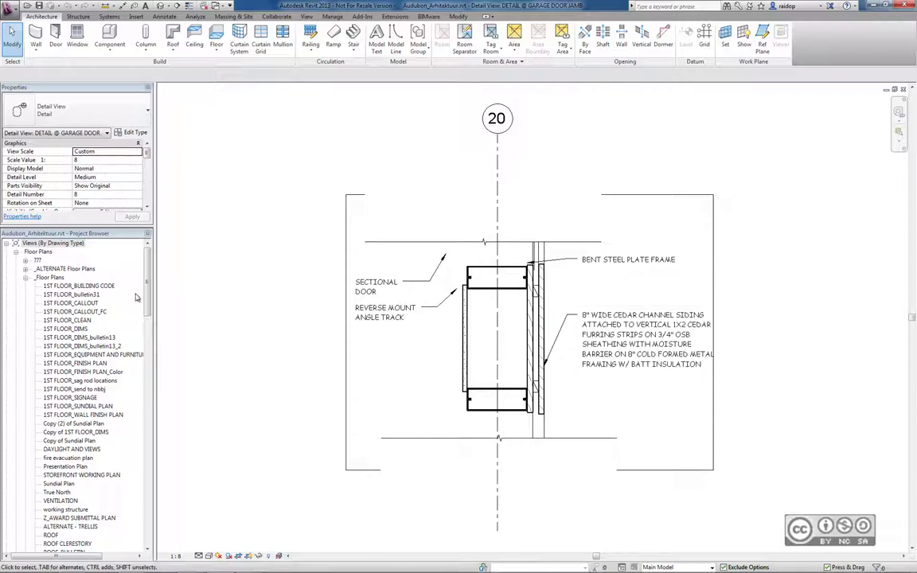
# Collapse Detail Views in the Project Browser and switch back to Floor Plan: 1ST FLOOR_CALLOUT
pyautogui.moveTo(147, 300)
pyautogui.mouseDown()
pyautogui.moveTo(145, 387)
pyautogui.moveTo(146, 377)
pyautogui.mouseUp()
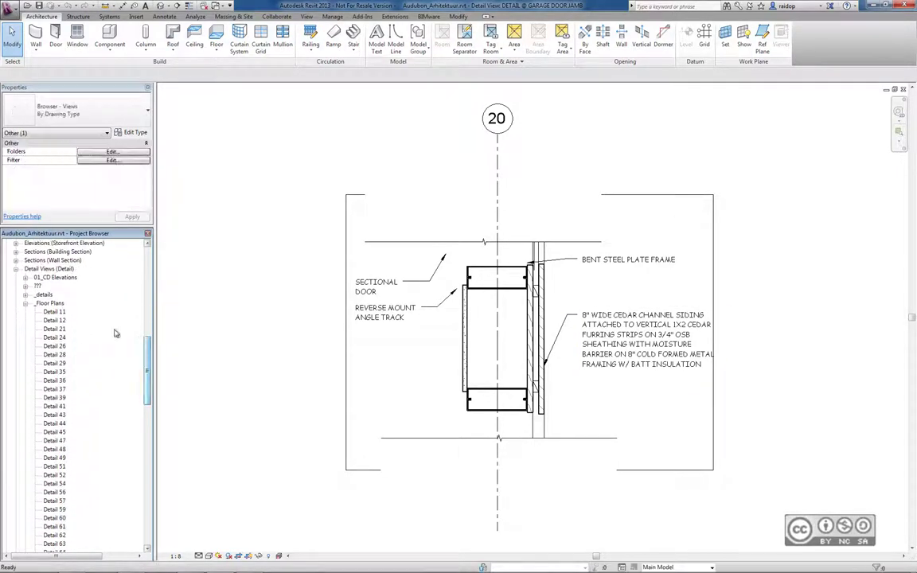
pyautogui.click(16, 270)
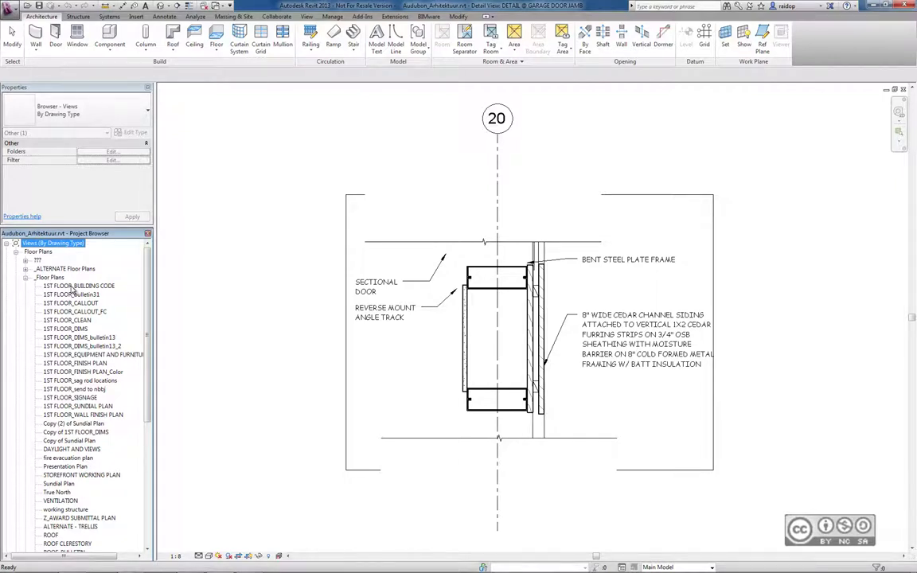
pyautogui.click(218, 5)
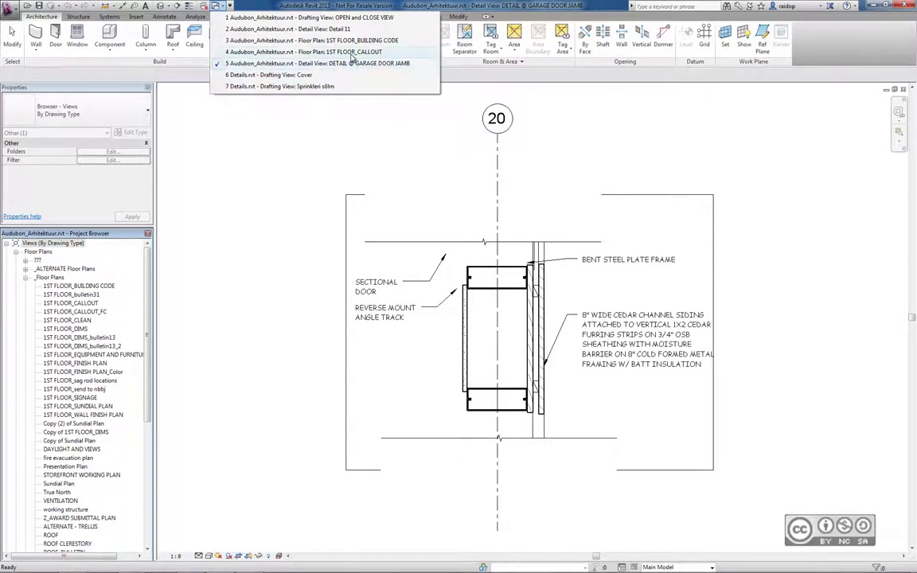
pyautogui.click(319, 51)
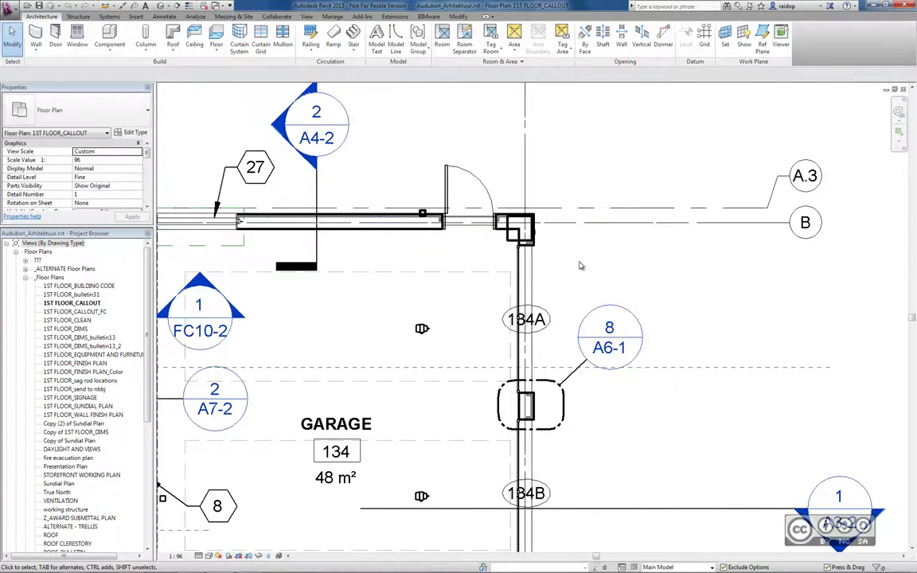
pyautogui.click(307, 17)
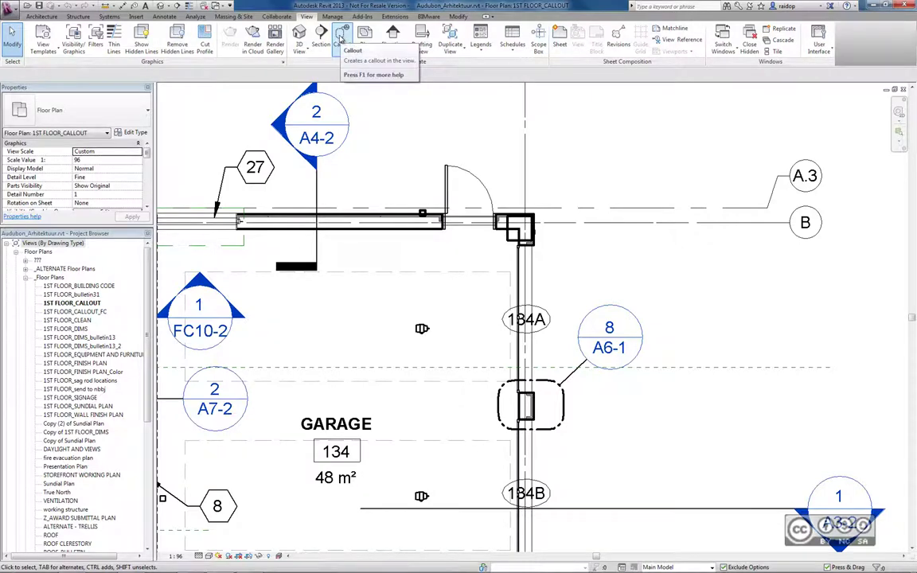
pyautogui.click(341, 38)
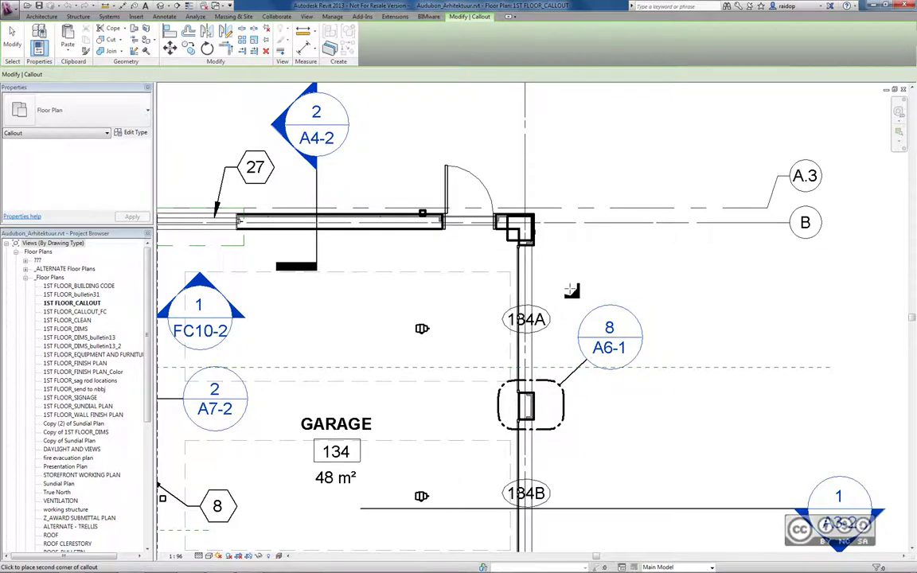
pyautogui.click(497, 254)
pyautogui.click(562, 296)
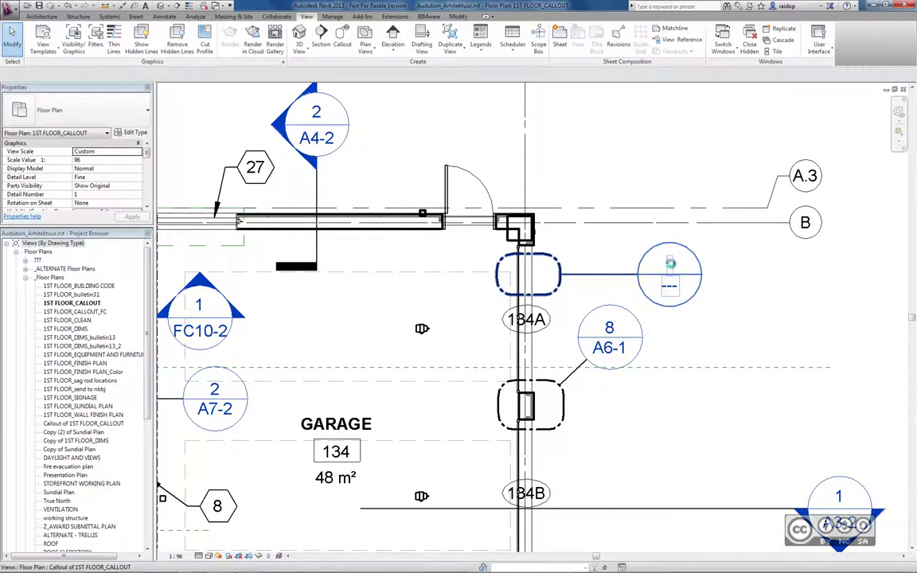
pyautogui.doubleClick(670, 264)
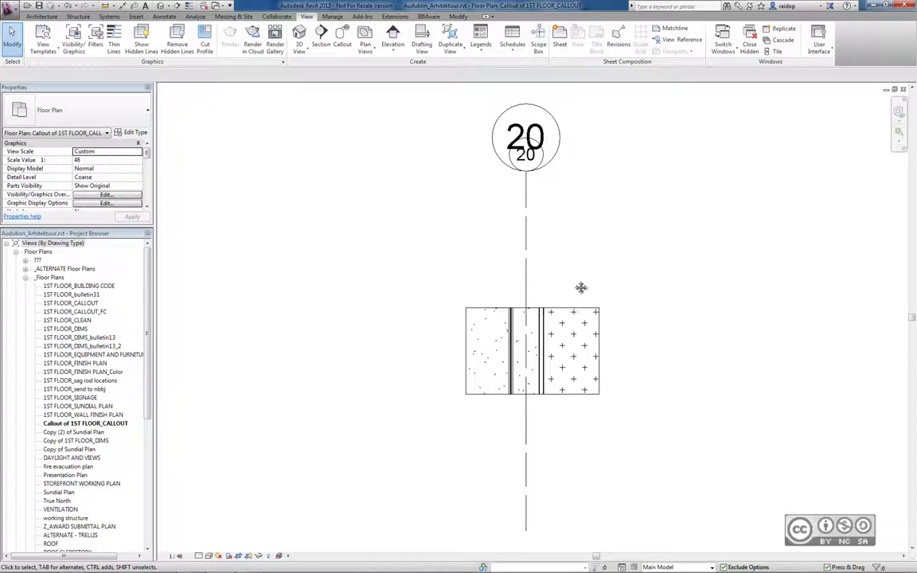
pyautogui.moveTo(546, 258)
pyautogui.mouseDown(button='middle')
pyautogui.moveTo(504, 215)
pyautogui.moveTo(565, 246)
pyautogui.mouseUp(button='middle')
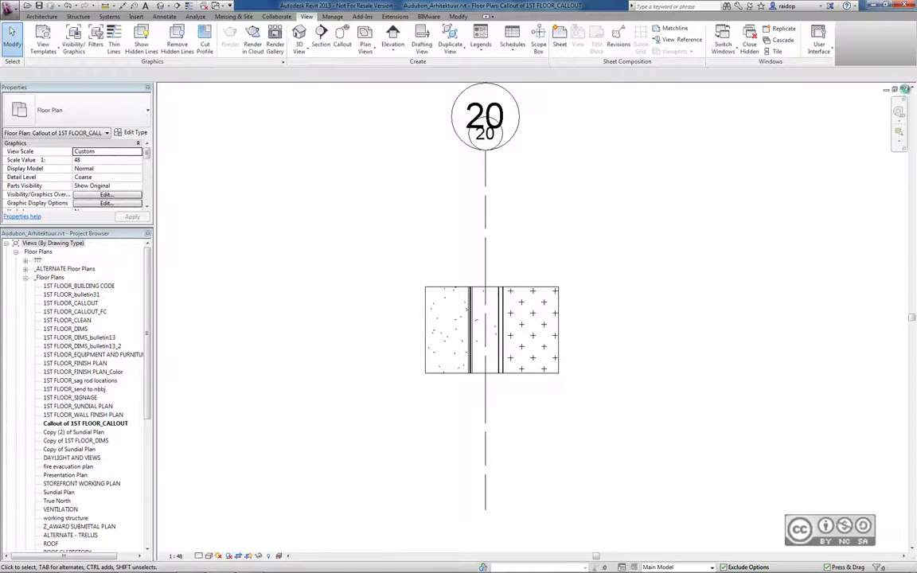
pyautogui.click(904, 90)
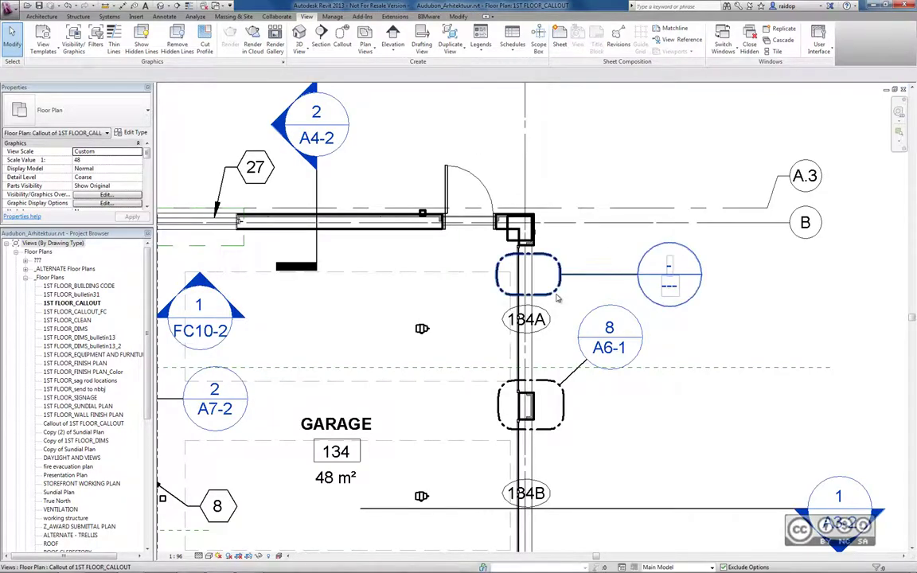
pyautogui.click(582, 259)
pyautogui.press('Delete')
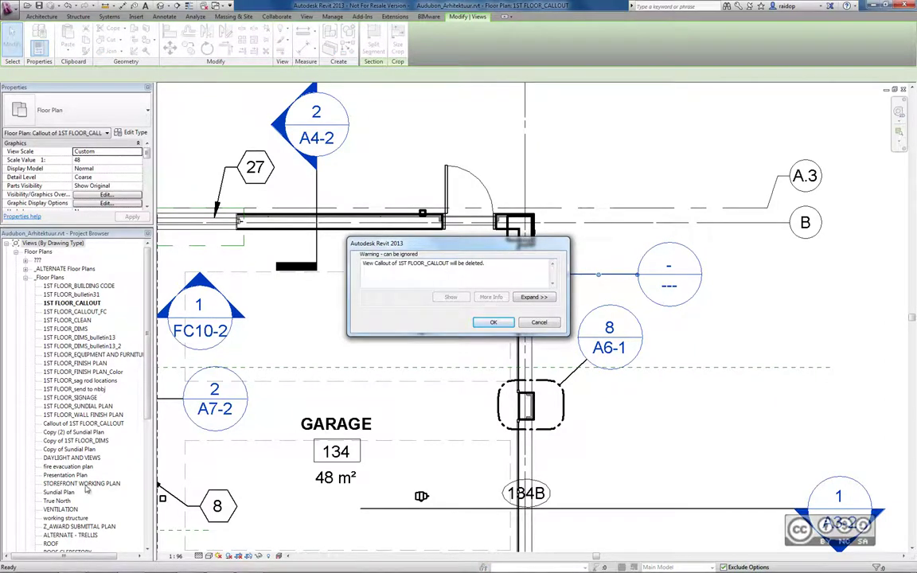
pyautogui.click(493, 322)
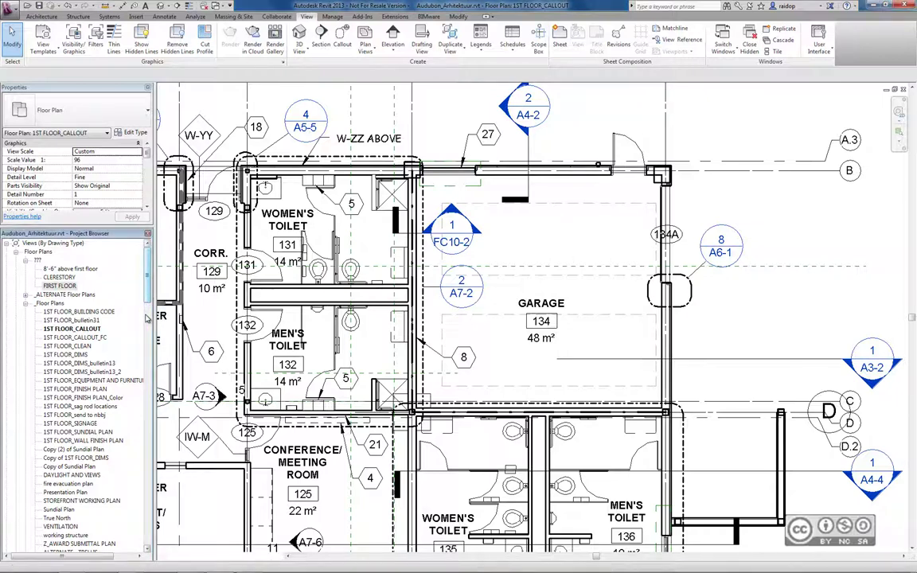
pyautogui.moveTo(148, 283); pyautogui.dragTo(147, 527)
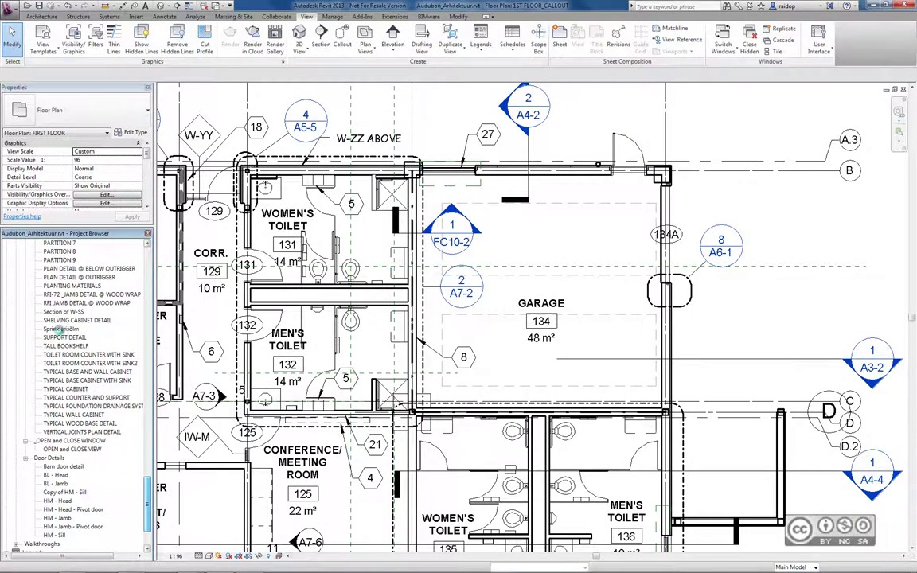
pyautogui.click(61, 329)
pyautogui.doubleClick(60, 329)
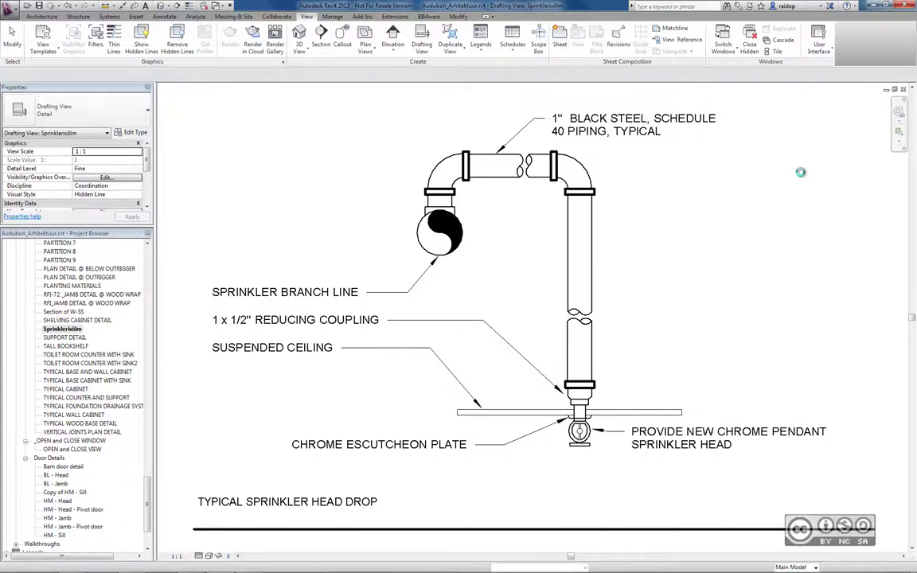
pyautogui.hotkey('ctrl', 'Tab')
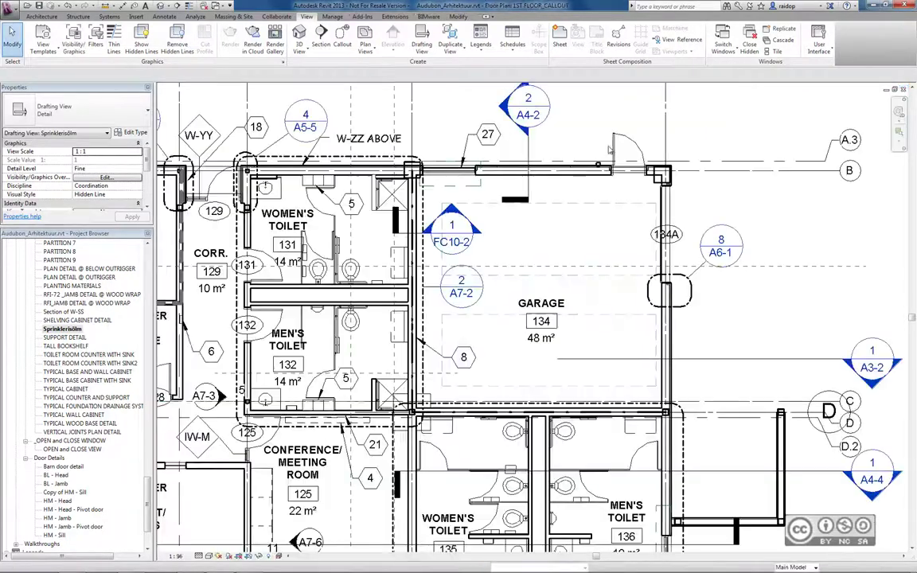
# Draw a callout at the garage's top door referencing the Sprinklerisölm drafting view
pyautogui.click(342, 36)
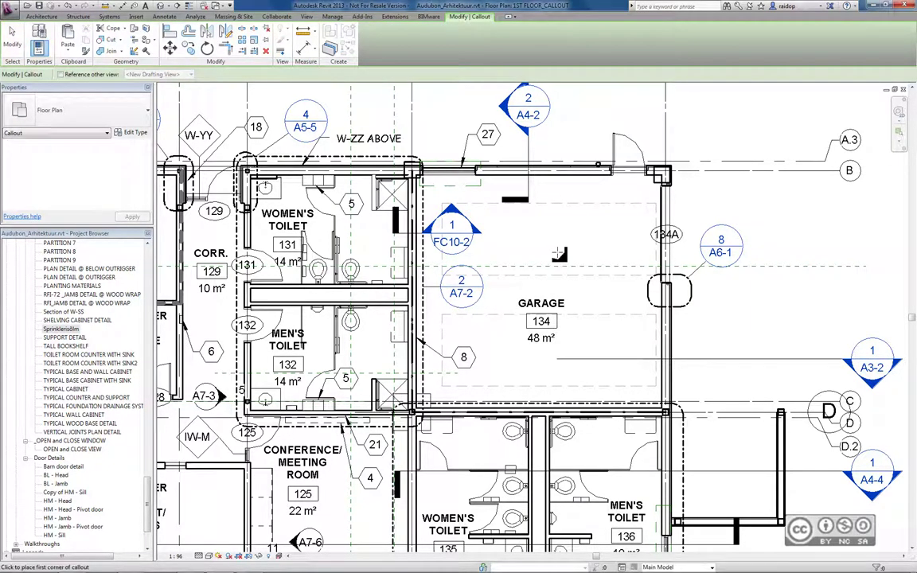
pyautogui.click(61, 74)
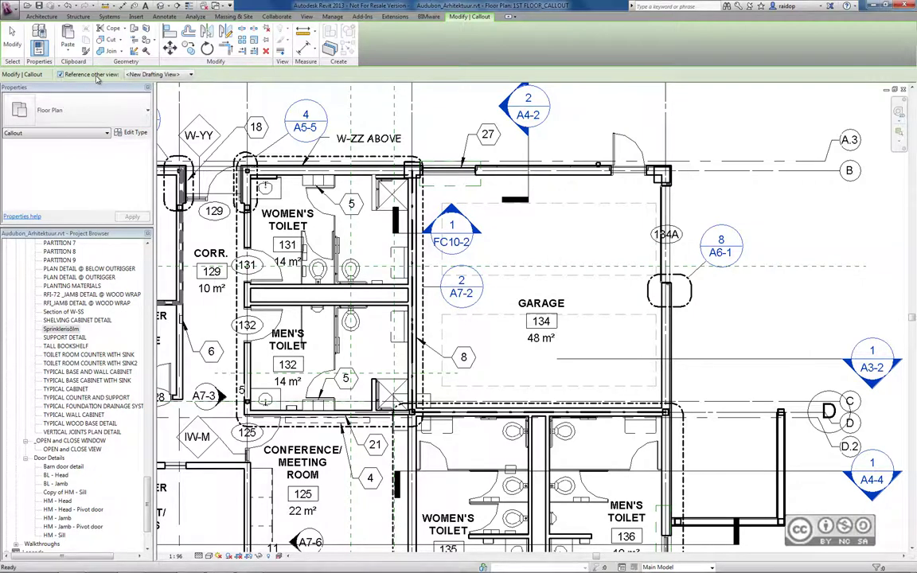
pyautogui.click(140, 74)
pyautogui.moveTo(335, 100); pyautogui.dragTo(338, 253)
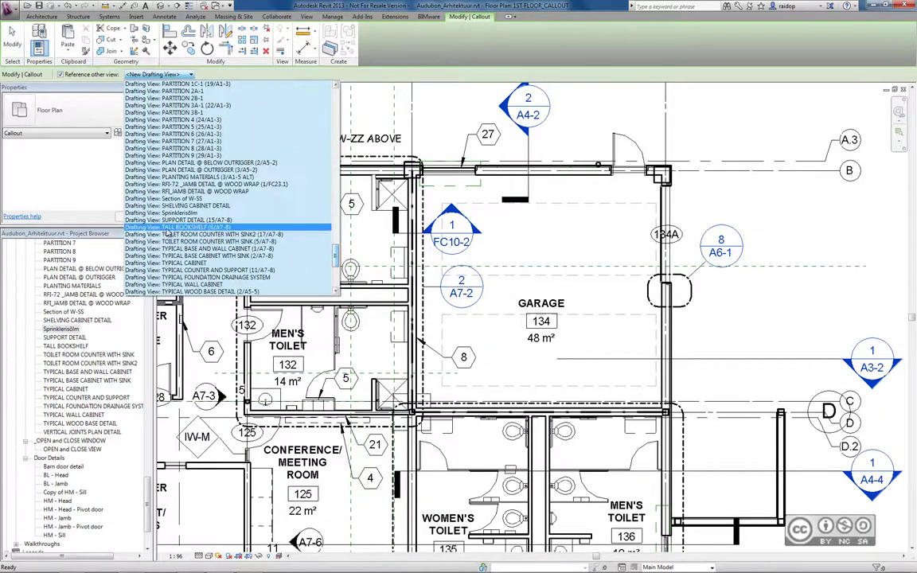
pyautogui.click(159, 214)
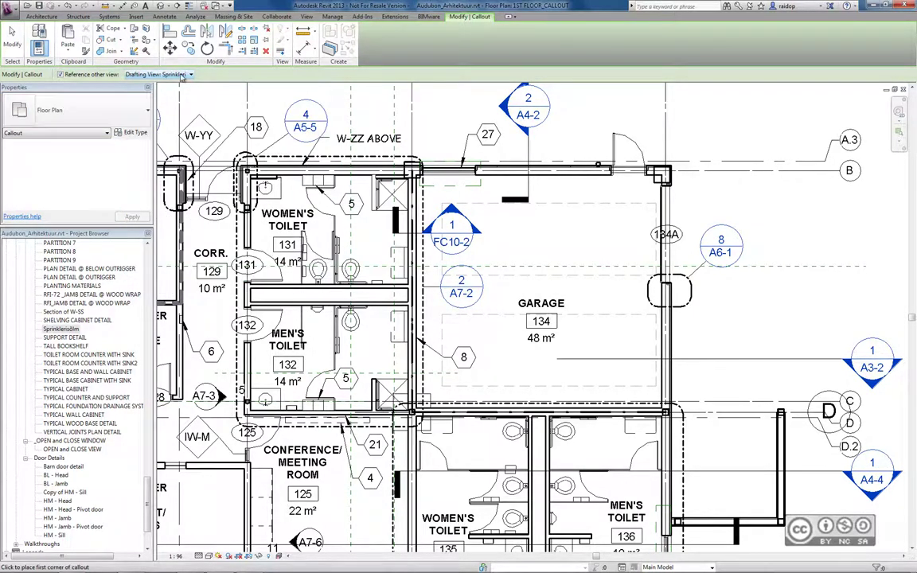
pyautogui.click(576, 148)
pyautogui.click(629, 197)
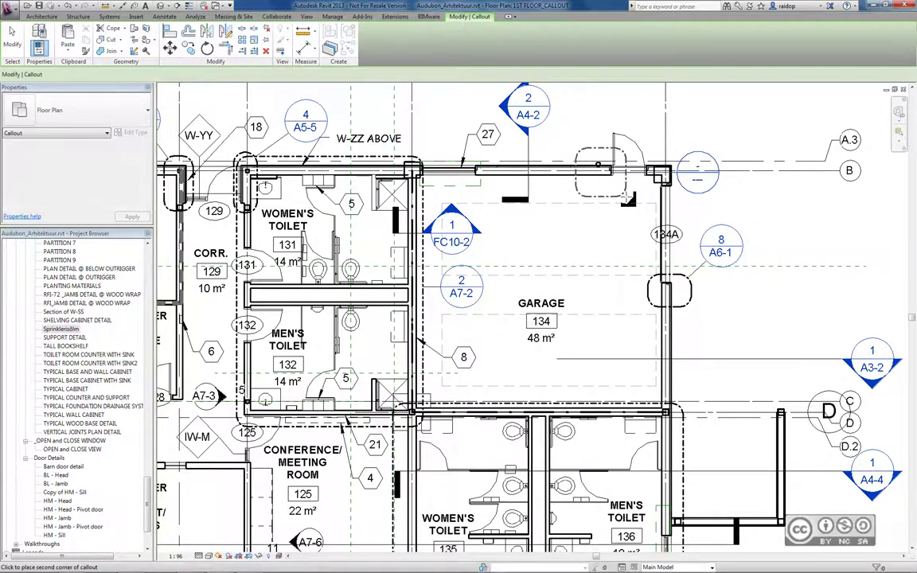
pyautogui.press('Escape')
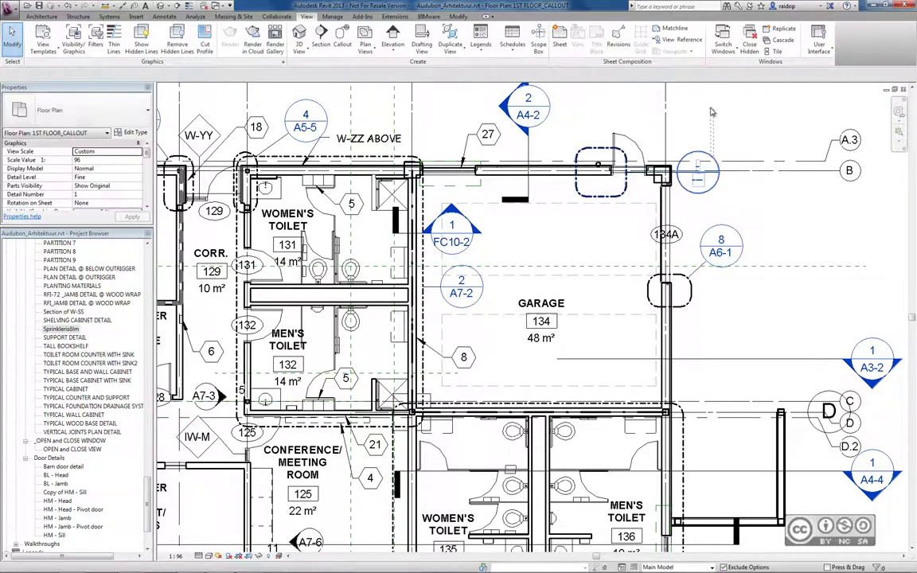
# Move the new callout head up above the wall and open its referenced view
pyautogui.click(697, 171)
pyautogui.moveTo(698, 172); pyautogui.dragTo(701, 115)
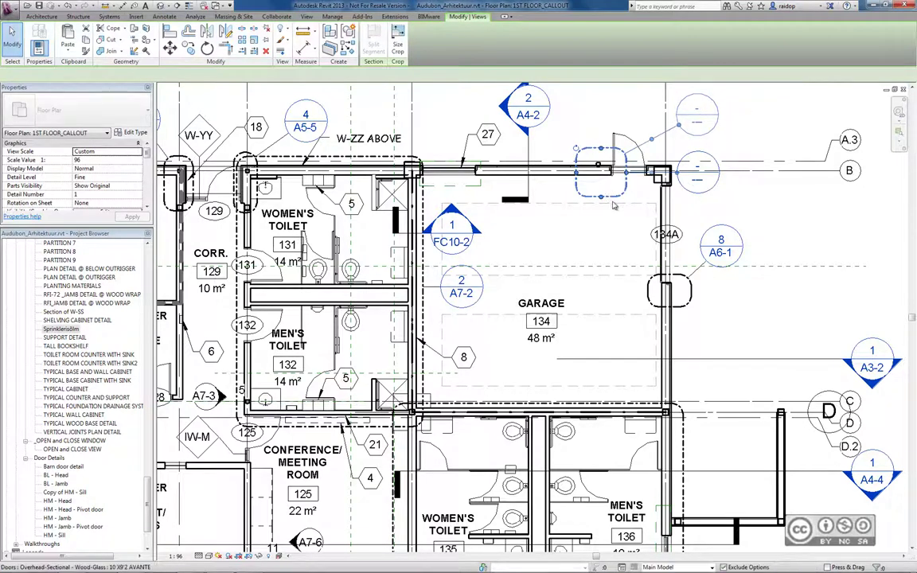
pyautogui.click(638, 192)
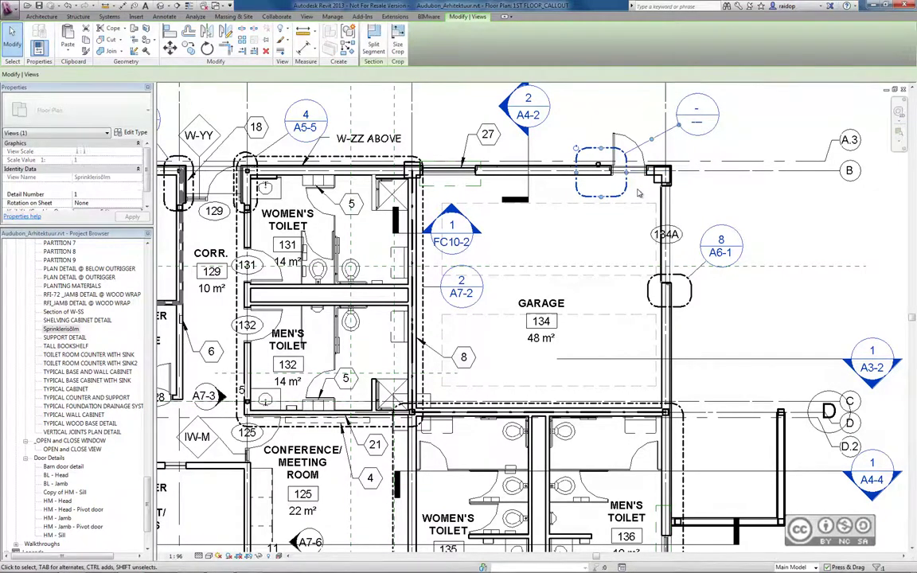
pyautogui.click(649, 194)
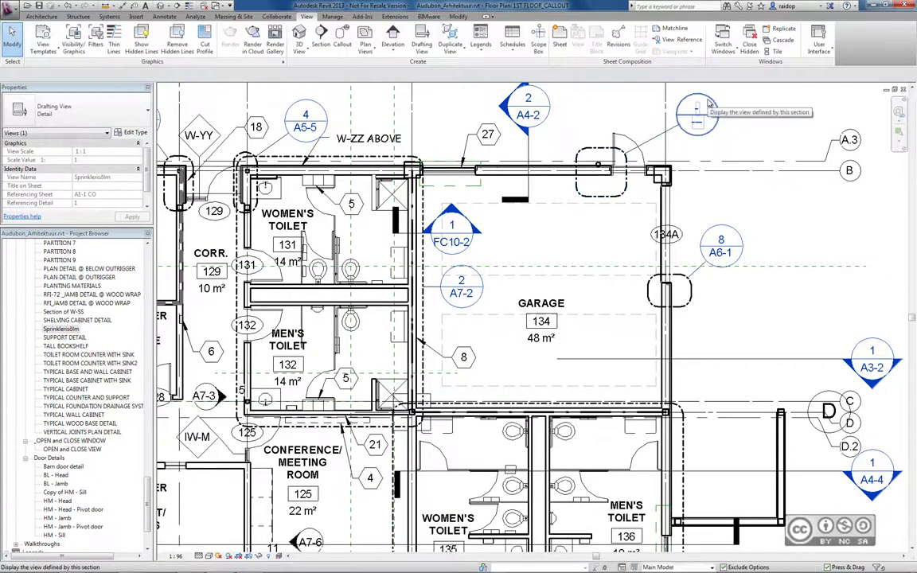
pyautogui.doubleClick(707, 104)
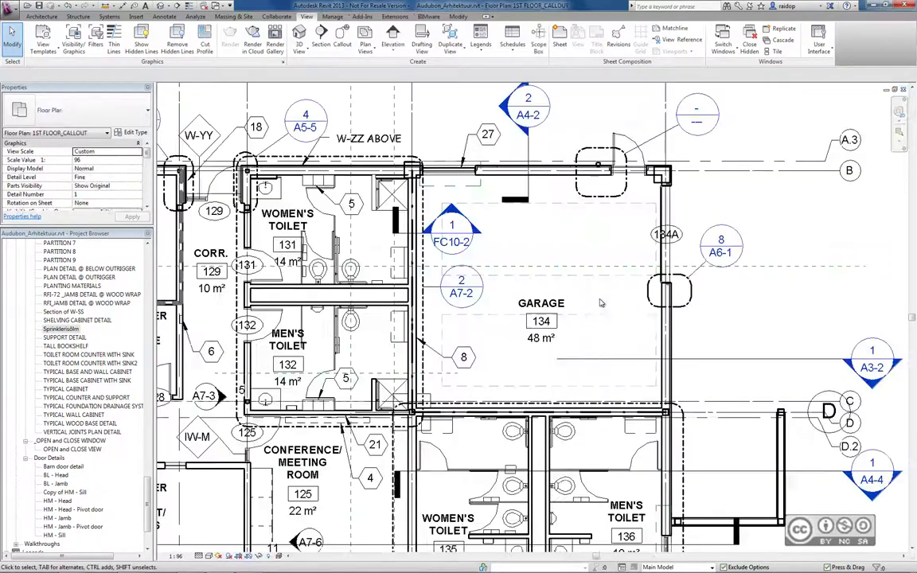
# Back on the floor plan, draw a second callout around the garage's upper east wall
pyautogui.hotkey('ctrl', 'Tab')
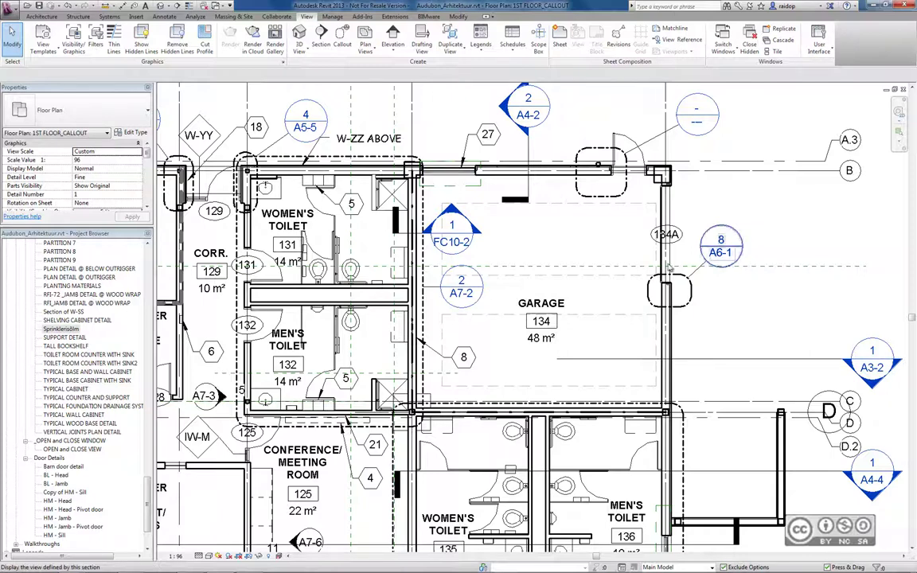
pyautogui.click(343, 33)
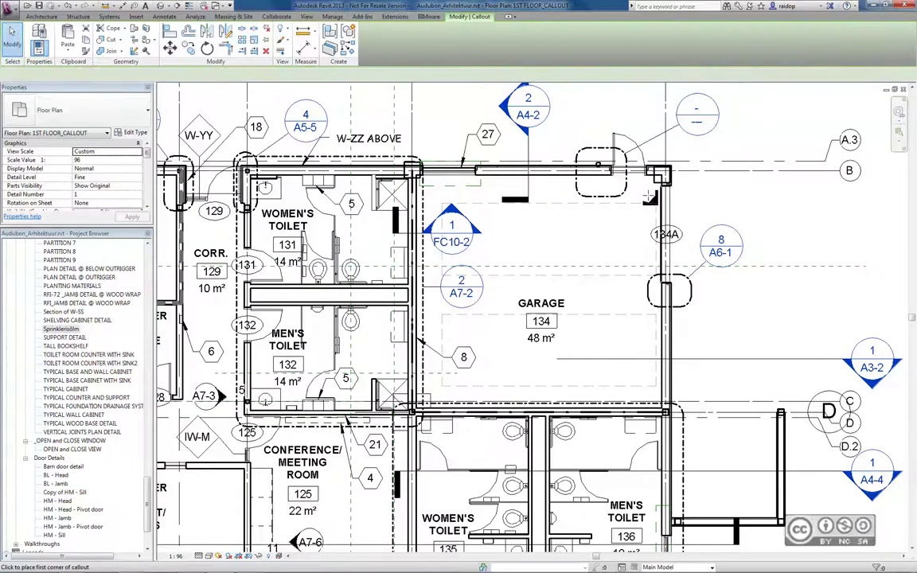
pyautogui.click(688, 212)
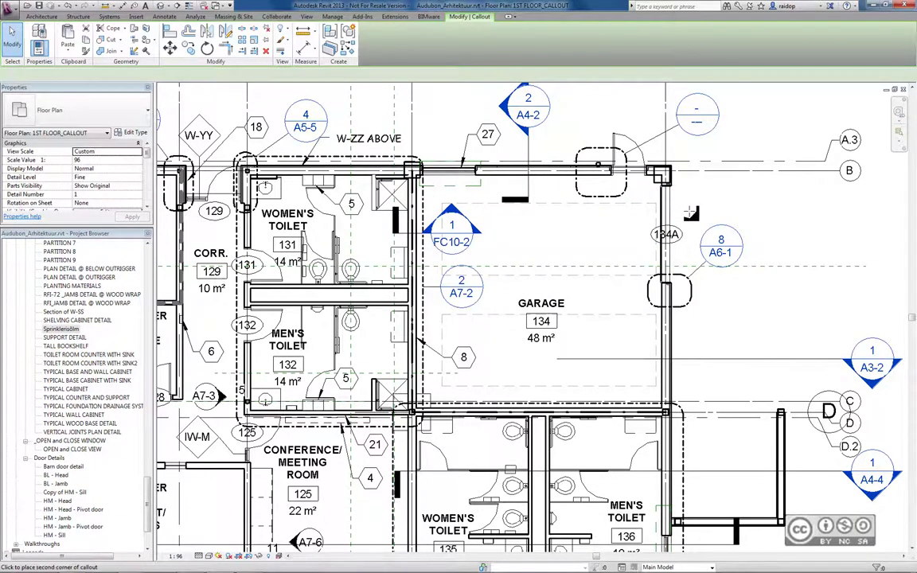
pyautogui.click(643, 190)
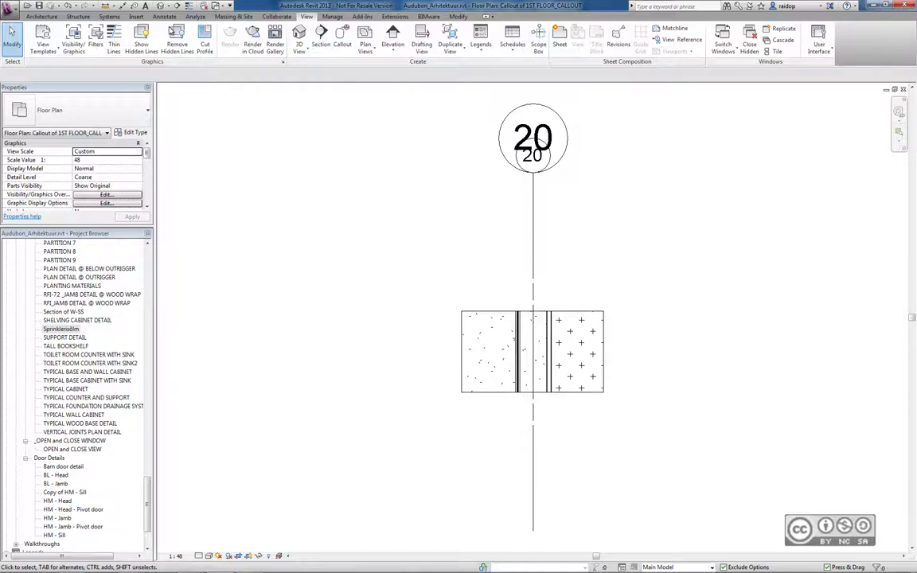
# Browse the Region options on the Annotate tab without choosing one
pyautogui.click(163, 17)
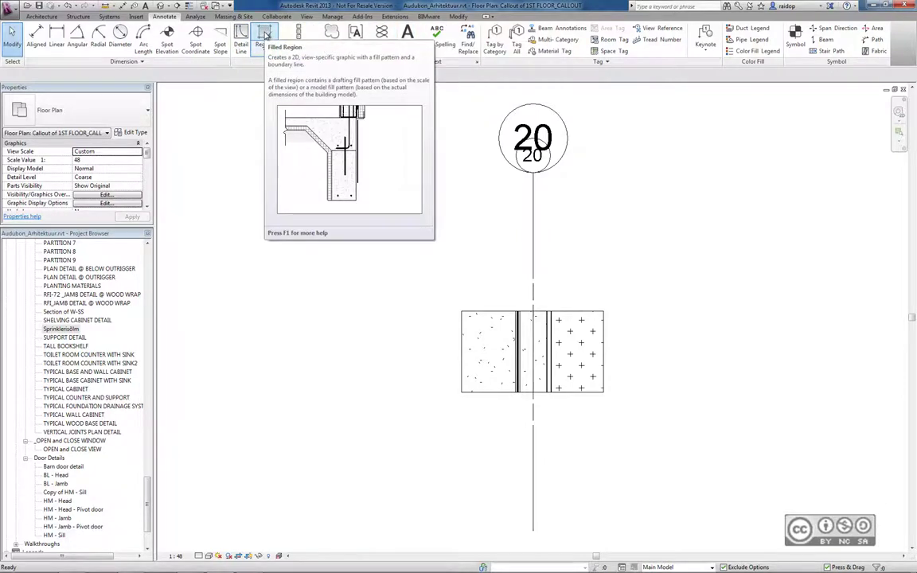
pyautogui.click(265, 39)
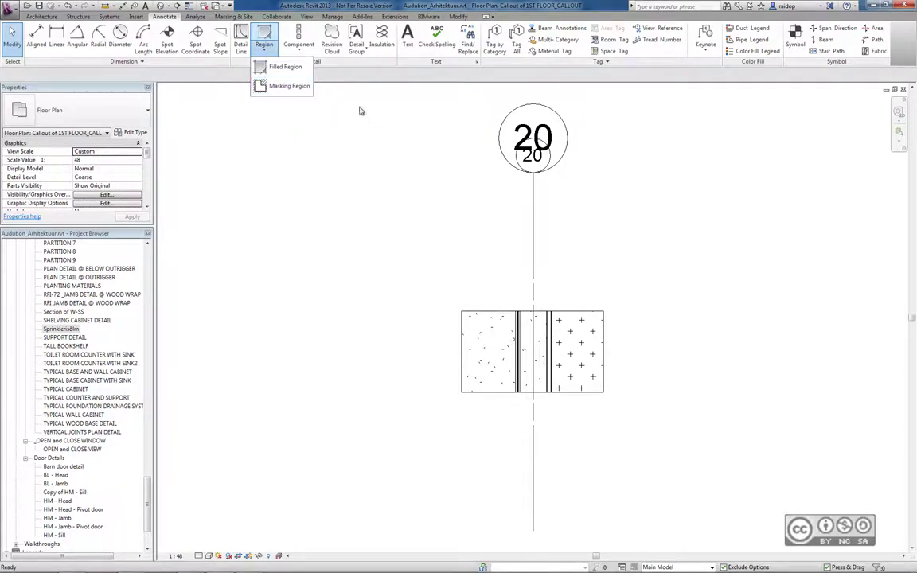
pyautogui.click(280, 11)
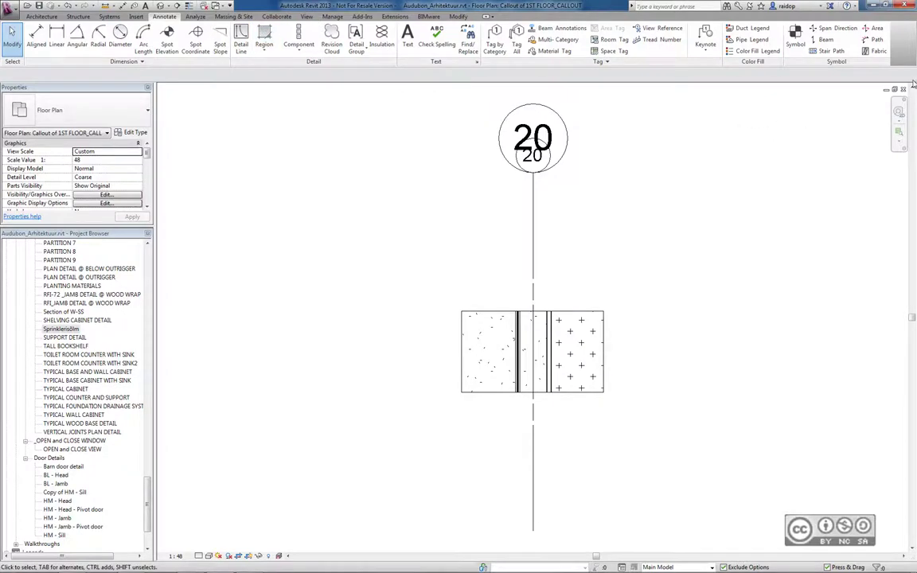
# Close the callout view, then start a callout with CS and cancel it with Esc
pyautogui.click(903, 89)
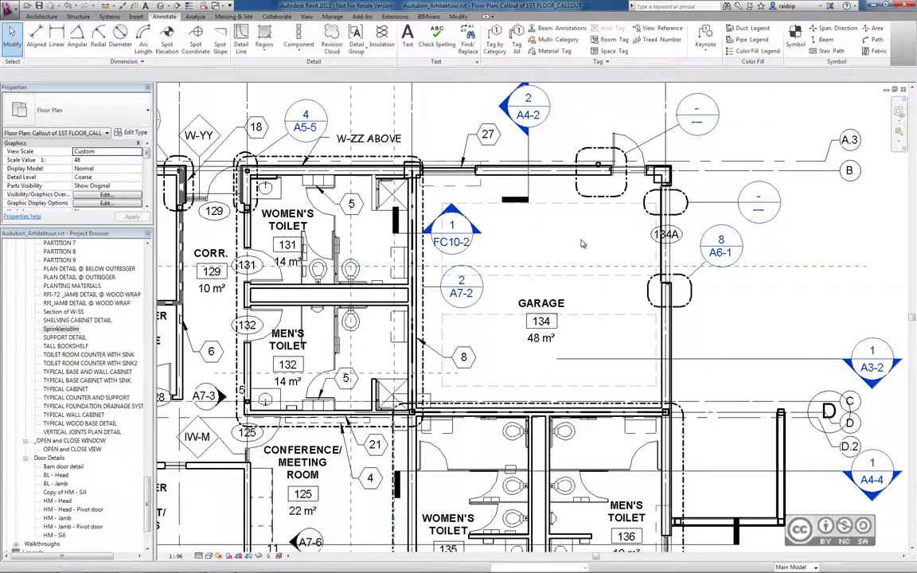
pyautogui.click(582, 199)
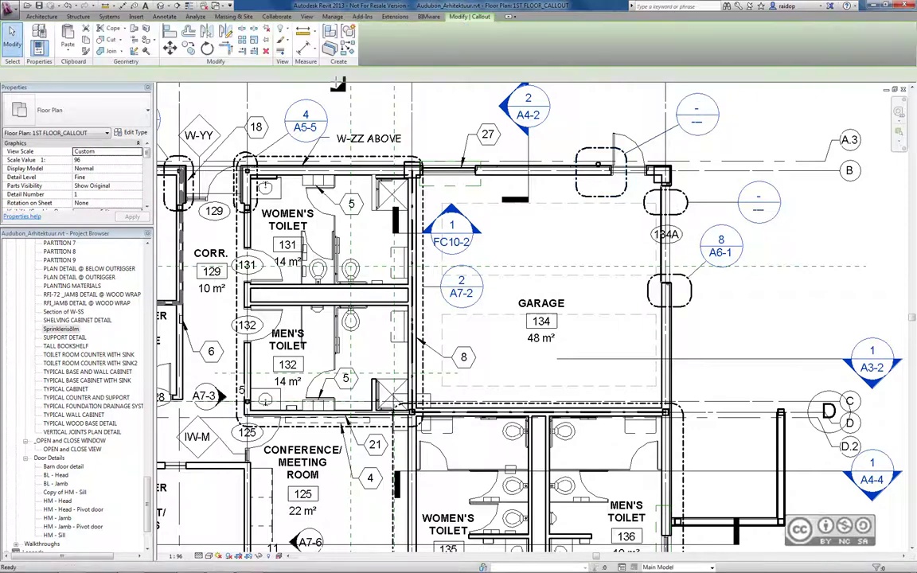
pyautogui.press('c')
pyautogui.press('s')
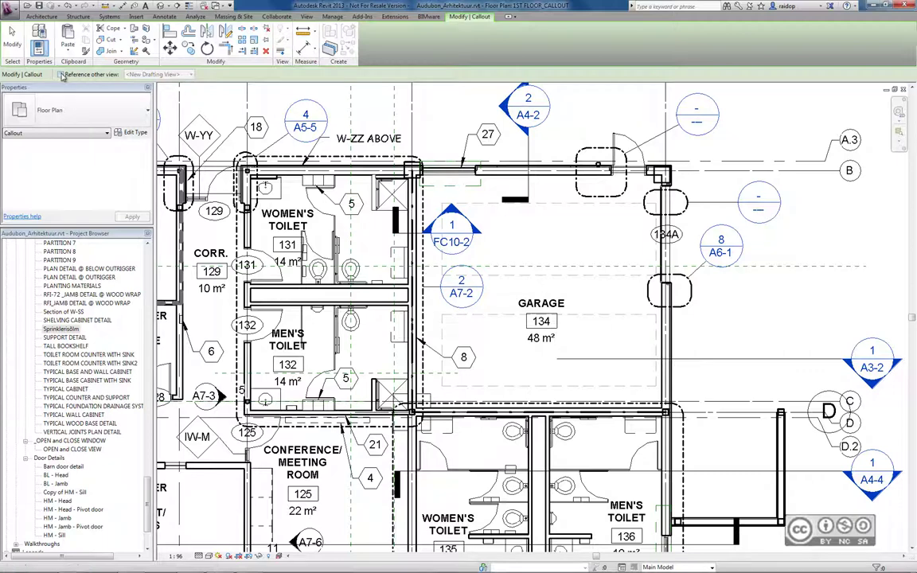
pyautogui.press('Escape')
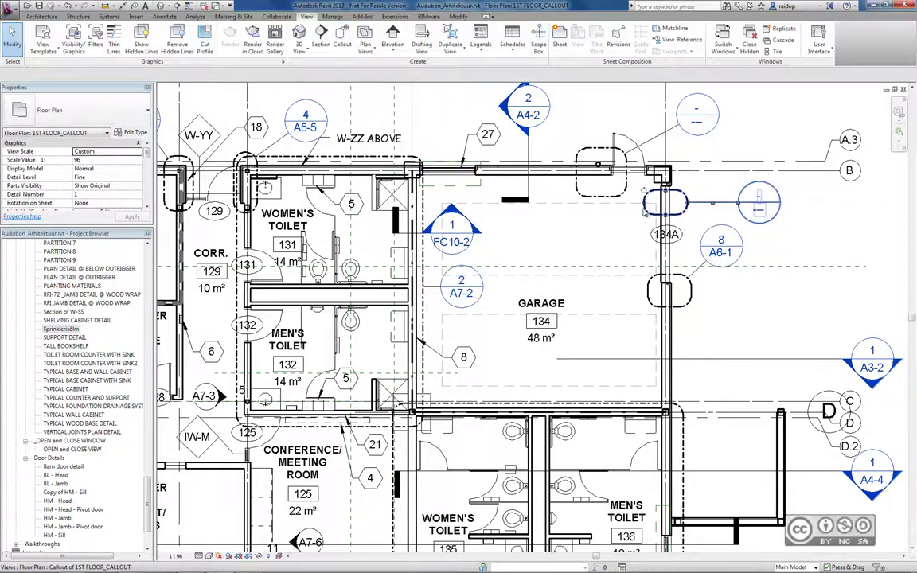
# Delete the east-wall callout and its view, confirming the warning with OK
pyautogui.click(693, 212)
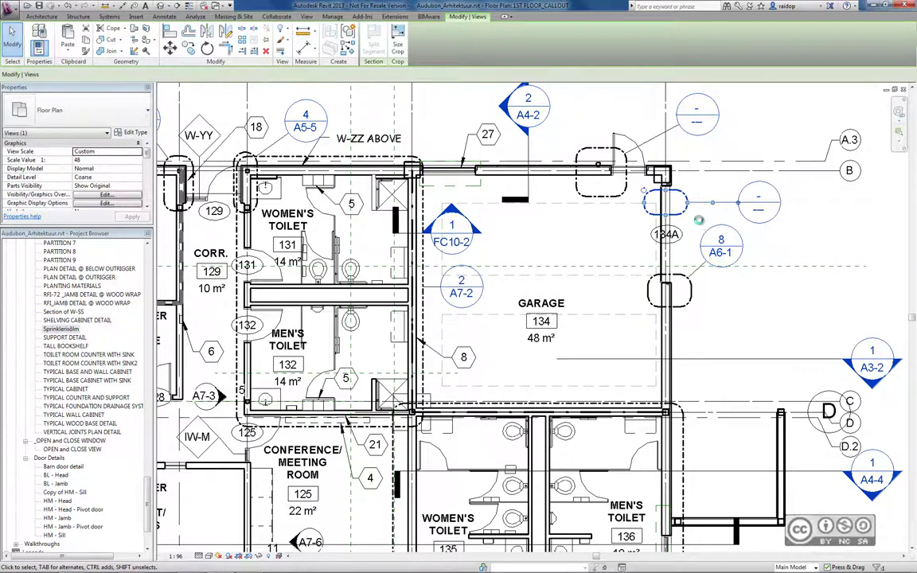
pyautogui.press('Delete')
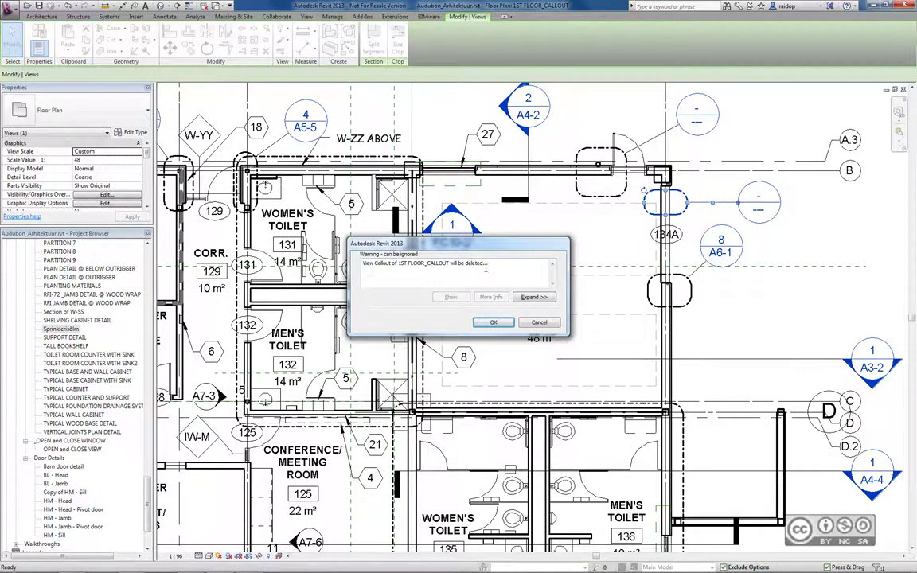
pyautogui.click(493, 323)
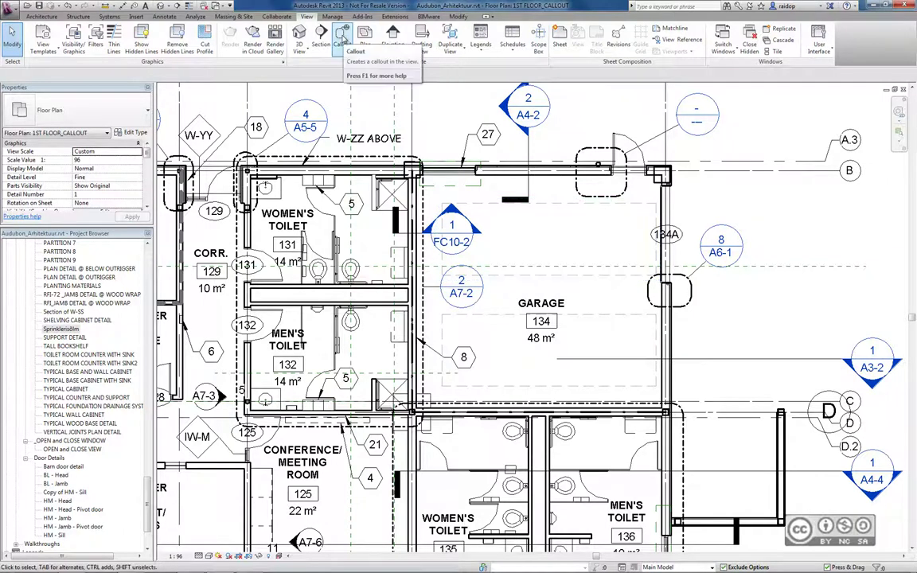
# Start a callout, review the callout types in the Type Selector, then cancel the command
pyautogui.click(343, 37)
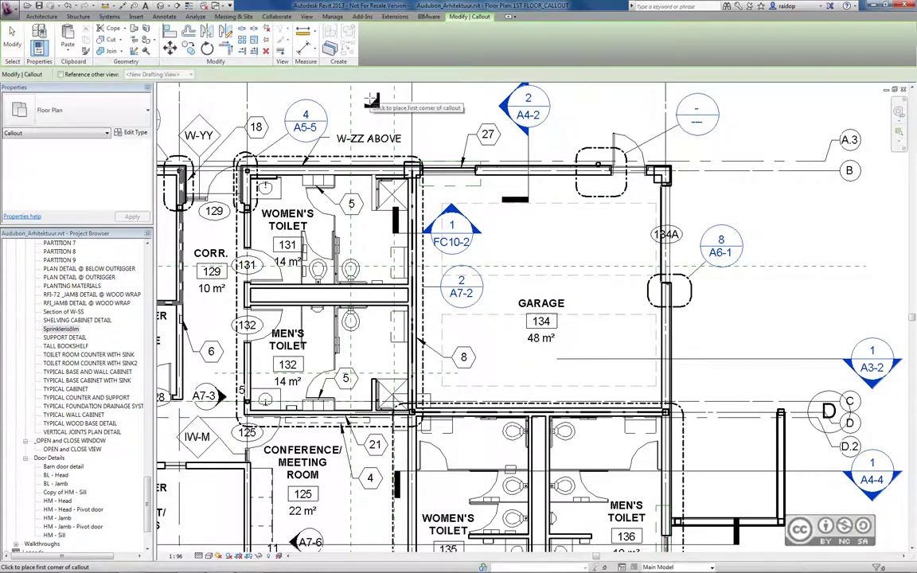
pyautogui.click(137, 112)
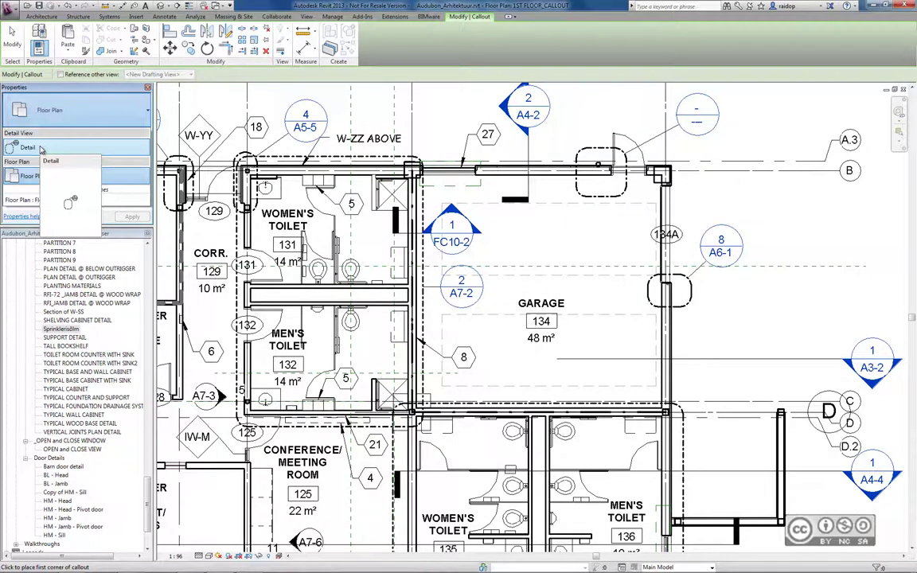
pyautogui.click(41, 149)
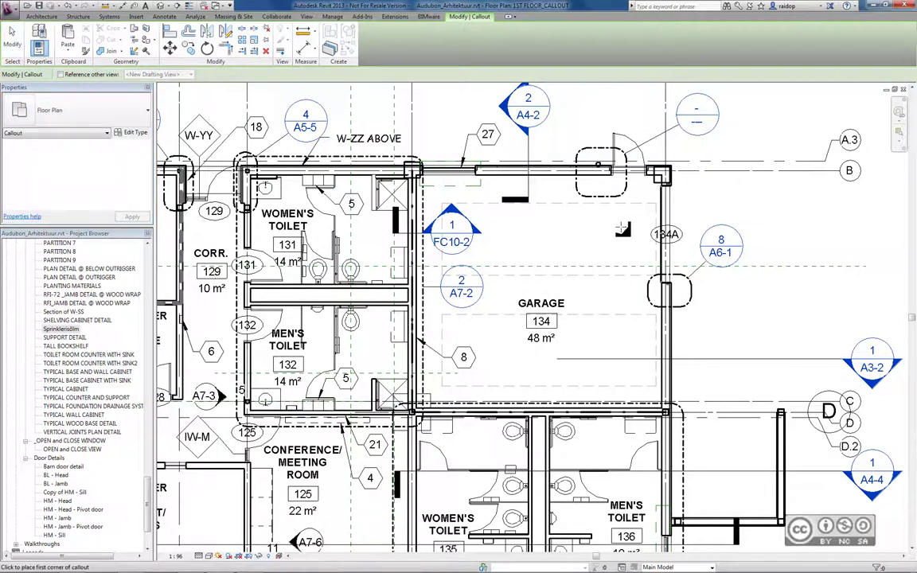
pyautogui.press('Escape')
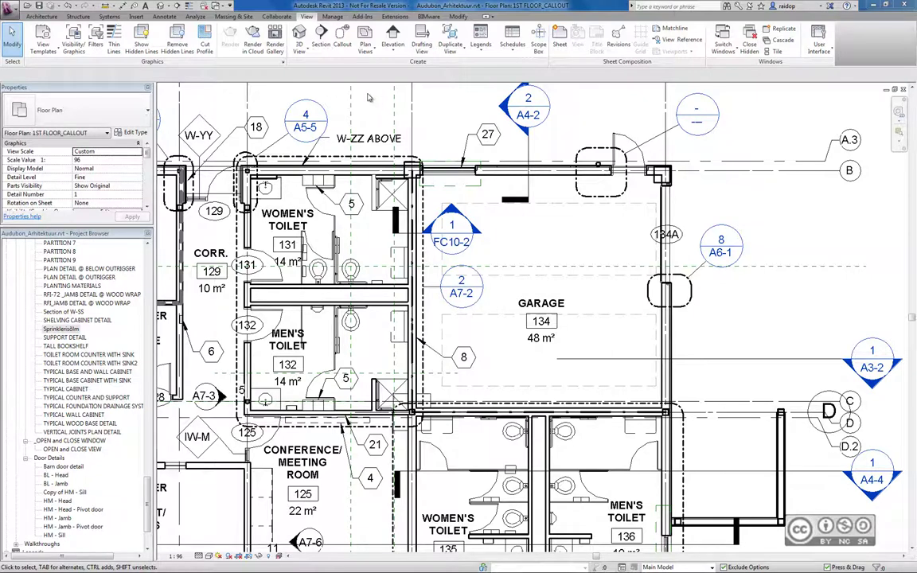
# Draw a Detail-type section from above the garage down into the men's toilet and open Detail 67
pyautogui.click(319, 36)
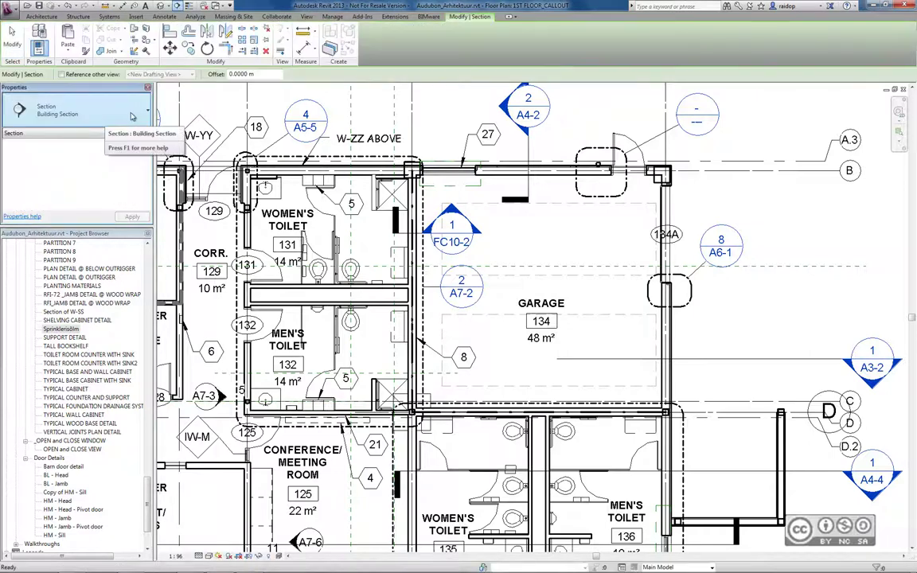
pyautogui.click(133, 115)
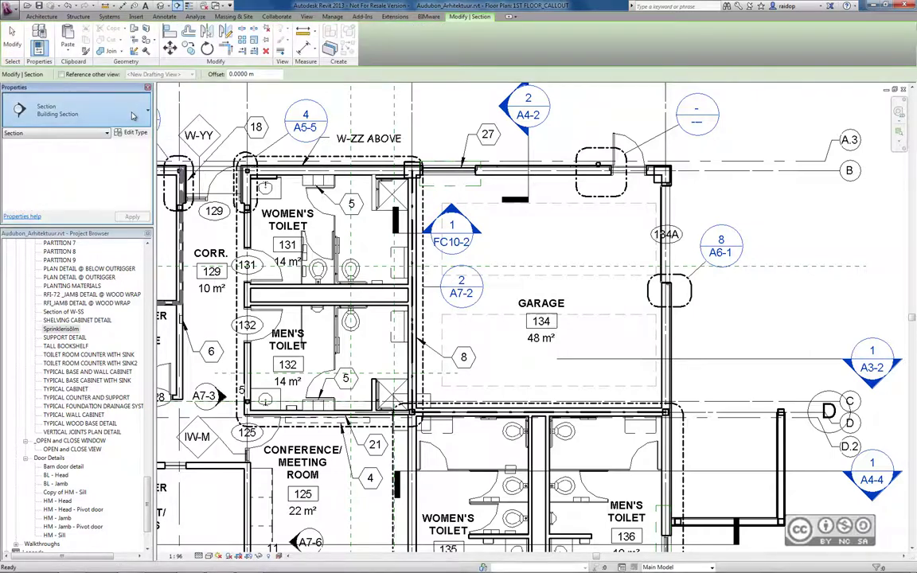
pyautogui.moveTo(29, 148)
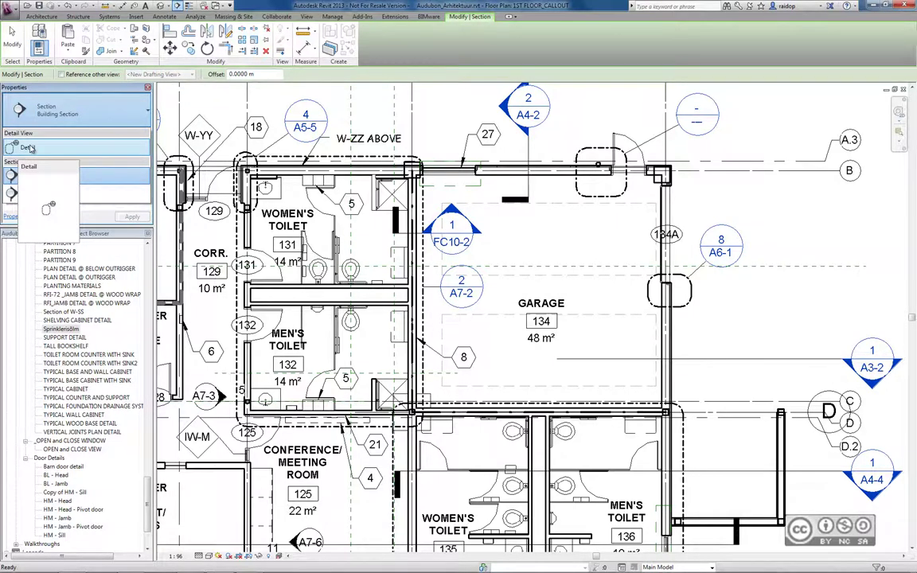
pyautogui.click(28, 148)
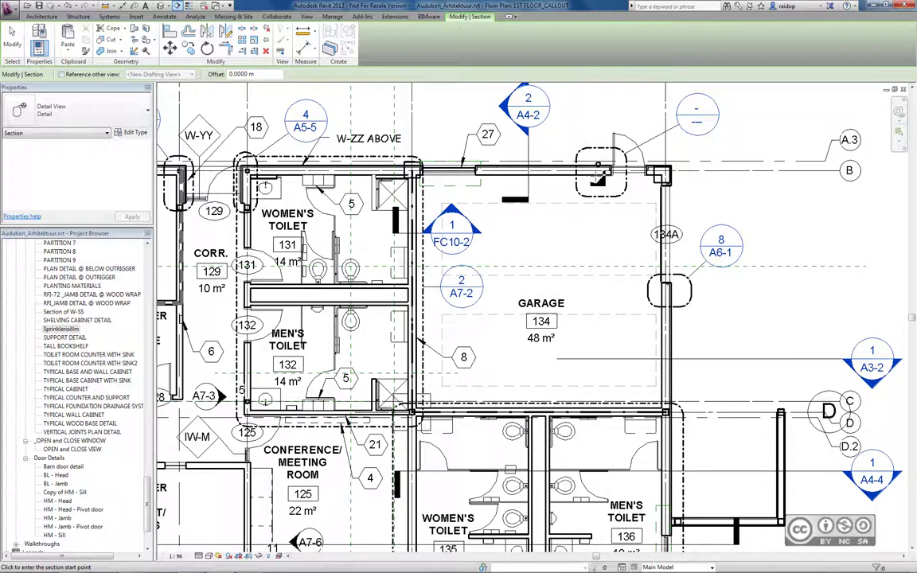
pyautogui.click(603, 103)
pyautogui.click(597, 450)
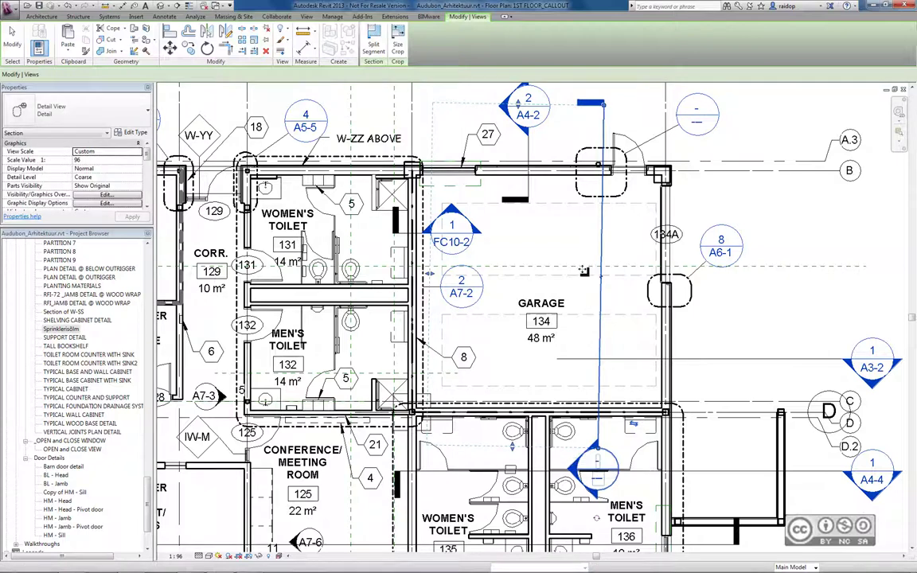
pyautogui.press('Escape')
pyautogui.doubleClick(577, 229)
# Raise Detail 67's crop bottom to just below the floor slab, recentre, and return to the plan
pyautogui.click(532, 523)
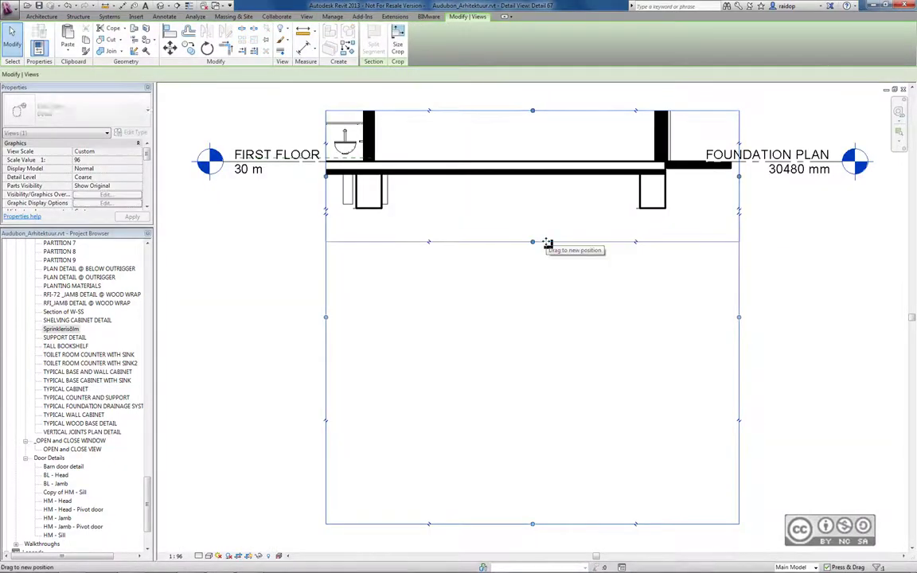
pyautogui.moveTo(518, 241); pyautogui.dragTo(519, 241)
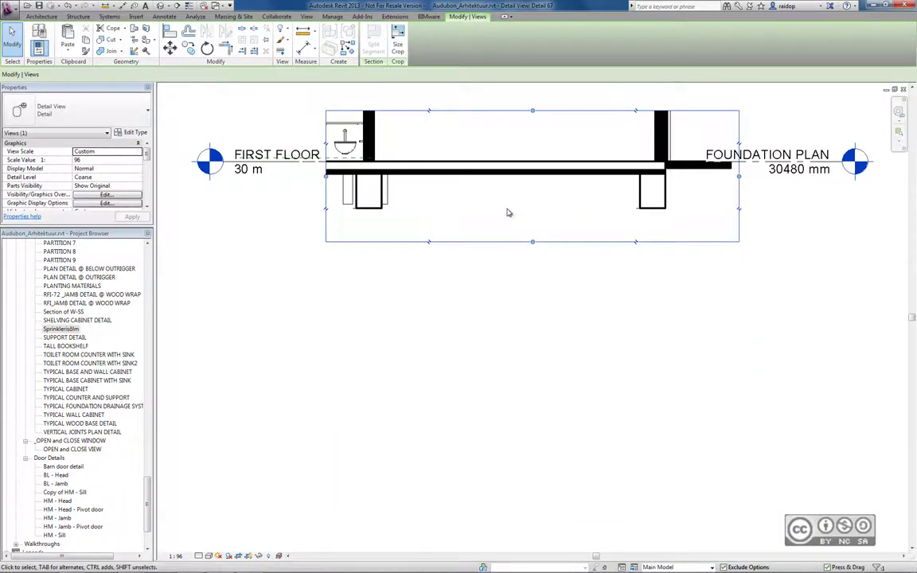
pyautogui.moveTo(509, 212)
pyautogui.mouseDown(button='middle')
pyautogui.moveTo(484, 302)
pyautogui.moveTo(502, 311)
pyautogui.mouseUp(button='middle')
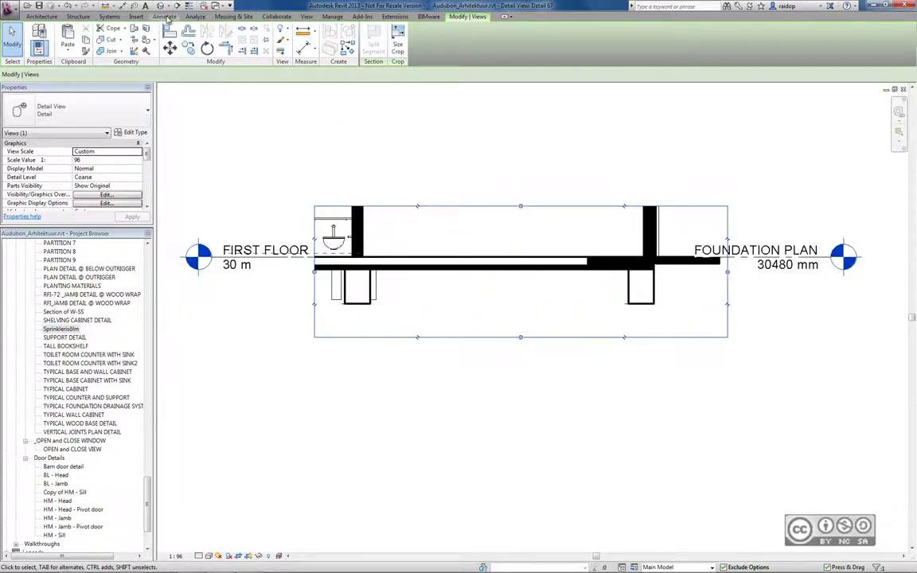
pyautogui.click(165, 17)
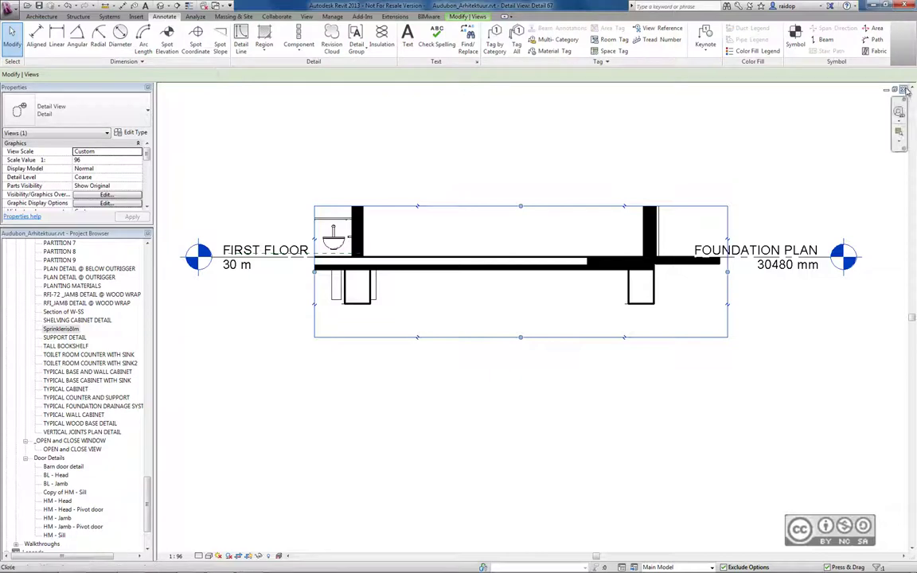
pyautogui.hotkey('ctrl', 'Tab')
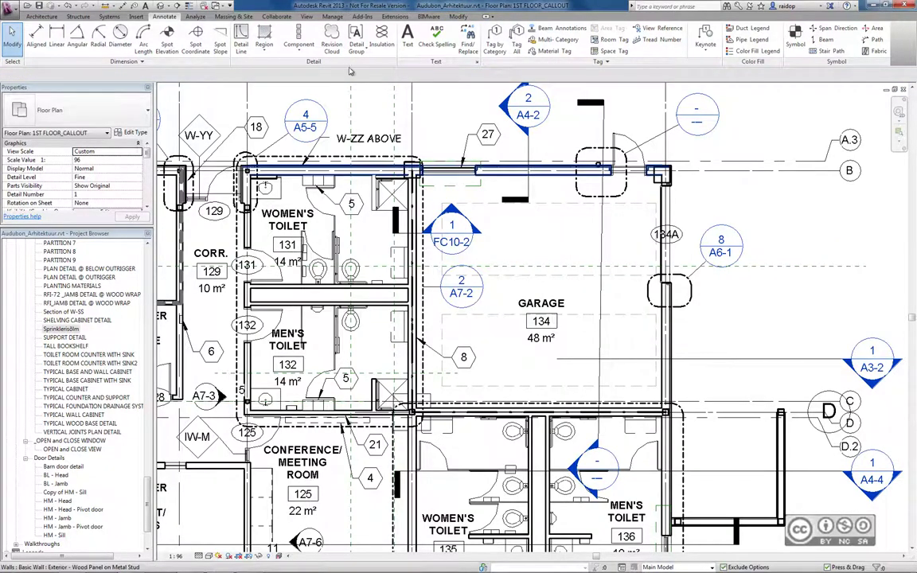
# Start a new section with Reference Other View left off, and review the section types list
pyautogui.click(307, 16)
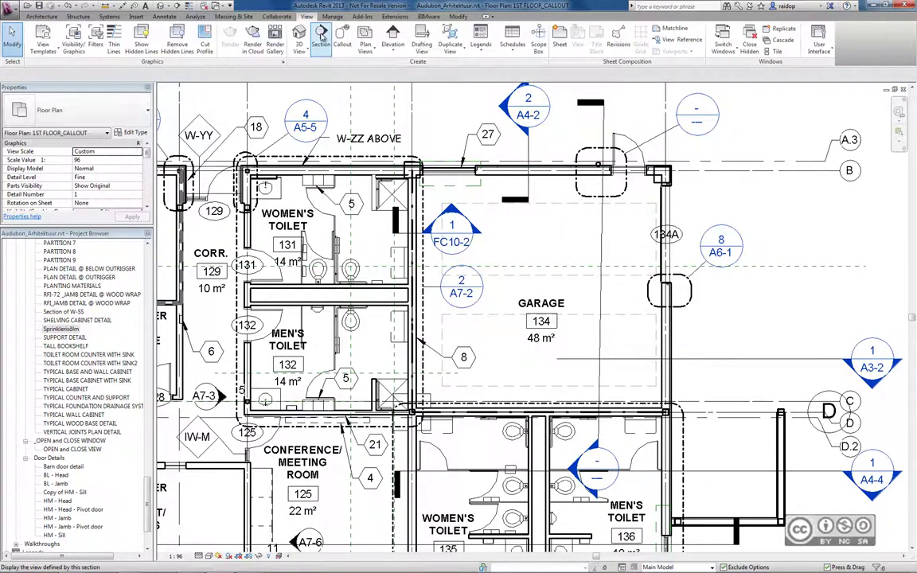
pyautogui.click(320, 36)
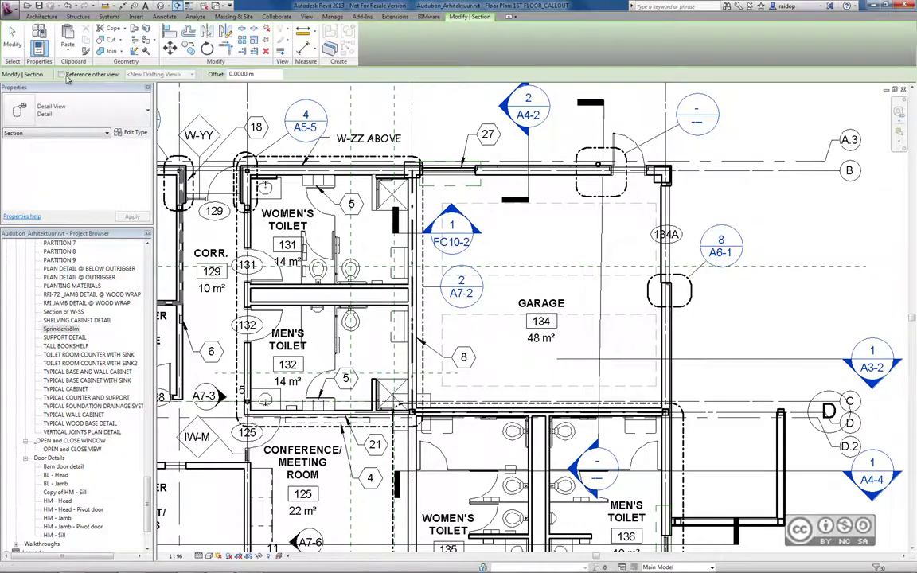
pyautogui.click(61, 74)
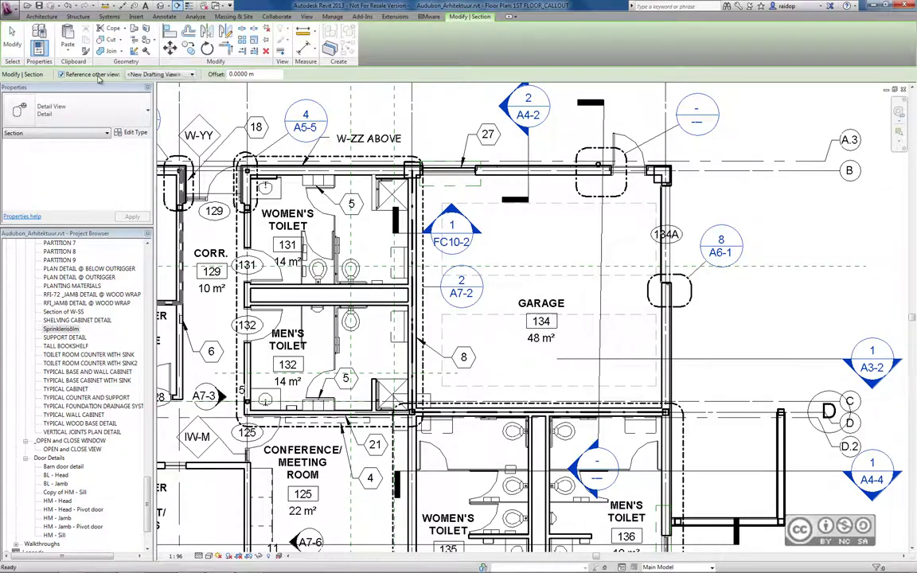
pyautogui.click(60, 74)
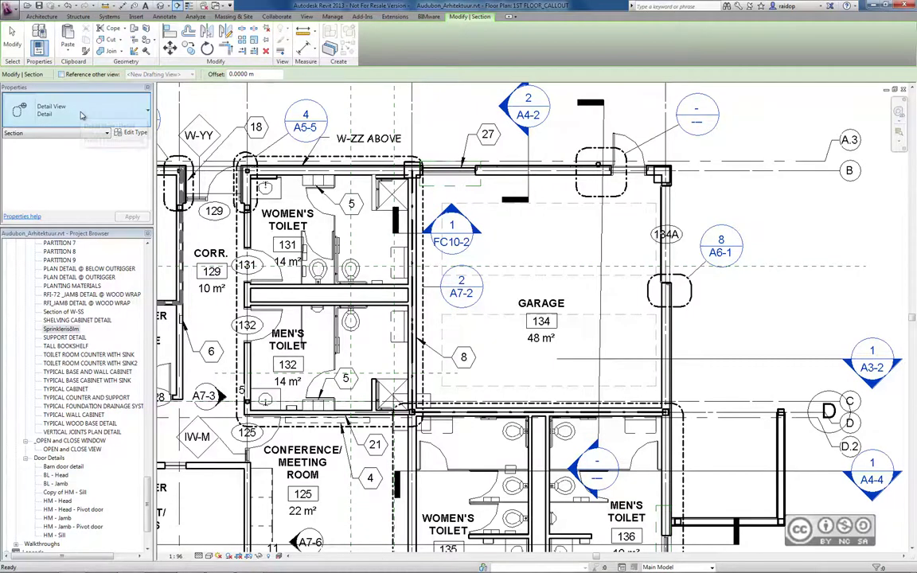
pyautogui.click(81, 112)
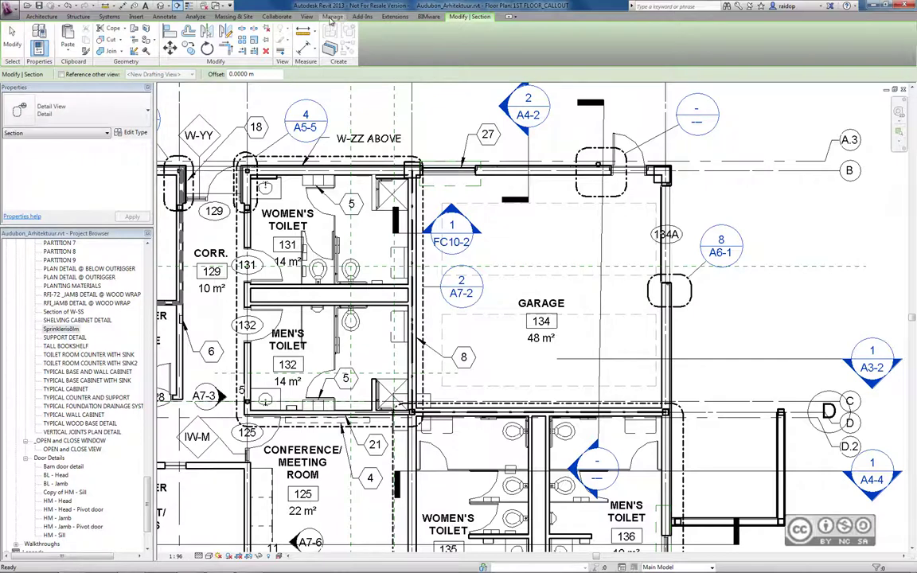
# Review the Callout Tags type settings from Additional Settings, then close them
pyautogui.click(333, 17)
pyautogui.click(401, 53)
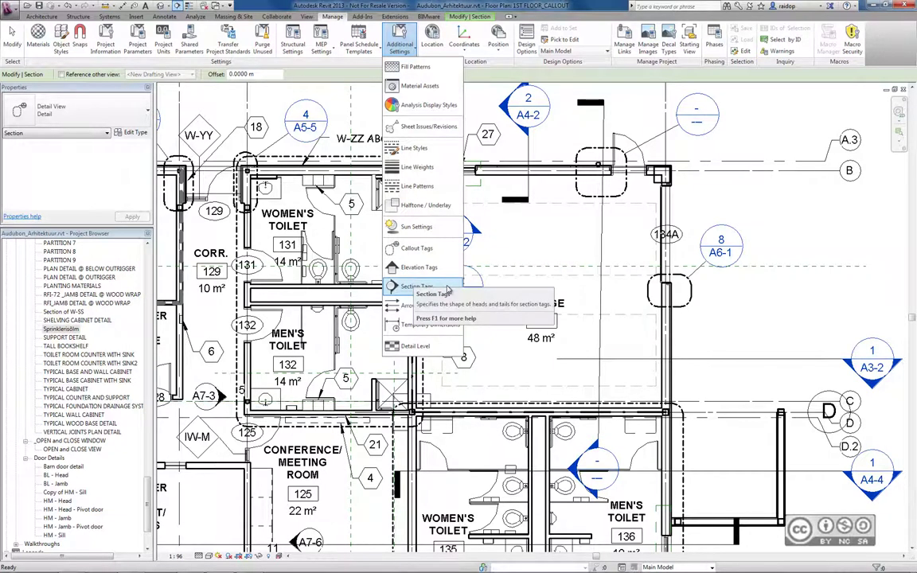
pyautogui.click(414, 247)
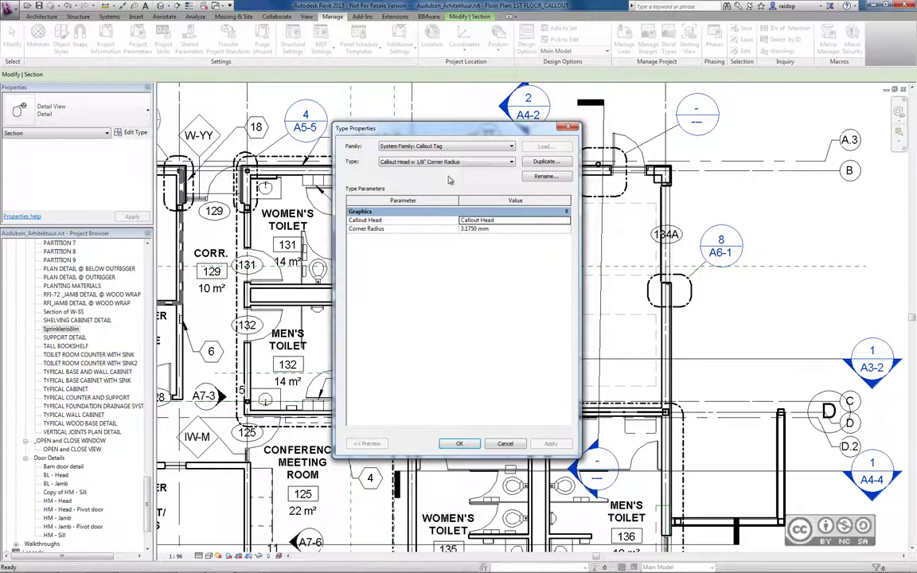
pyautogui.click(459, 444)
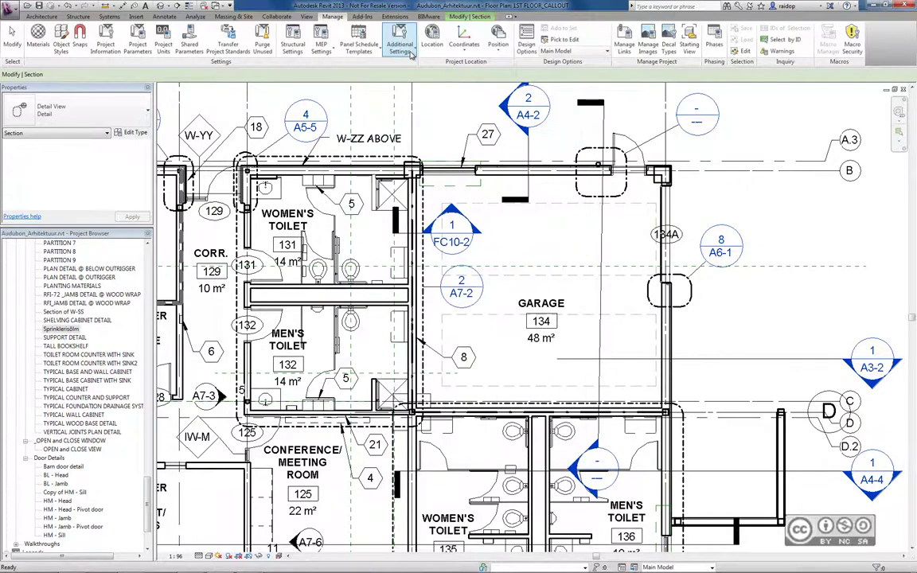
# Inspect the Section Tags settings, keeping Section Head - Filled and the tail unchanged
pyautogui.click(401, 43)
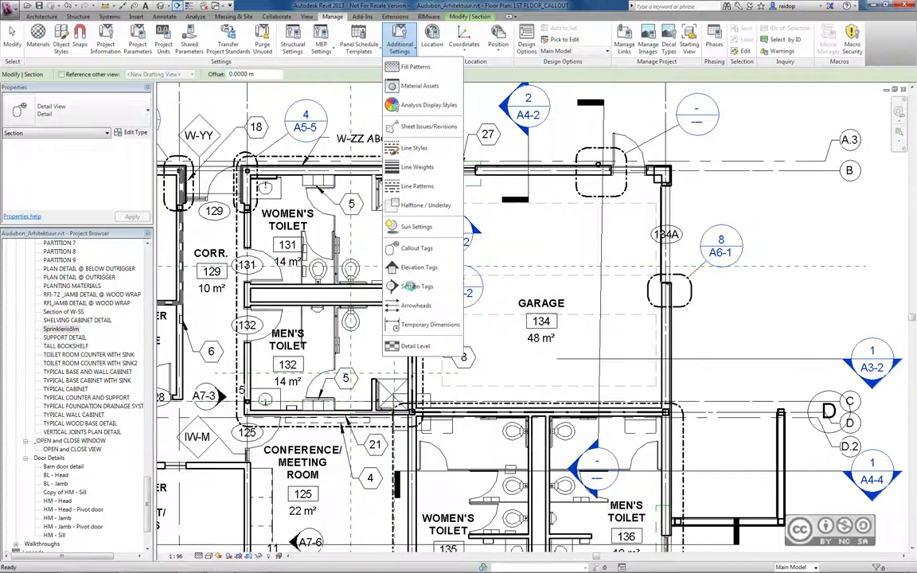
pyautogui.click(409, 285)
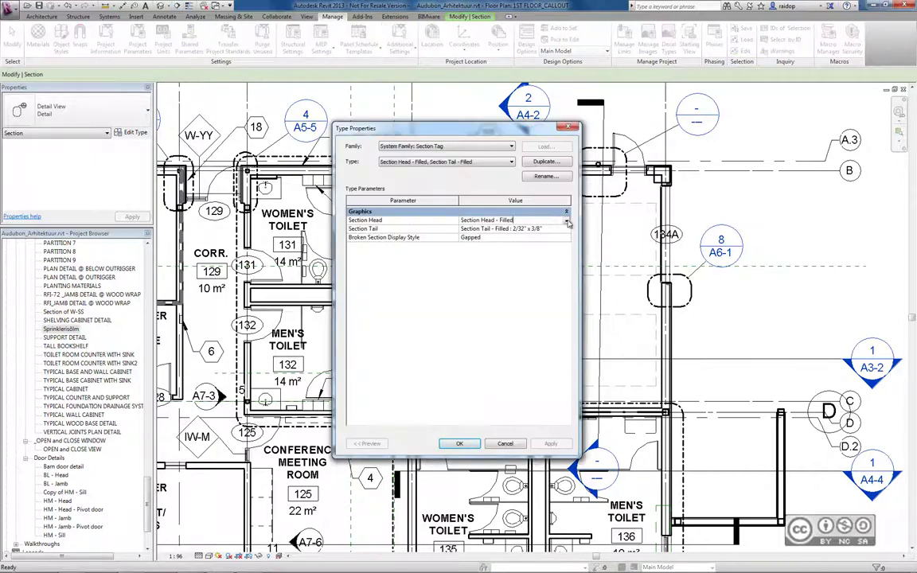
pyautogui.click(567, 220)
pyautogui.click(486, 237)
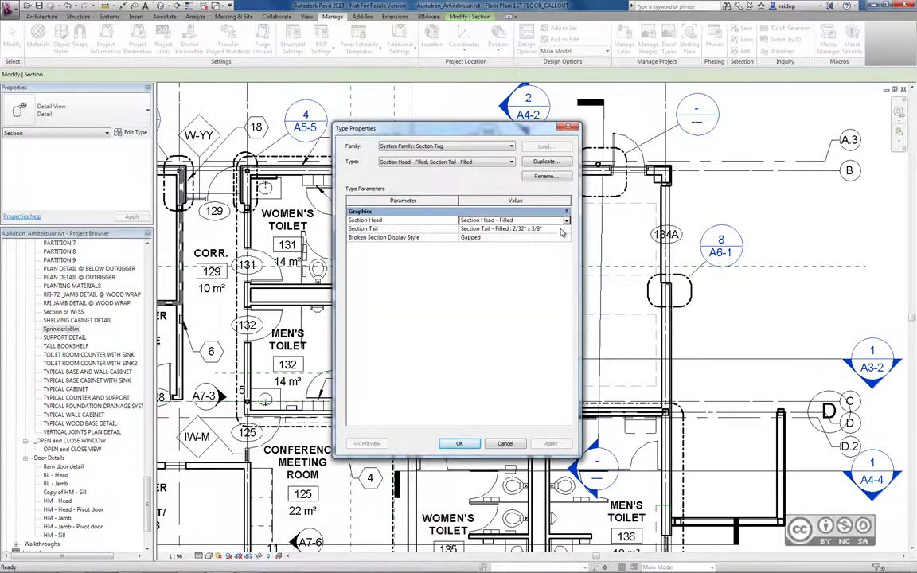
pyautogui.click(567, 229)
pyautogui.click(555, 229)
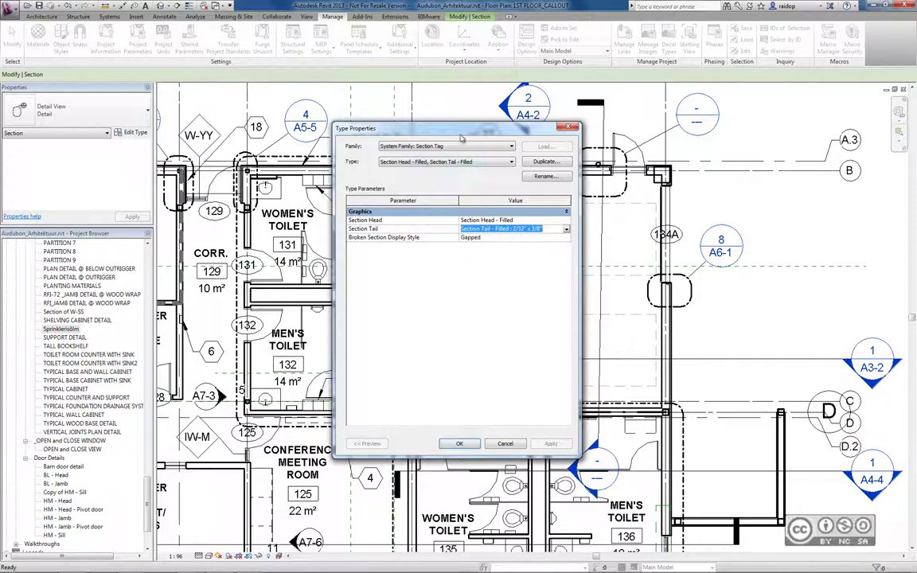
pyautogui.moveTo(417, 126); pyautogui.dragTo(404, 113)
# Close the section tag Type Properties with OK and return to the View tab
pyautogui.click(447, 431)
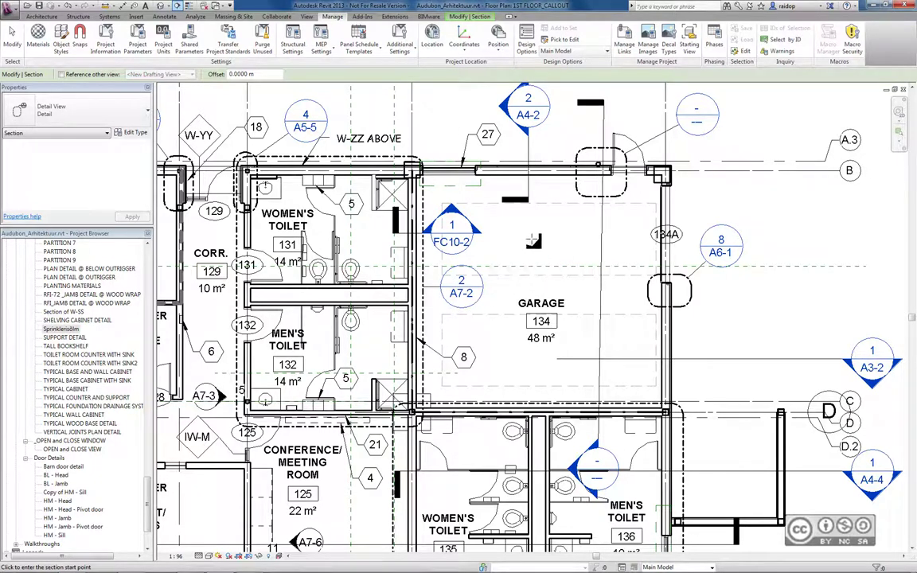
pyautogui.click(307, 17)
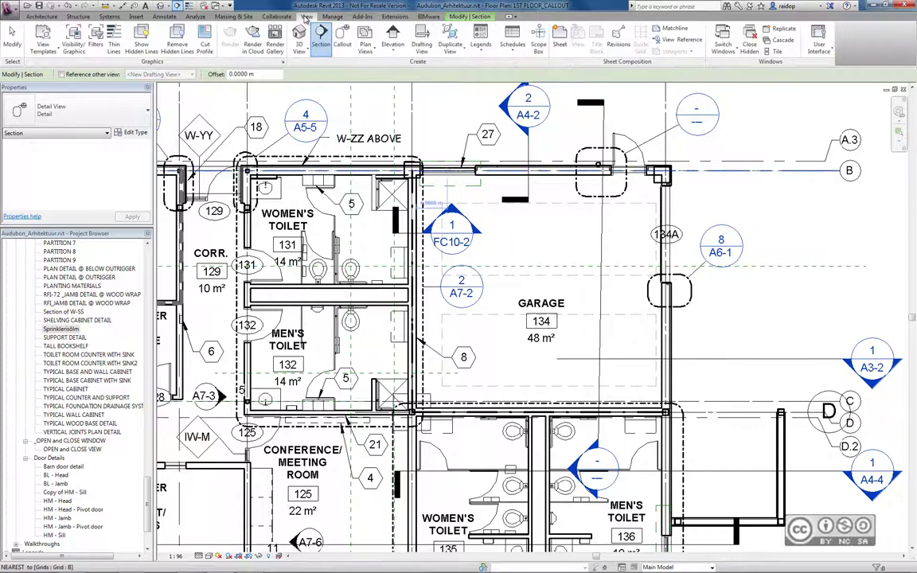